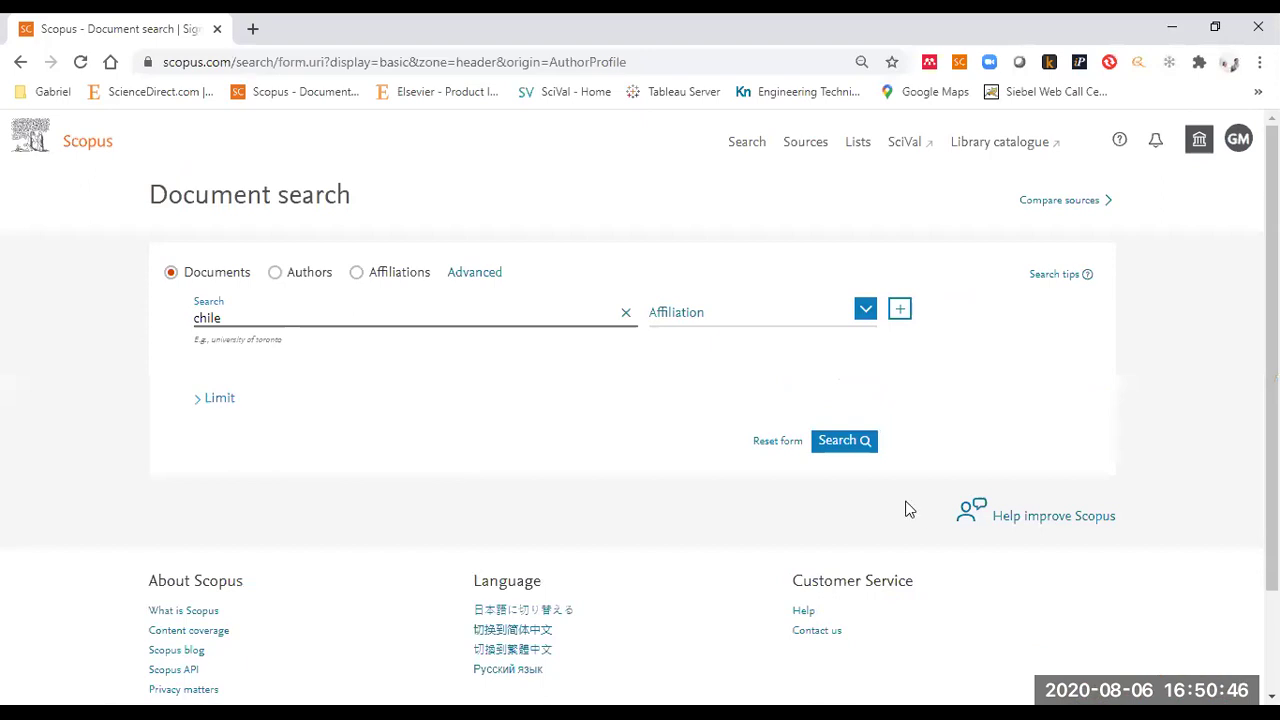
- Clear the existing search term and set the search scope to Article title, Abstract, Keywords
left_click(626, 313)
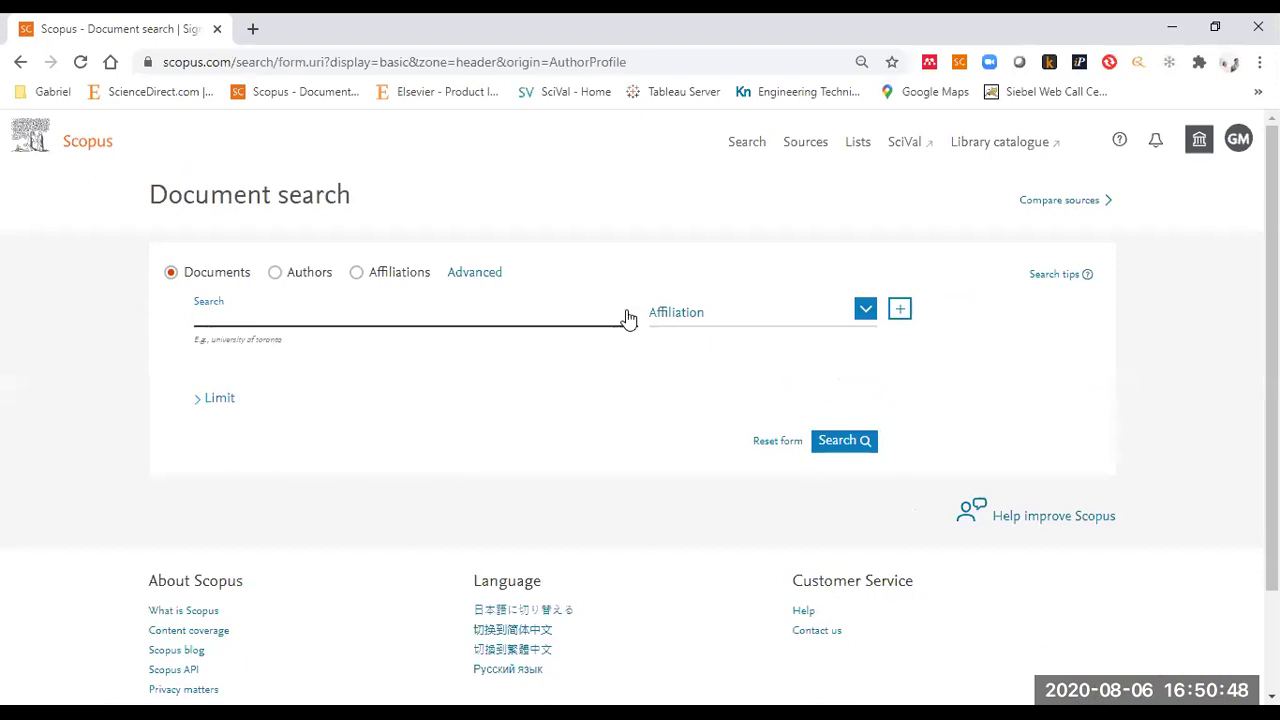
left_click(1121, 568)
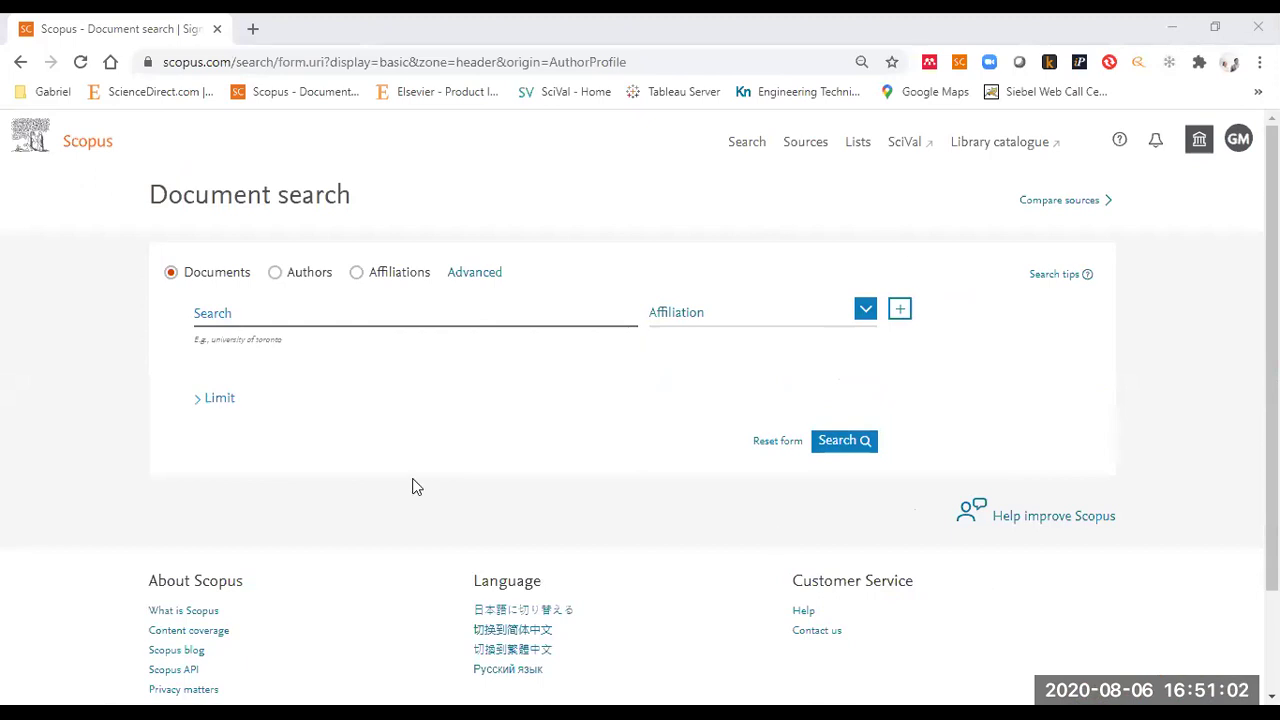
left_click(865, 310)
left_click(840, 366)
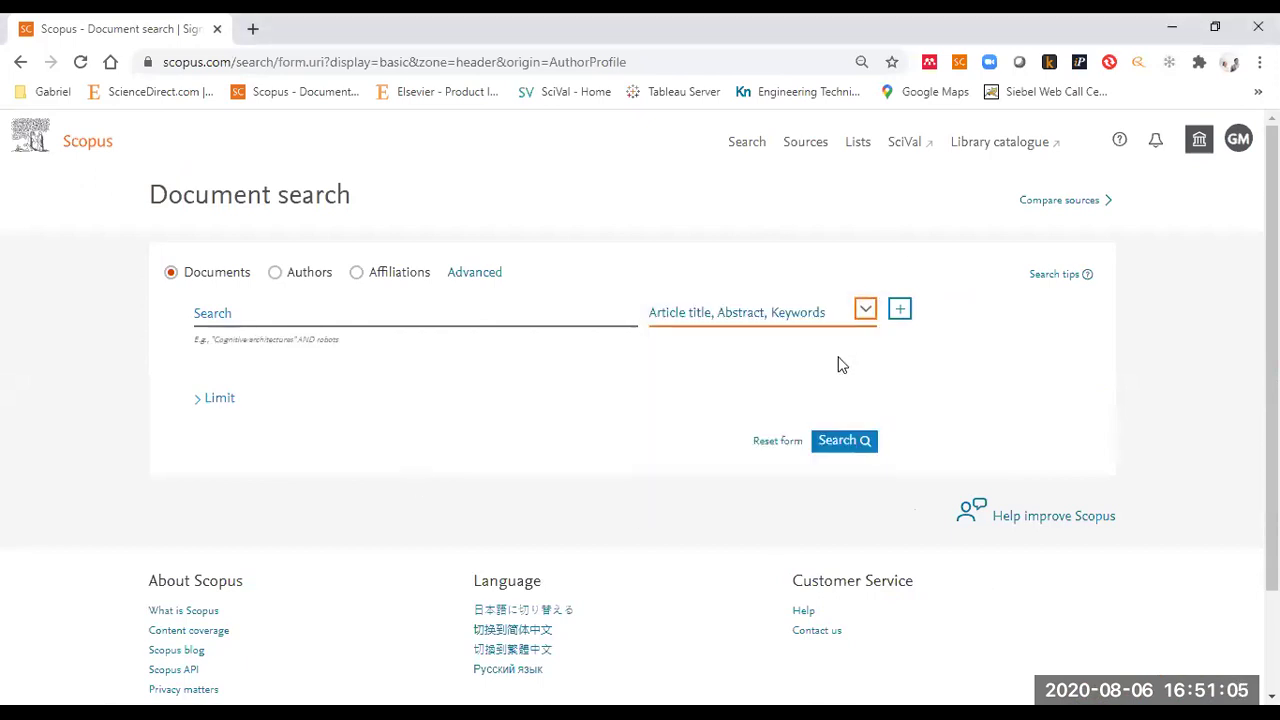
left_click(570, 317)
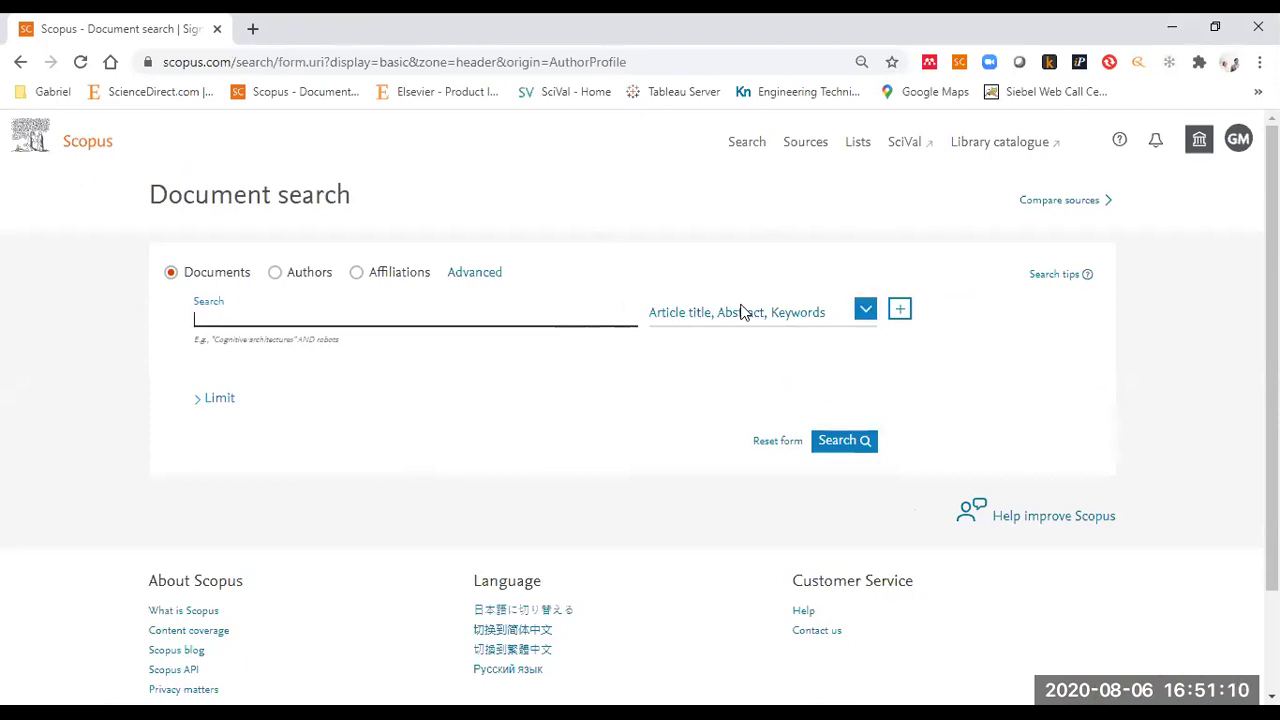
- Examine the available document search fields, from All fields to ORCID, keeping Article title, Abstract, Keywords selected
left_click(863, 310)
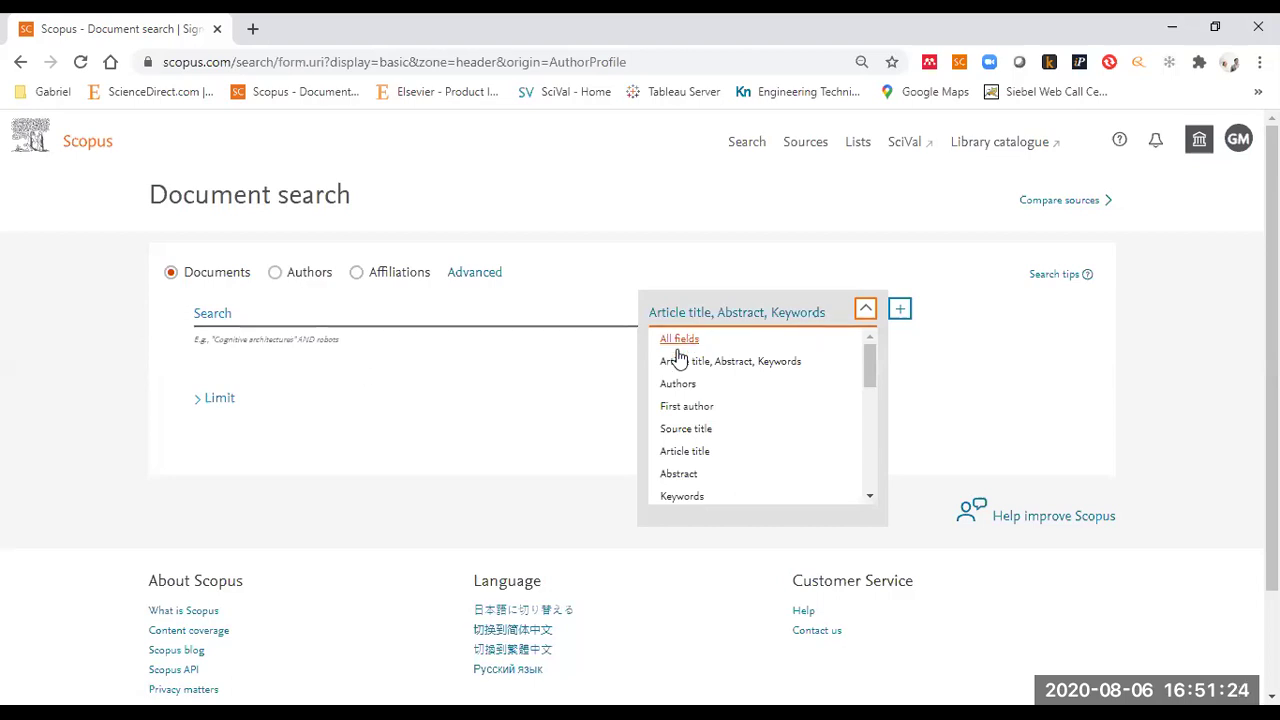
scroll(681, 422, "down", 10)
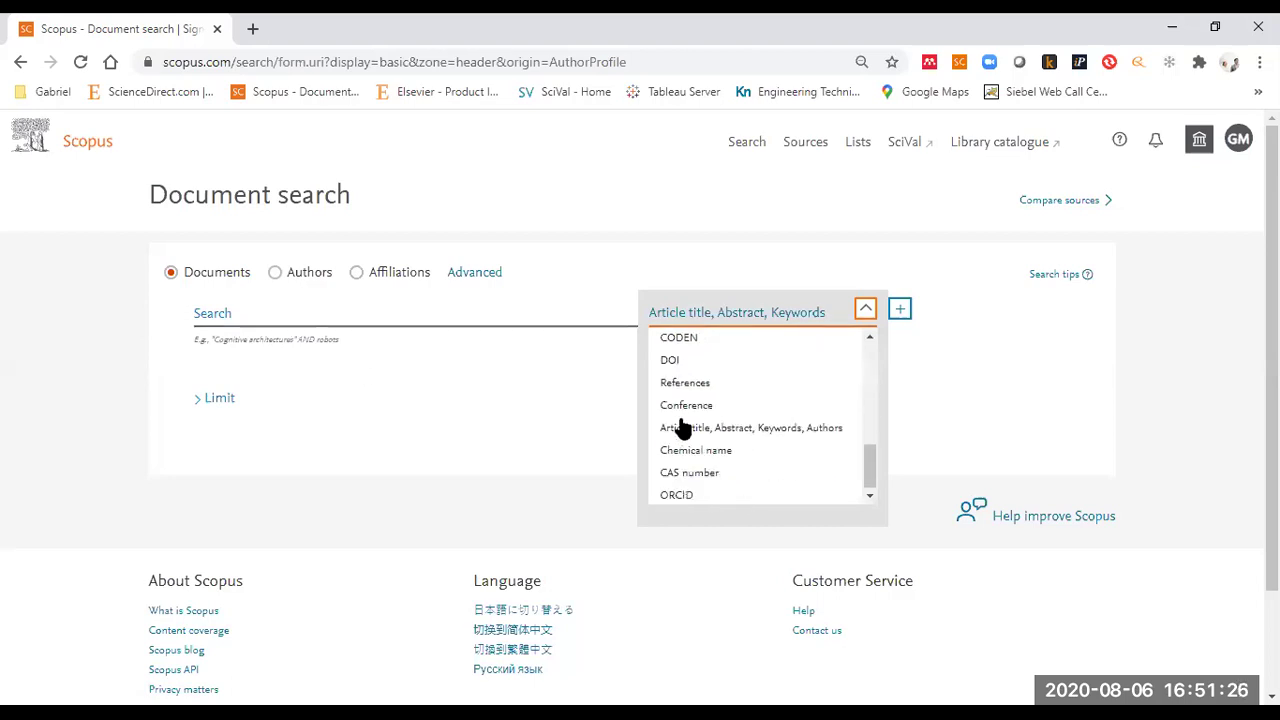
scroll(681, 427, "up", 10)
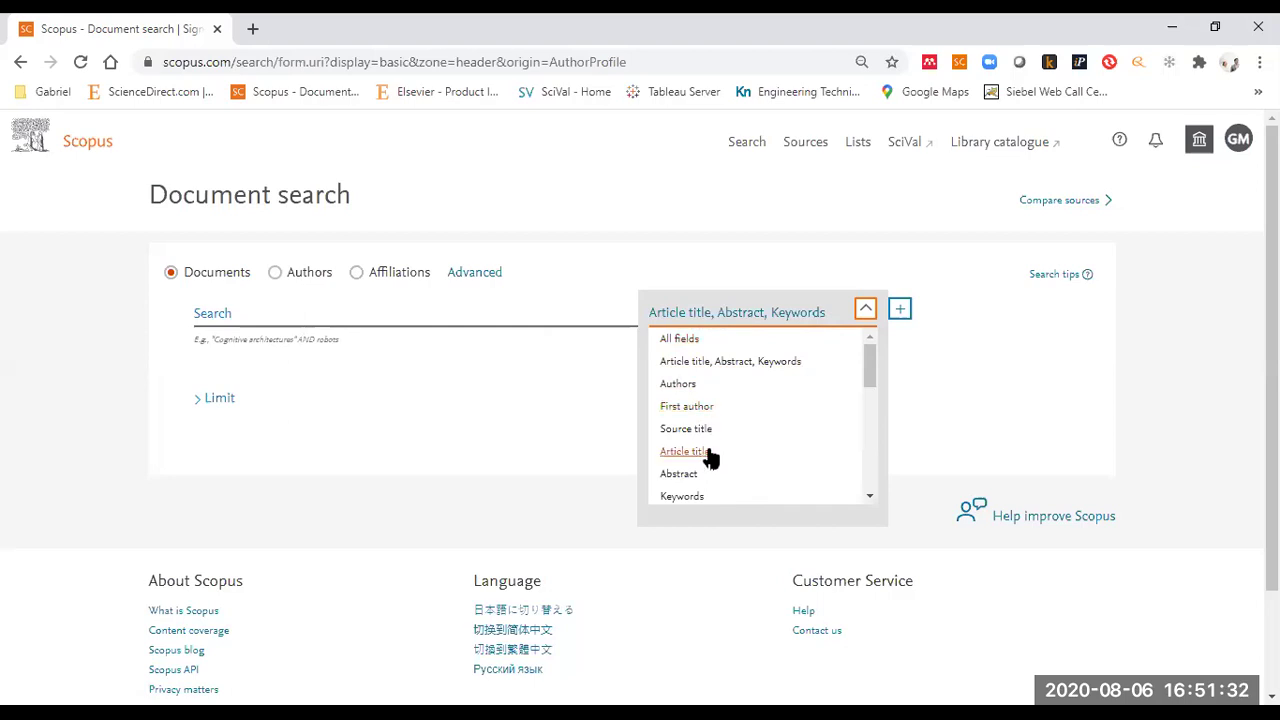
scroll(706, 450, "down", 1)
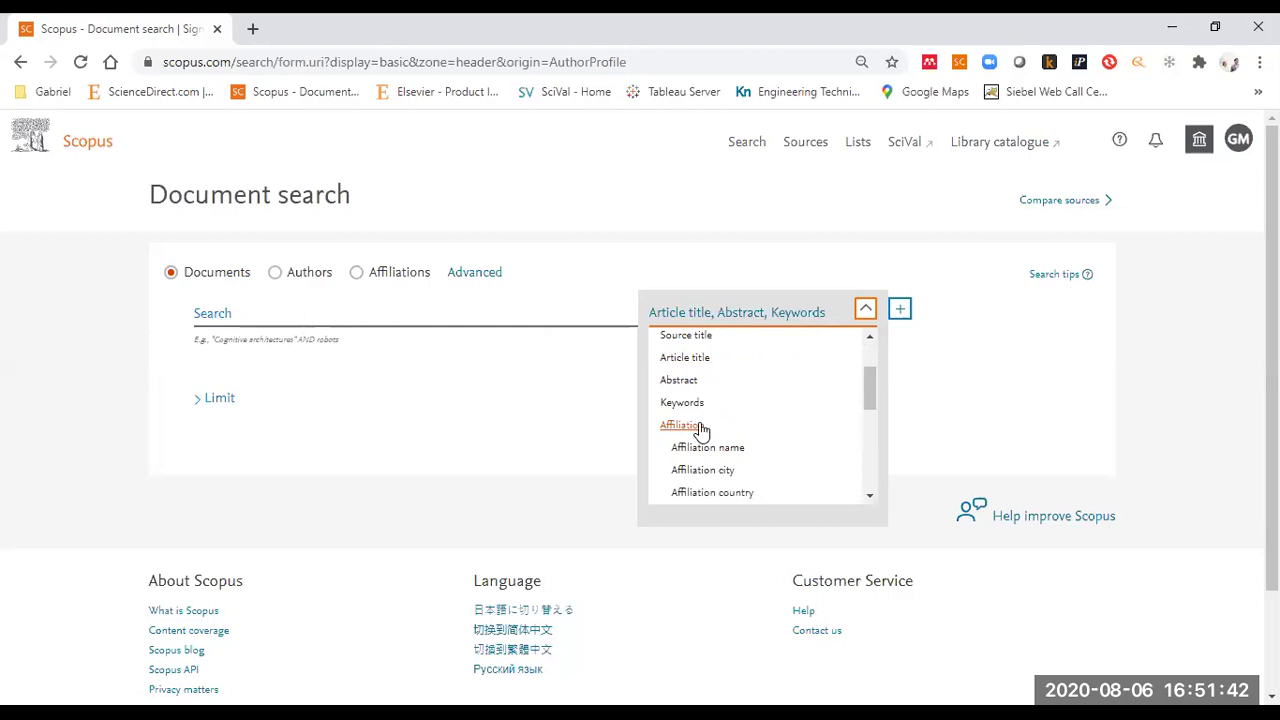
scroll(748, 428, "up", 2)
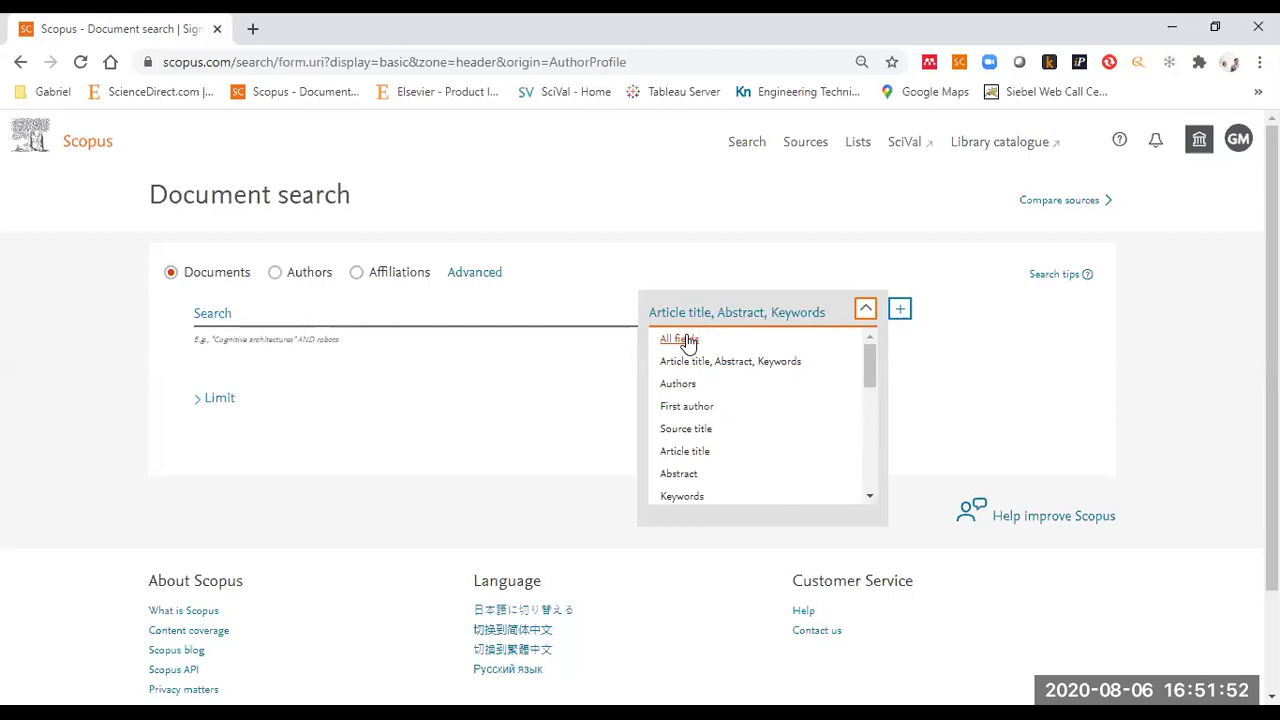
scroll(694, 360, "down", 2)
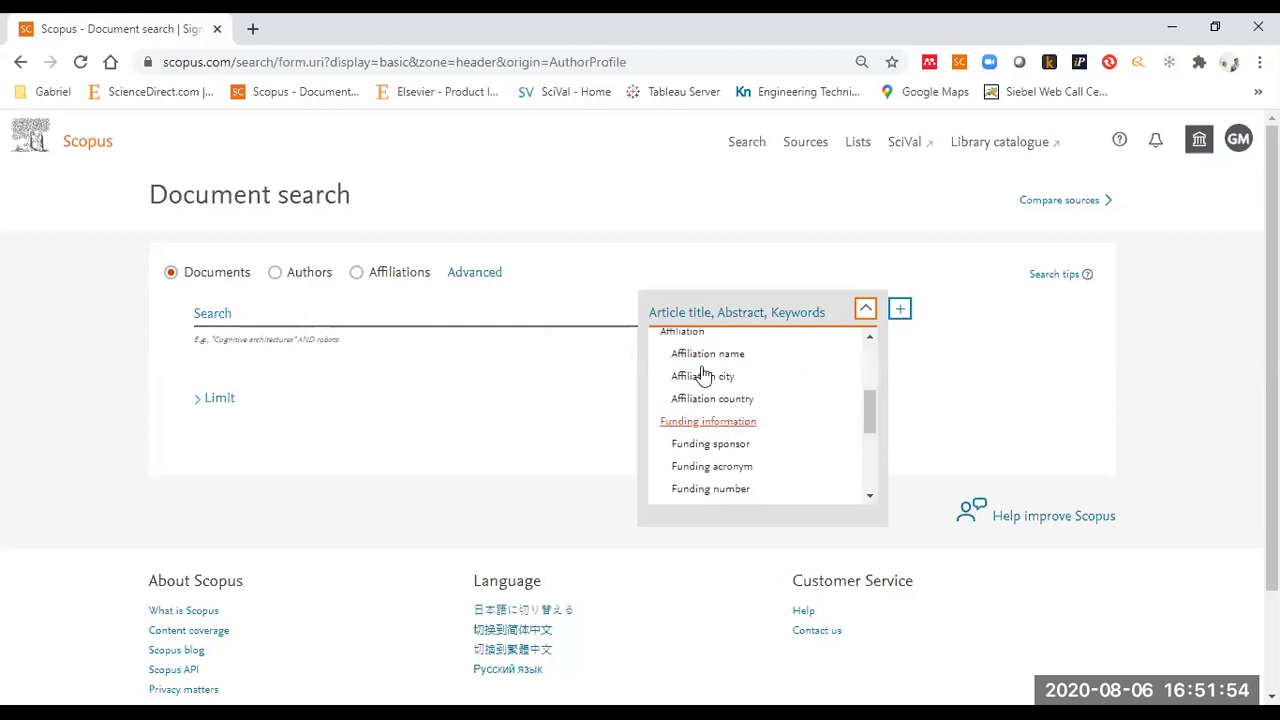
scroll(696, 356, "up", 1)
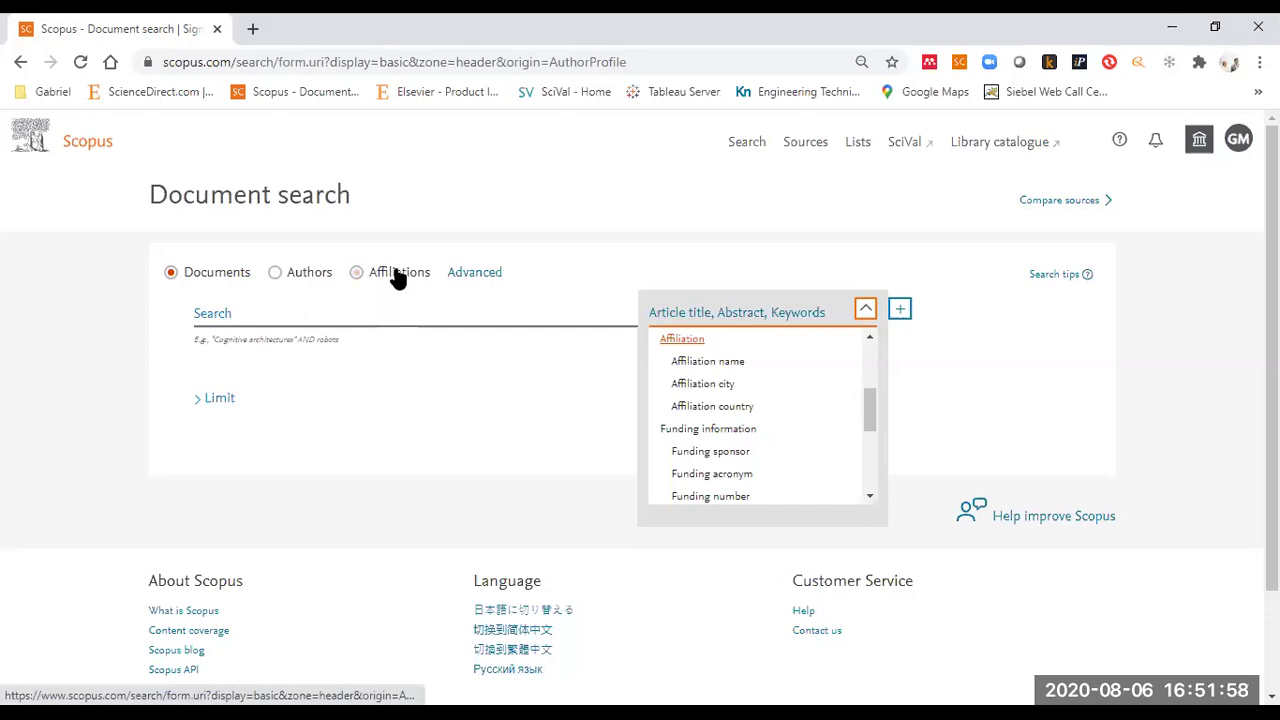
scroll(786, 403, "up", 2)
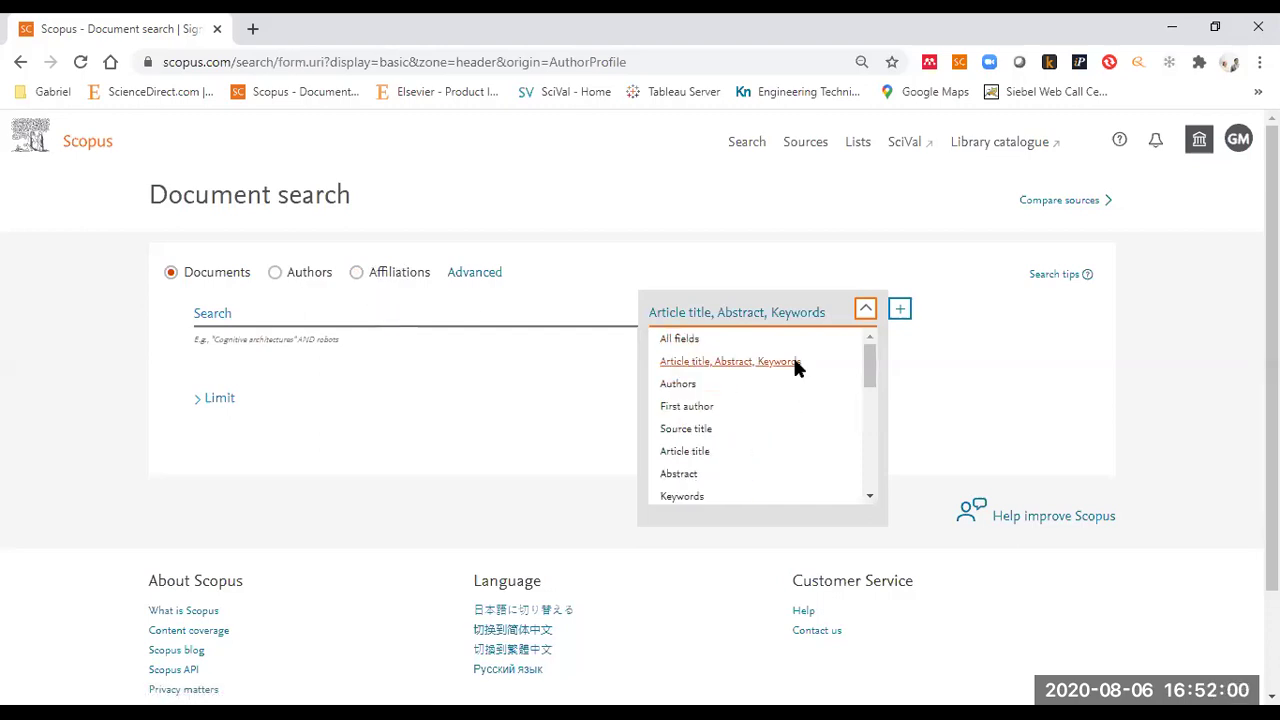
left_click(794, 365)
- Run a document search for "antibodies" in Article title, Abstract, Keywords
left_click(603, 311)
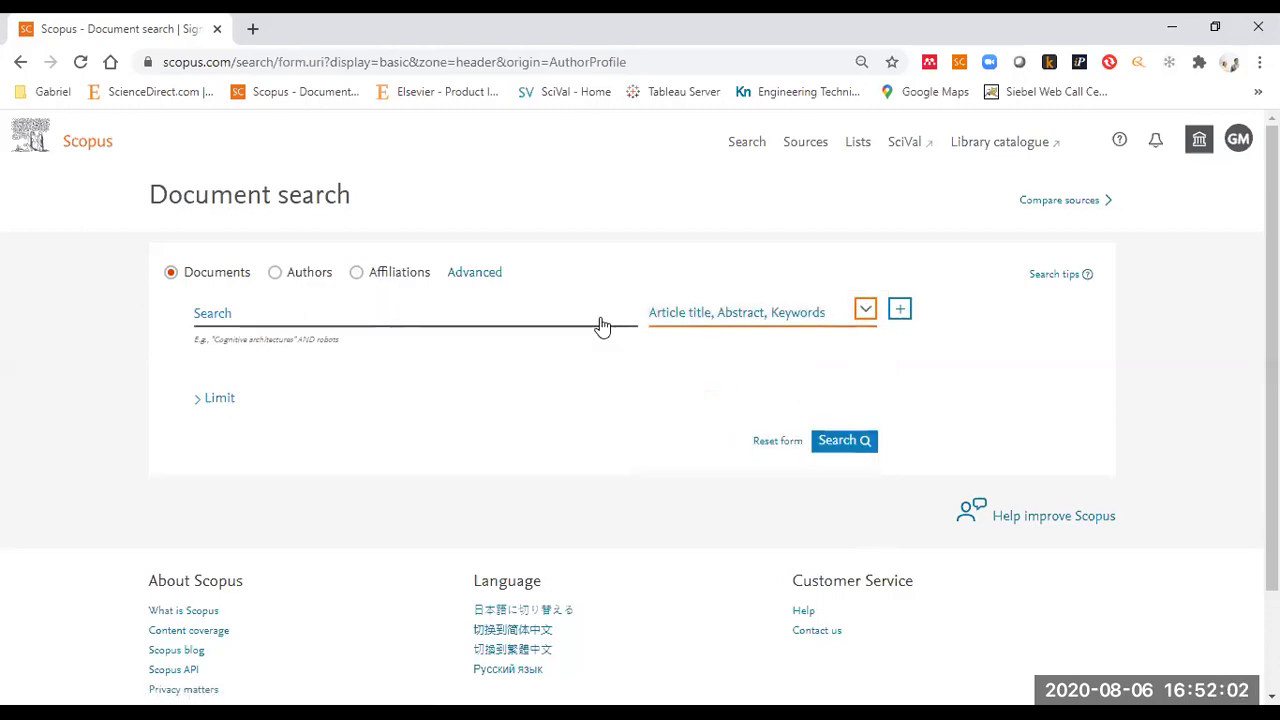
type("anti")
key("Down")
key("Return")
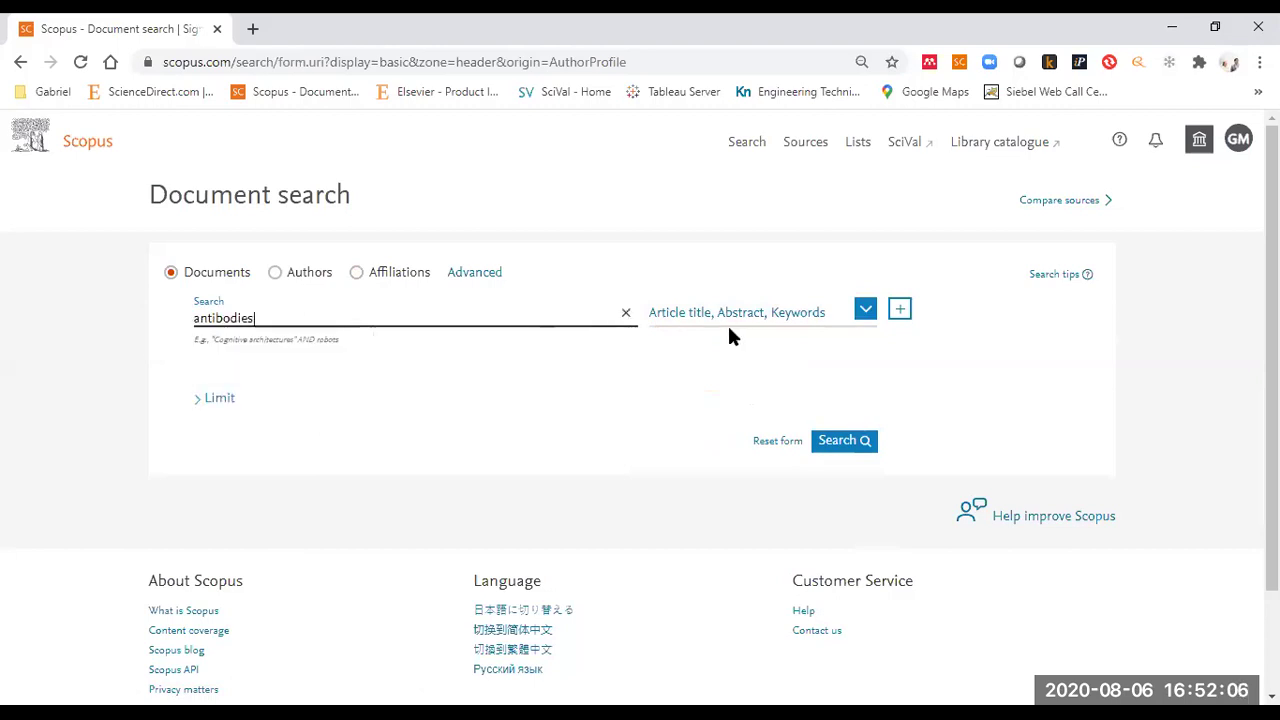
left_click(865, 309)
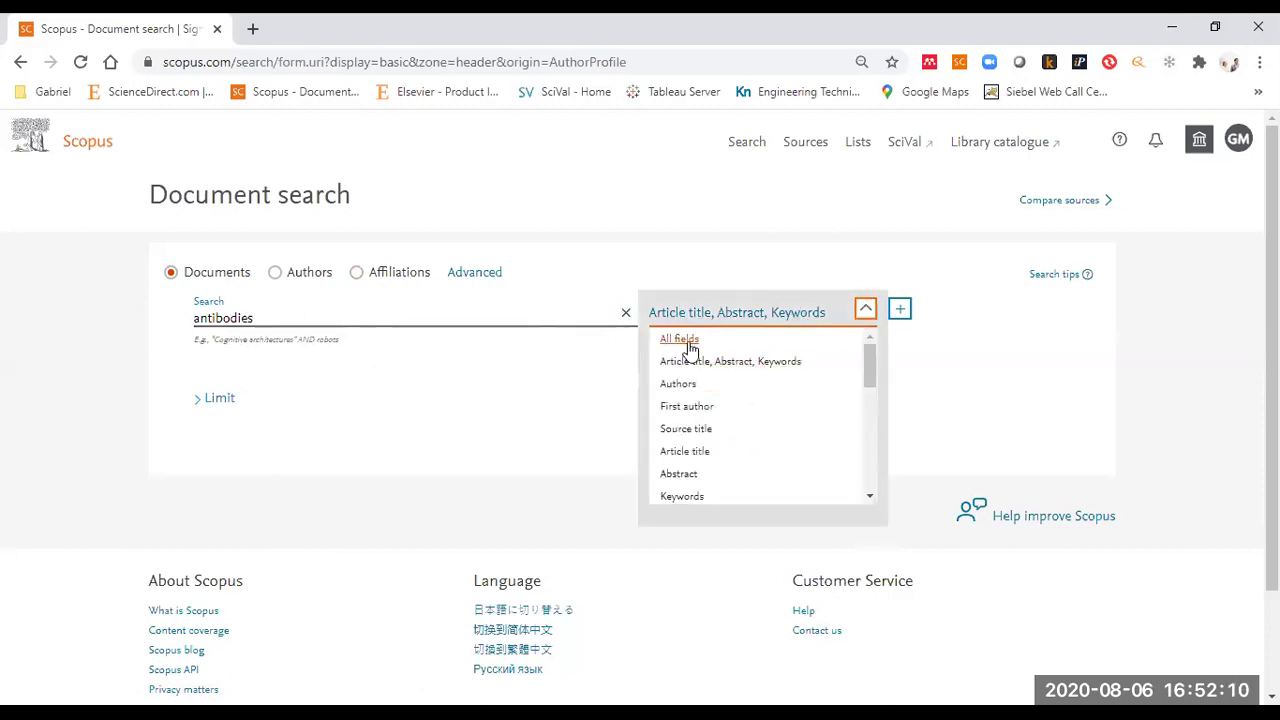
left_click(243, 321)
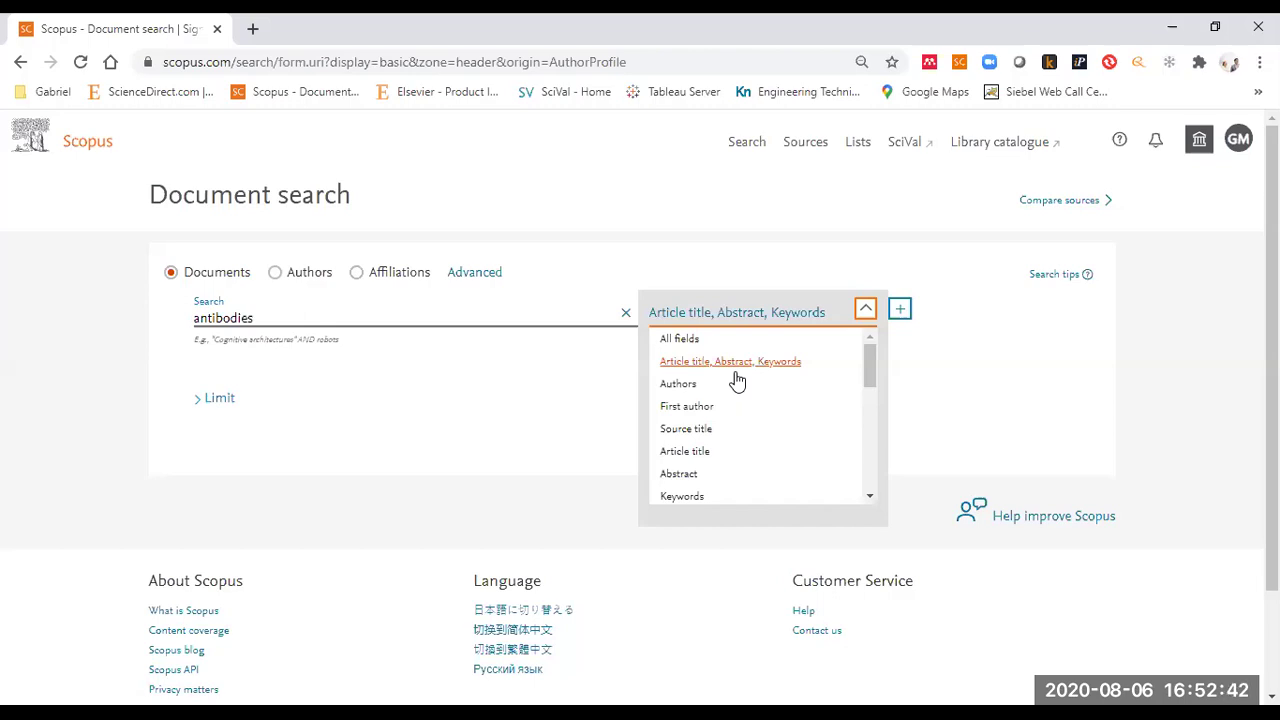
left_click(718, 363)
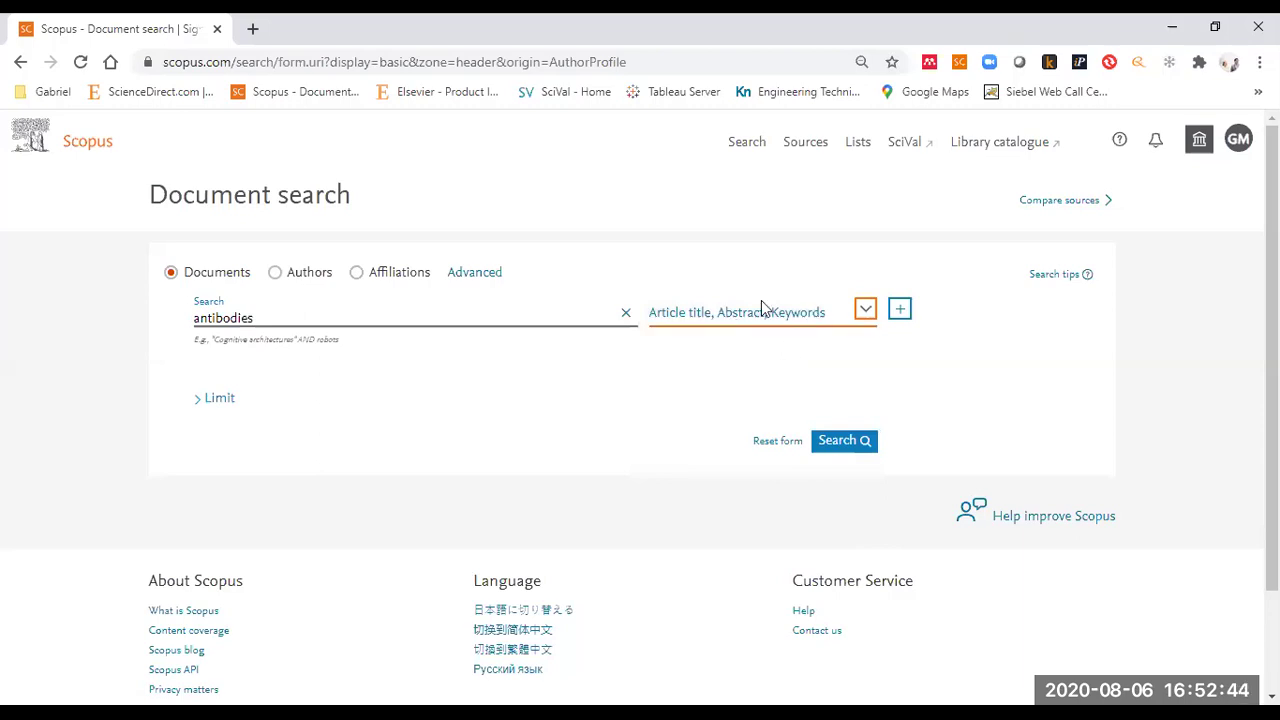
double_click(231, 320)
left_click(830, 443)
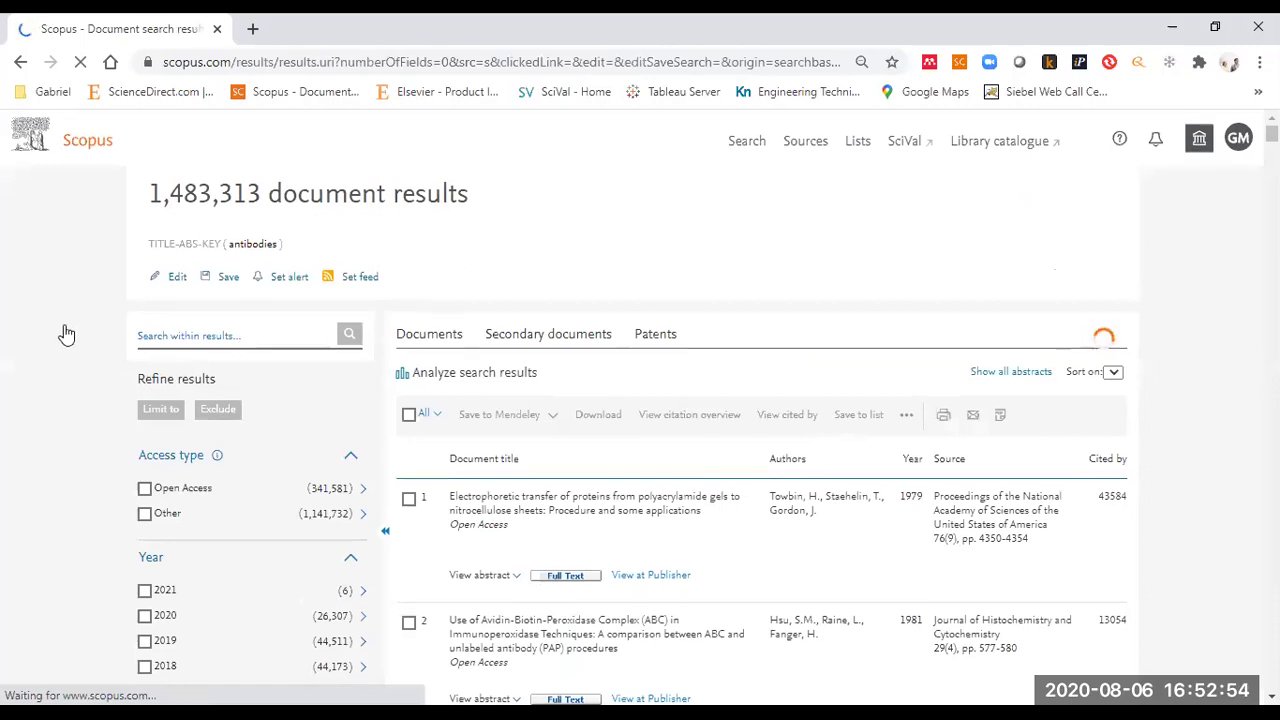
- Examine the refine filters for the search results, including the country/territory and language breakdowns
scroll(62, 335, "down", 15)
scroll(62, 335, "up", 1)
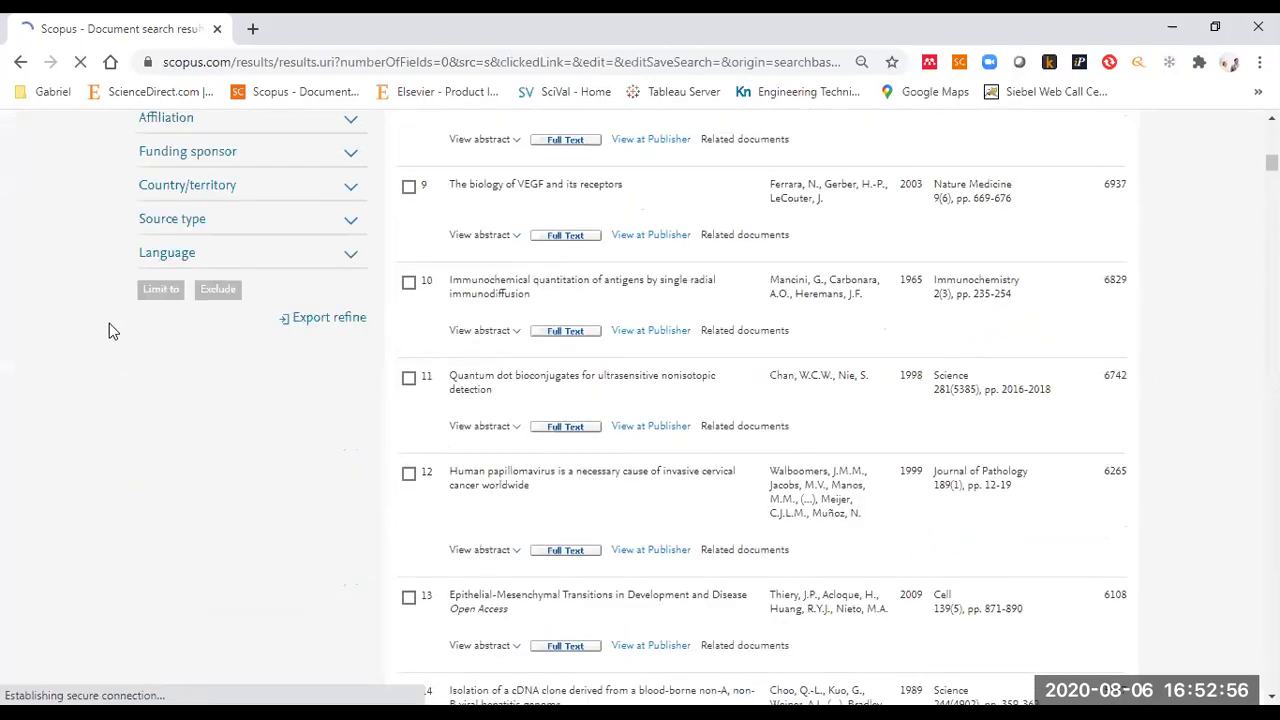
left_click(350, 253)
scroll(329, 271, "down", 3)
scroll(145, 300, "down", 5)
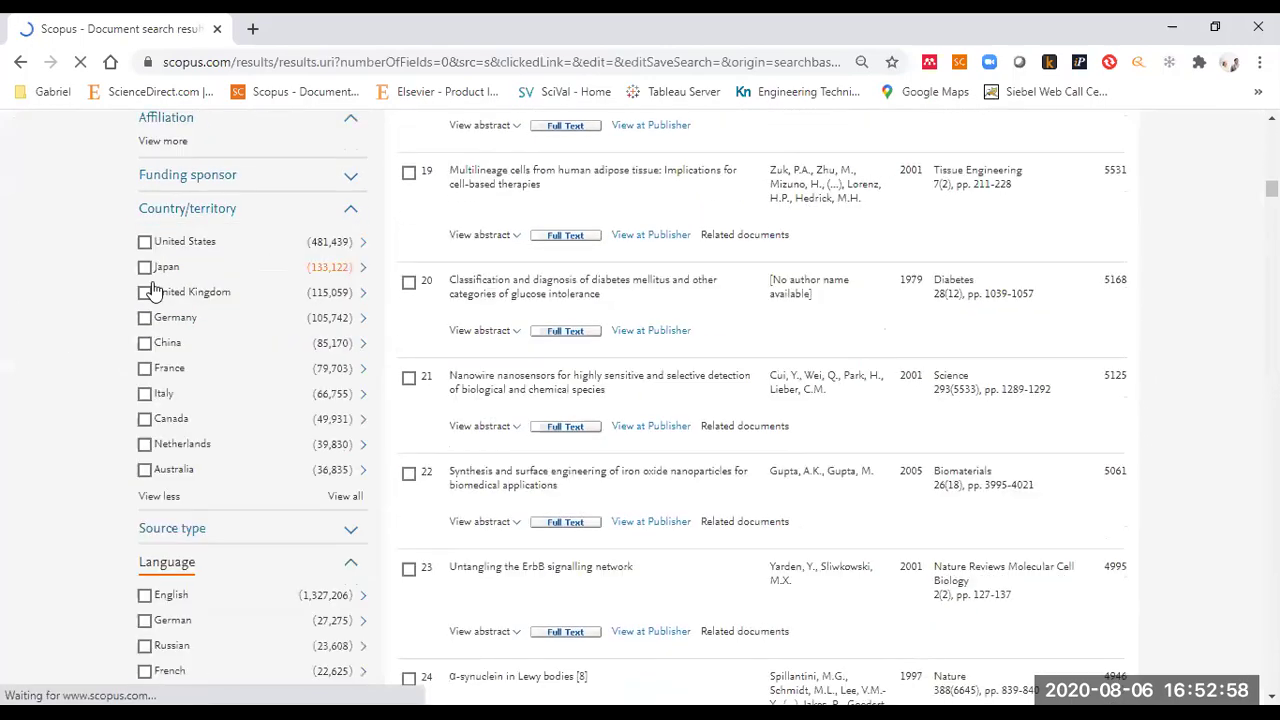
scroll(34, 300, "down", 7)
scroll(30, 304, "up", 2)
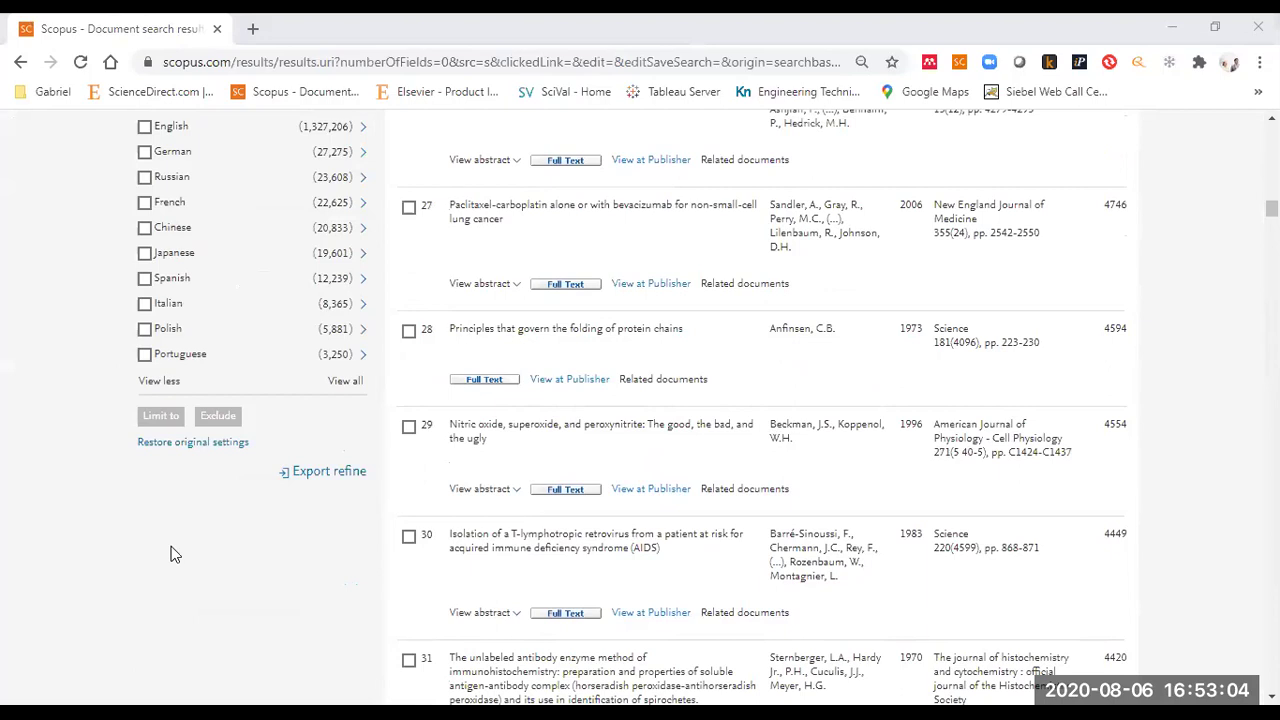
scroll(198, 410, "up", 1)
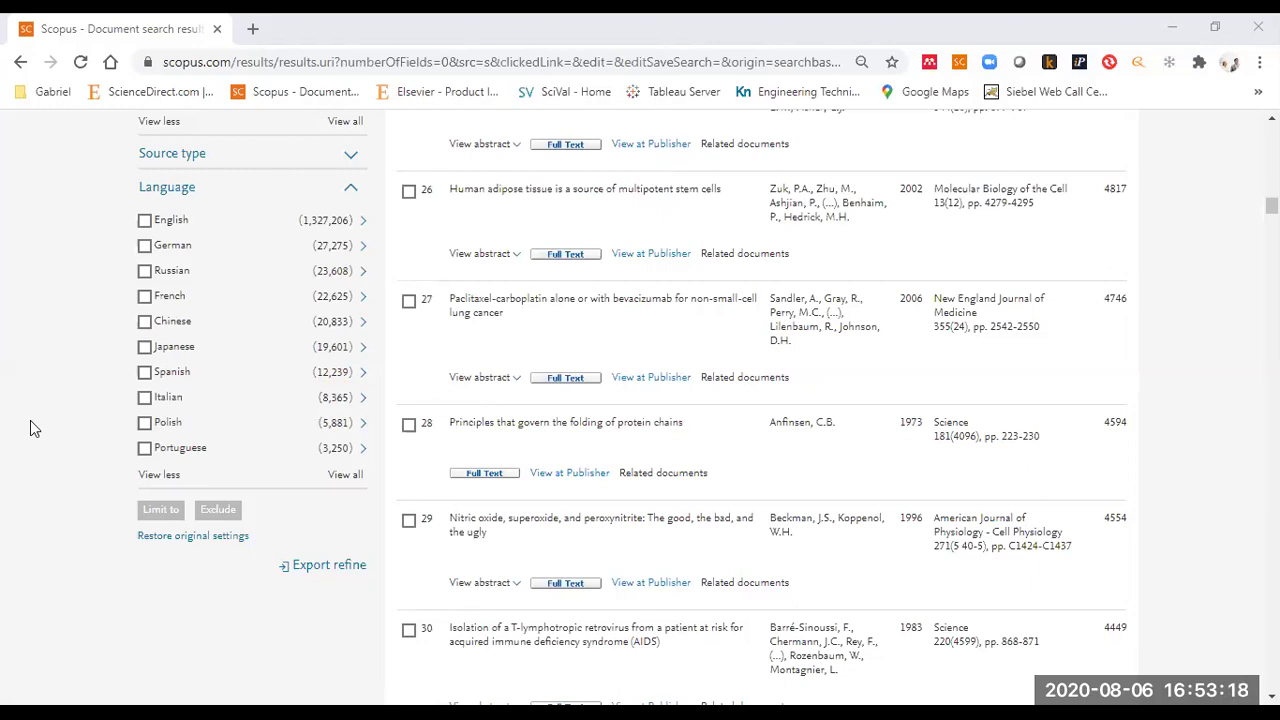
scroll(30, 428, "up", 20)
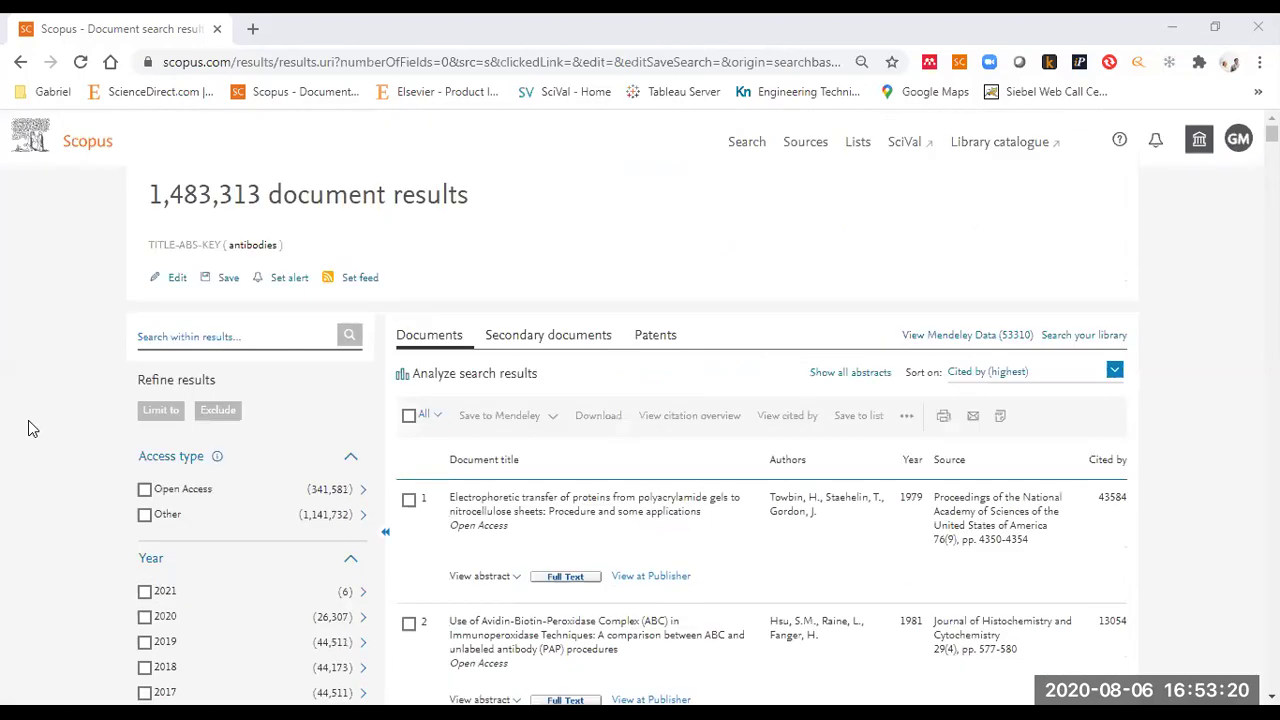
- View the signed-in account's details and its personal options, then close them
left_click(1238, 141)
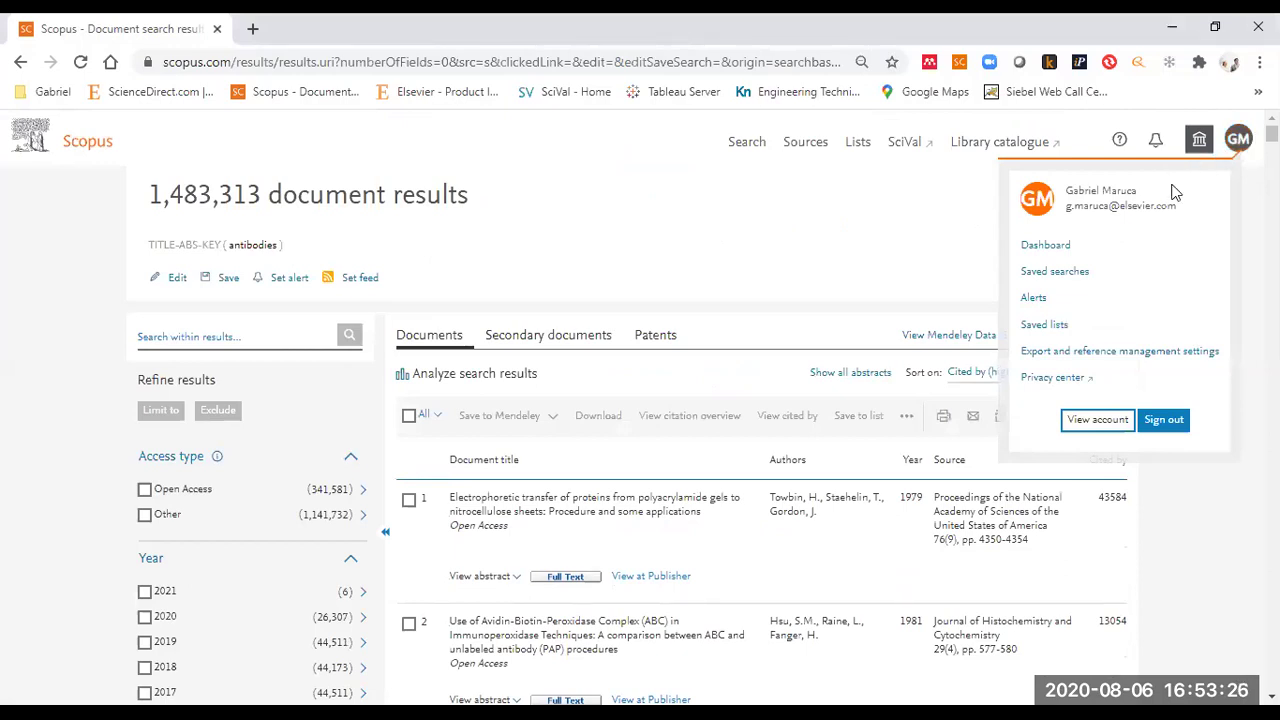
left_click_drag(1066, 206, 1176, 208)
left_click(1125, 262)
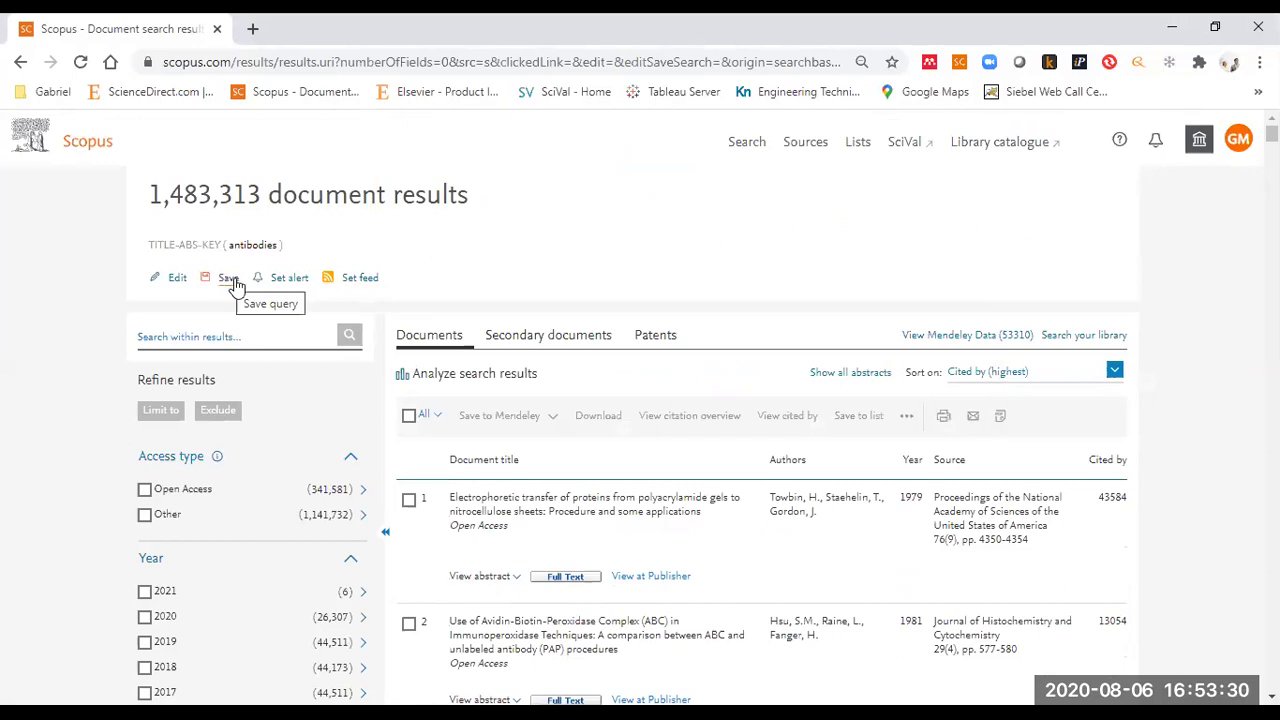
- Review the e-mail alert settings for the antibodies search, including the frequency options, and close them without setting an alert
left_click(281, 284)
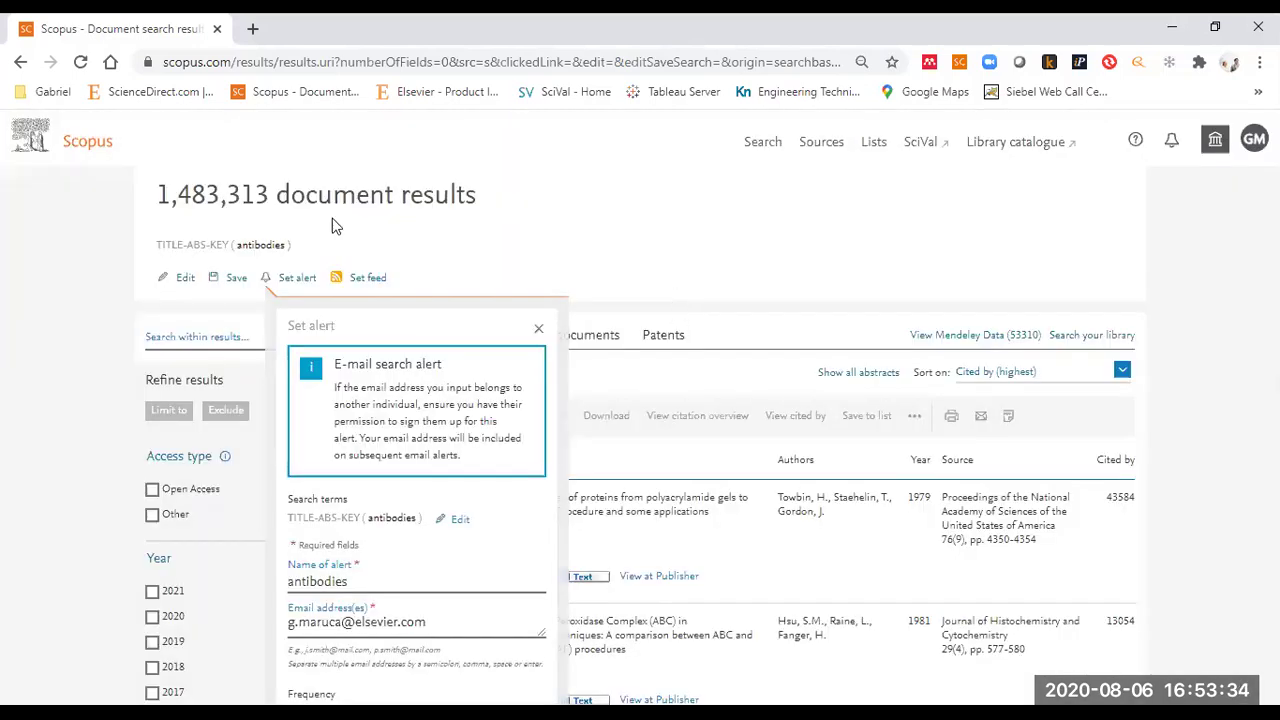
scroll(534, 238, "down", 2)
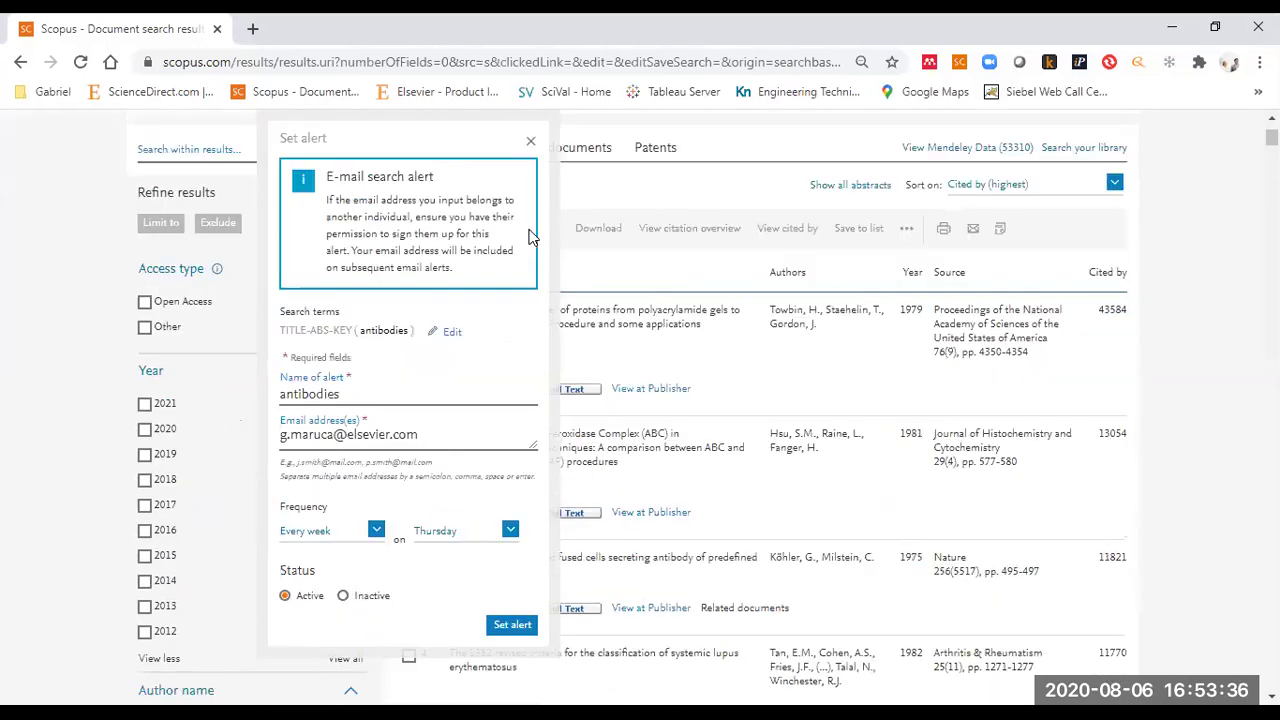
left_click(374, 530)
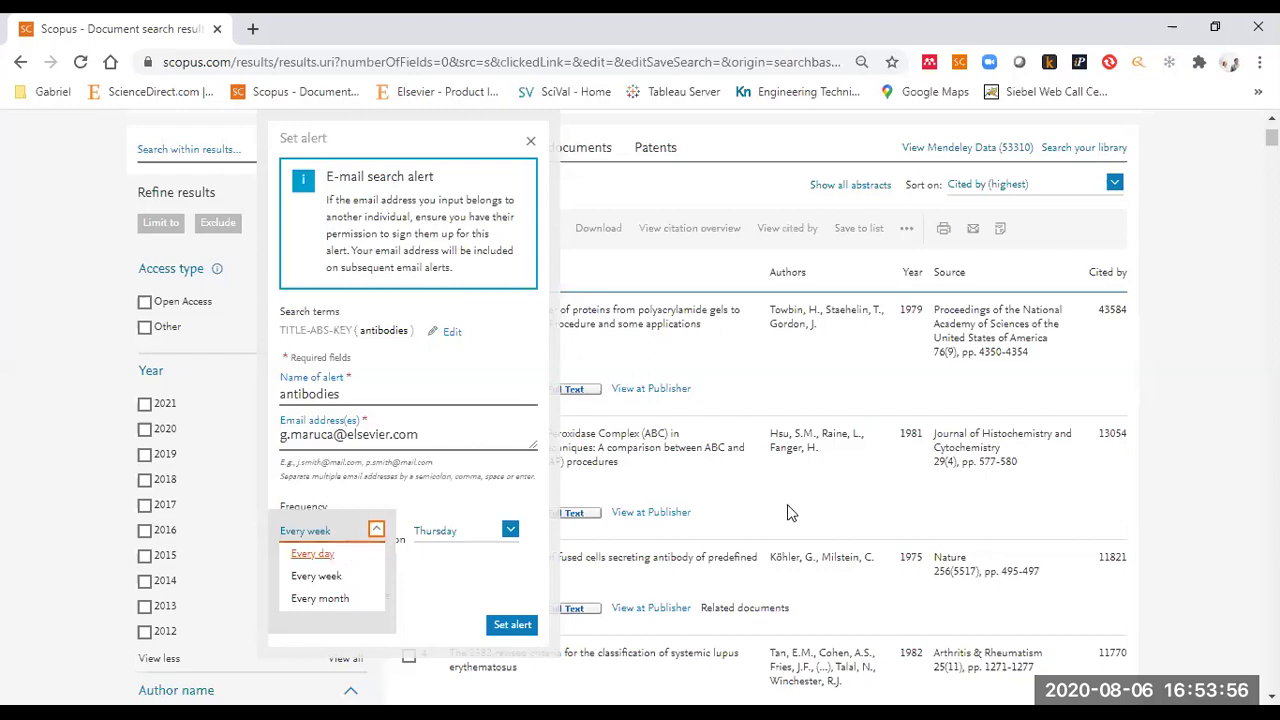
left_click(375, 529)
key("Escape")
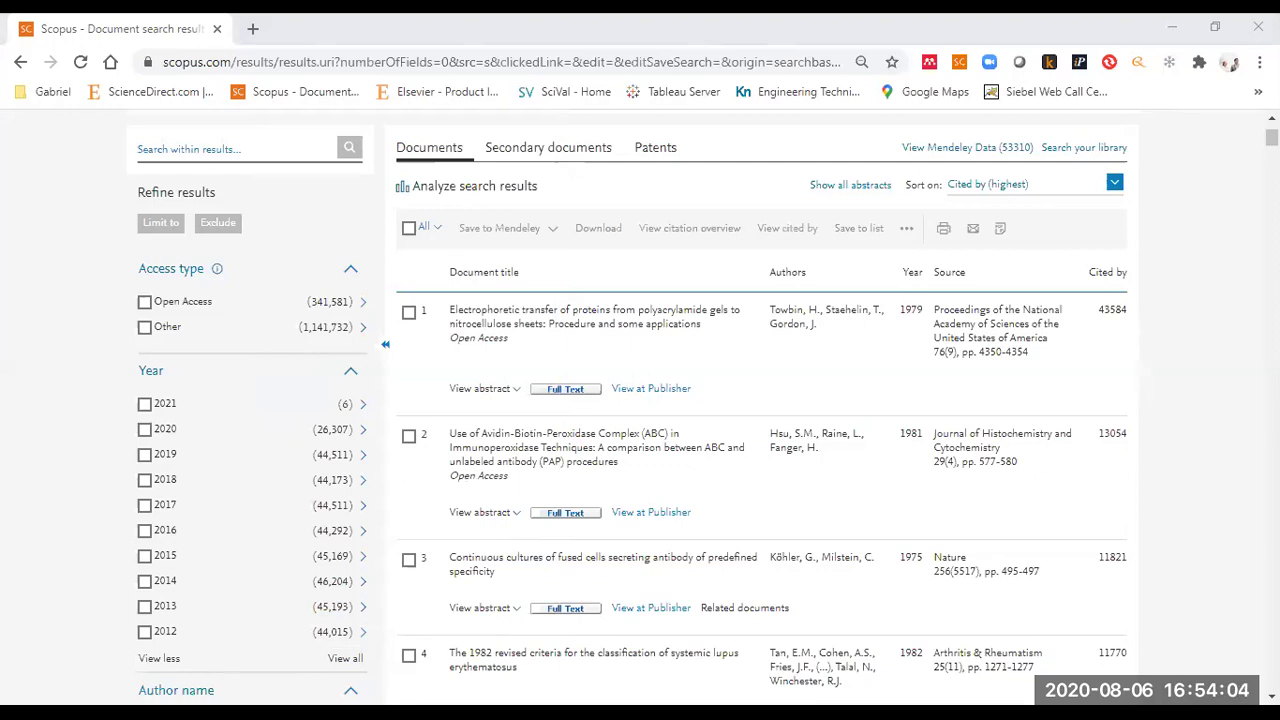
- Open the documents citing the first result, the 1979 protein electrophoretic transfer article, in a new browser tab and switch to it
scroll(1165, 345, "up", 1)
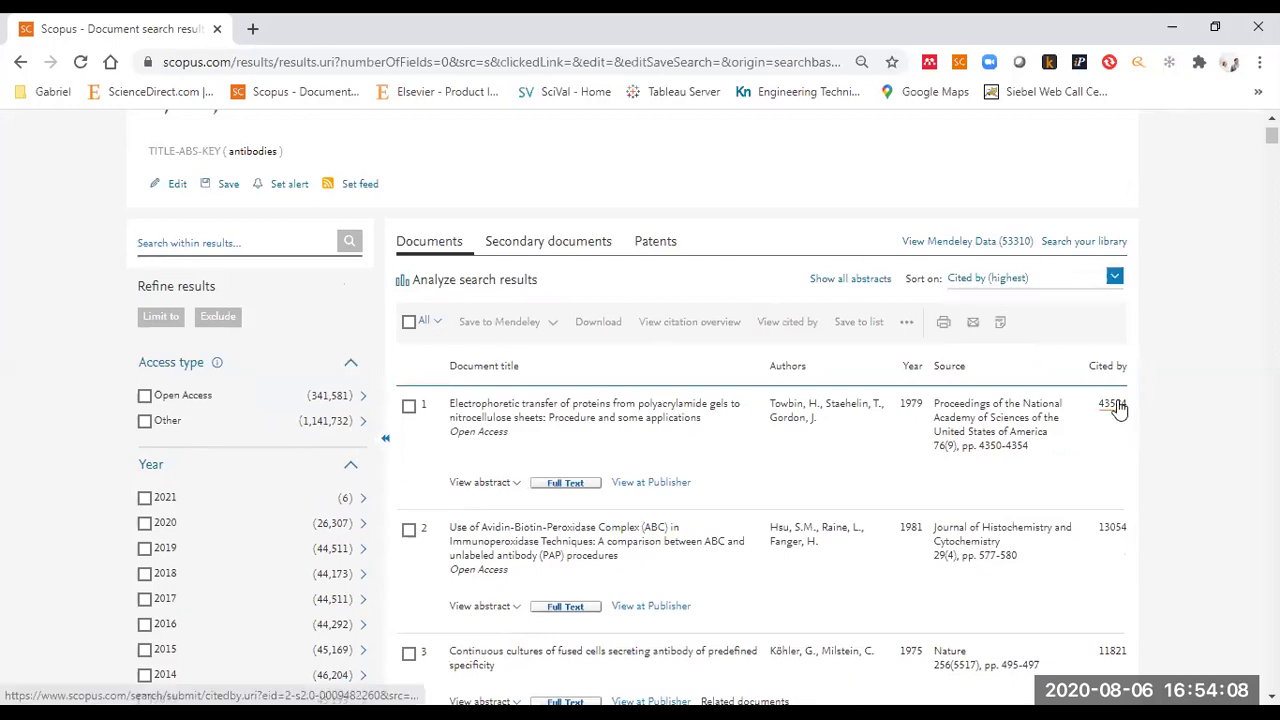
double_click(909, 406)
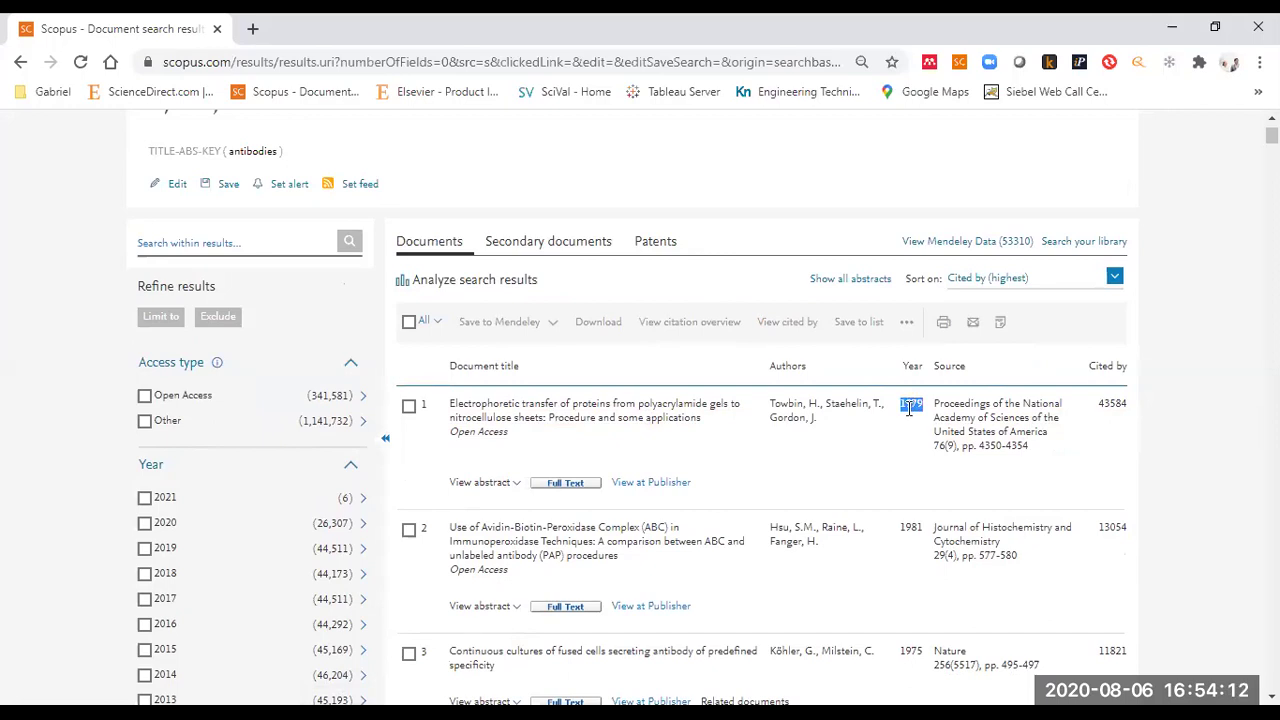
right_click(1106, 412)
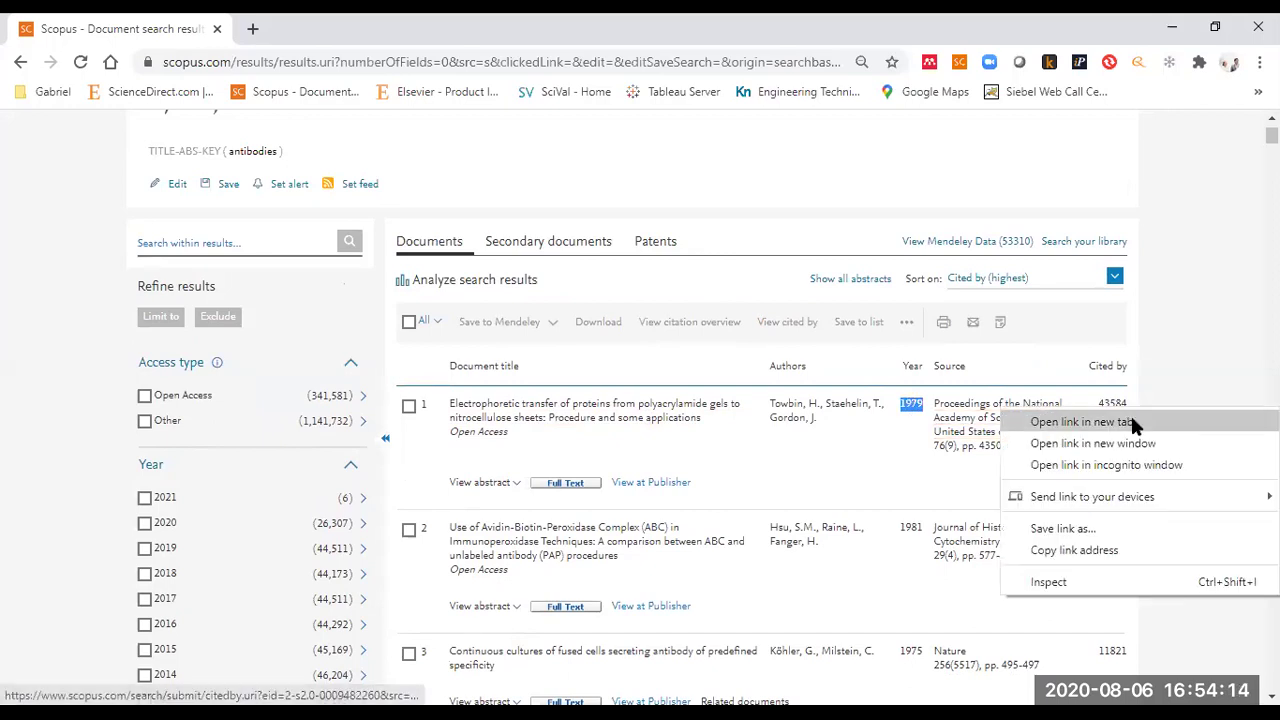
left_click(1084, 422)
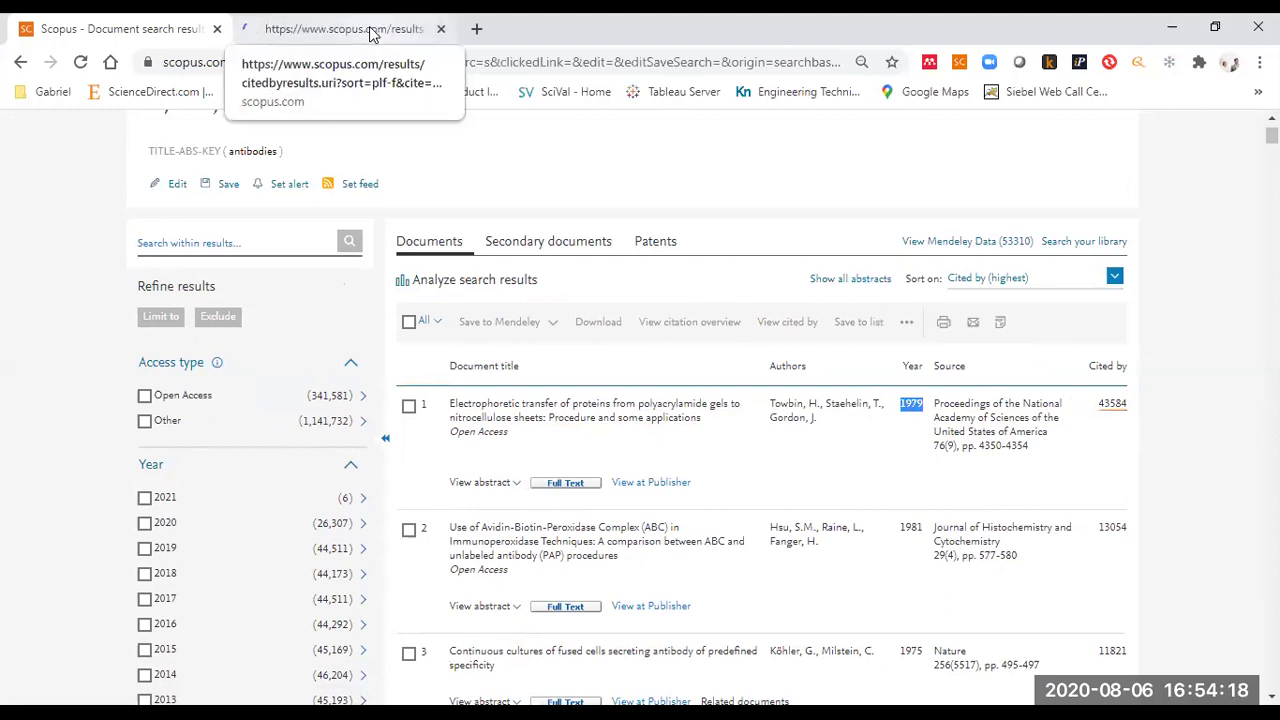
left_click(768, 474)
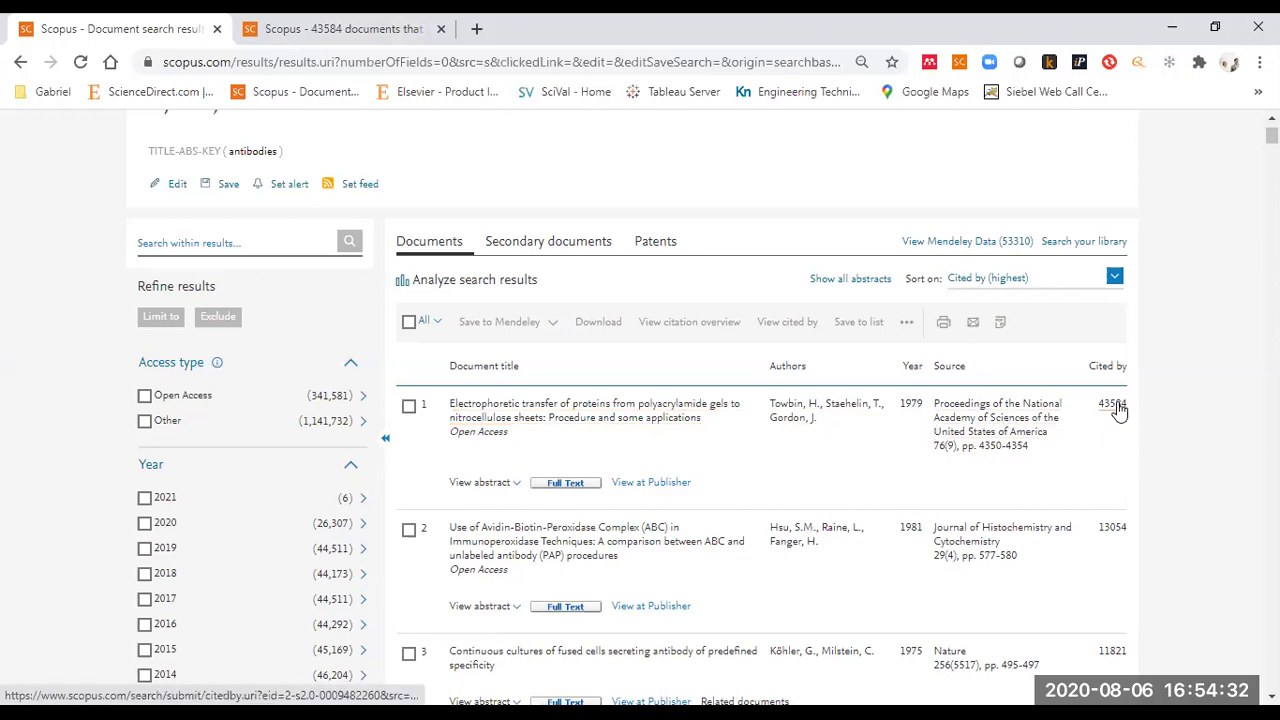
left_click(381, 28)
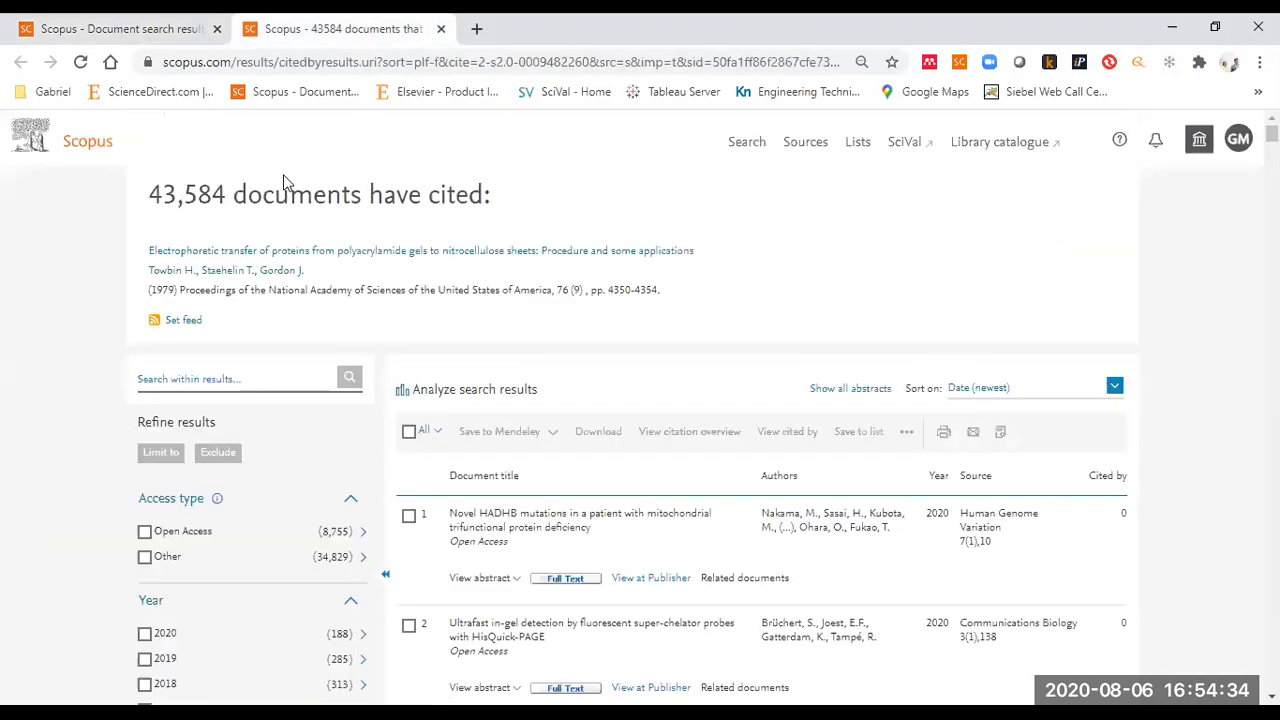
- Examine the list of documents citing the 1979 electrophoretic transfer article, including the heading, publication years and refine filters
left_click_drag(466, 170, 503, 218)
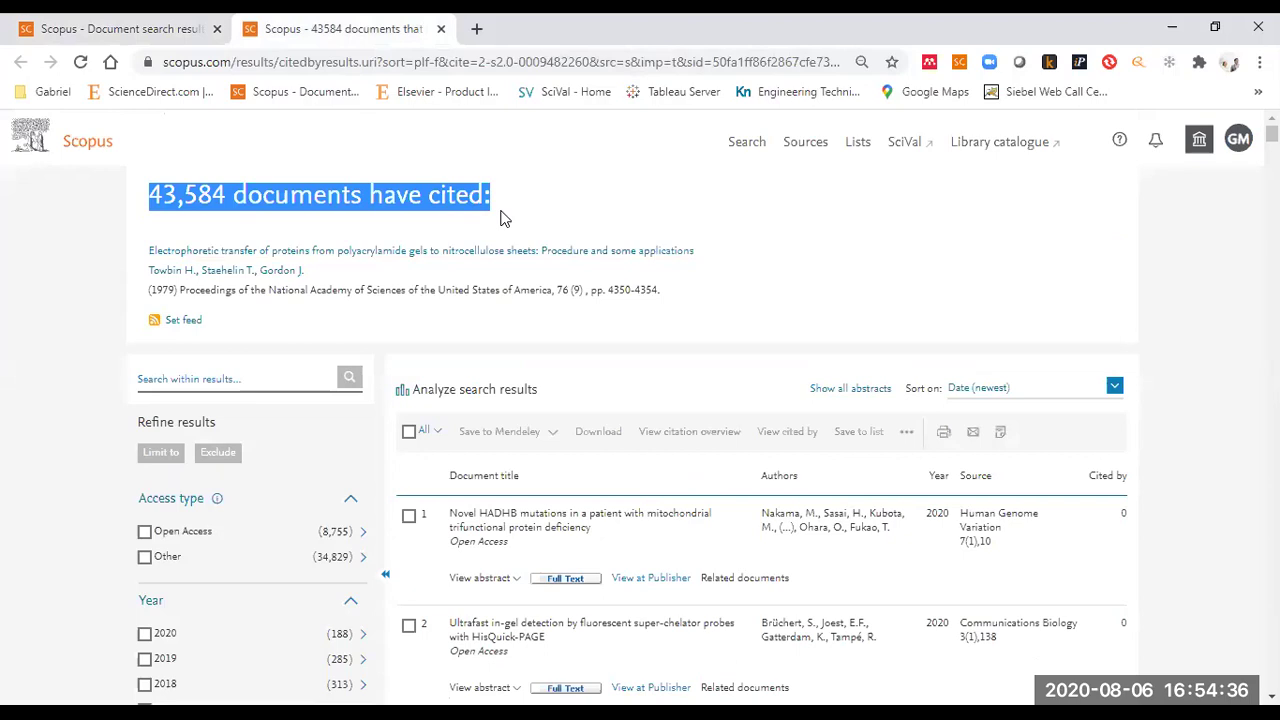
left_click_drag(148, 250, 326, 290)
left_click(961, 308)
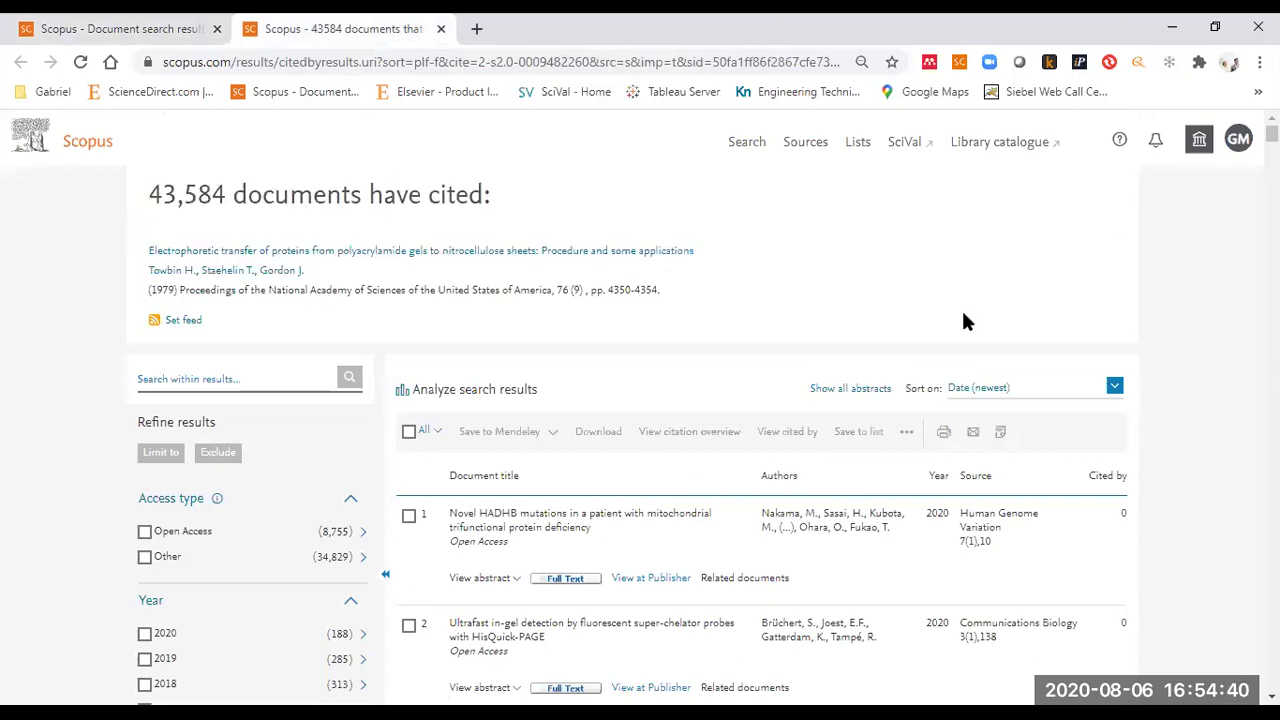
double_click(937, 519)
scroll(186, 551, "down", 2)
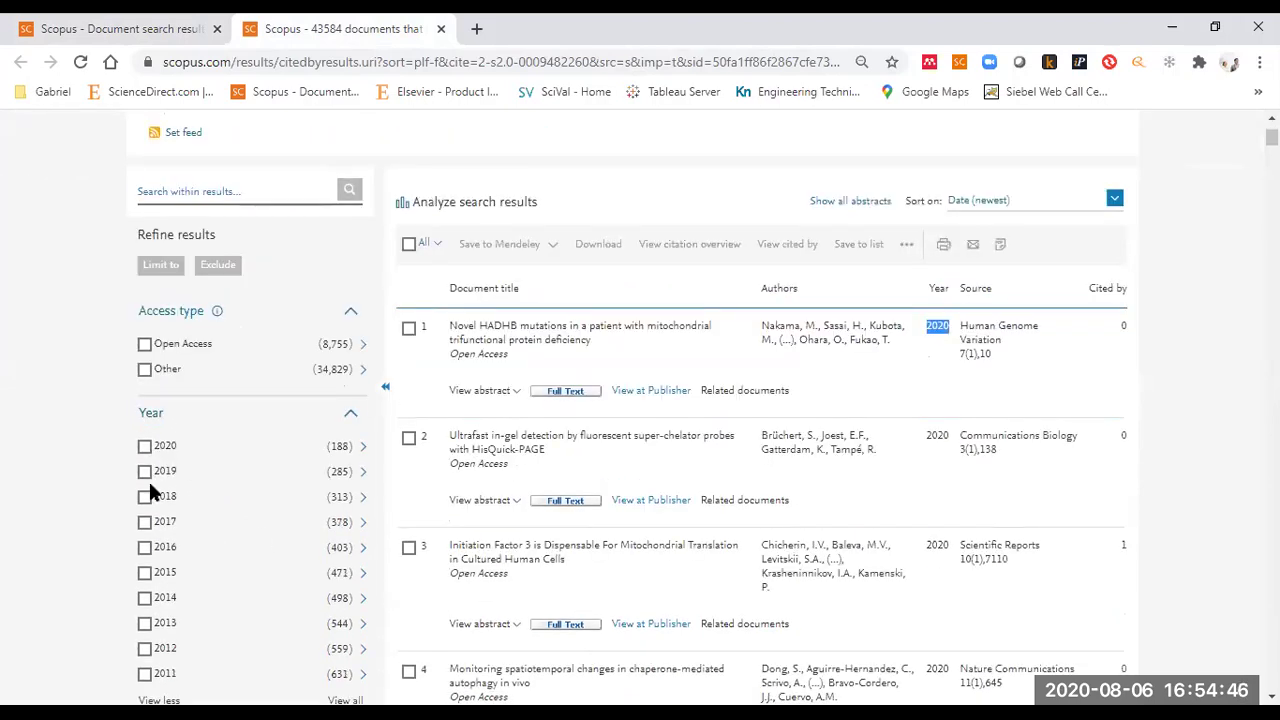
scroll(150, 490, "down", 3)
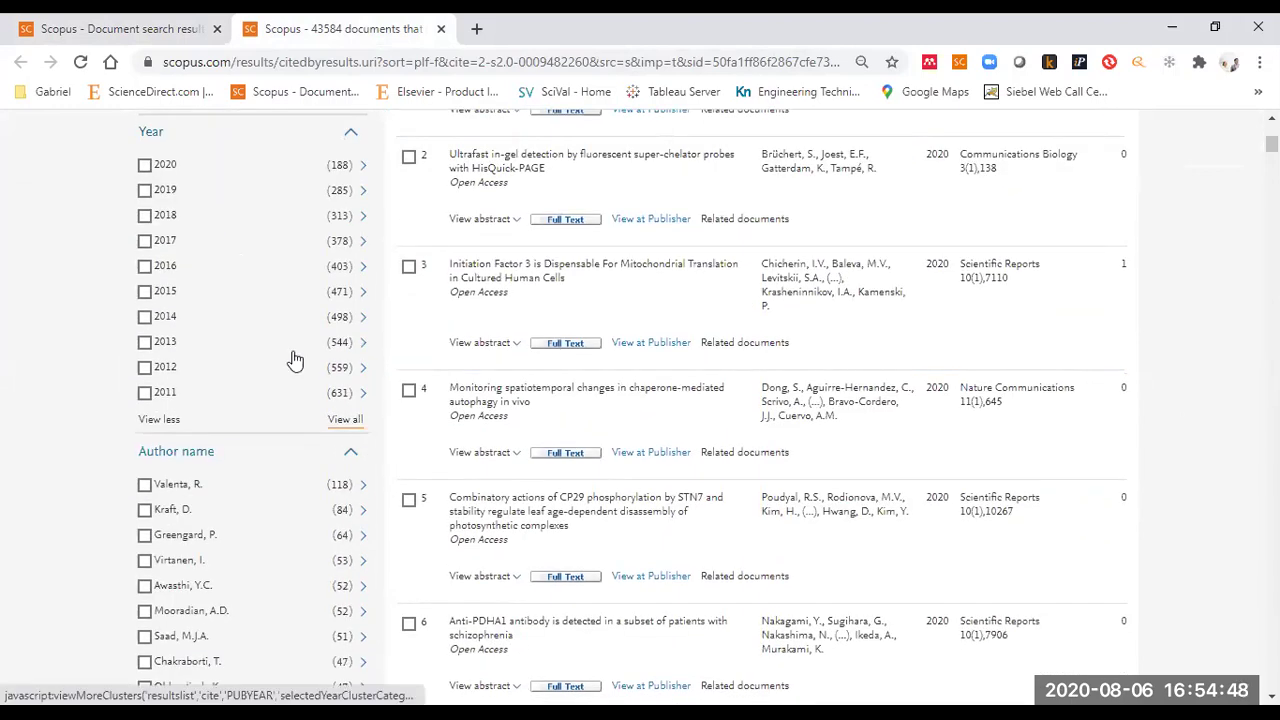
scroll(220, 491, "down", 3)
scroll(238, 430, "down", 2)
scroll(238, 430, "up", 10)
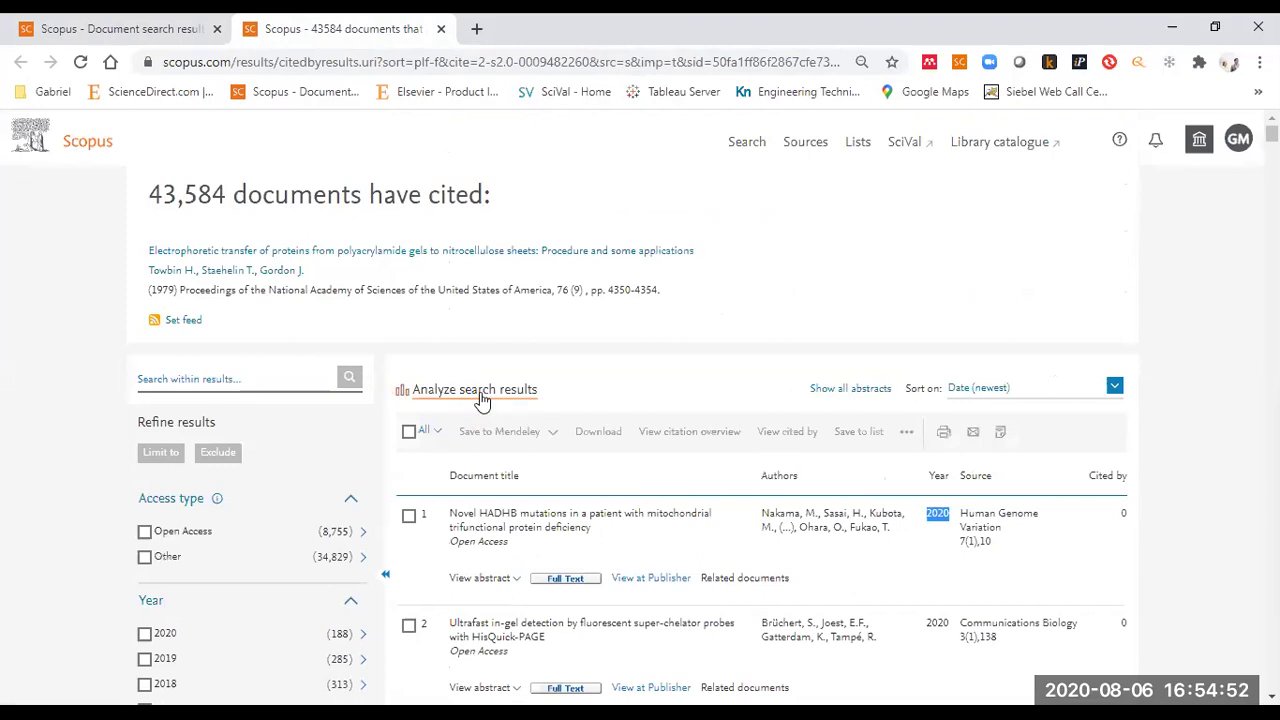
- Analyze the citing documents and inspect the documents-by-year chart, including the 1996 data point and the overall document count
left_click(481, 398)
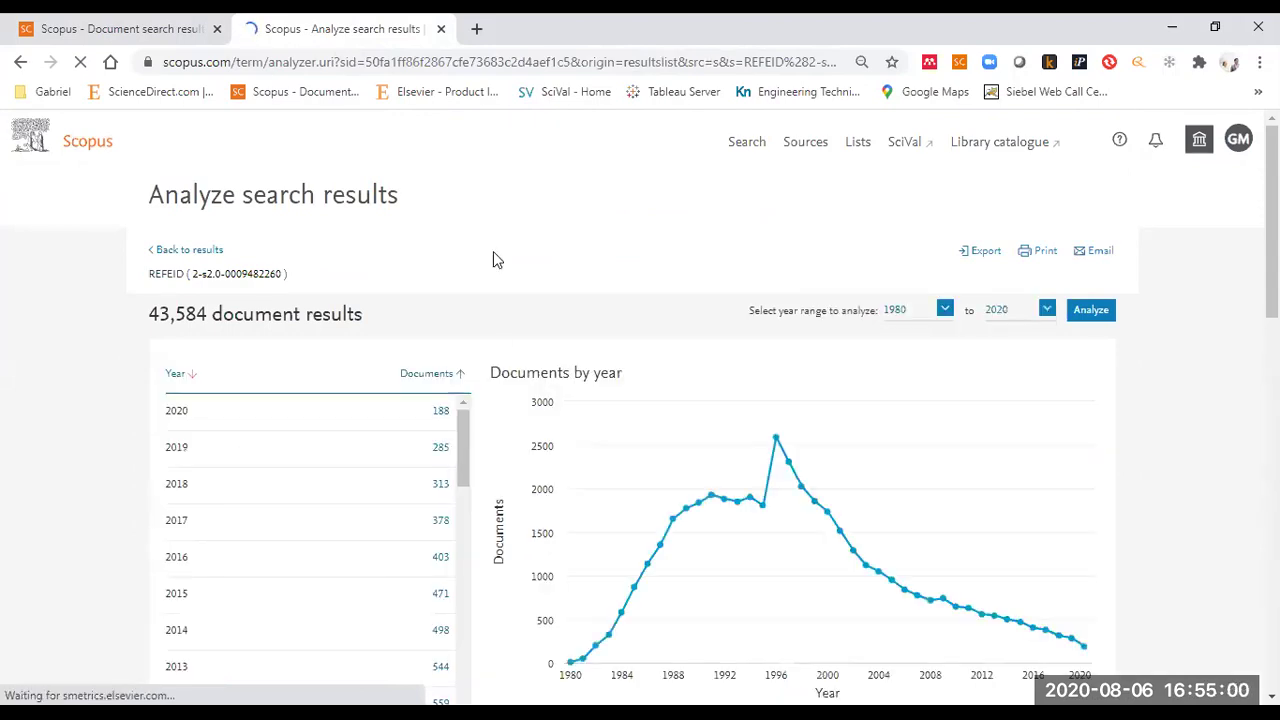
scroll(700, 366, "down", 1)
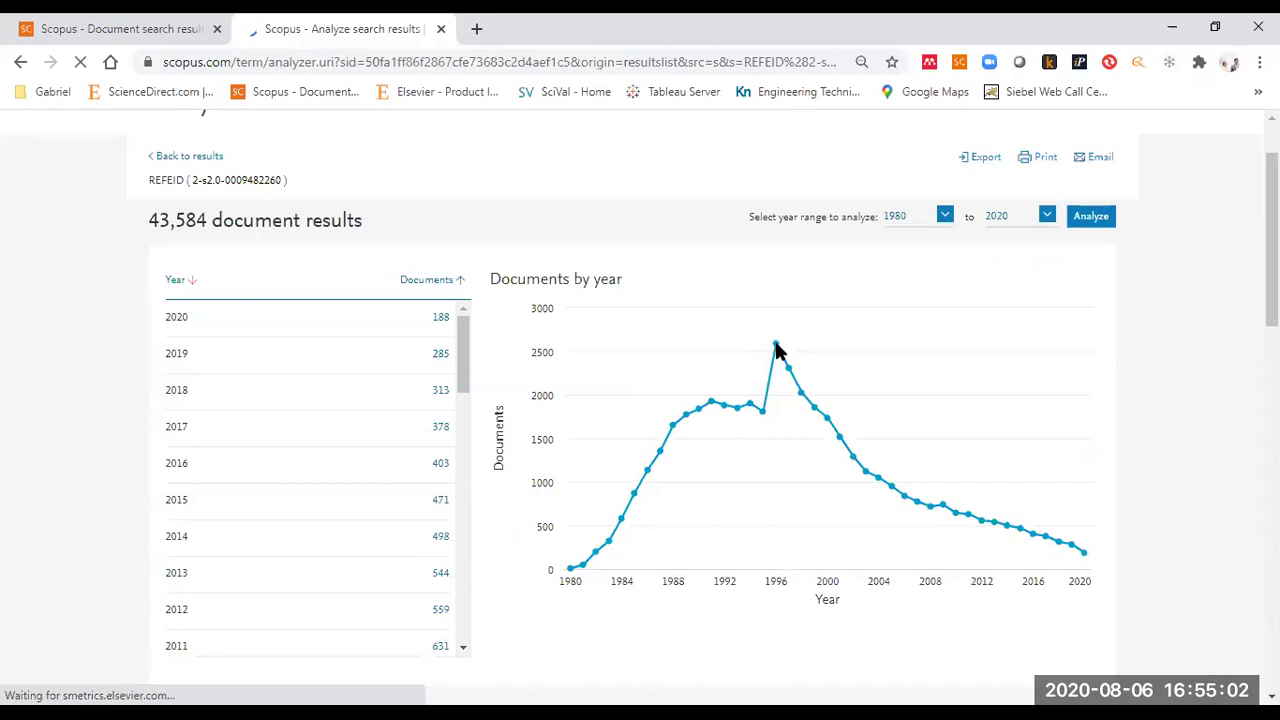
mouse_move(778, 346)
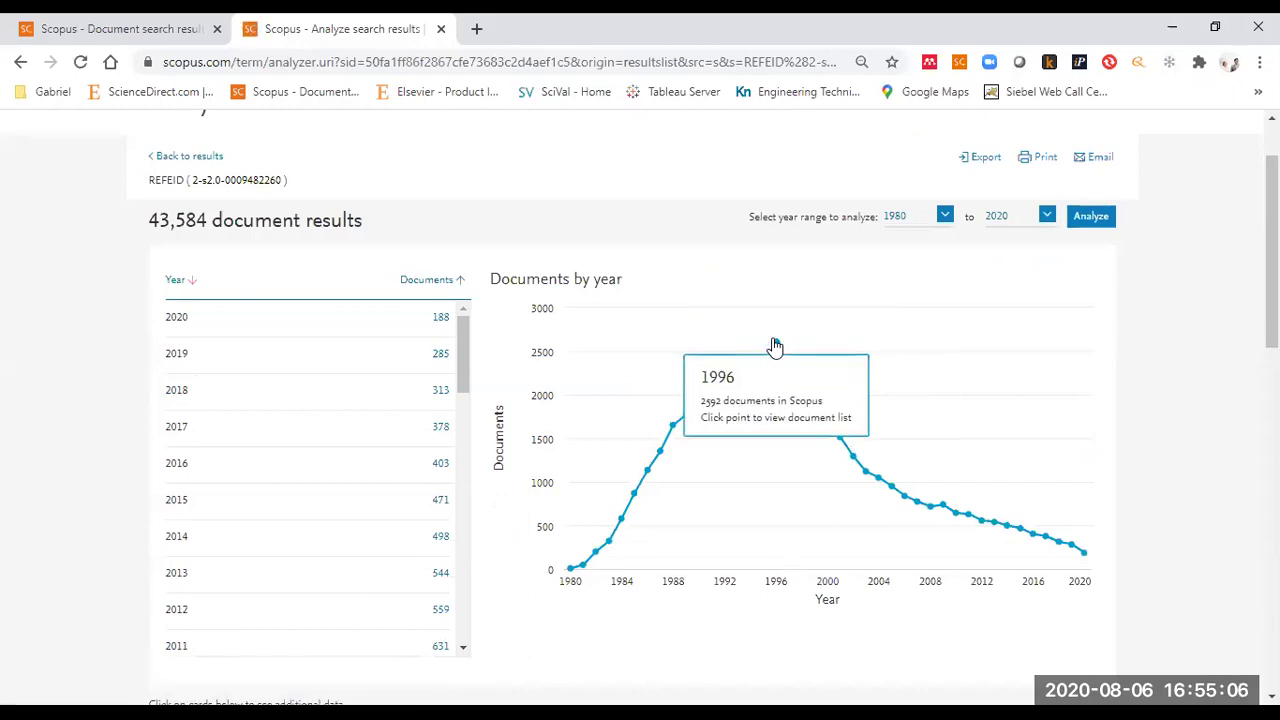
scroll(775, 340, "down", 2)
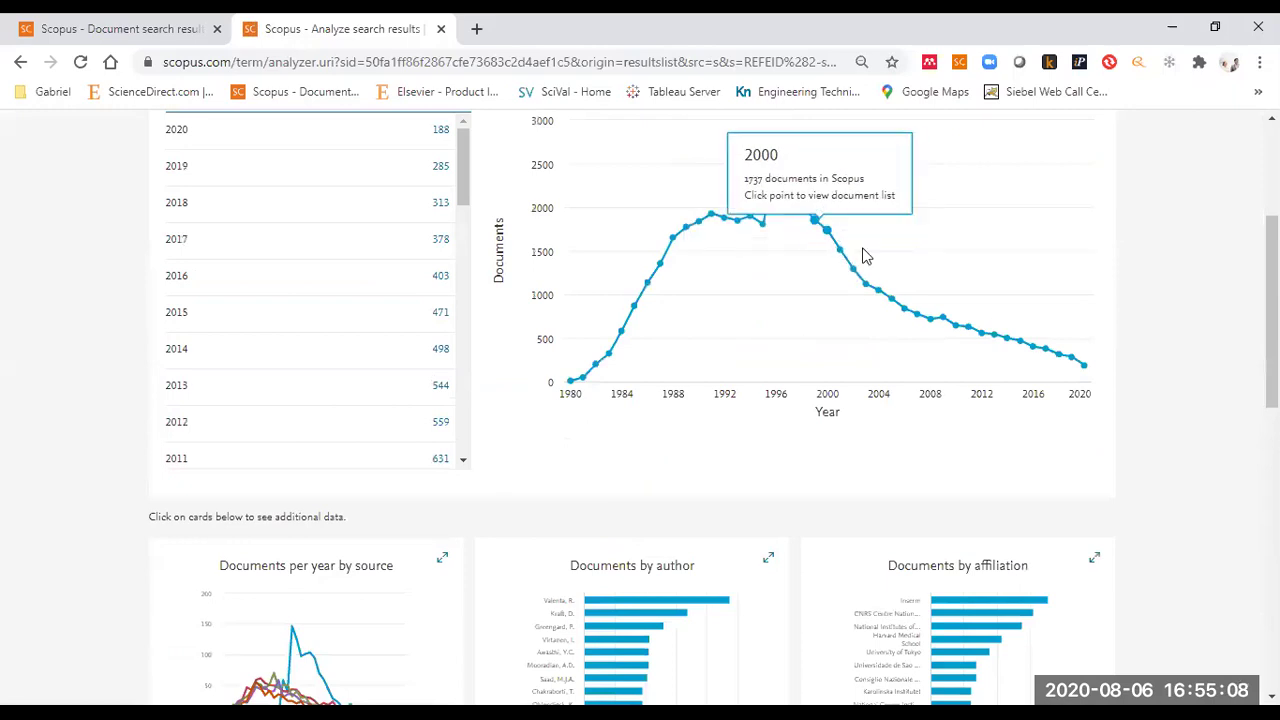
scroll(857, 434, "up", 3)
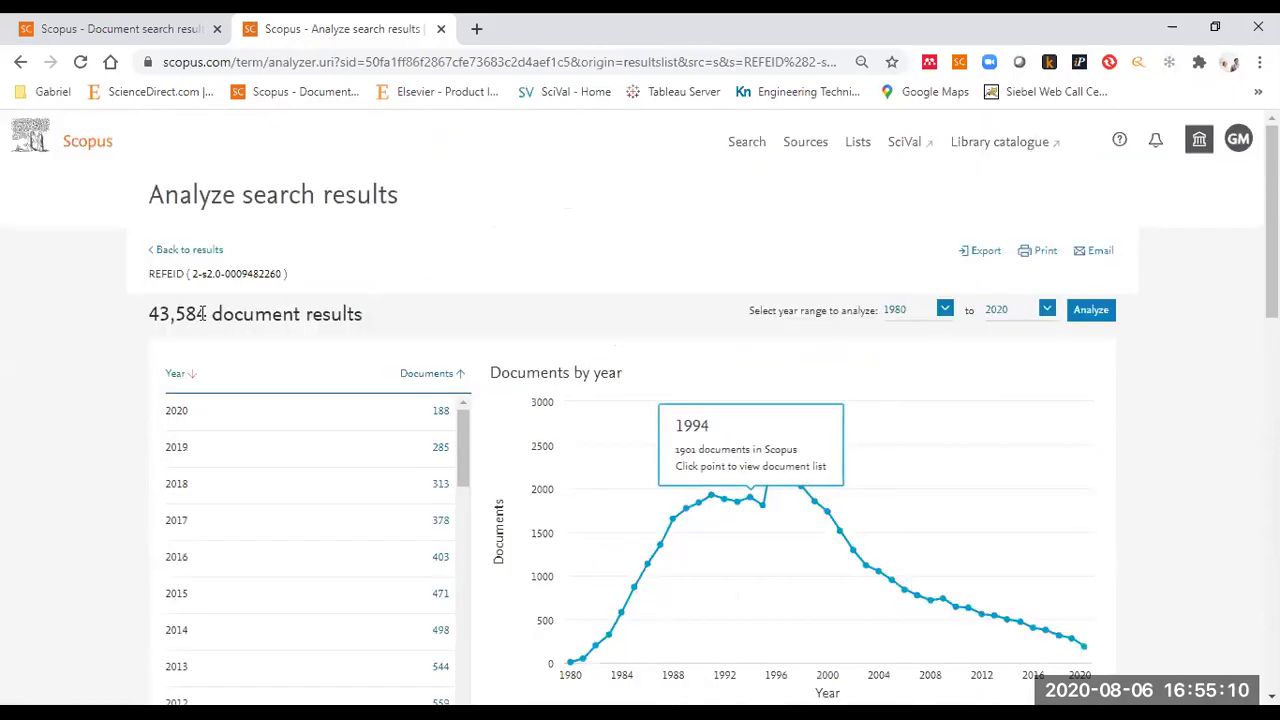
left_click_drag(204, 314, 126, 314)
- Show the citing documents' breakdown by author and open the document list of the author with the most documents
scroll(549, 287, "down", 7)
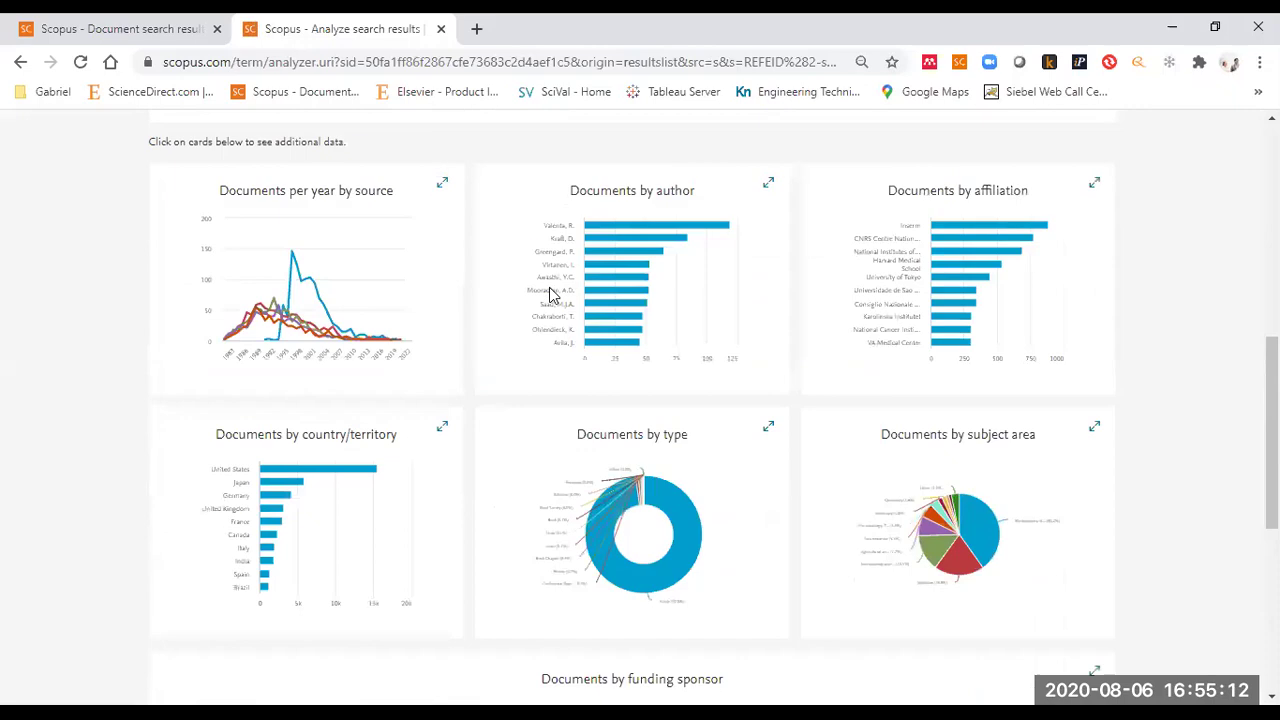
left_click(731, 286)
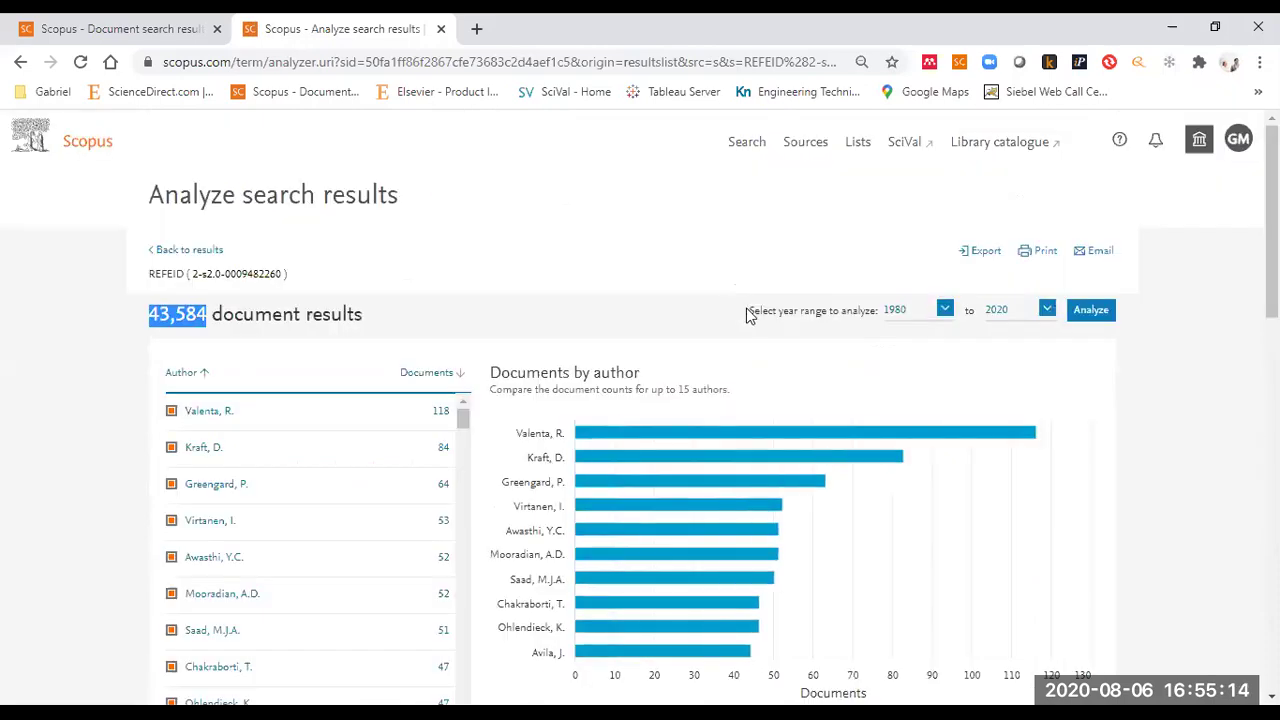
scroll(628, 289, "down", 5)
scroll(540, 280, "up", 3)
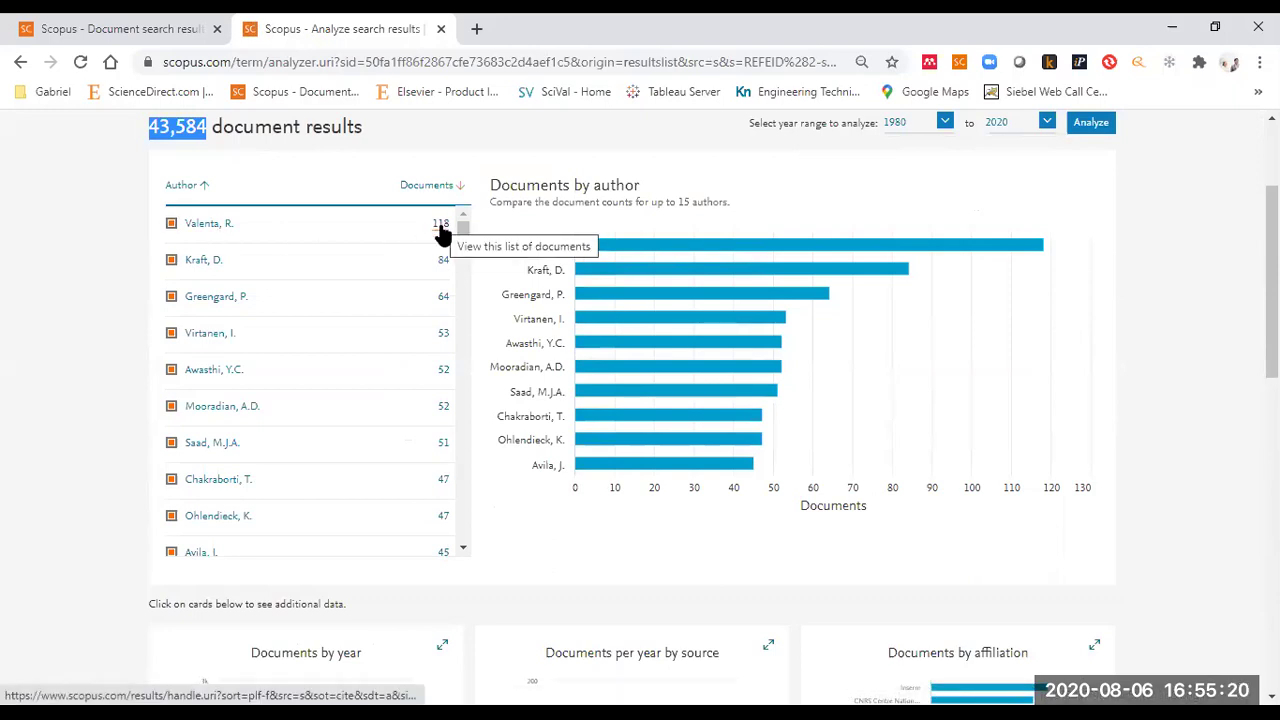
left_click(441, 226)
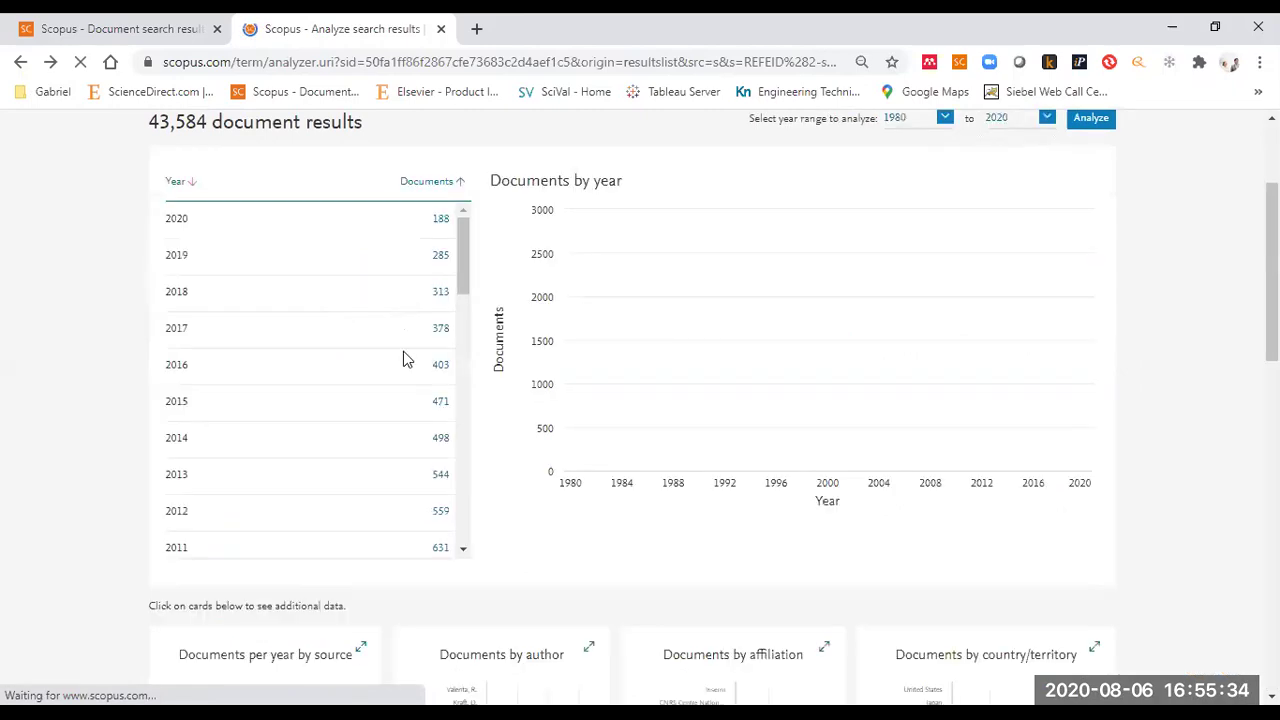
- Show the citing documents' yearly breakdown by source and look over the journals and the other analysis cards
scroll(13, 436, "down", 2)
scroll(13, 436, "down", 2)
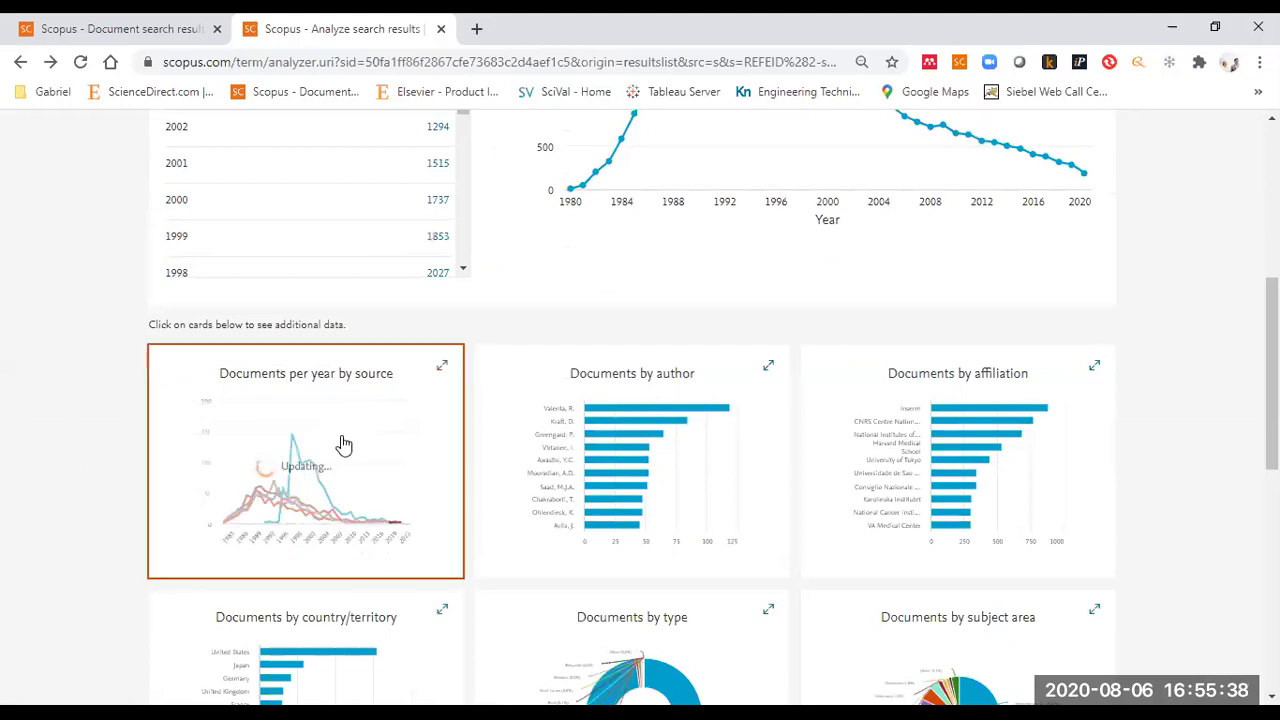
left_click(341, 440)
scroll(505, 405, "down", 3)
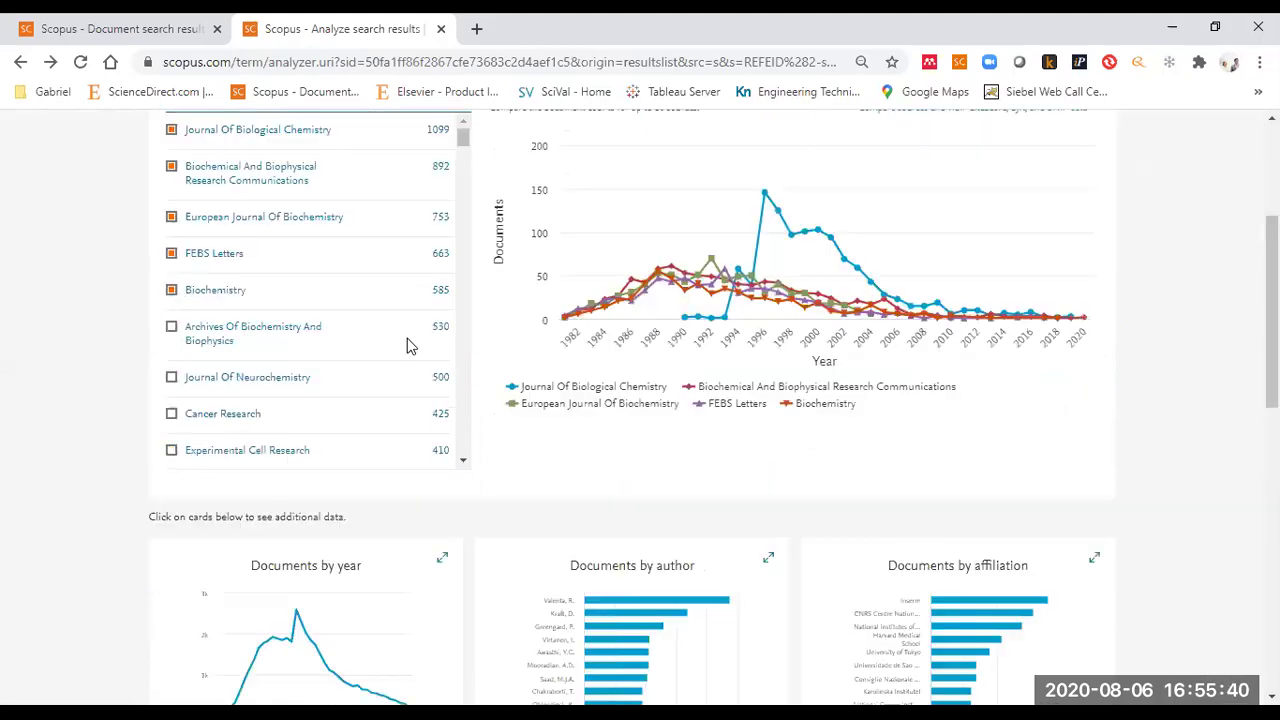
scroll(409, 343, "down", 3)
scroll(777, 446, "down", 4)
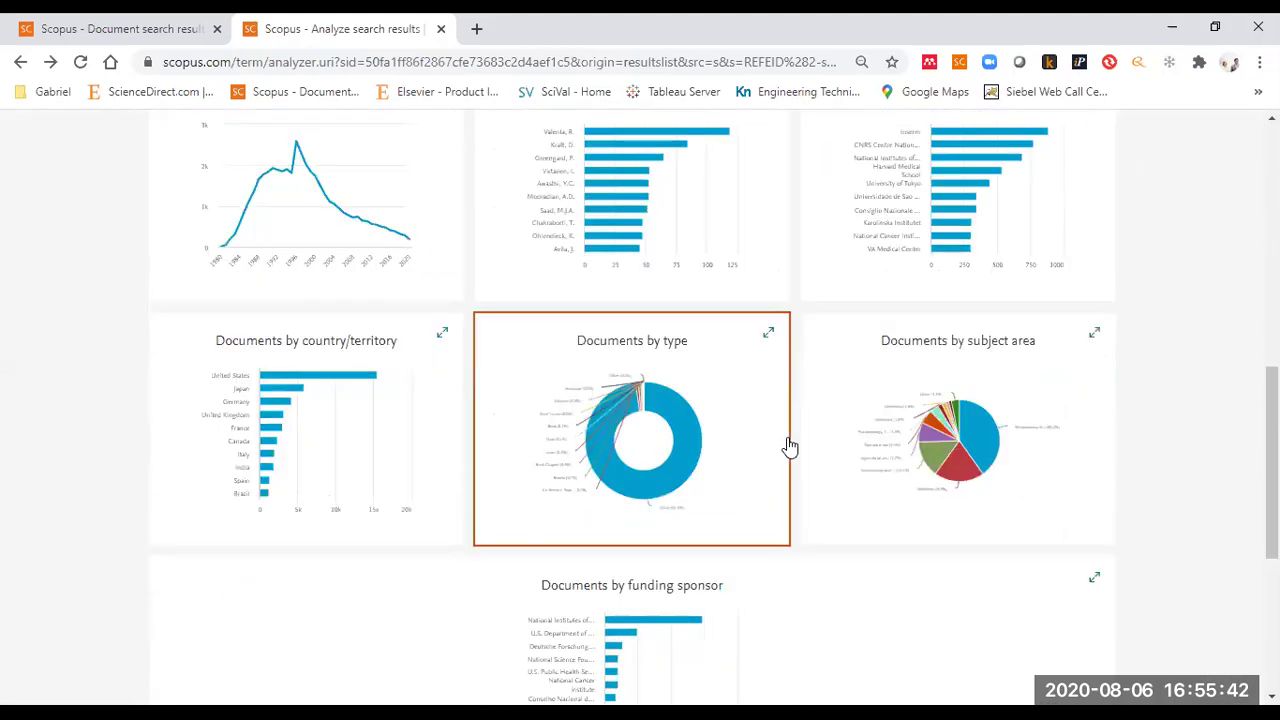
- Review the affiliation, type and subject area charts, and show the citing documents by country or territory
scroll(787, 445, "up", 4)
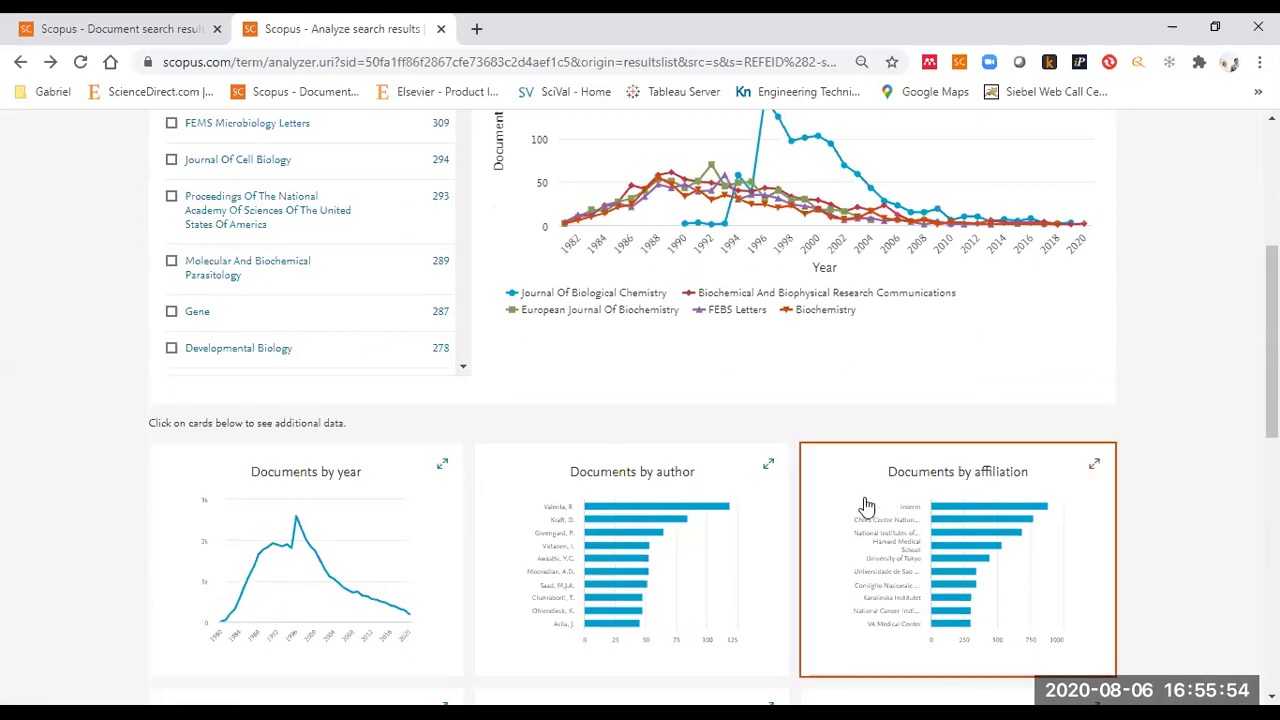
scroll(866, 514, "down", 3)
scroll(984, 229, "up", 2)
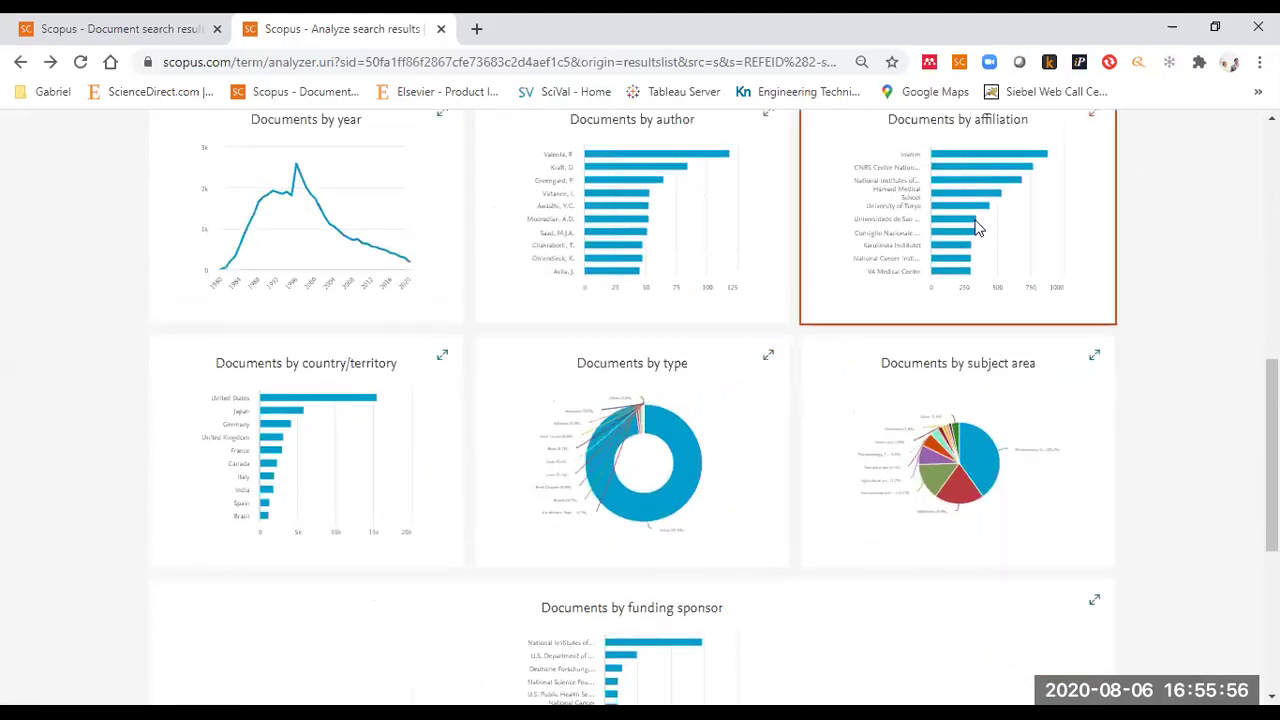
left_click(305, 566)
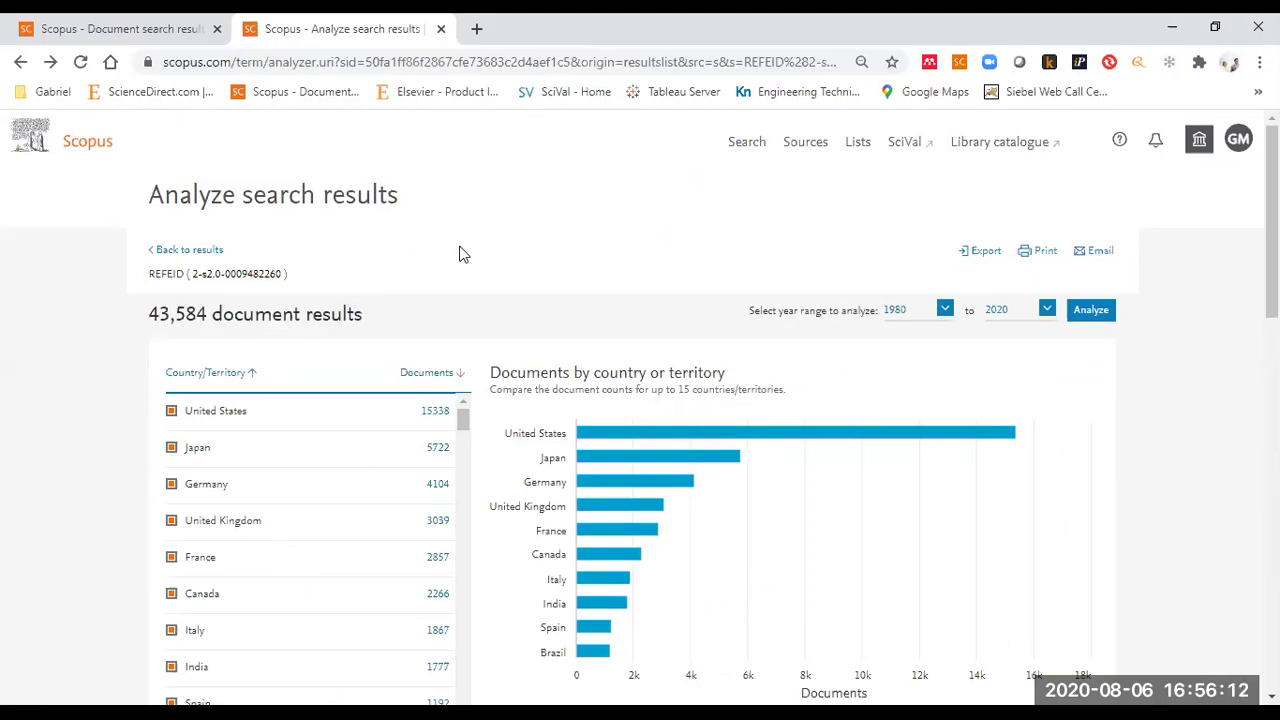
- Close the citing-documents tab and point out the search term and total document count in the antibodies results
left_click(441, 28)
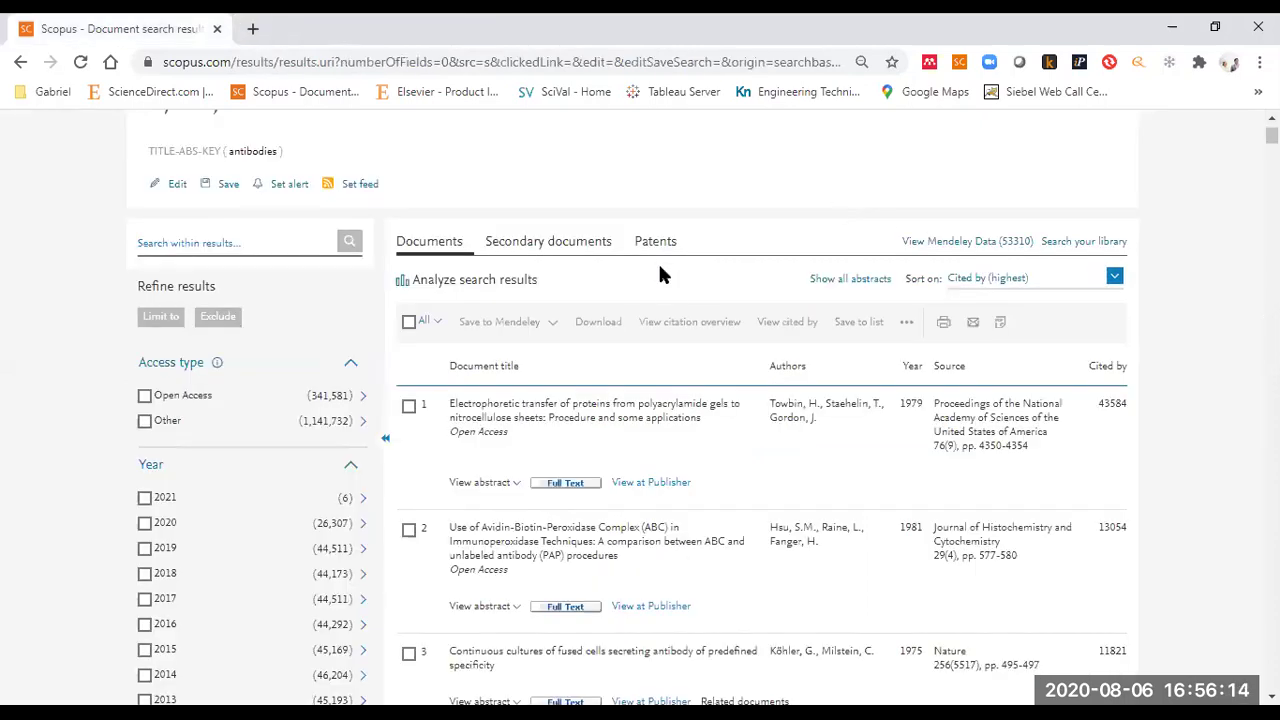
scroll(810, 308, "up", 1)
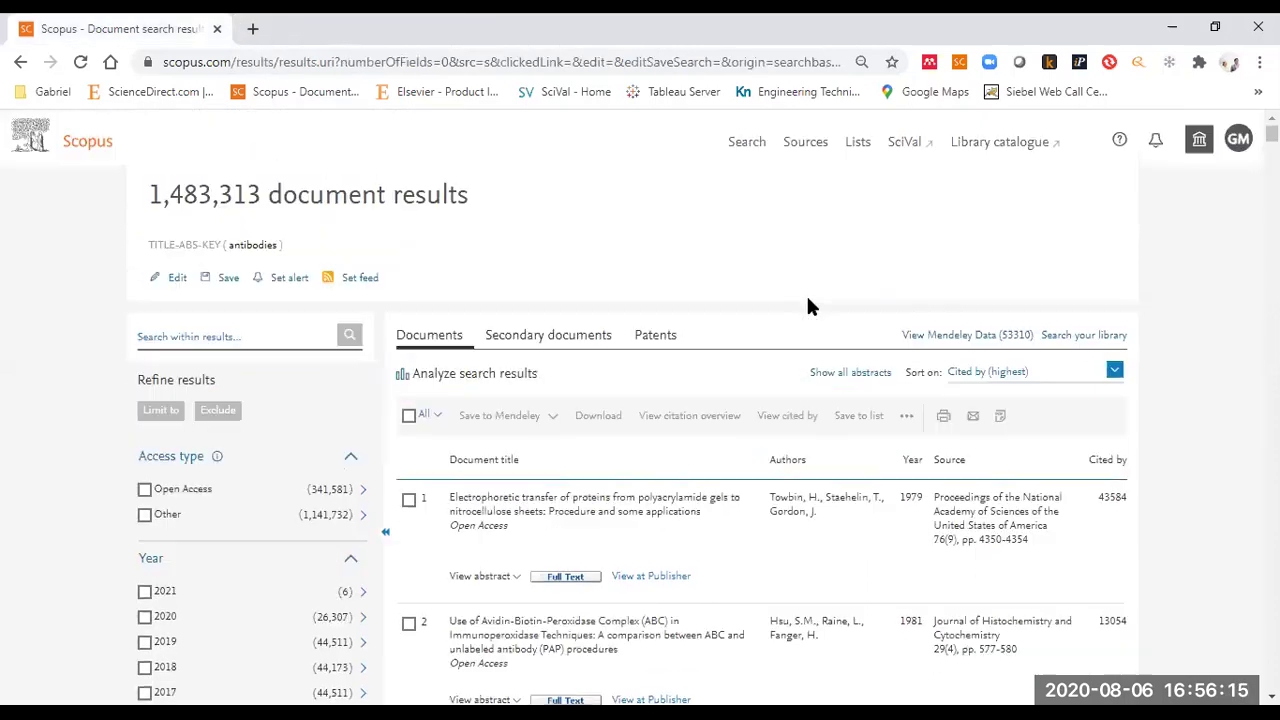
double_click(271, 243)
left_click(478, 210)
left_click_drag(478, 210, 88, 194)
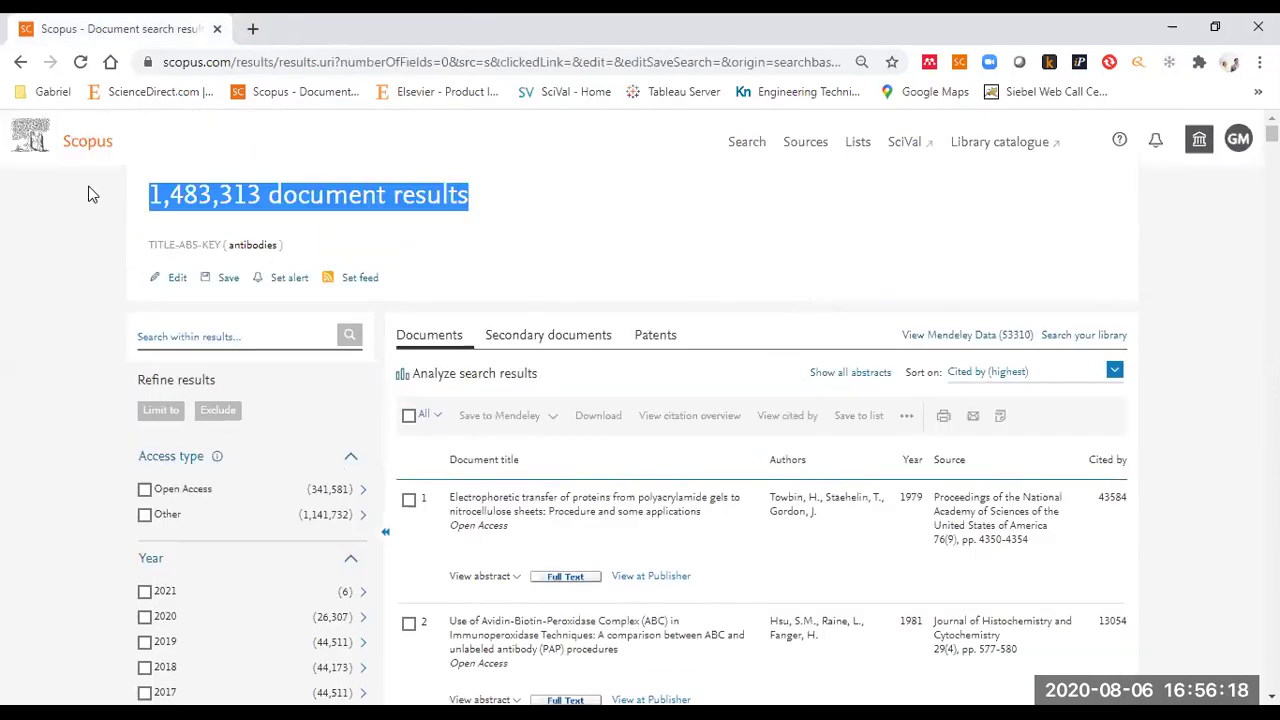
left_click(388, 228)
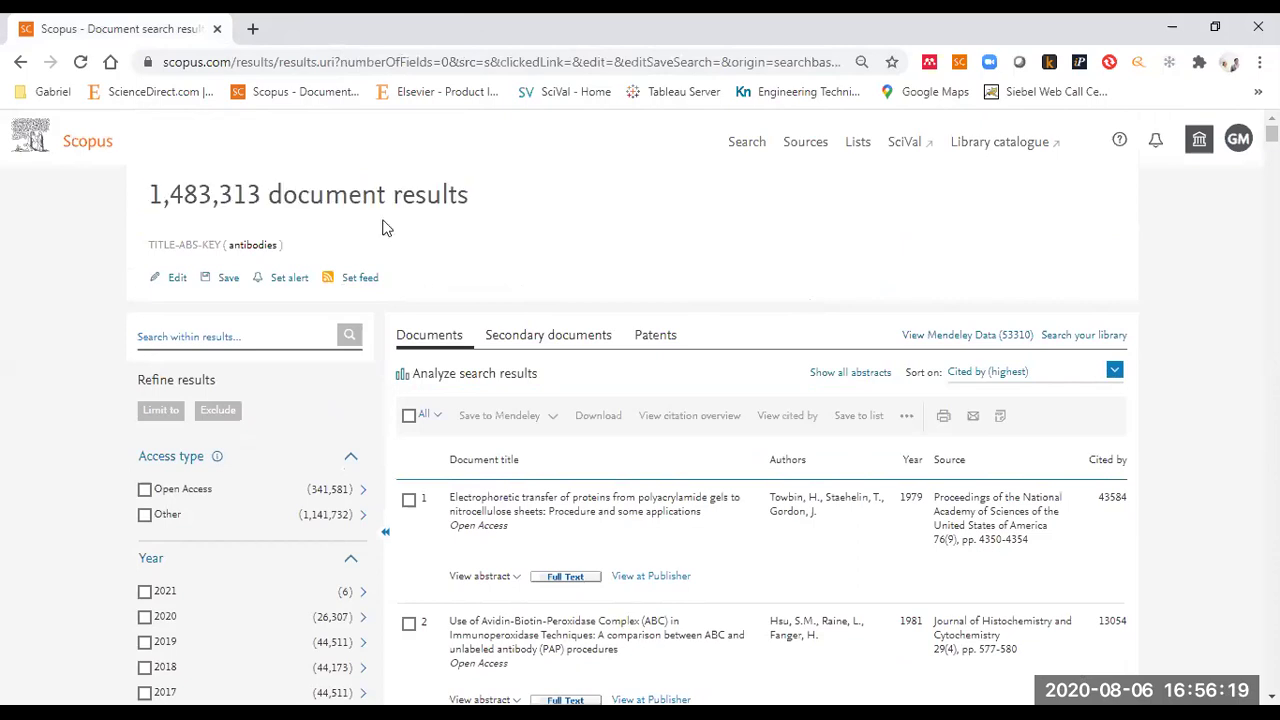
- Analyze the antibodies search results and inspect the documents-by-year chart from its earliest years through 2020
left_click(460, 374)
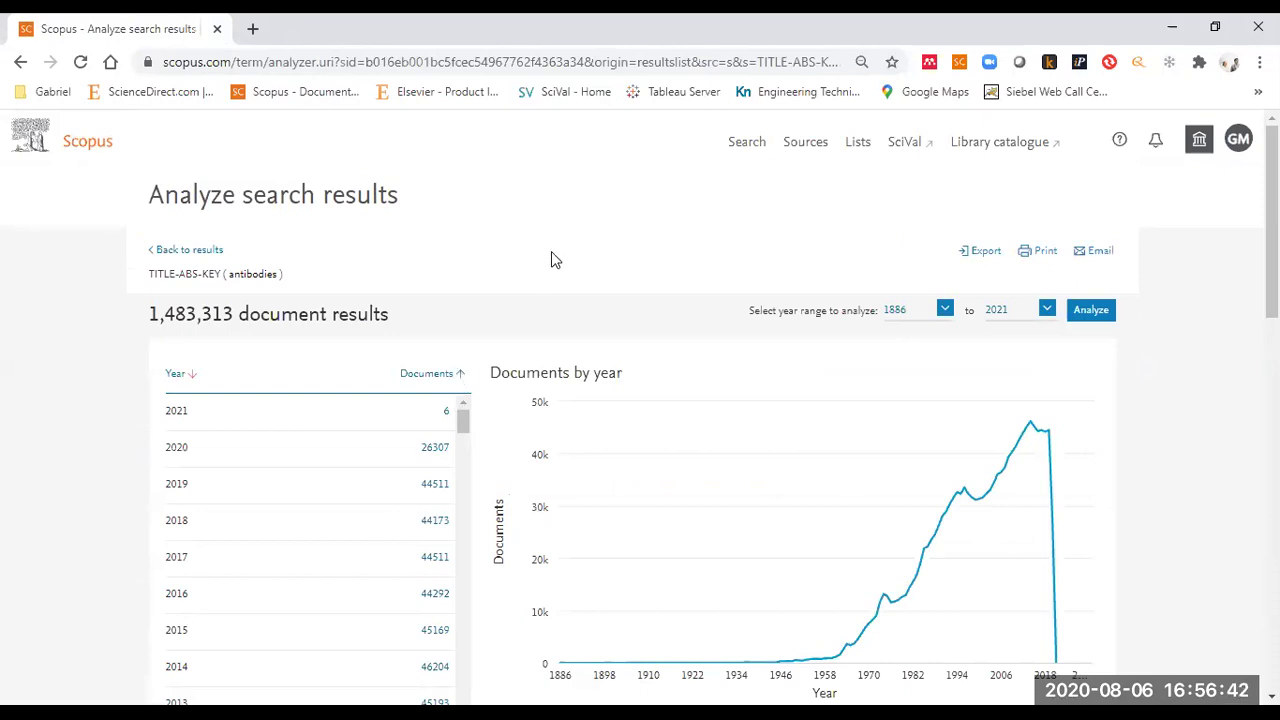
scroll(551, 251, "down", 1)
left_click_drag(145, 222, 230, 224)
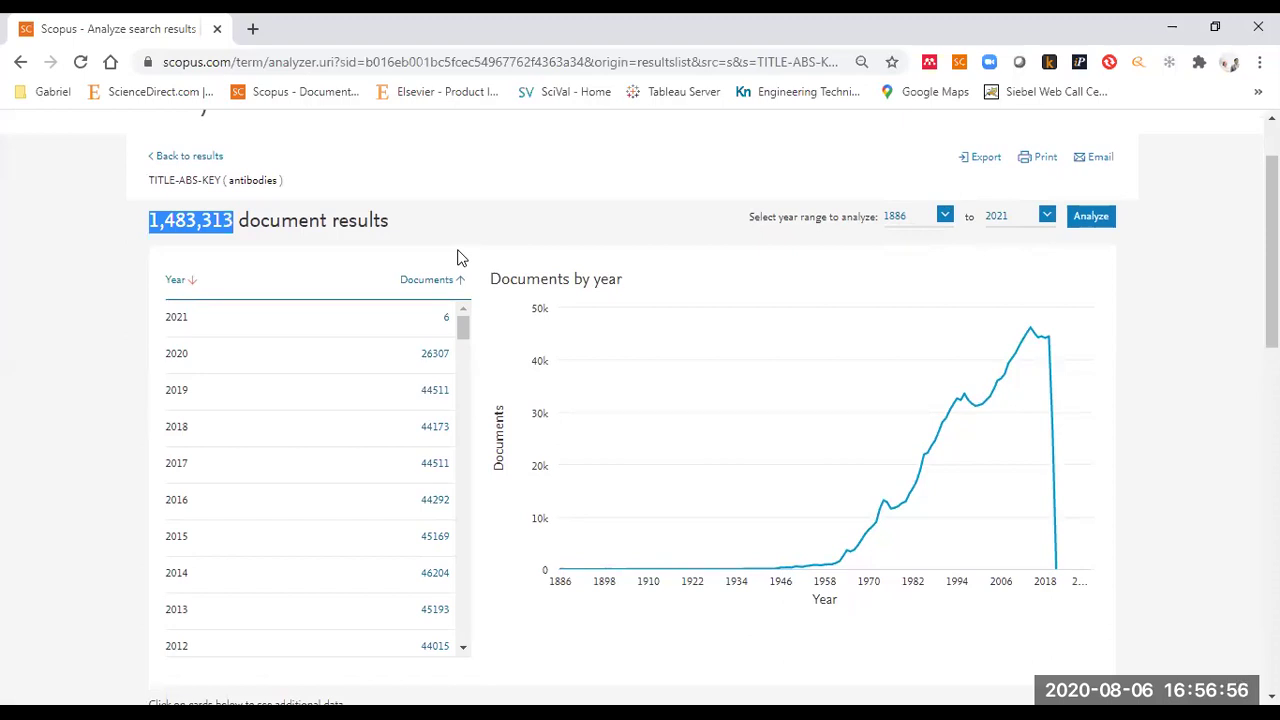
scroll(804, 251, "down", 2)
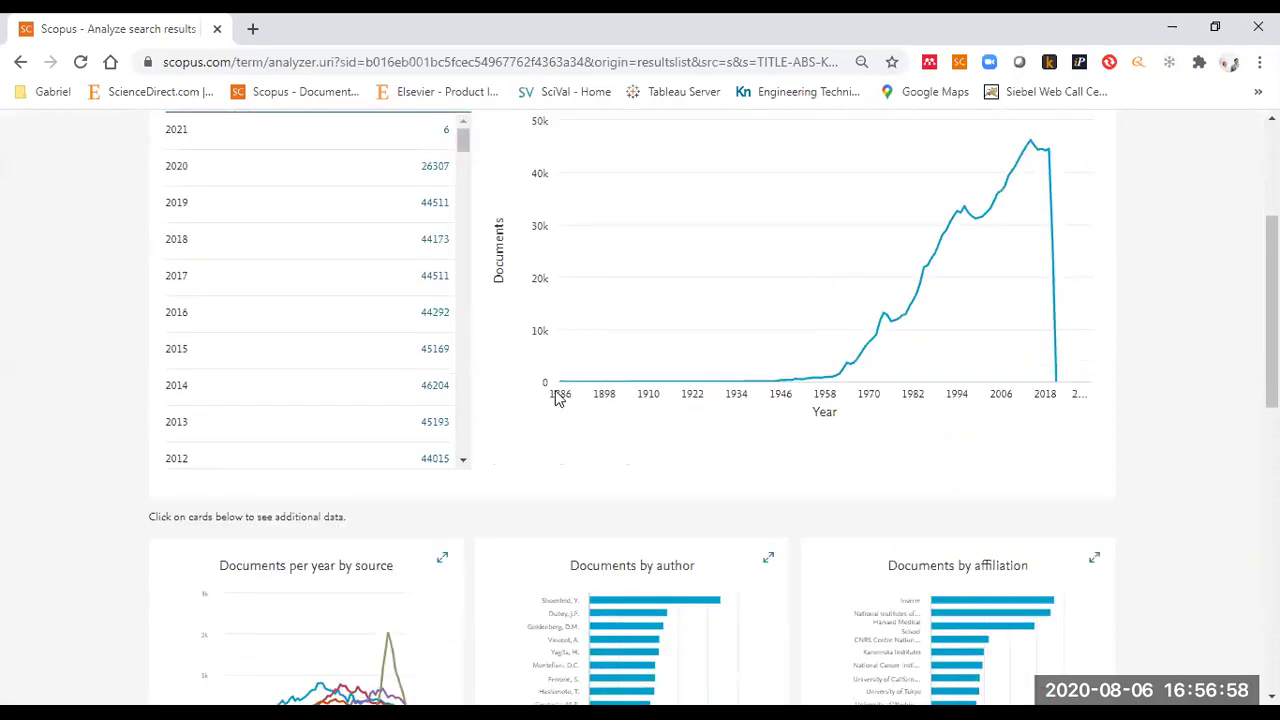
mouse_move(561, 388)
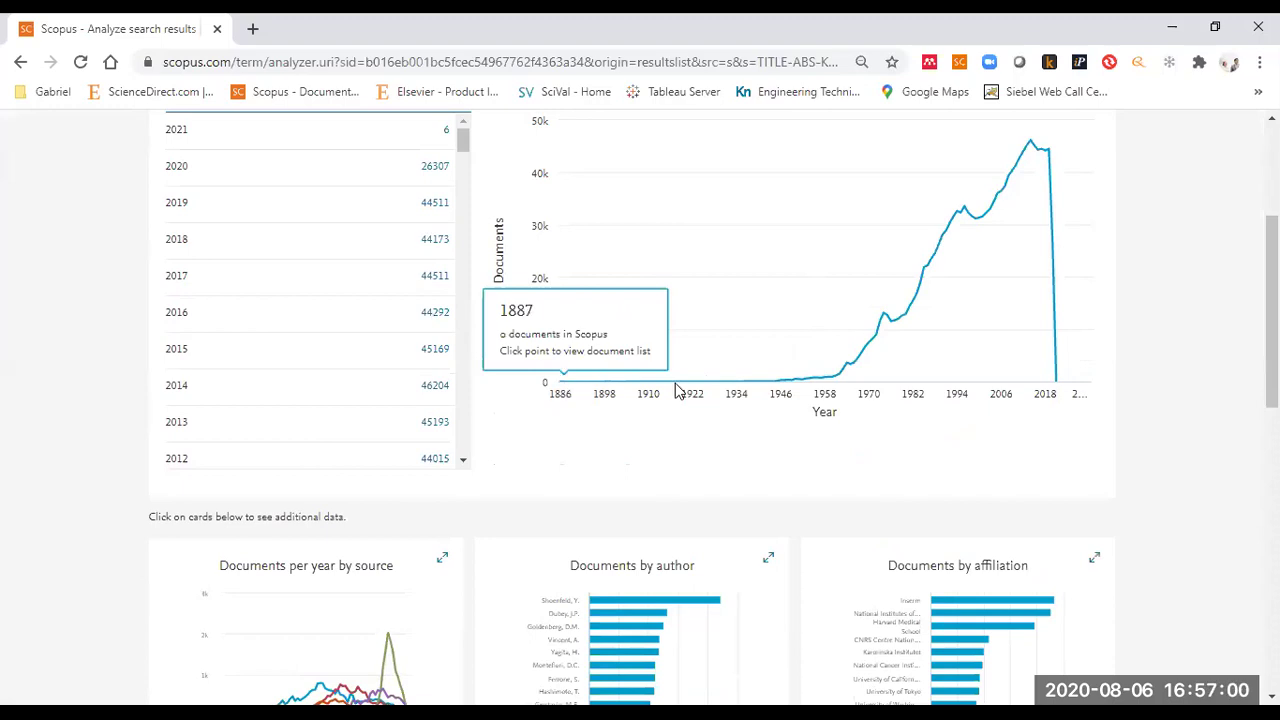
scroll(1030, 240, "up", 2)
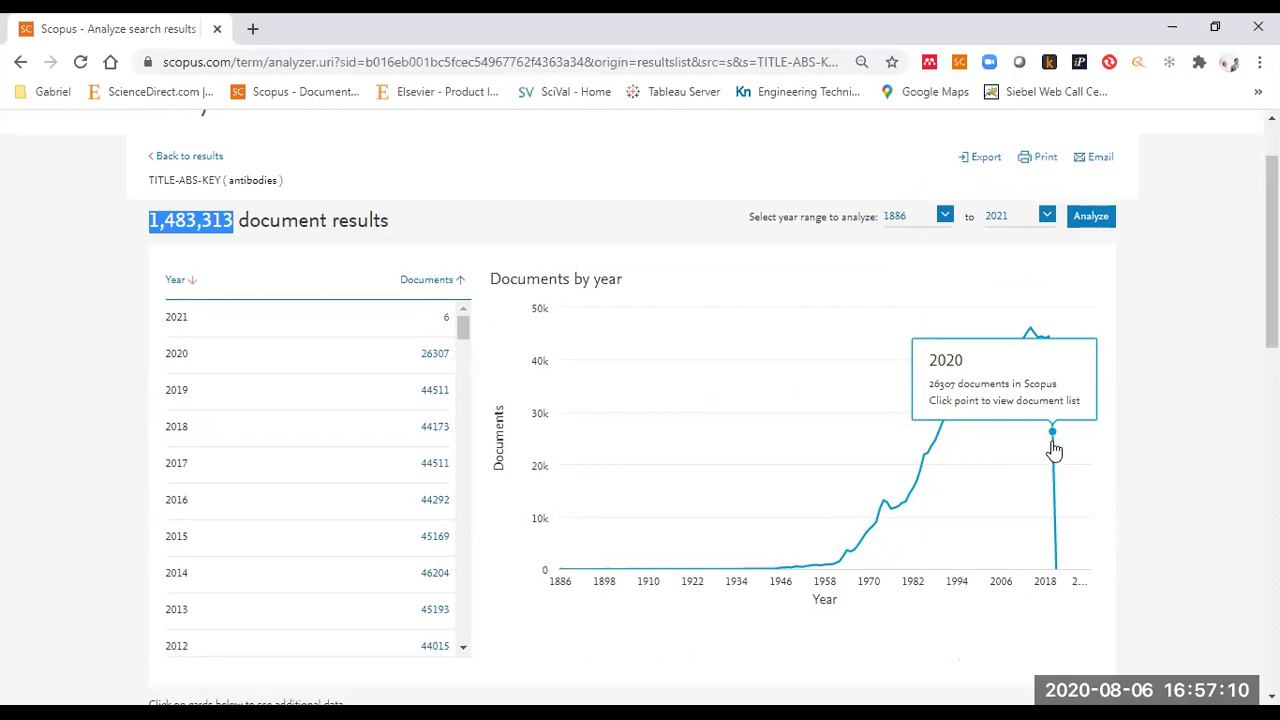
- Show the antibodies documents by author, open the top author's details in a new browser tab and switch to it
scroll(1104, 409, "down", 5)
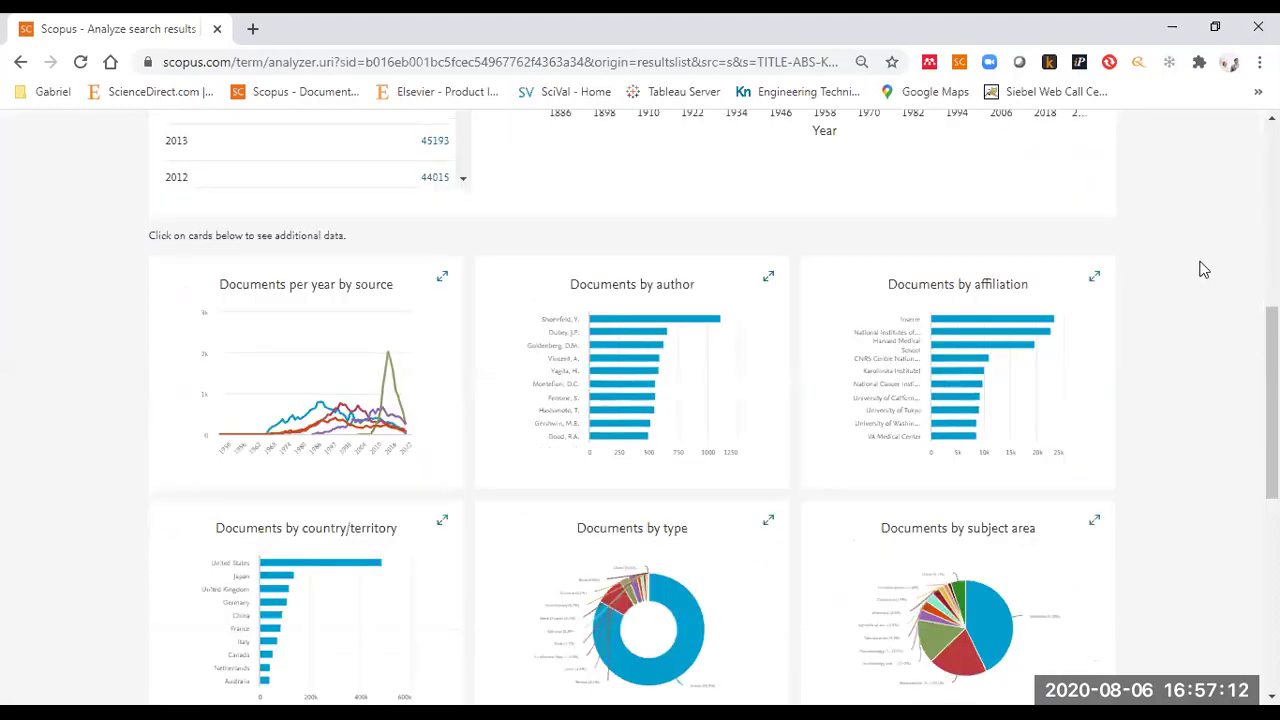
left_click(695, 326)
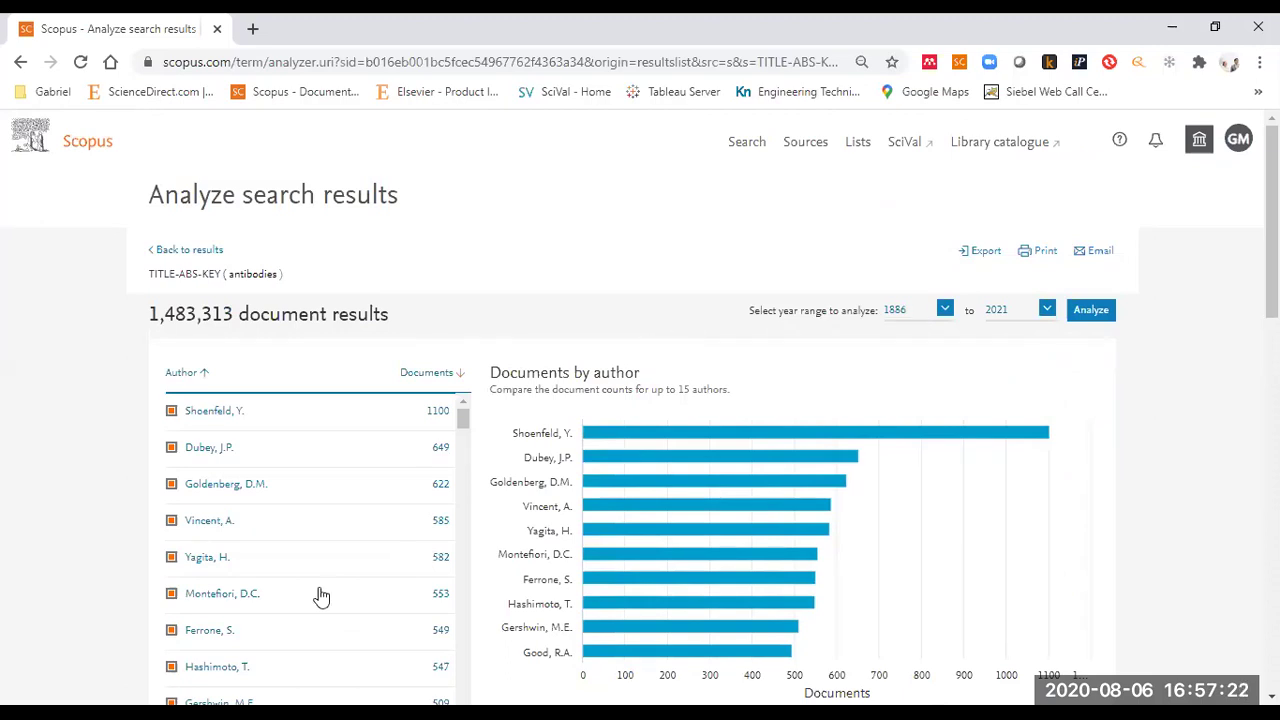
middle_click(214, 411)
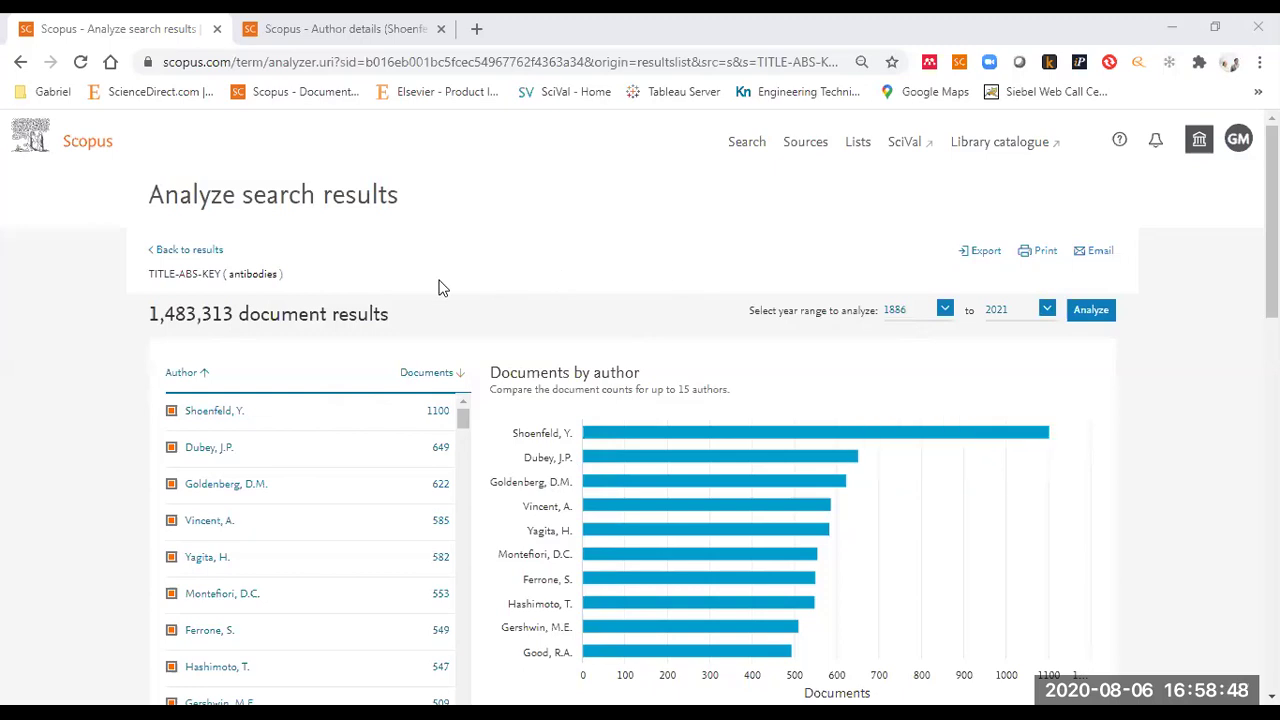
left_click(370, 22)
- Review the top author's profile details and expand the complete list of subject areas
scroll(352, 292, "down", 2)
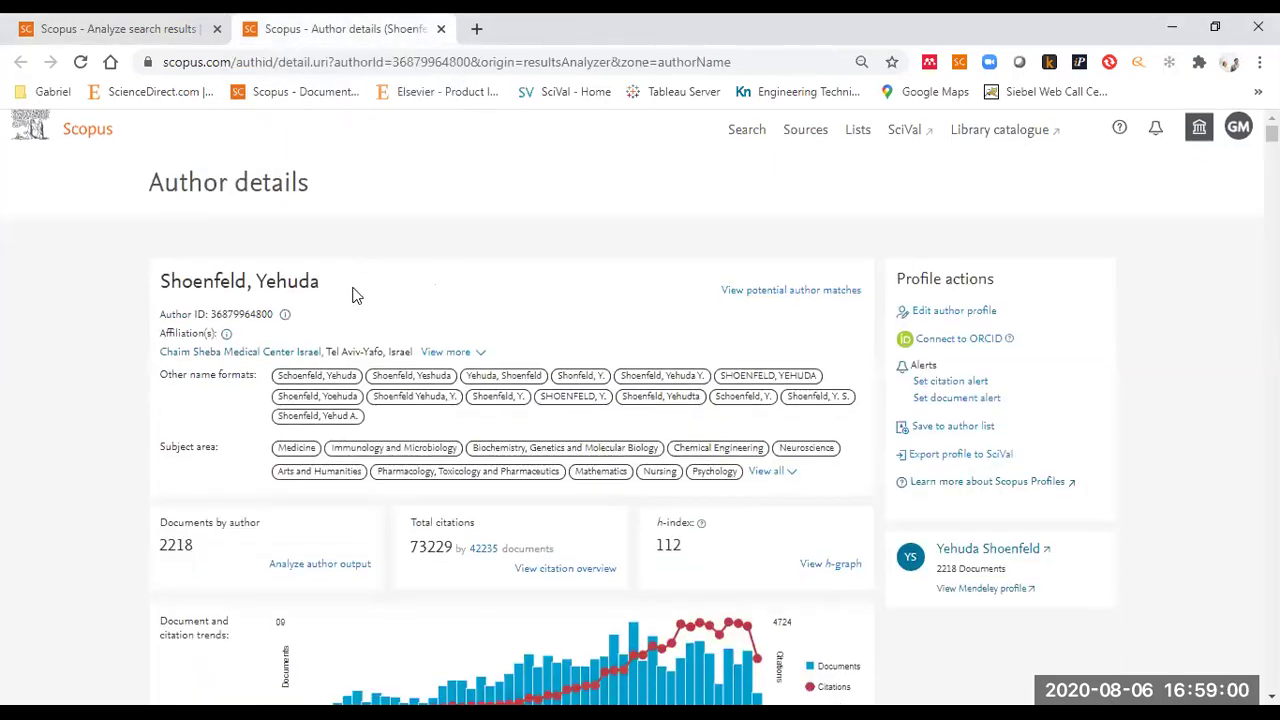
scroll(357, 290, "up", 2)
scroll(355, 300, "down", 1)
scroll(352, 310, "down", 1)
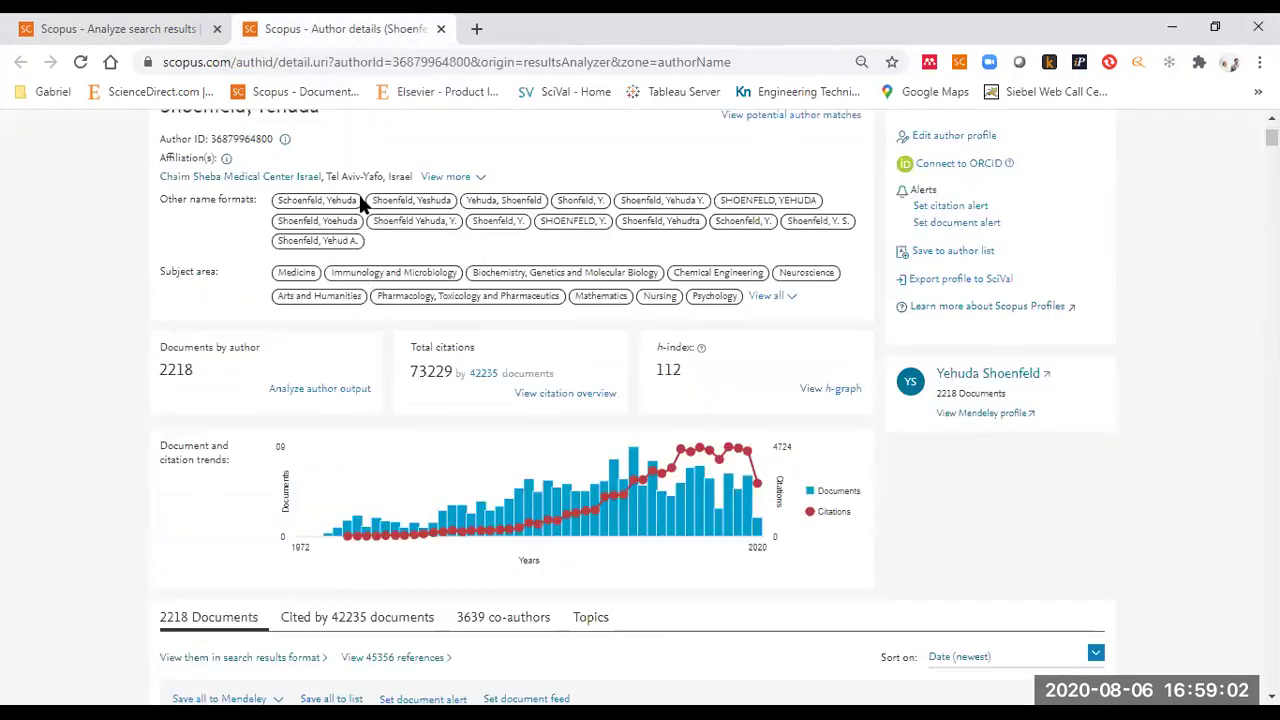
left_click(774, 300)
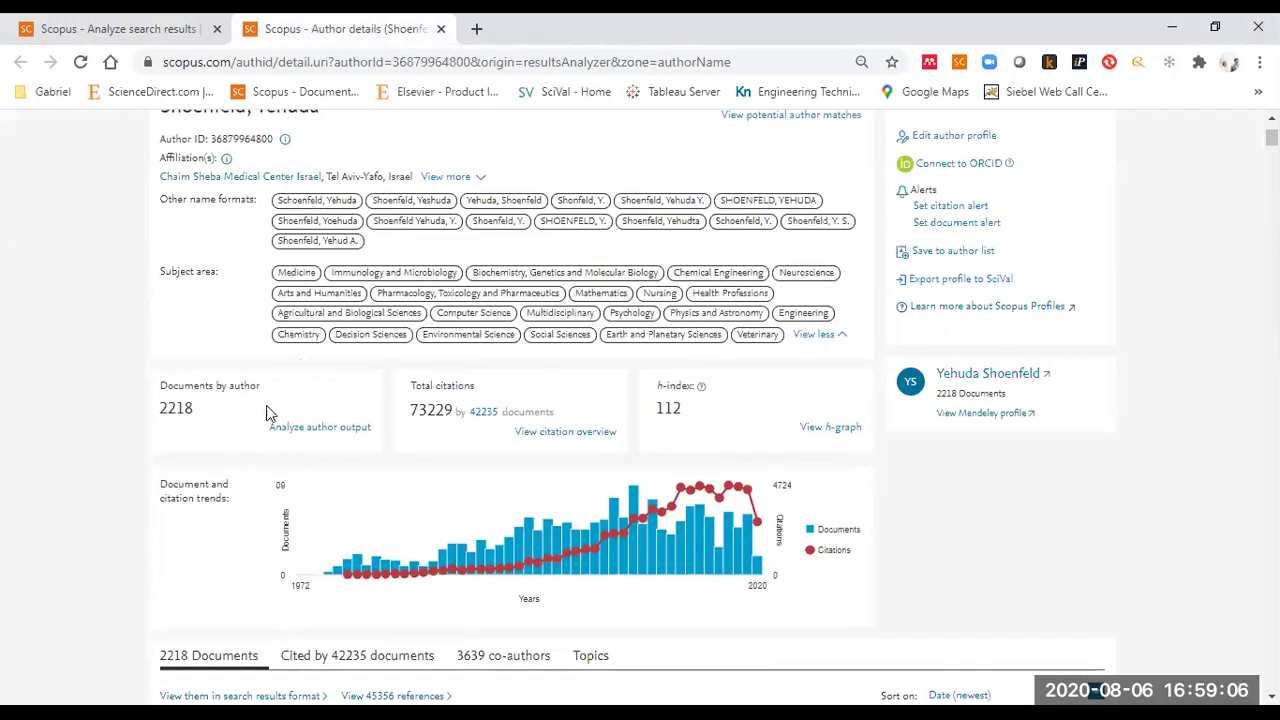
- Point out the document count, total citations and h-index on the author's profile
double_click(186, 412)
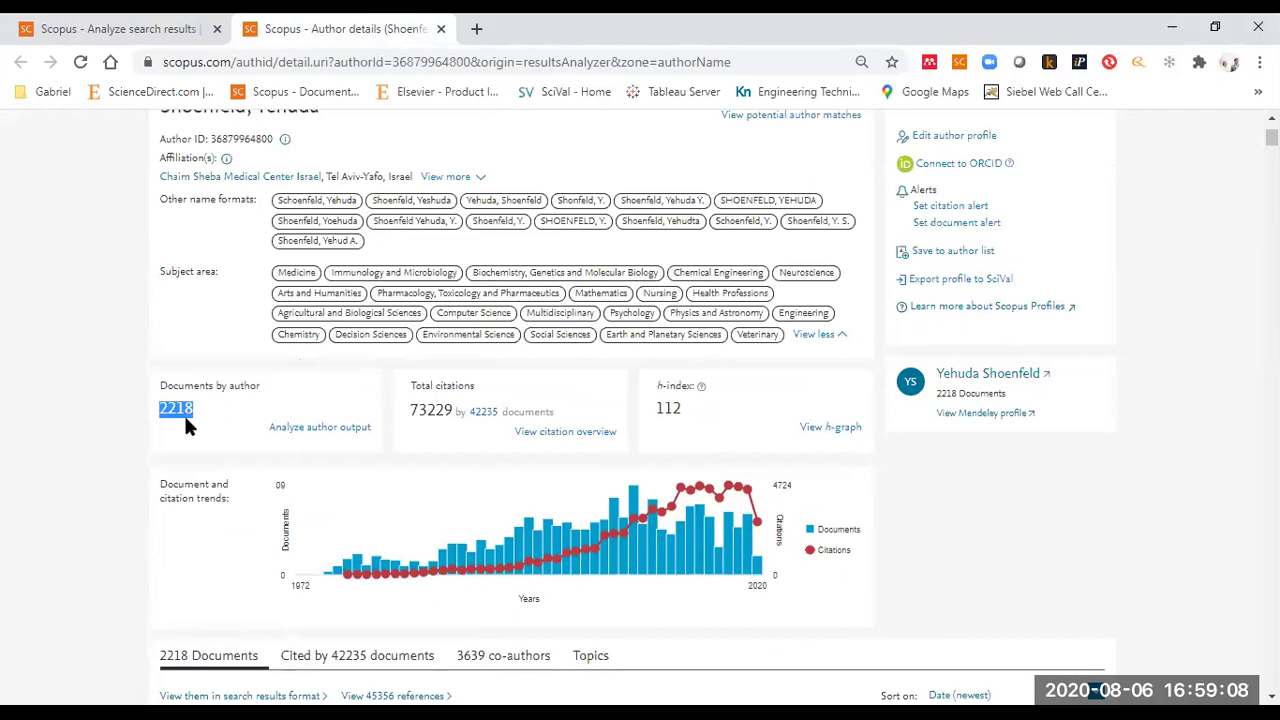
double_click(435, 408)
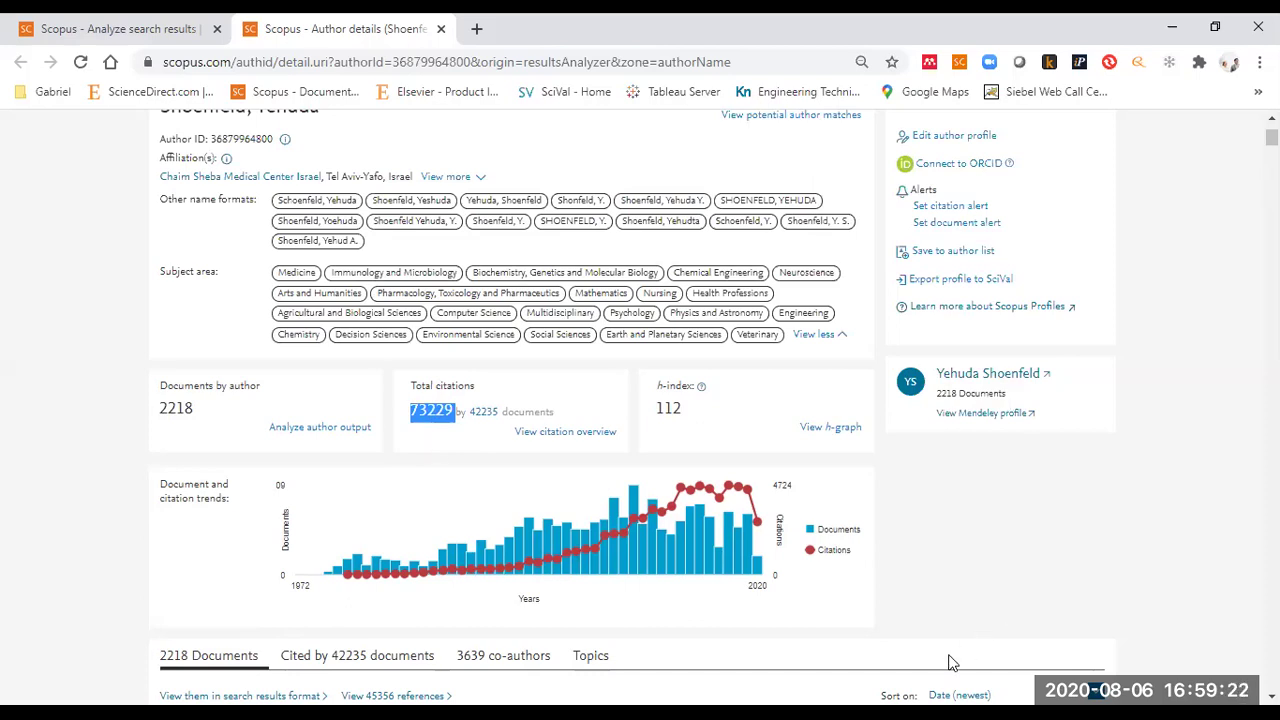
left_click(953, 643)
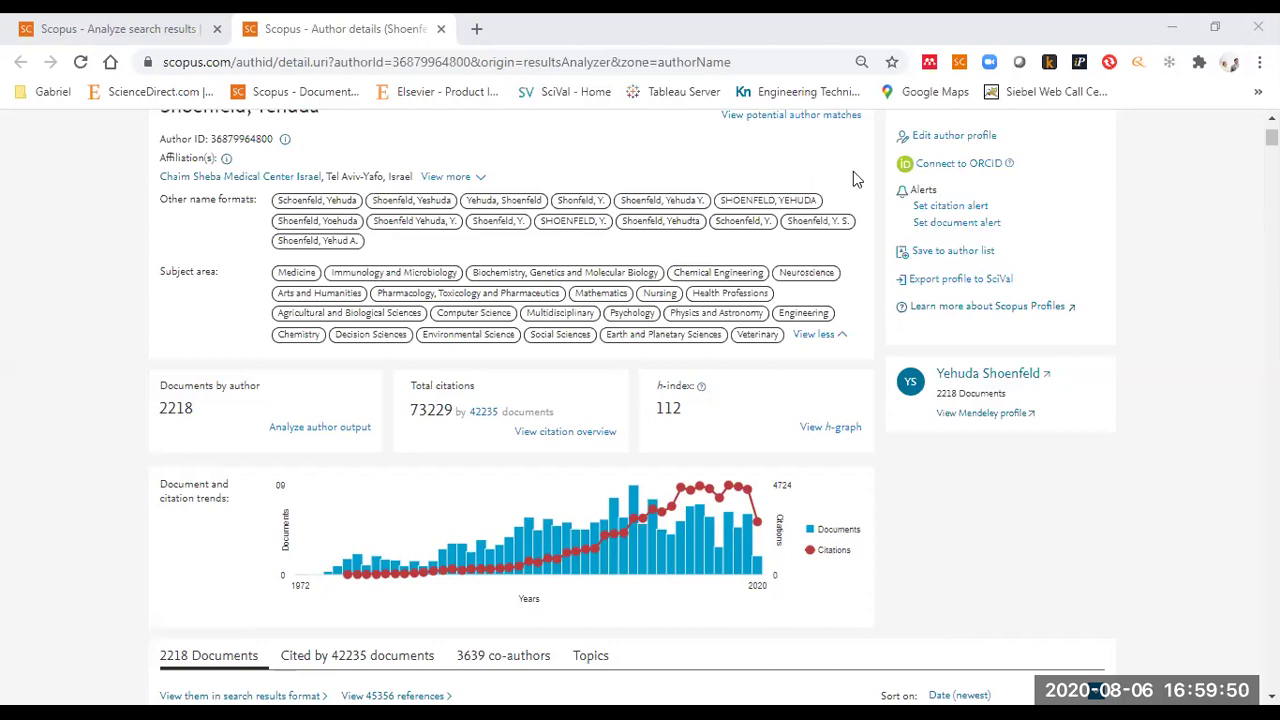
double_click(668, 409)
left_click(673, 408)
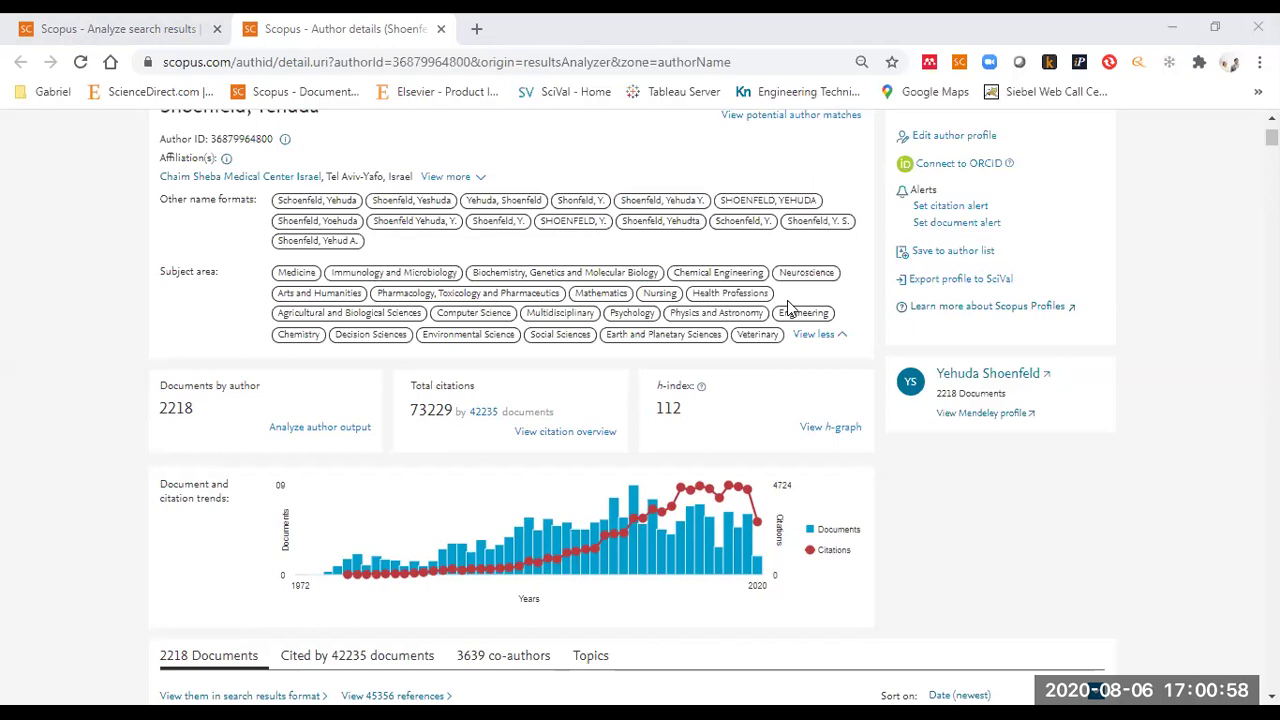
- Open the author's h-graph and examine the h-index chart and the documents, citations and co-authors cards
left_click(805, 428)
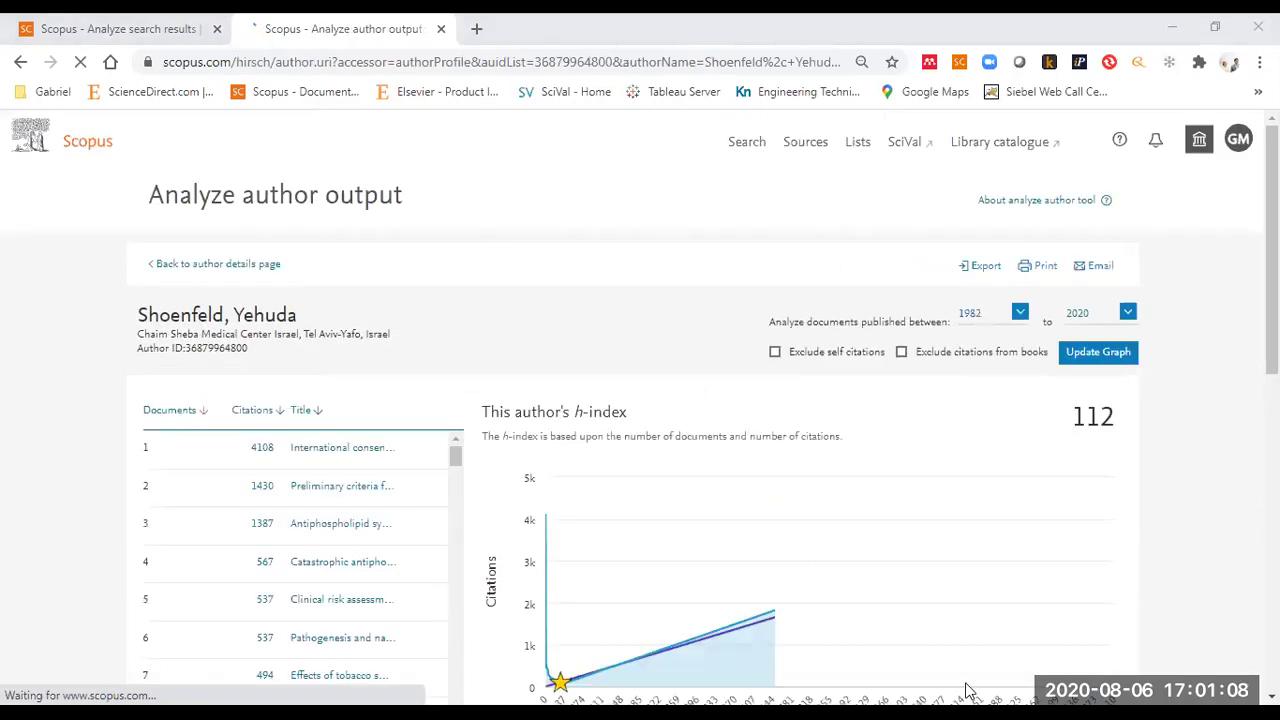
mouse_move(922, 629)
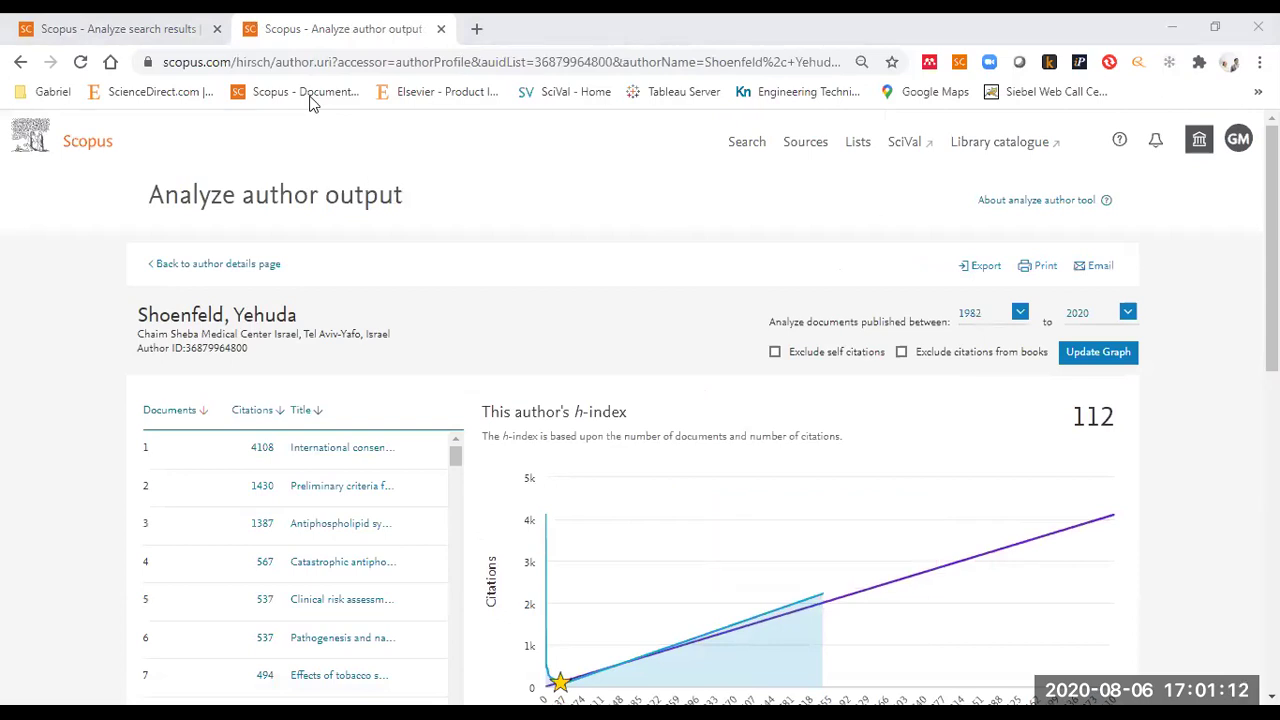
scroll(700, 251, "down", 4)
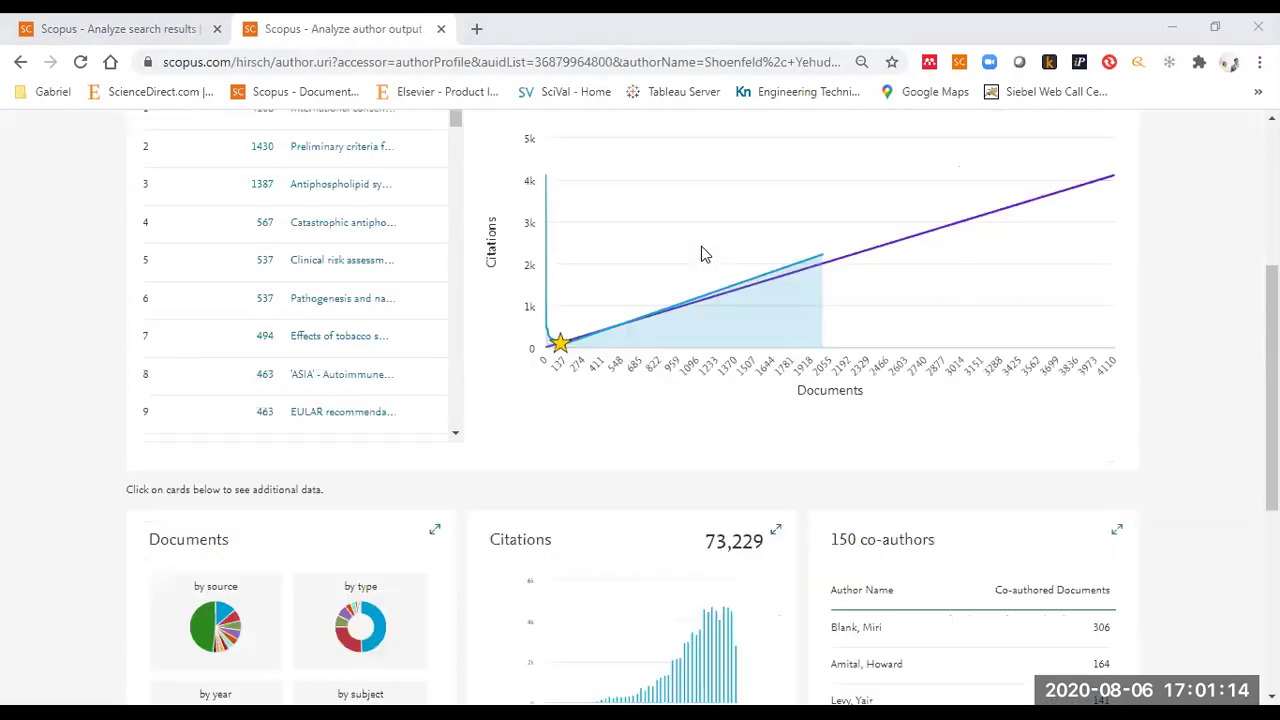
scroll(703, 255, "down", 2)
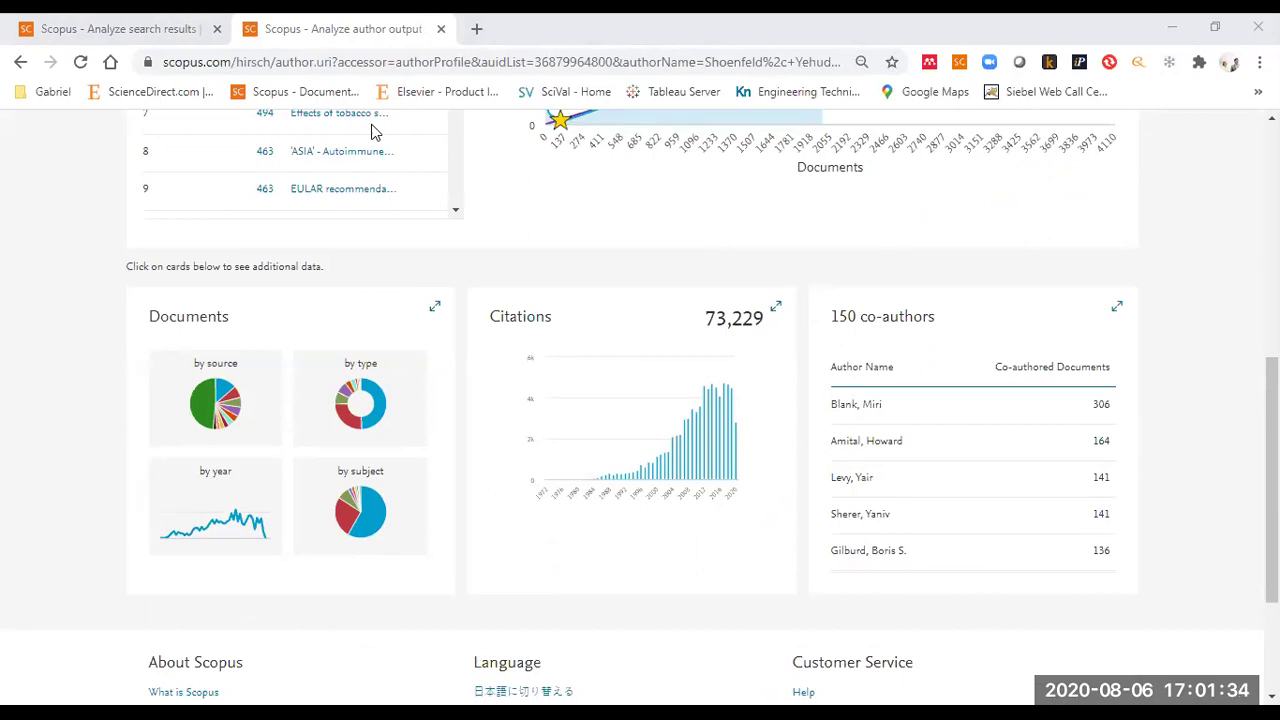
scroll(432, 309, "up", 4)
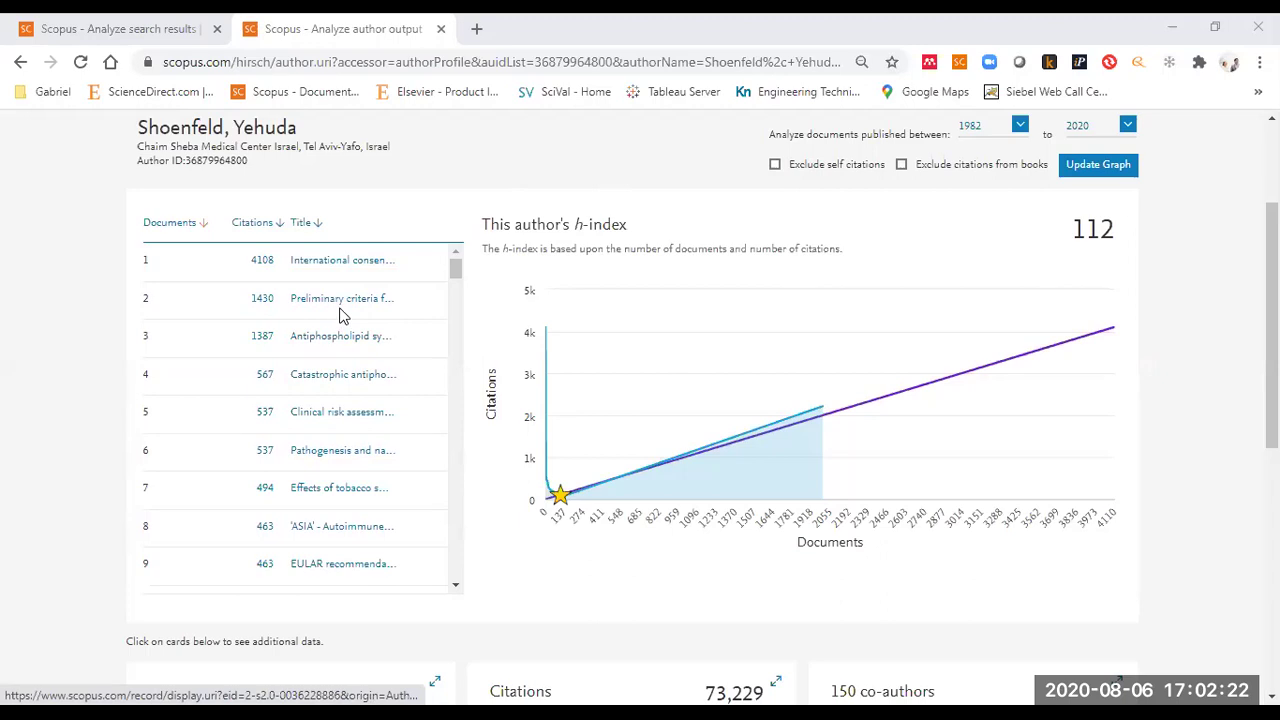
scroll(340, 316, "down", 3)
scroll(340, 316, "down", 2)
scroll(335, 350, "up", 5)
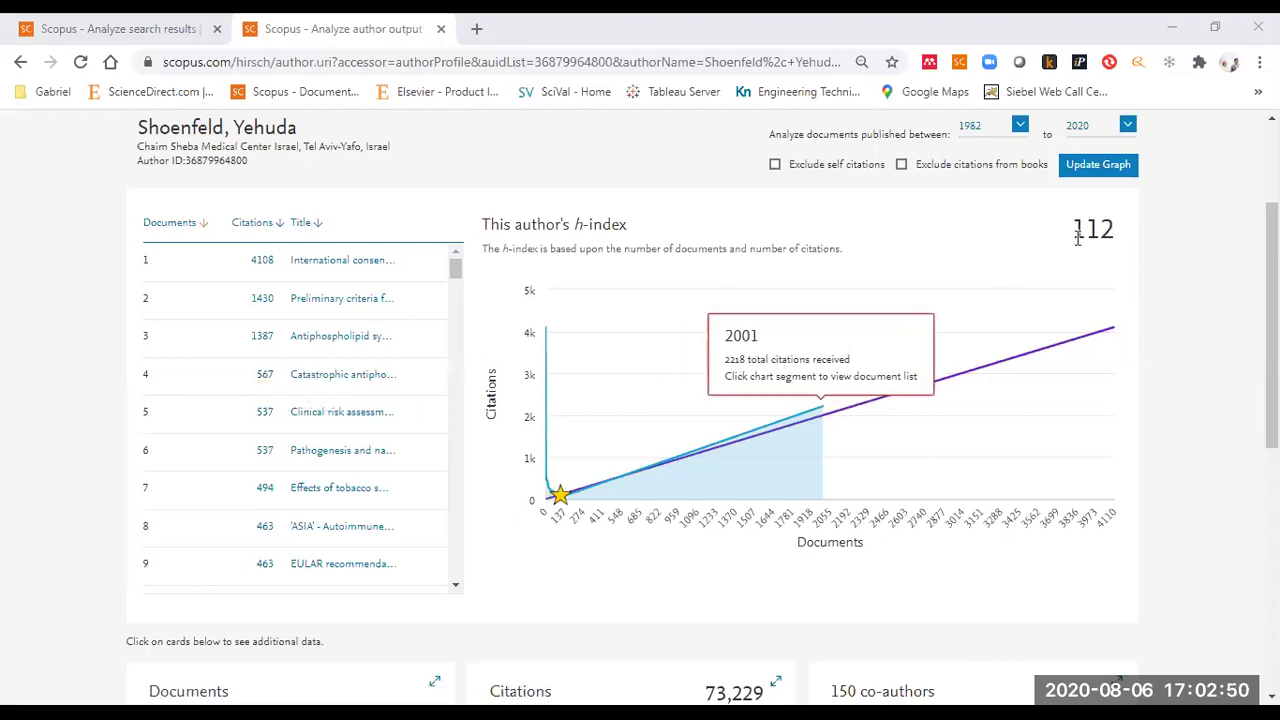
scroll(563, 451, "down", 3)
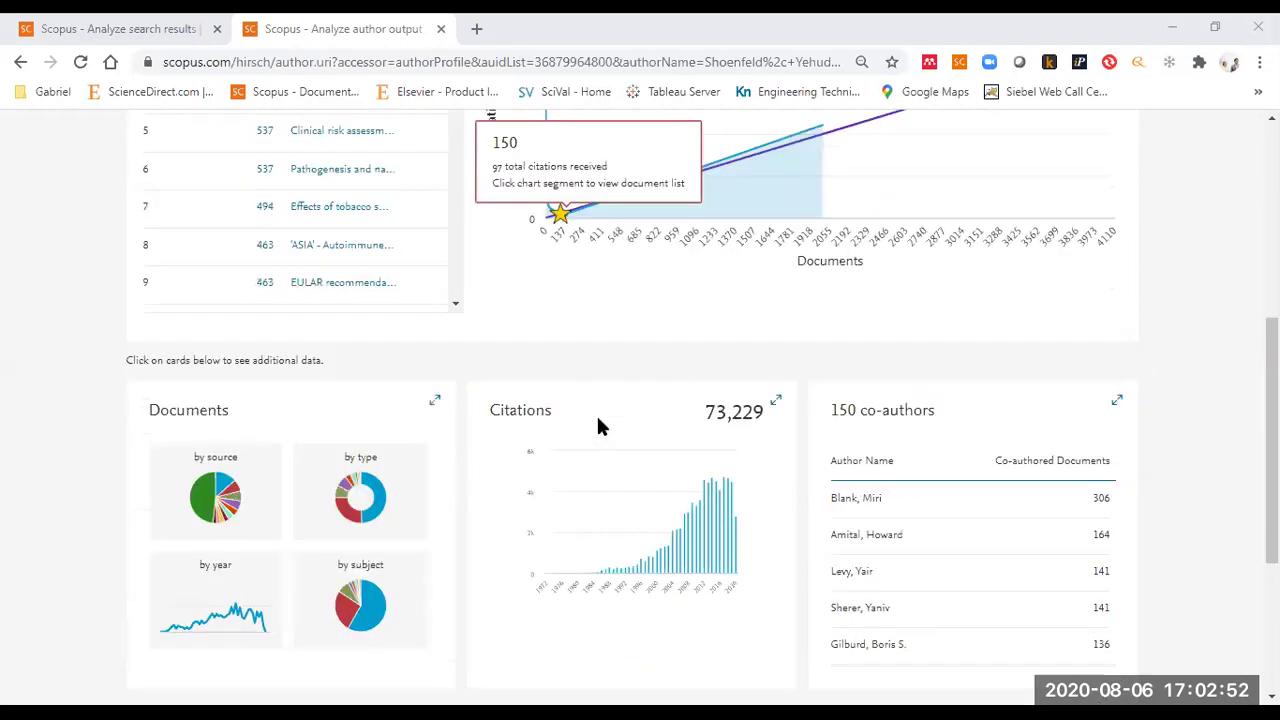
scroll(553, 302, "up", 3)
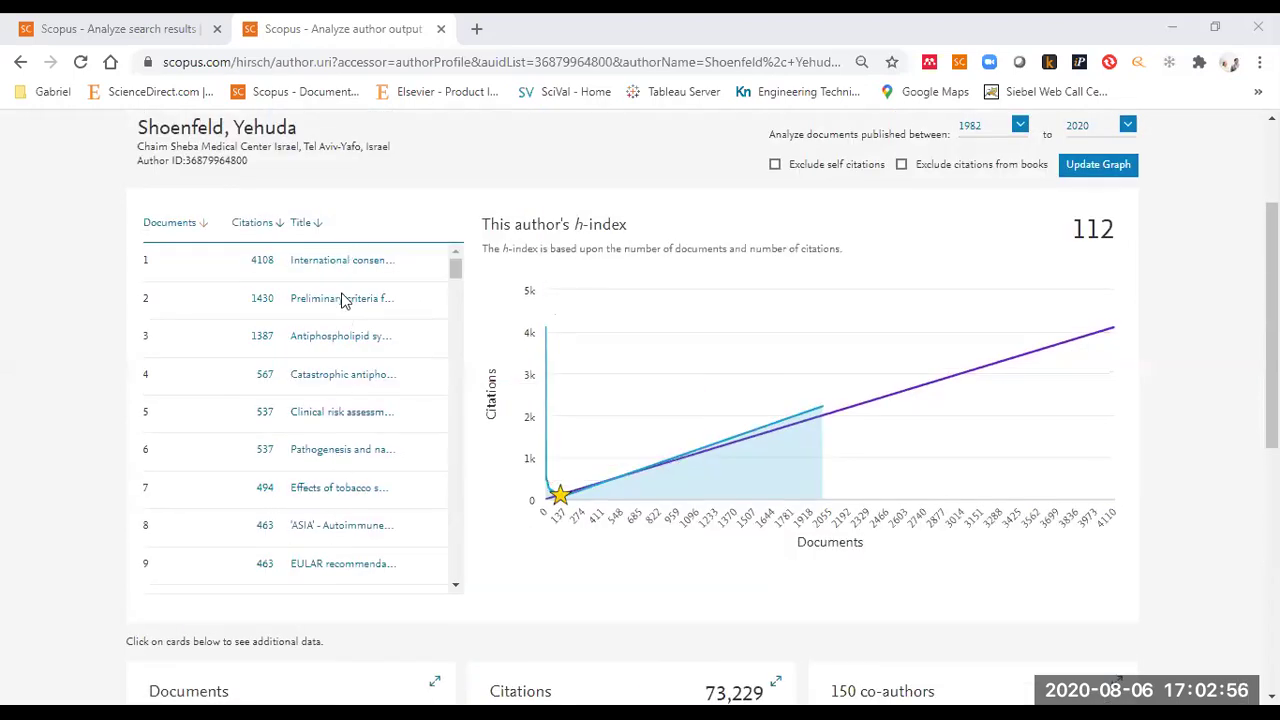
- Point out the most cited document's citation count and find the highlighted h-index row in the document list
double_click(276, 268)
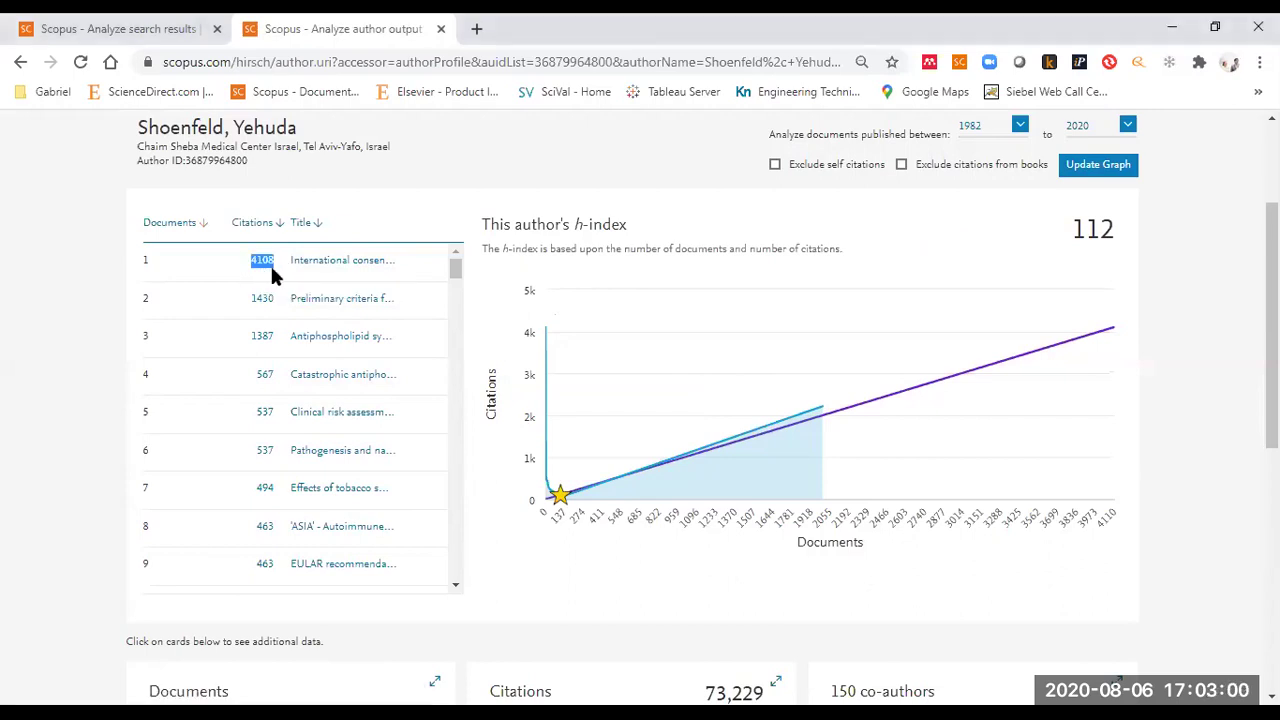
left_click(276, 263)
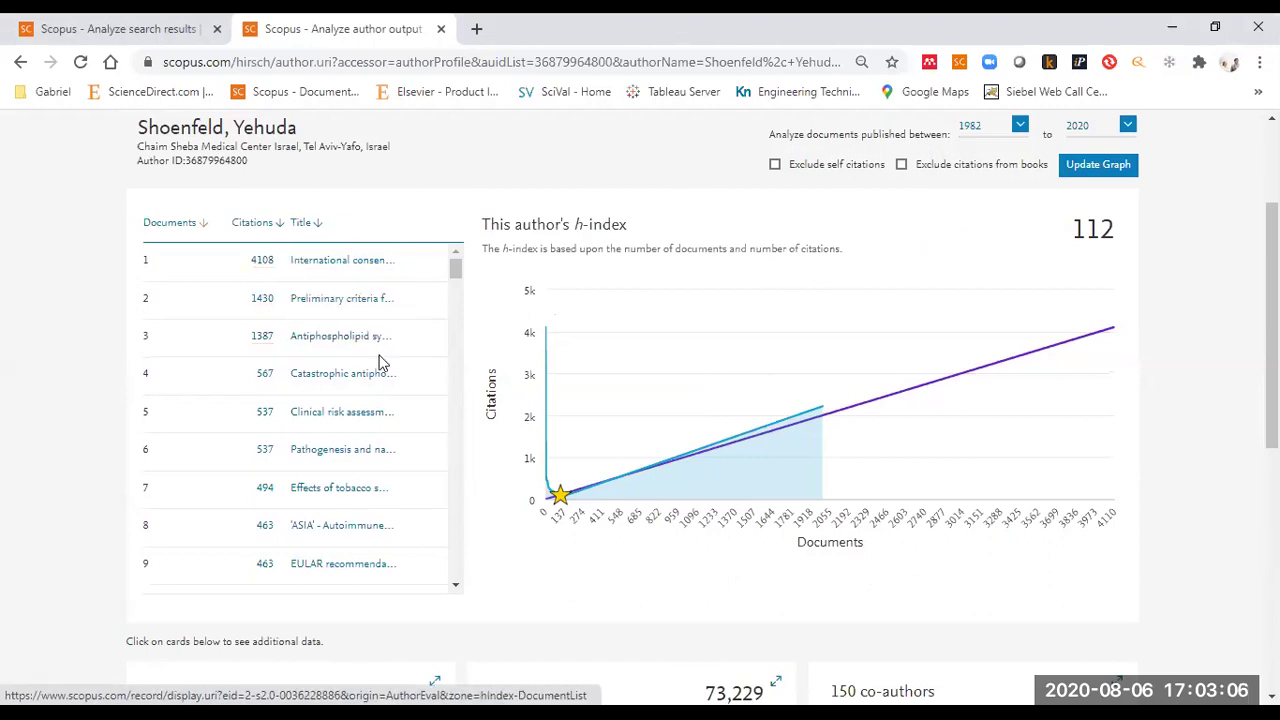
scroll(378, 370, "down", 8)
scroll(375, 376, "down", 6)
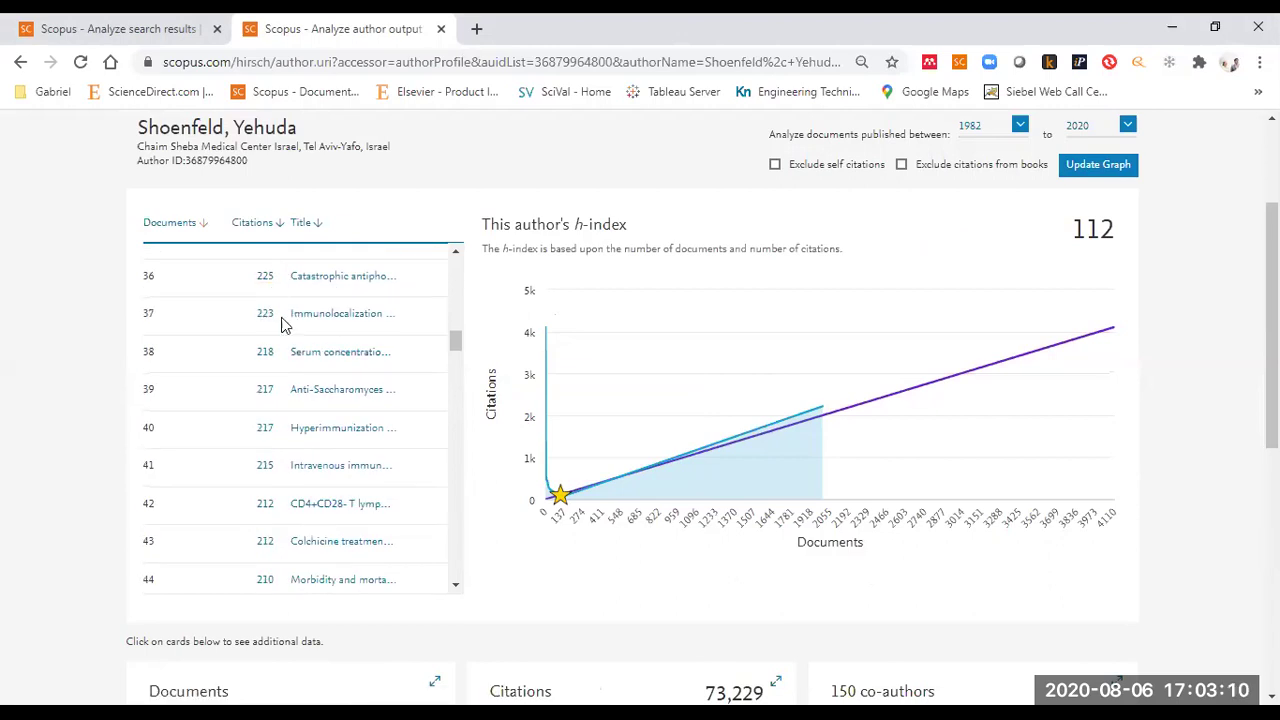
scroll(280, 460, "down", 13)
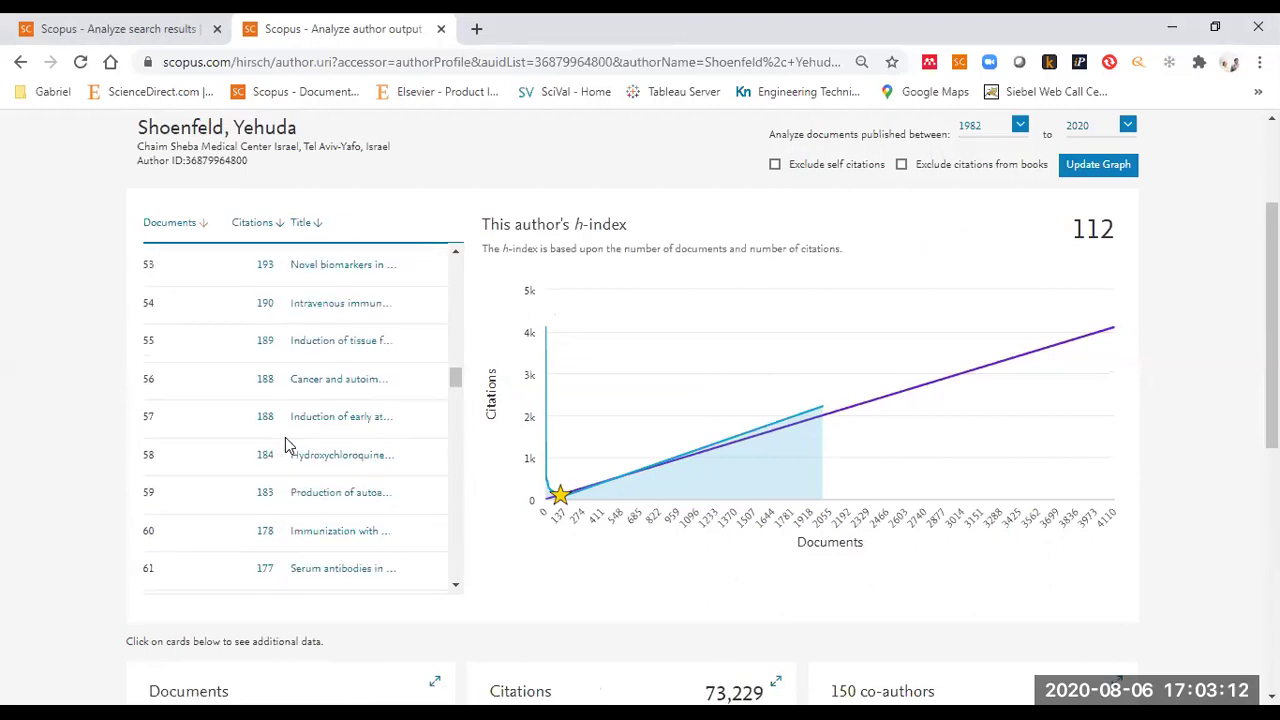
scroll(285, 437, "down", 10)
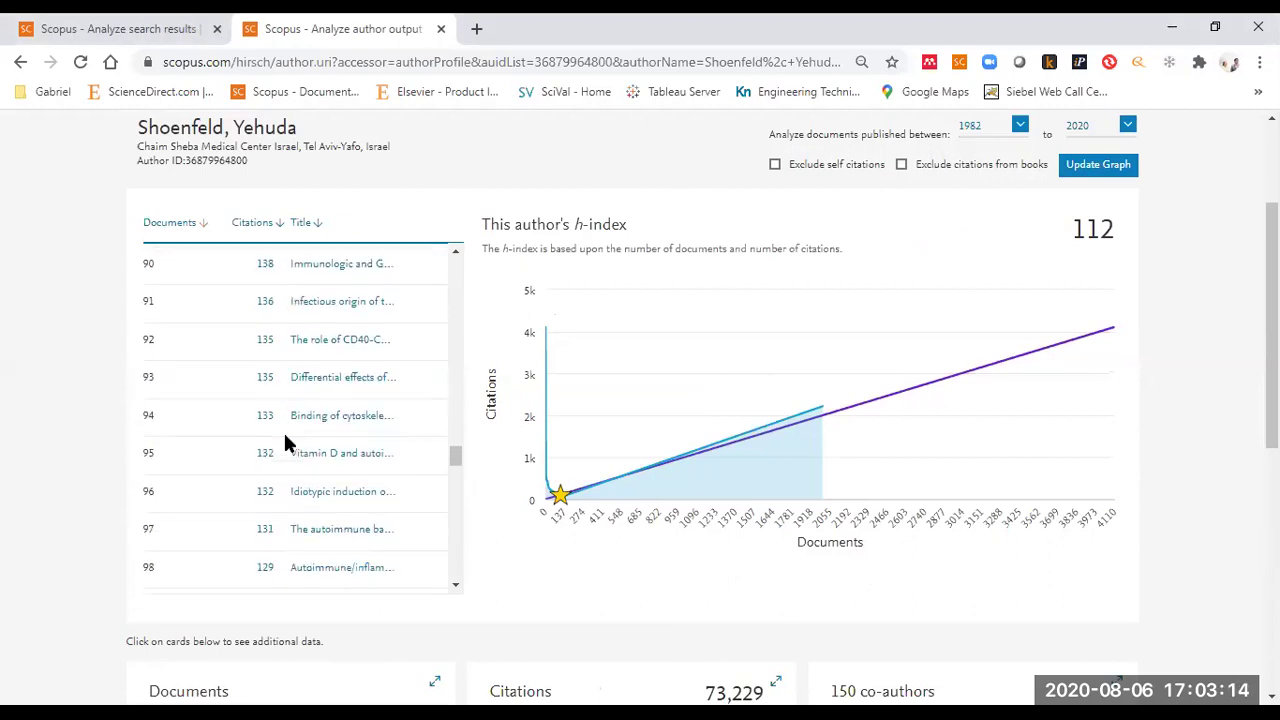
scroll(285, 443, "down", 5)
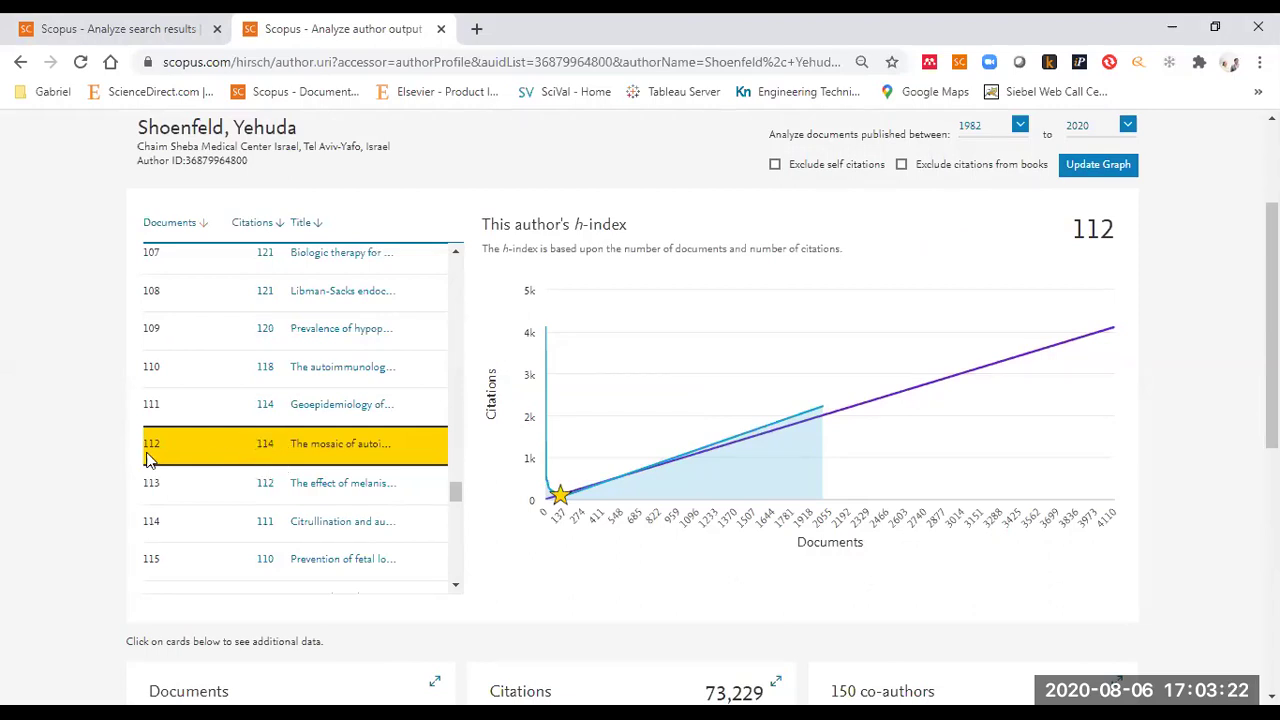
- Compare the document numbers with the citation counts in the highlighted row 112 and the following row 113
left_click_drag(145, 440, 148, 503)
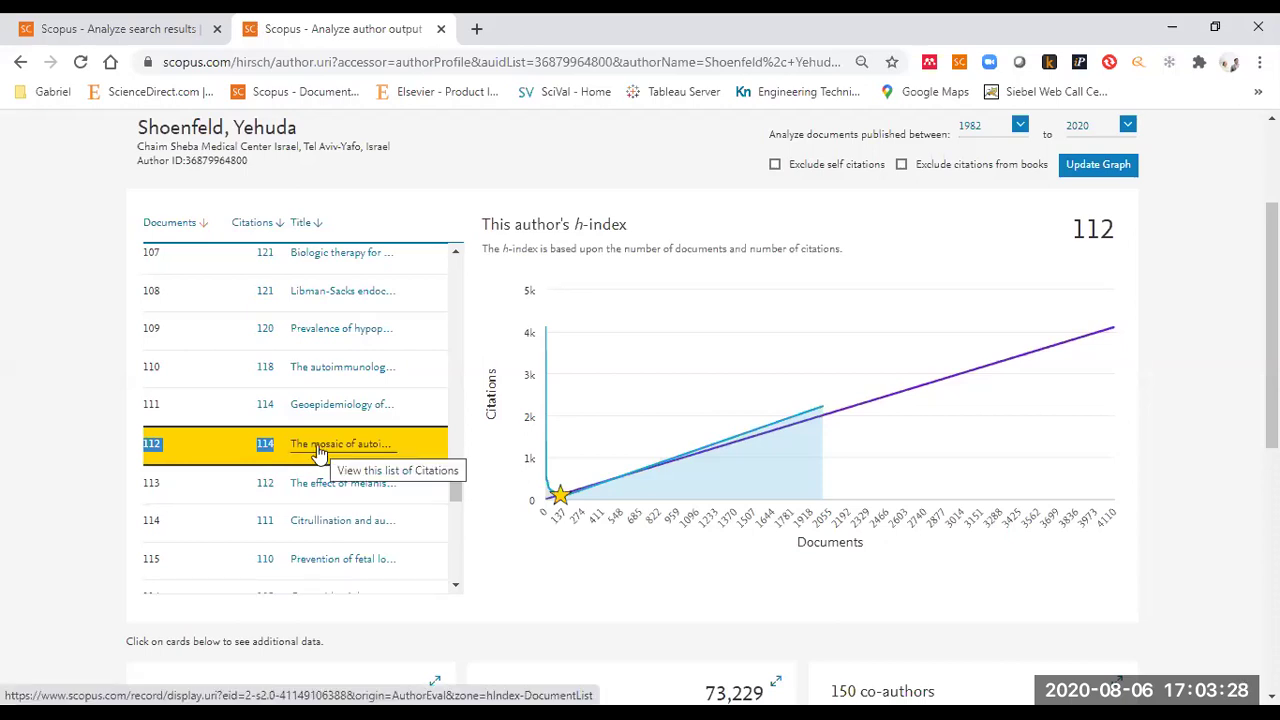
left_click(155, 447)
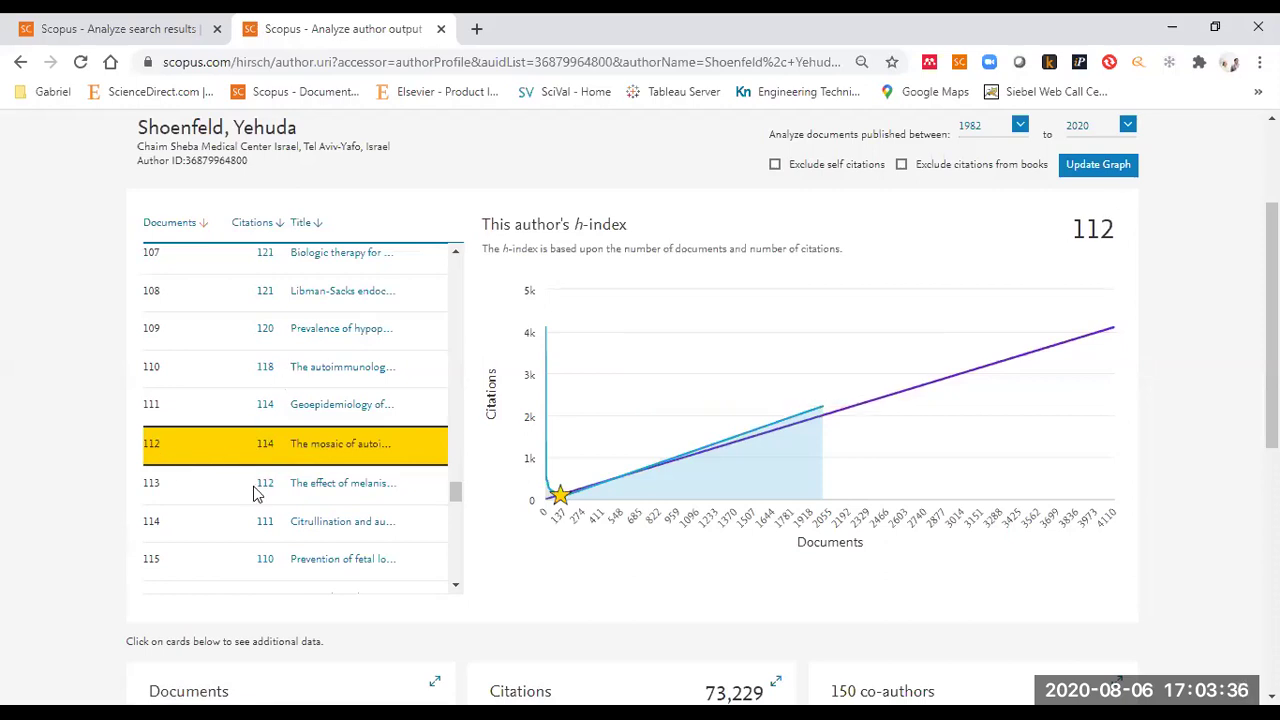
left_click_drag(430, 494, 285, 502)
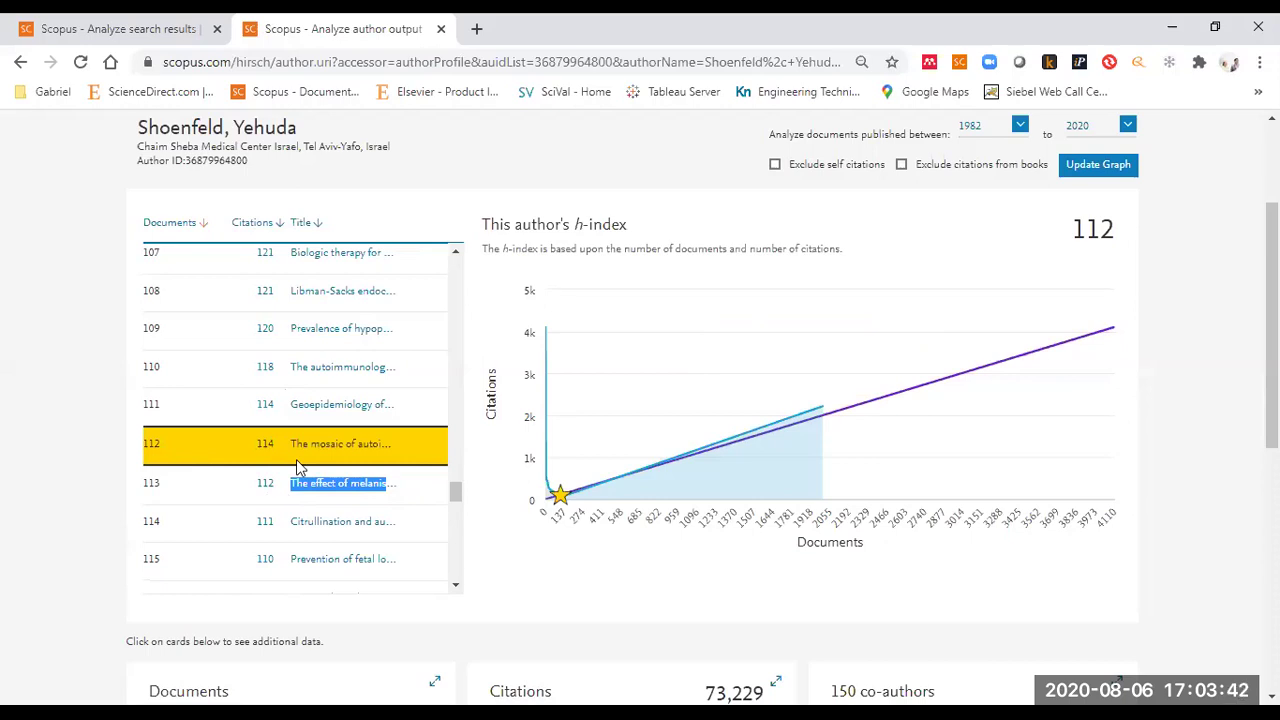
left_click(150, 484)
double_click(150, 484)
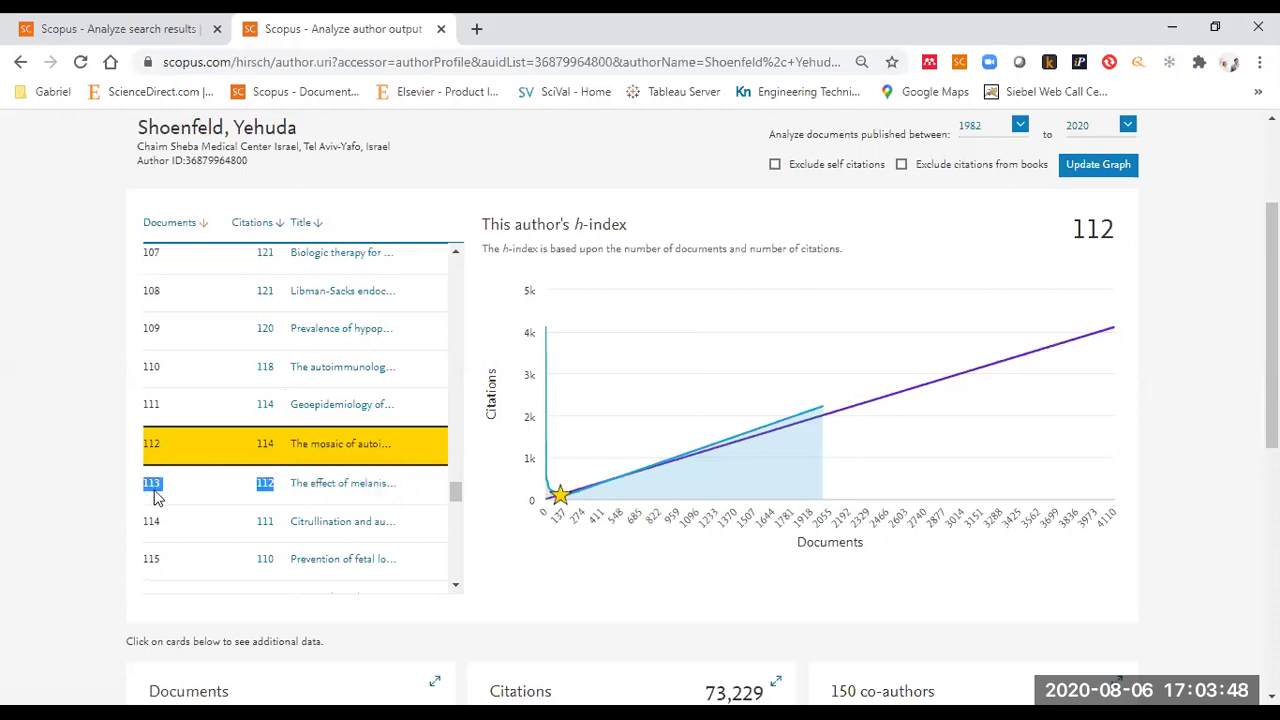
left_click(306, 495)
- Check the documents ranked below the h-index threshold and point out row 112 again
scroll(320, 497, "down", 8)
scroll(347, 502, "up", 5)
scroll(347, 496, "up", 2)
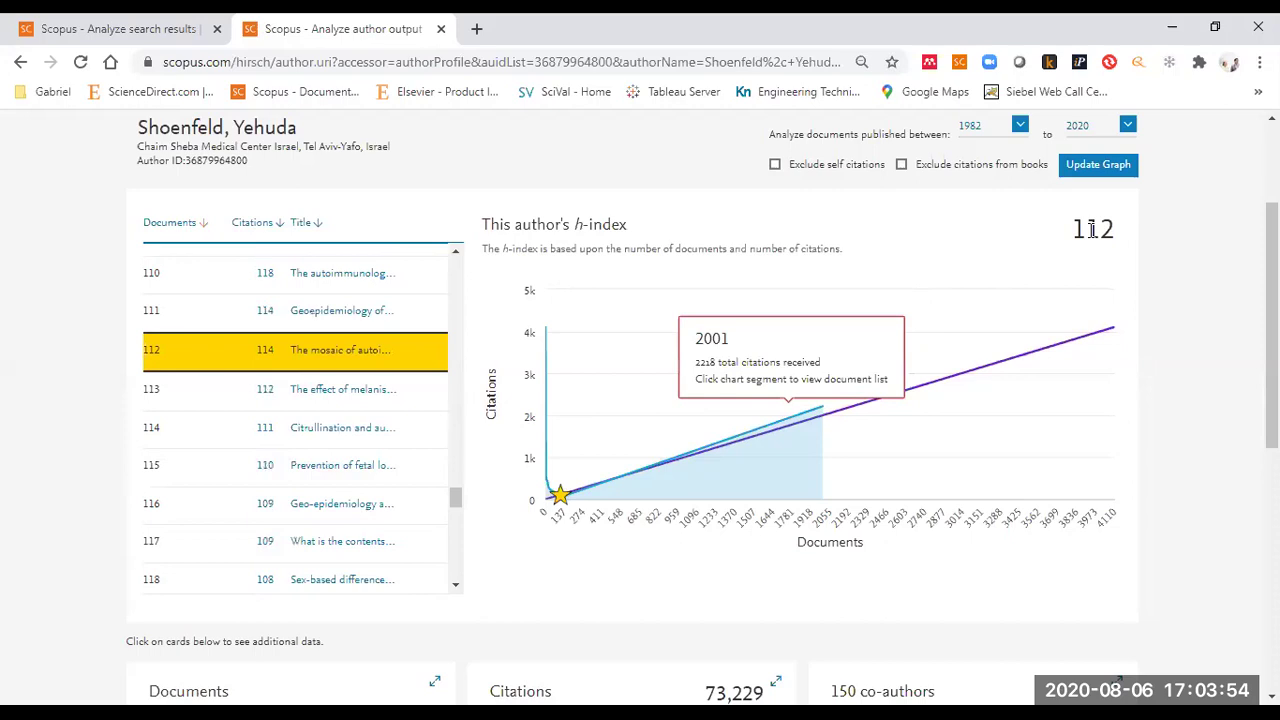
triple_click(152, 350)
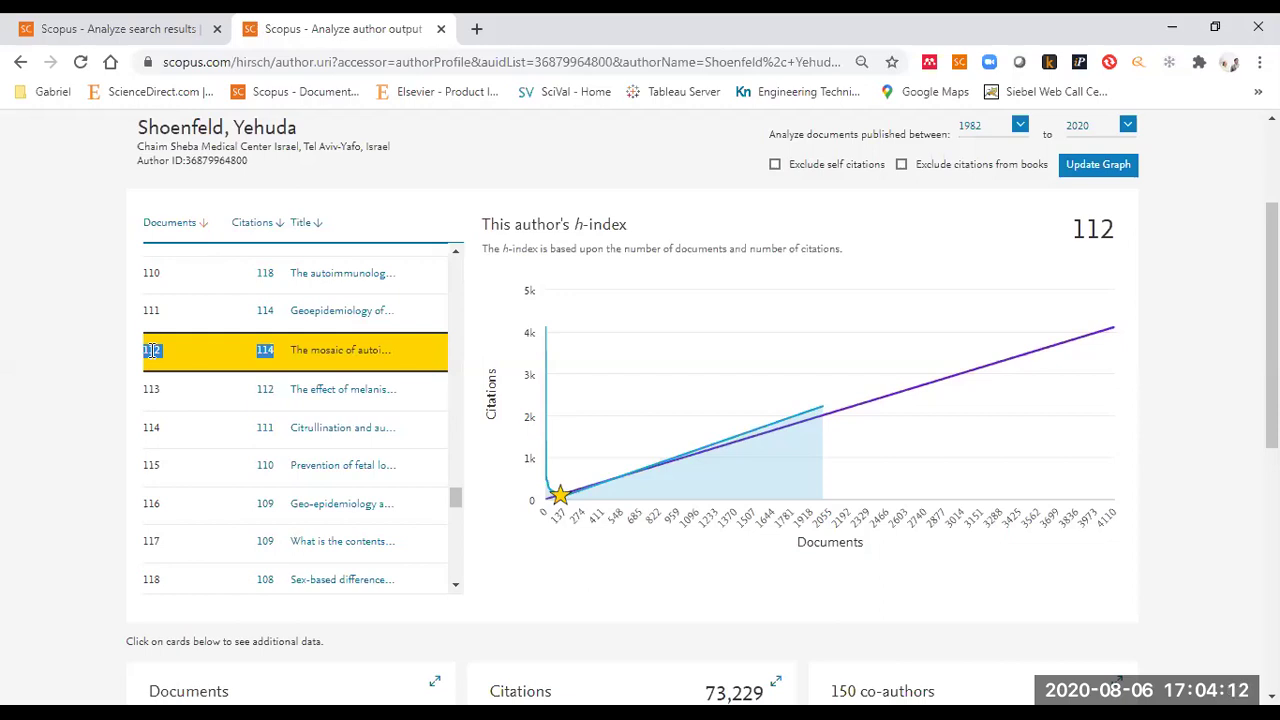
left_click(152, 350)
- Look over the summary cards and the end of the document list, and return to the highlighted h-index row
mouse_move(720, 380)
scroll(571, 317, "down", 4)
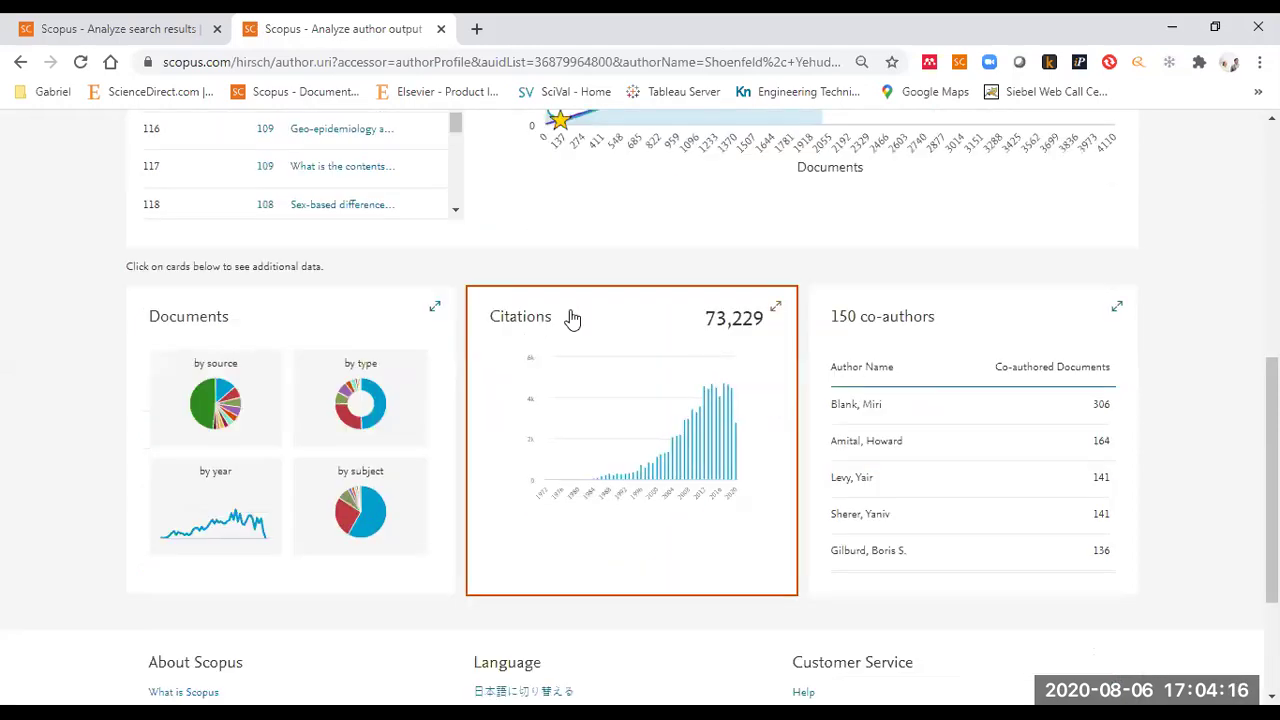
scroll(966, 403, "down", 3)
scroll(560, 428, "up", 5)
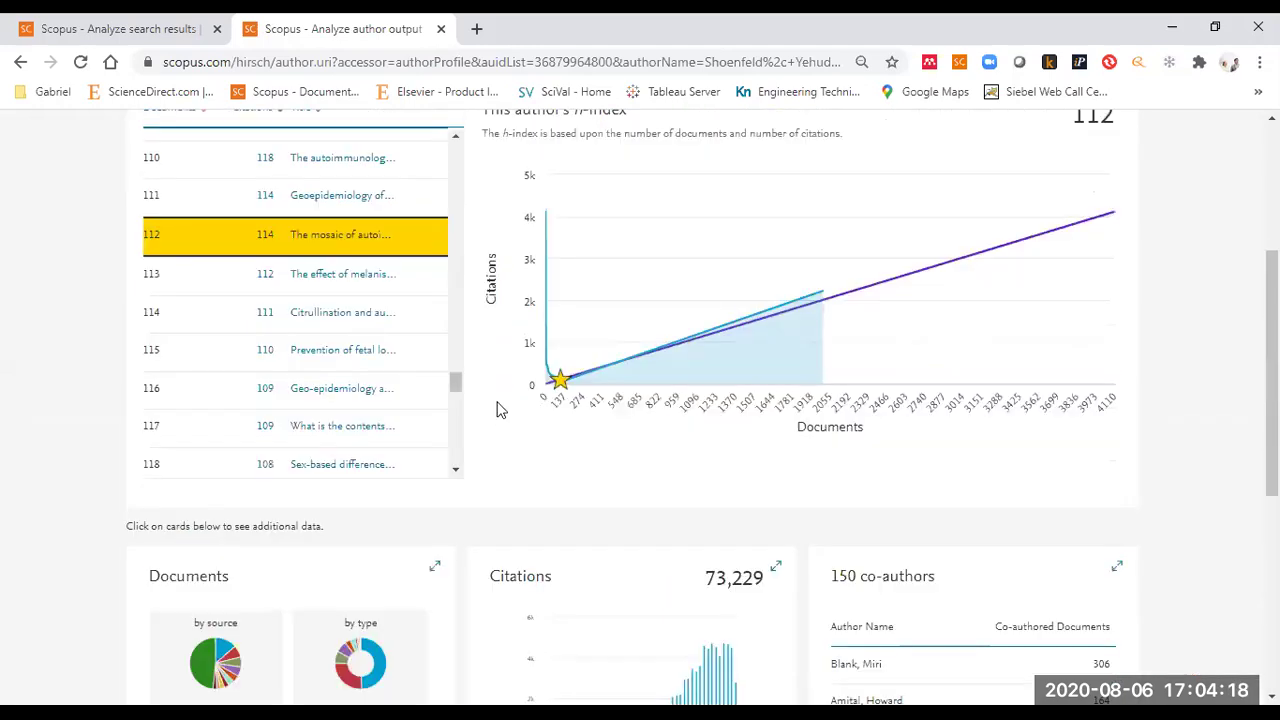
scroll(220, 357, "down", 8)
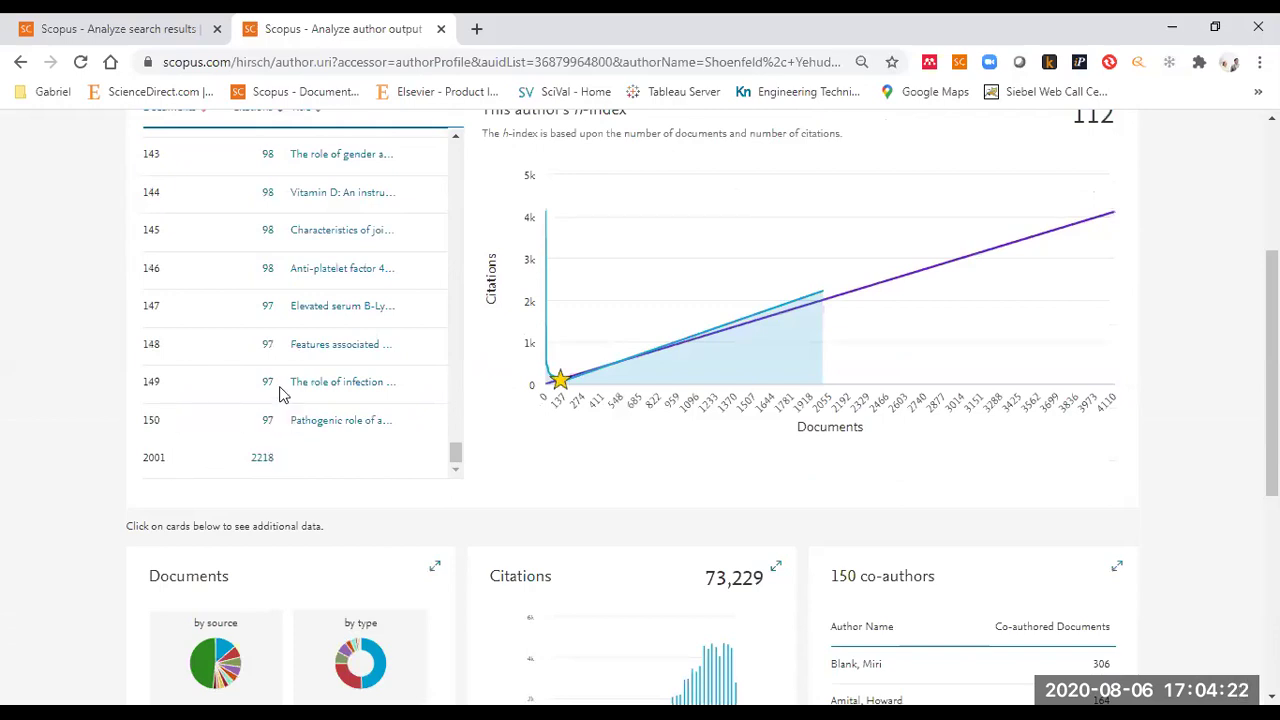
scroll(364, 426, "up", 5)
scroll(364, 426, "up", 6)
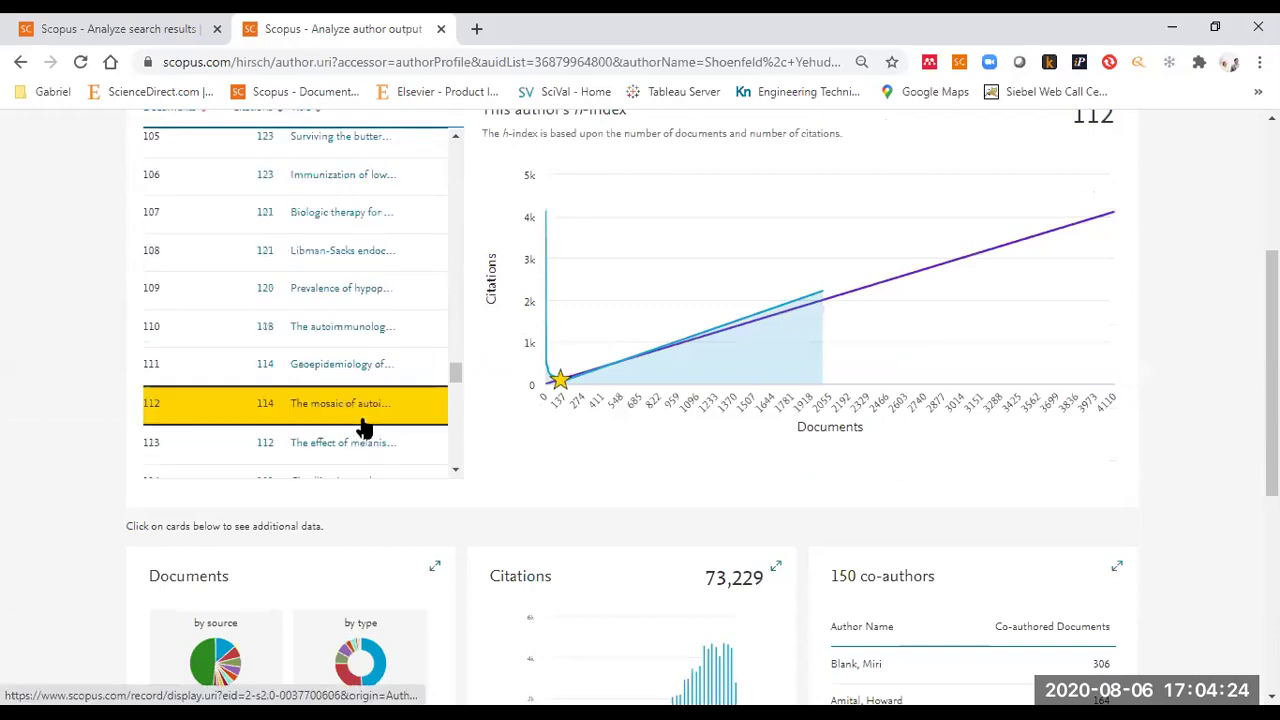
scroll(364, 426, "down", 2)
double_click(155, 383)
left_click(182, 388)
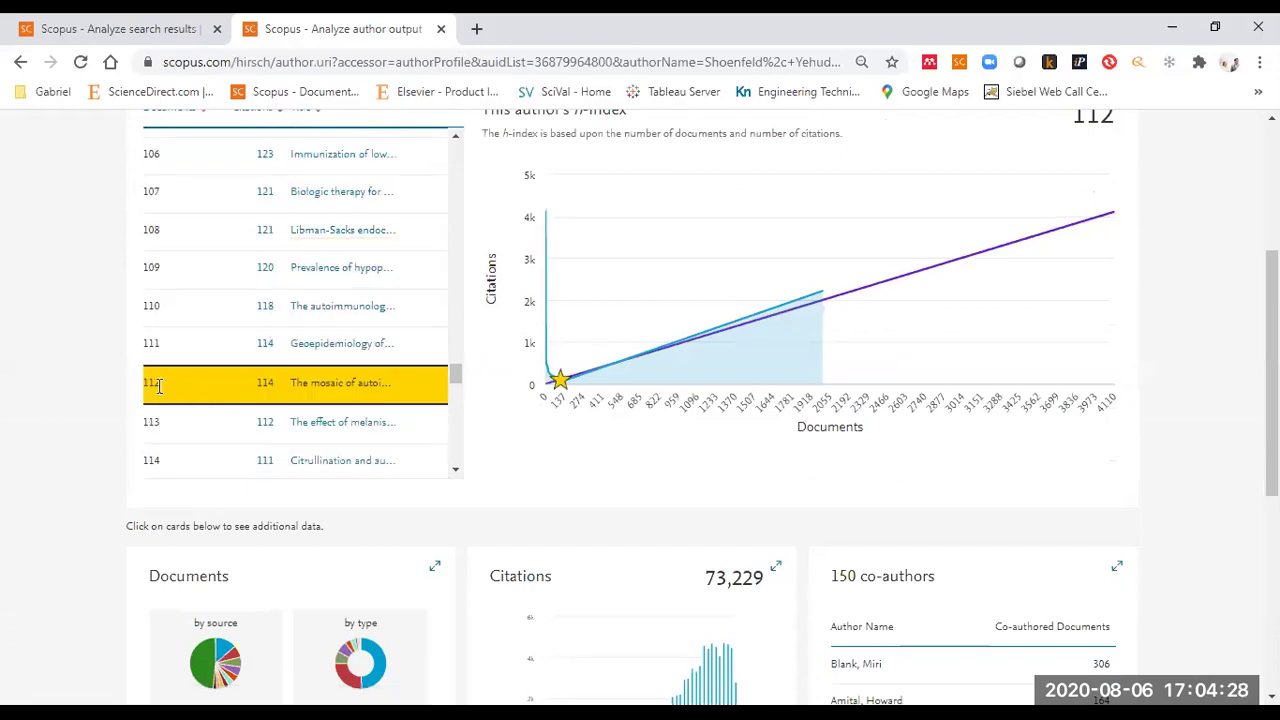
triple_click(157, 386)
- Glance at the search results analysis tab and return from the author output analysis to the author details page
left_click(90, 30)
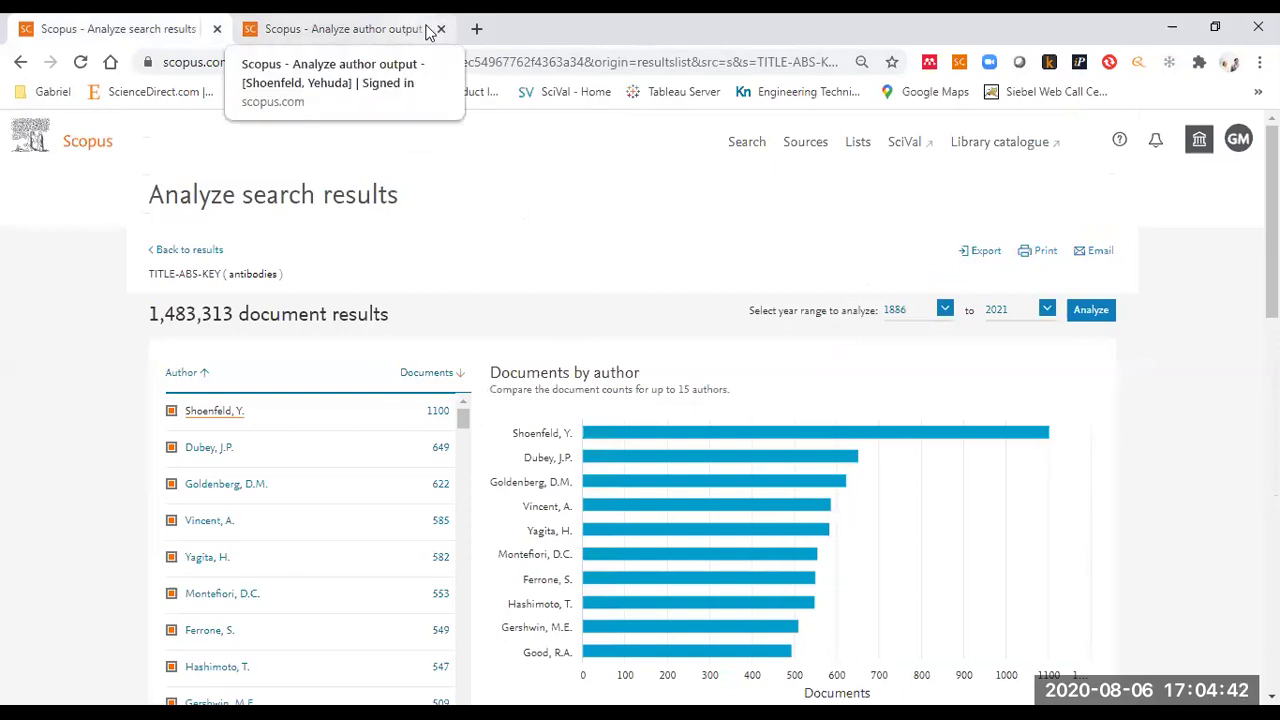
left_click(333, 32)
scroll(280, 329, "up", 10)
scroll(40, 353, "up", 1)
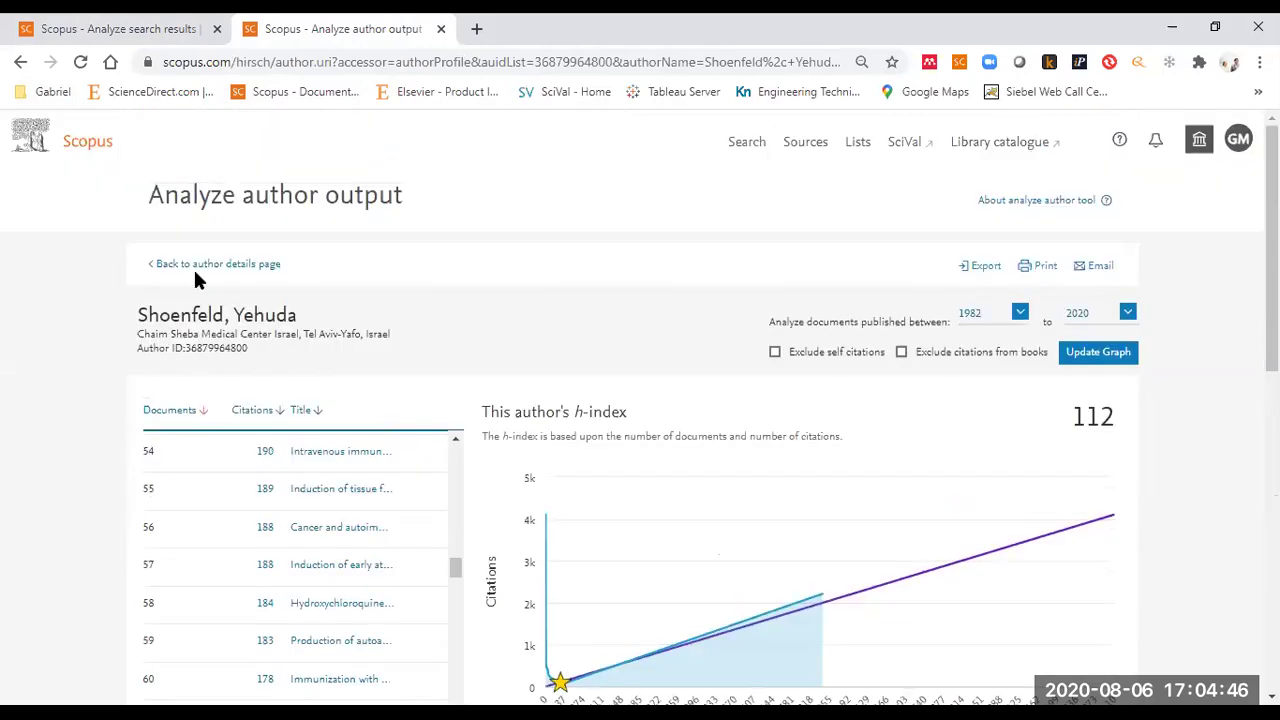
left_click(206, 265)
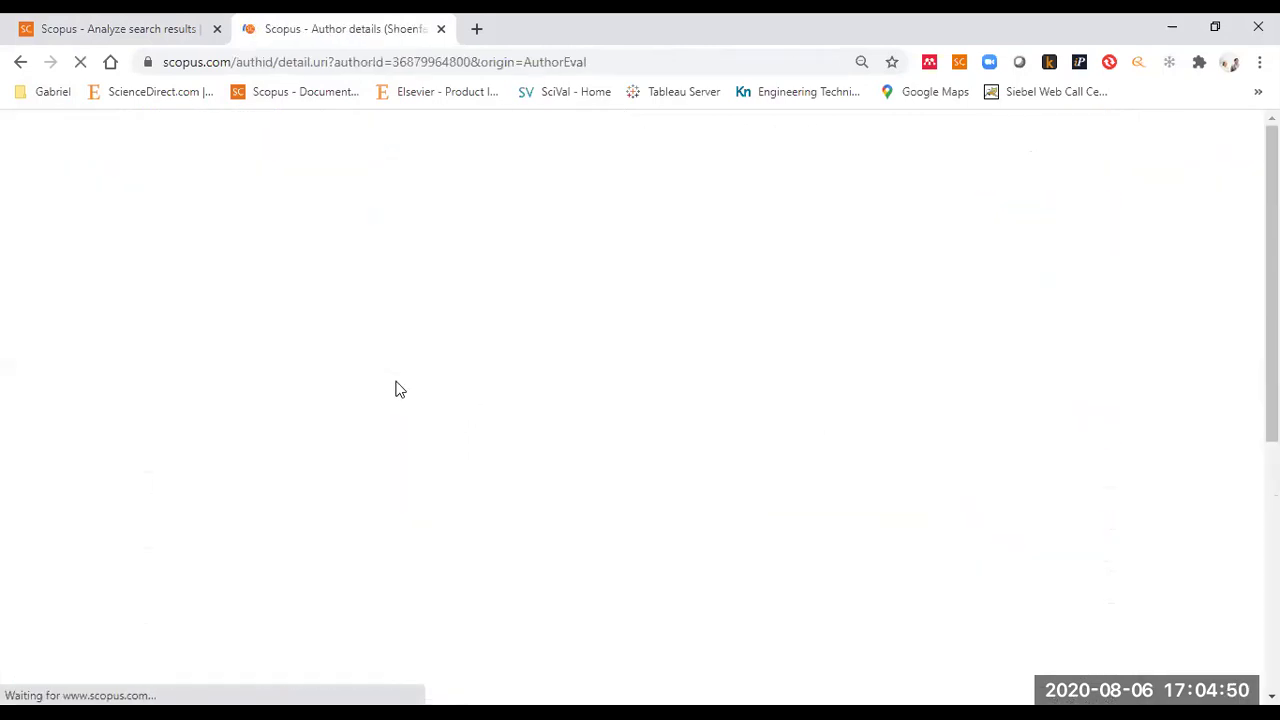
- Point out the h-index on the author details page and close the author's browser tab
scroll(686, 333, "down", 3)
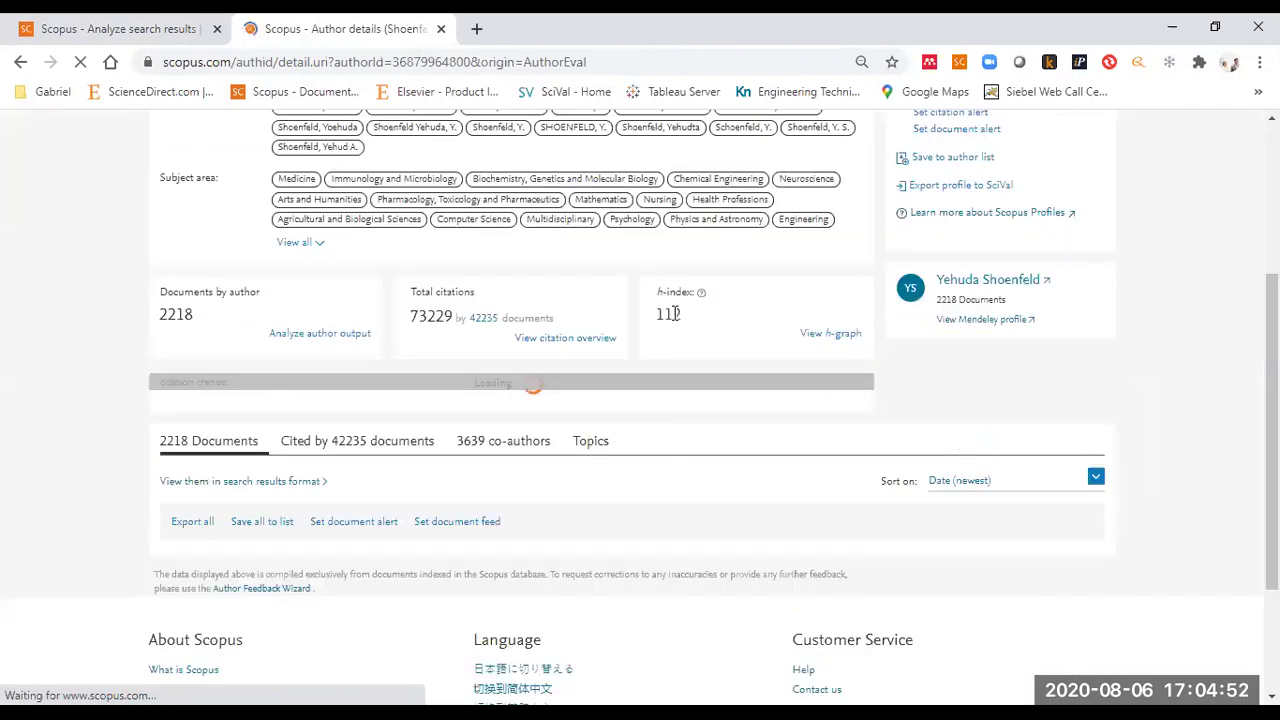
double_click(678, 314)
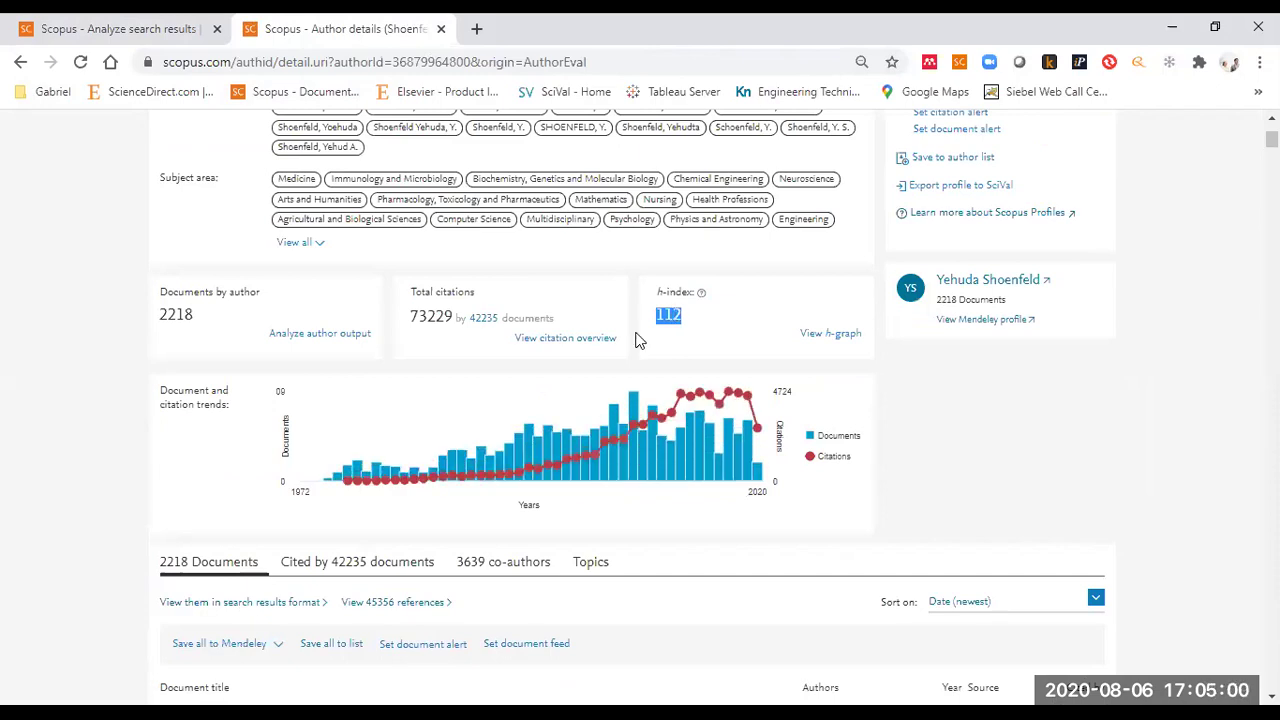
left_click(441, 29)
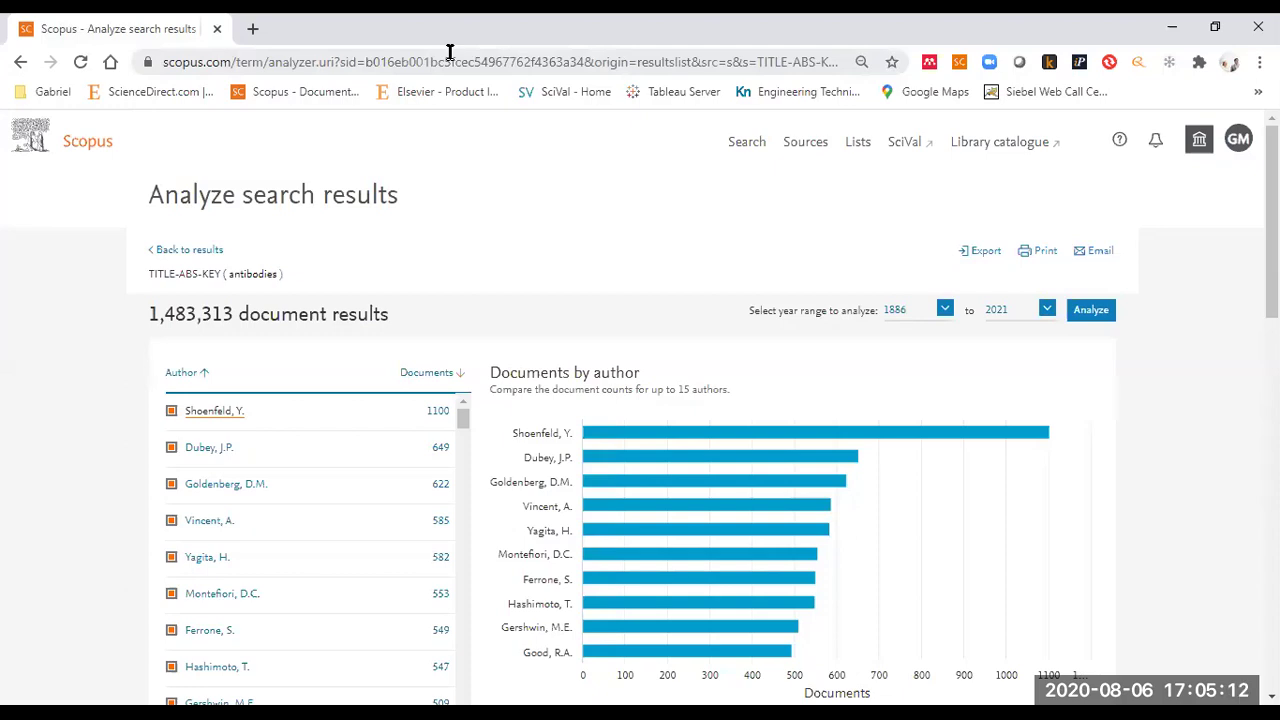
- Set the start year to 2001 and rerun the search results analysis for 2001 to 2021
left_click(944, 313)
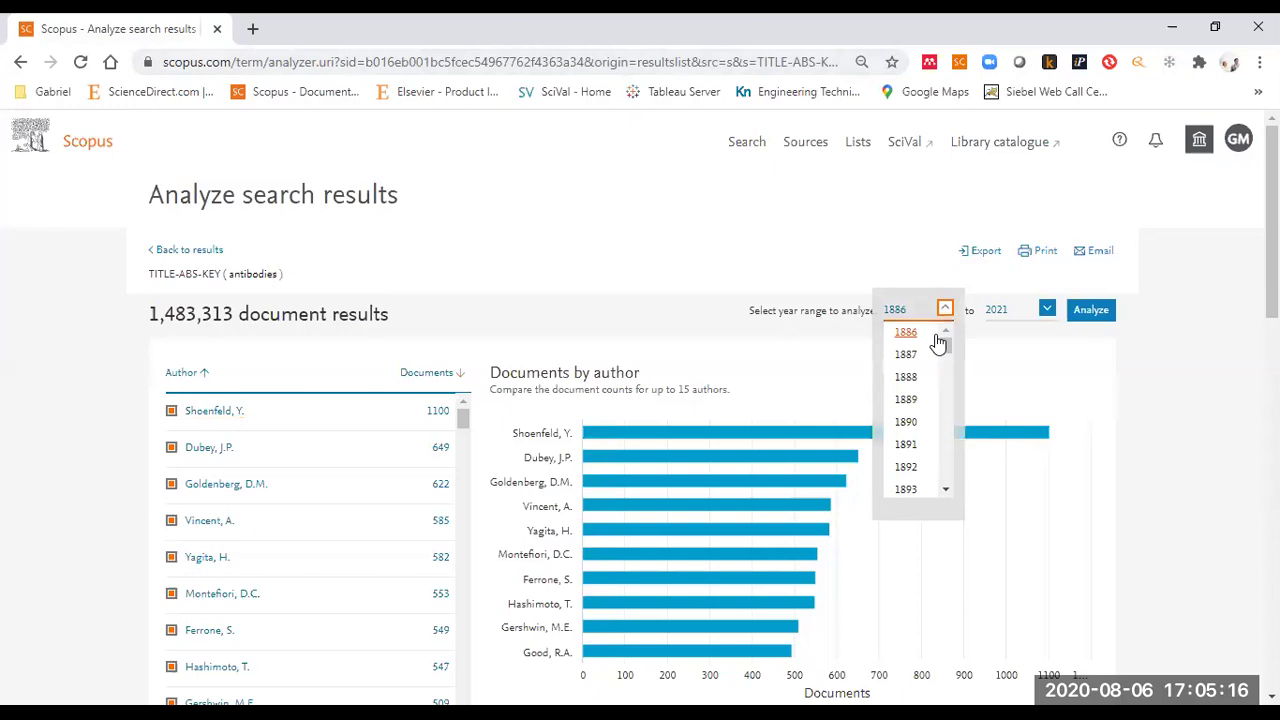
left_click_drag(952, 345, 956, 458)
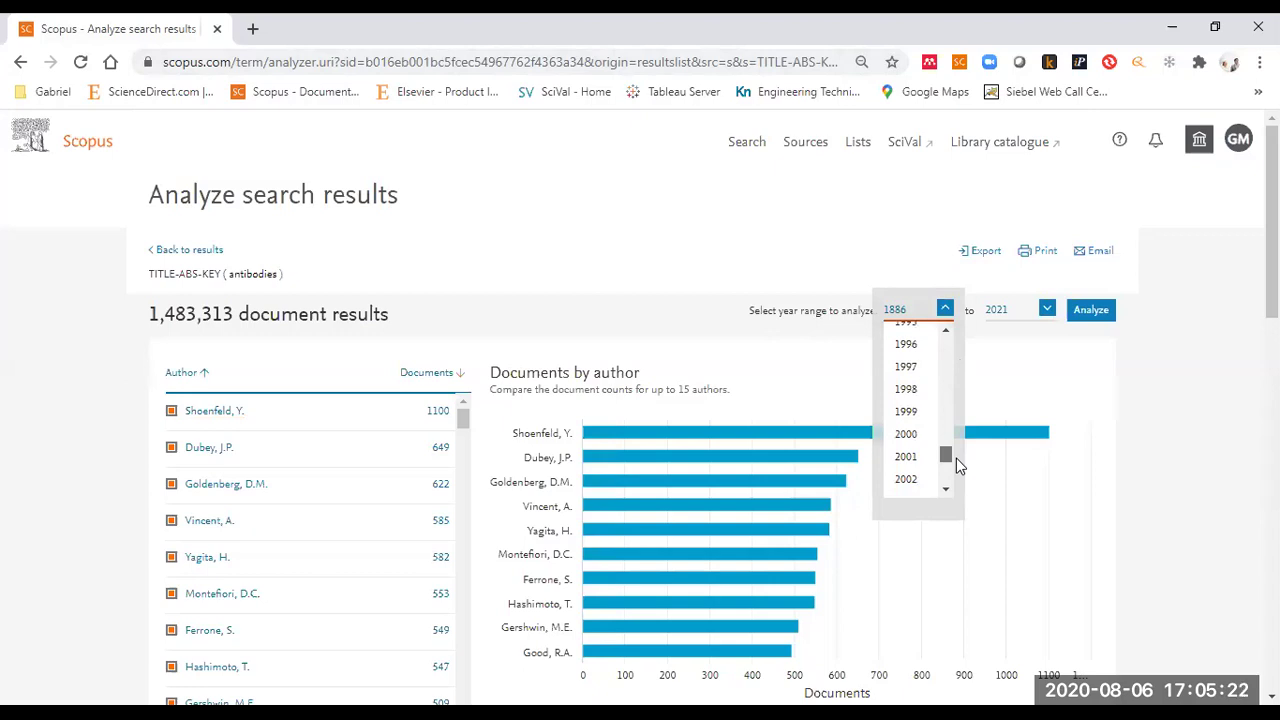
left_click(906, 456)
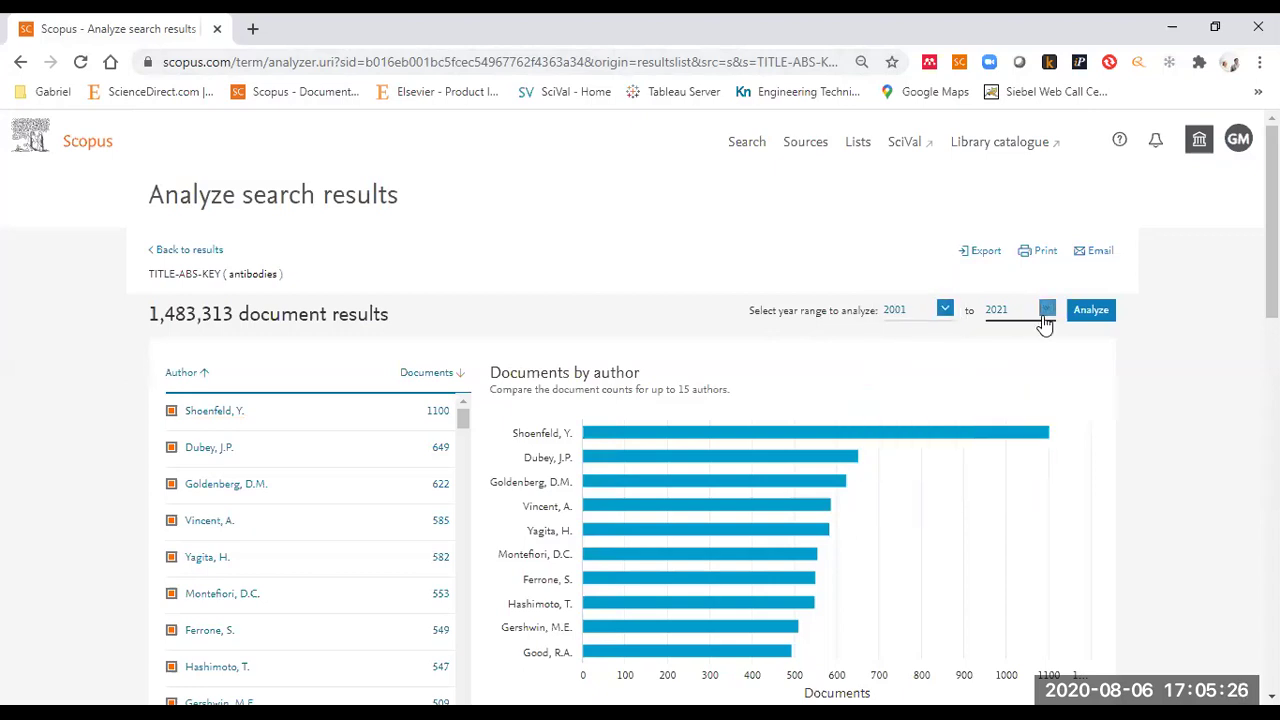
scroll(655, 280, "down", 1)
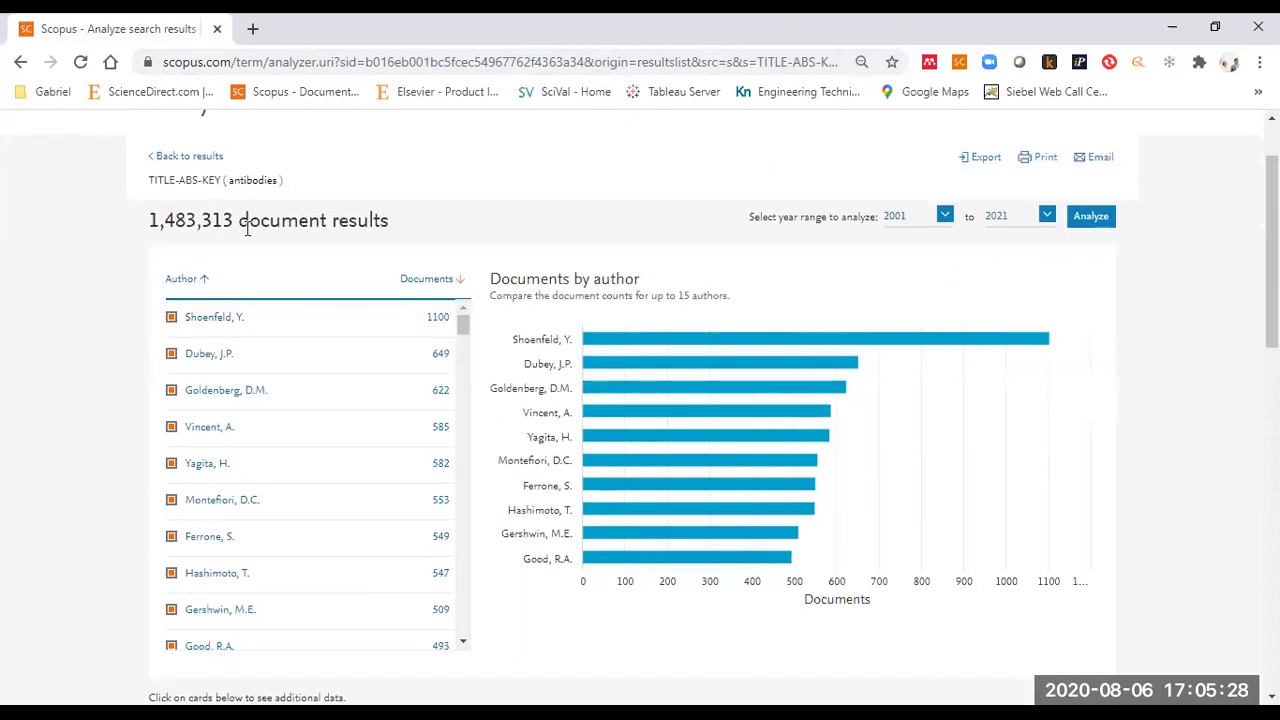
left_click_drag(234, 221, 133, 225)
double_click(152, 221)
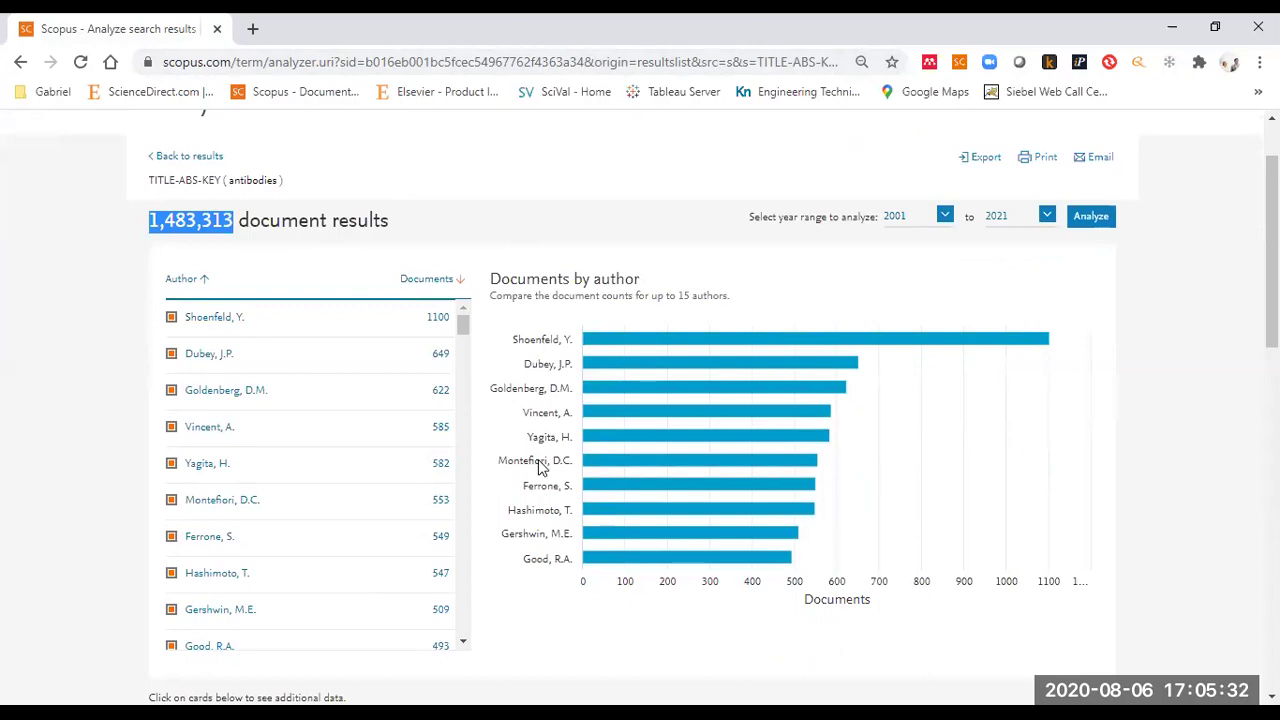
left_click(1106, 218)
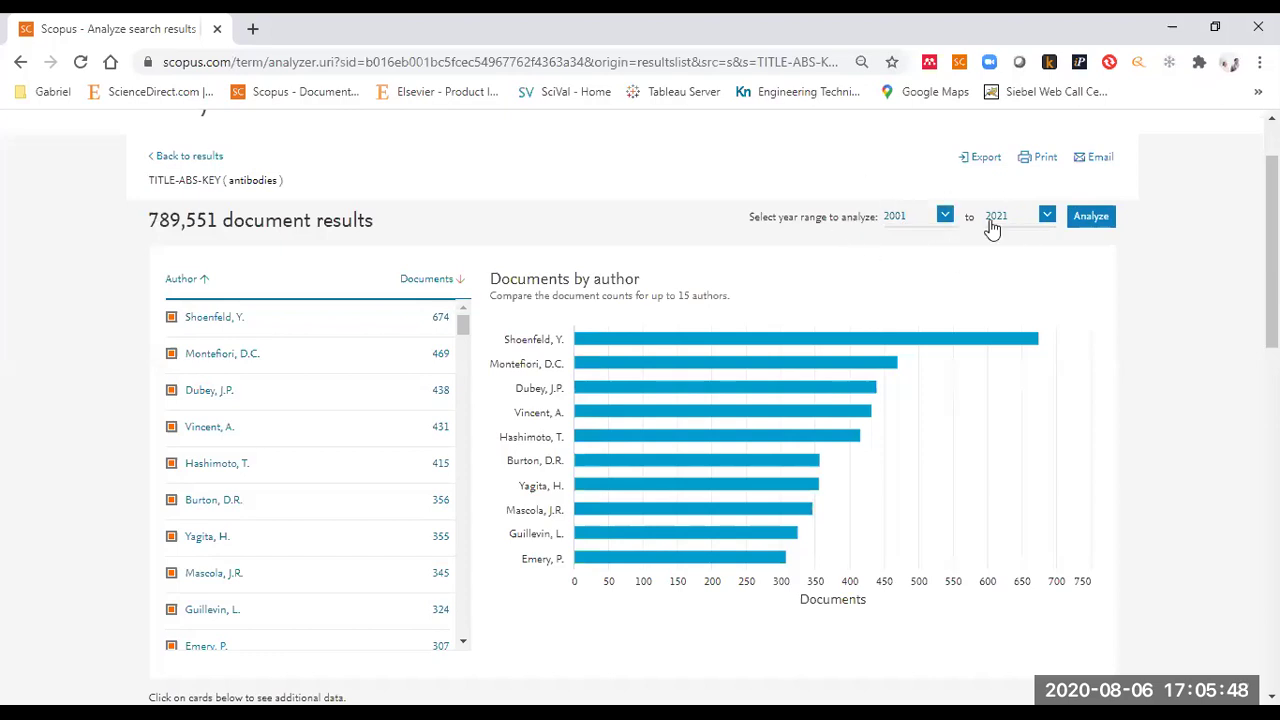
- Point out the document total for the new year range and the leading authors with their document counts
left_click_drag(218, 220, 152, 218)
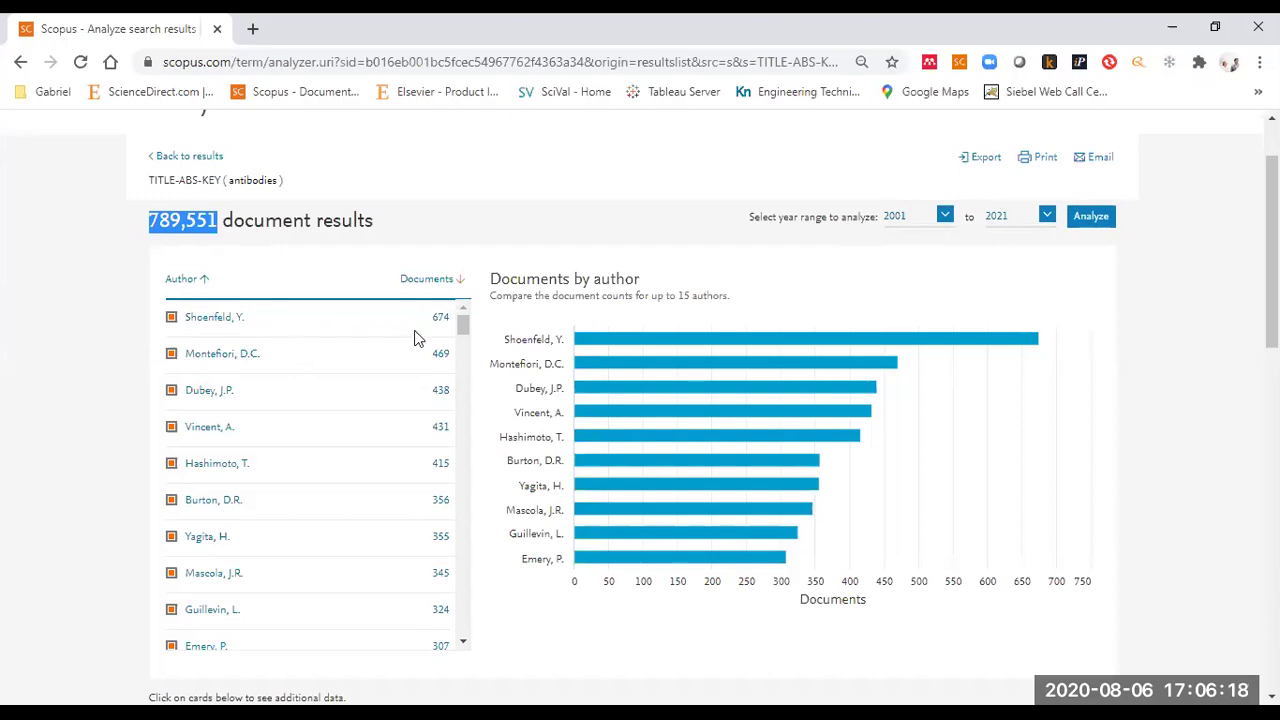
left_click_drag(422, 320, 452, 322)
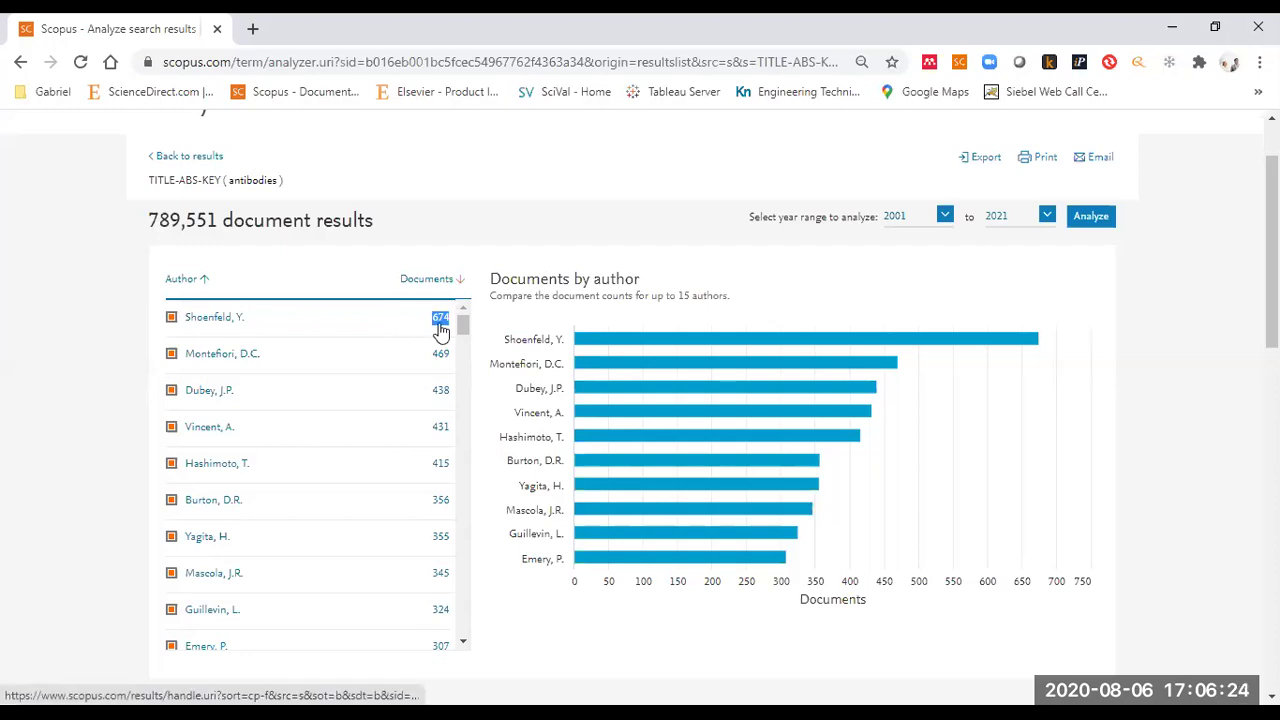
left_click(270, 326)
left_click_drag(269, 320, 183, 322)
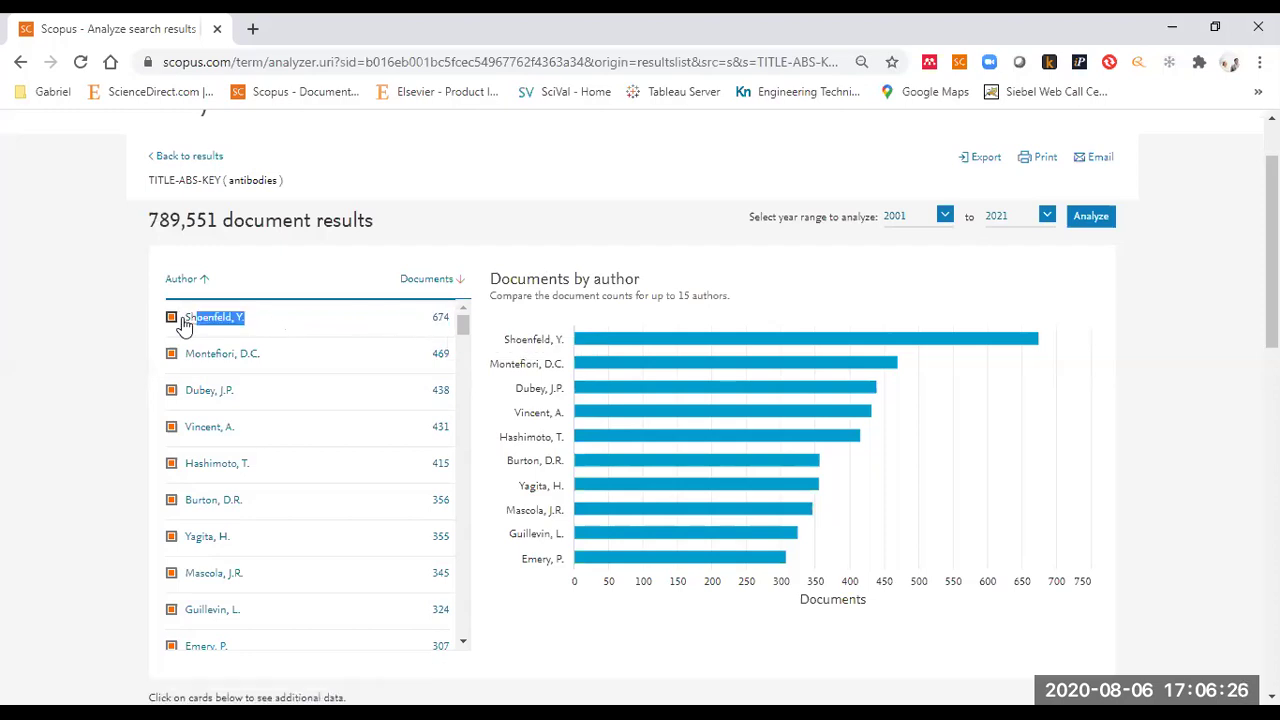
left_click_drag(253, 400, 187, 393)
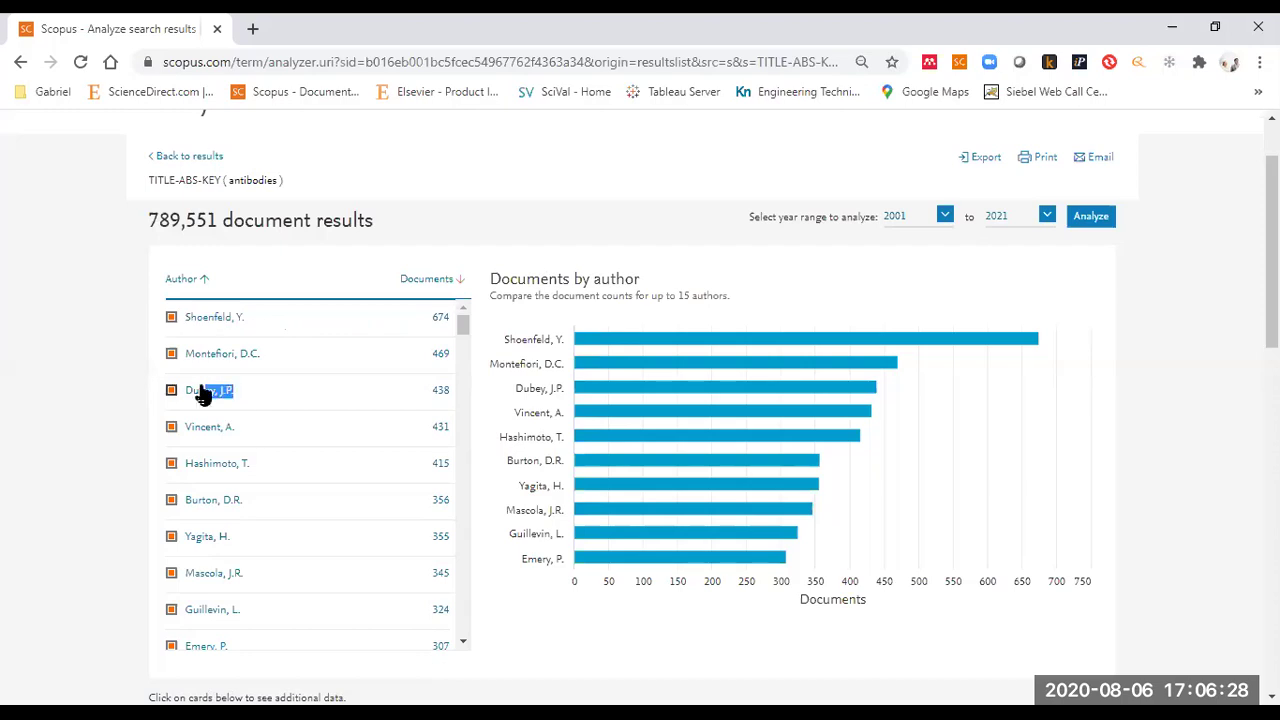
- Open the second-ranked author's profile in a new browser tab and switch to it
left_click(200, 350)
triple_click(200, 350)
left_click(297, 354)
right_click(245, 362)
left_click(313, 374)
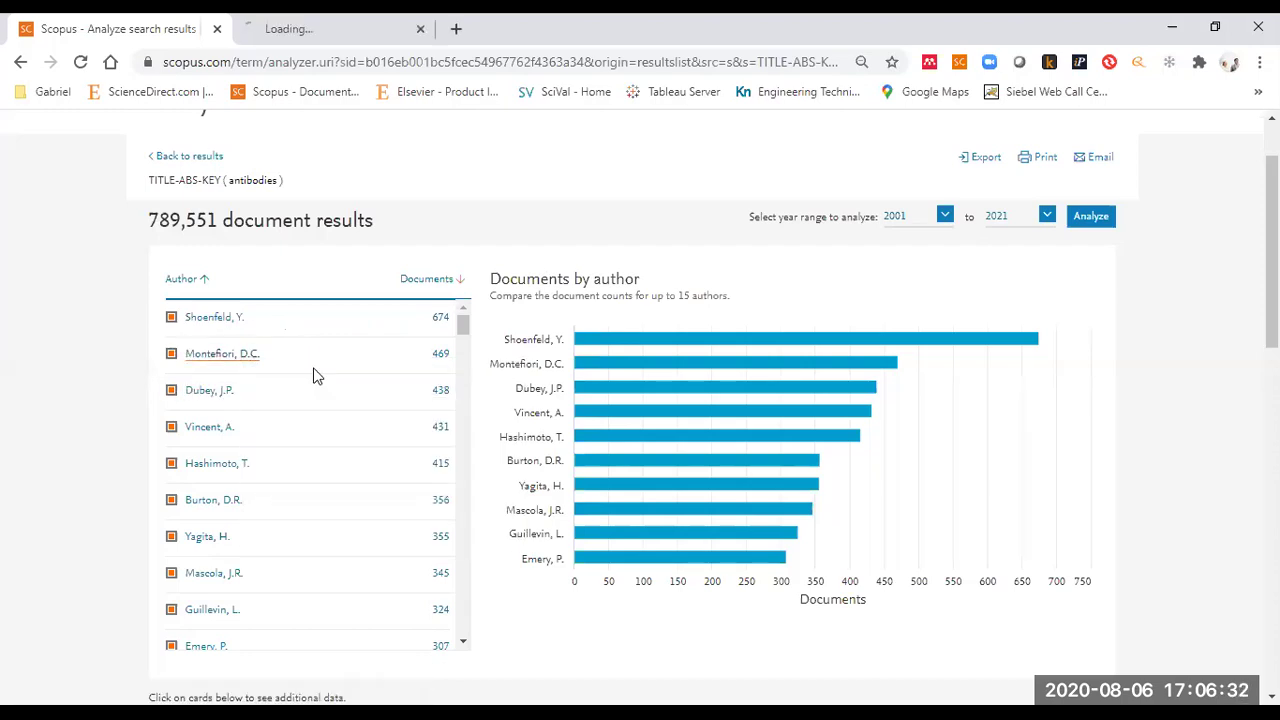
left_click(366, 30)
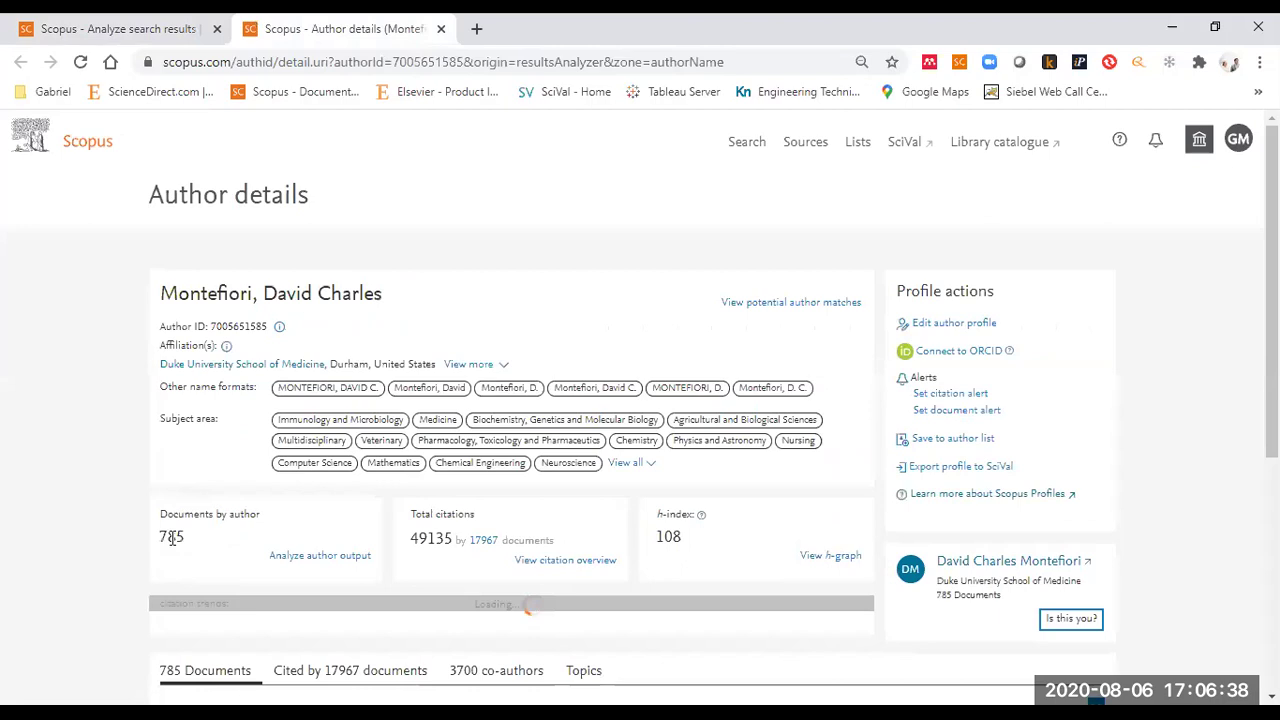
- Review the second-ranked author's document count, total citations, h-index and trend chart, and close the profile
double_click(172, 537)
scroll(167, 372, "down", 2)
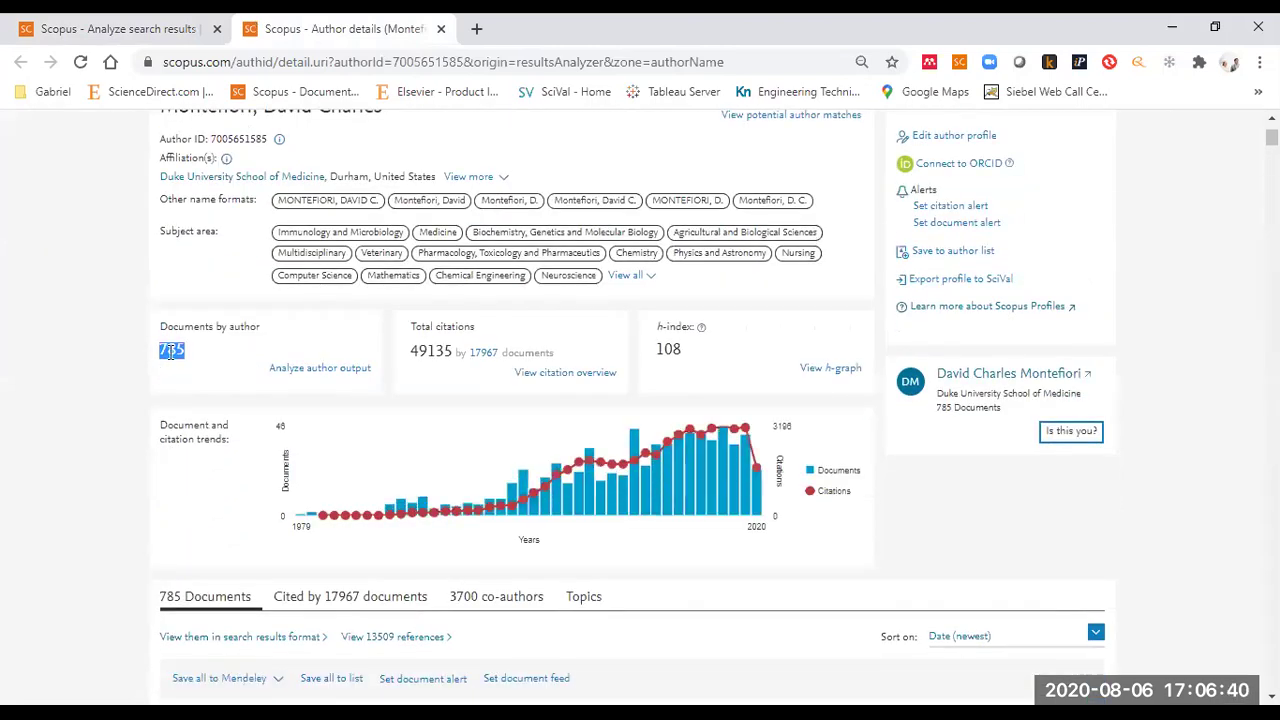
double_click(428, 352)
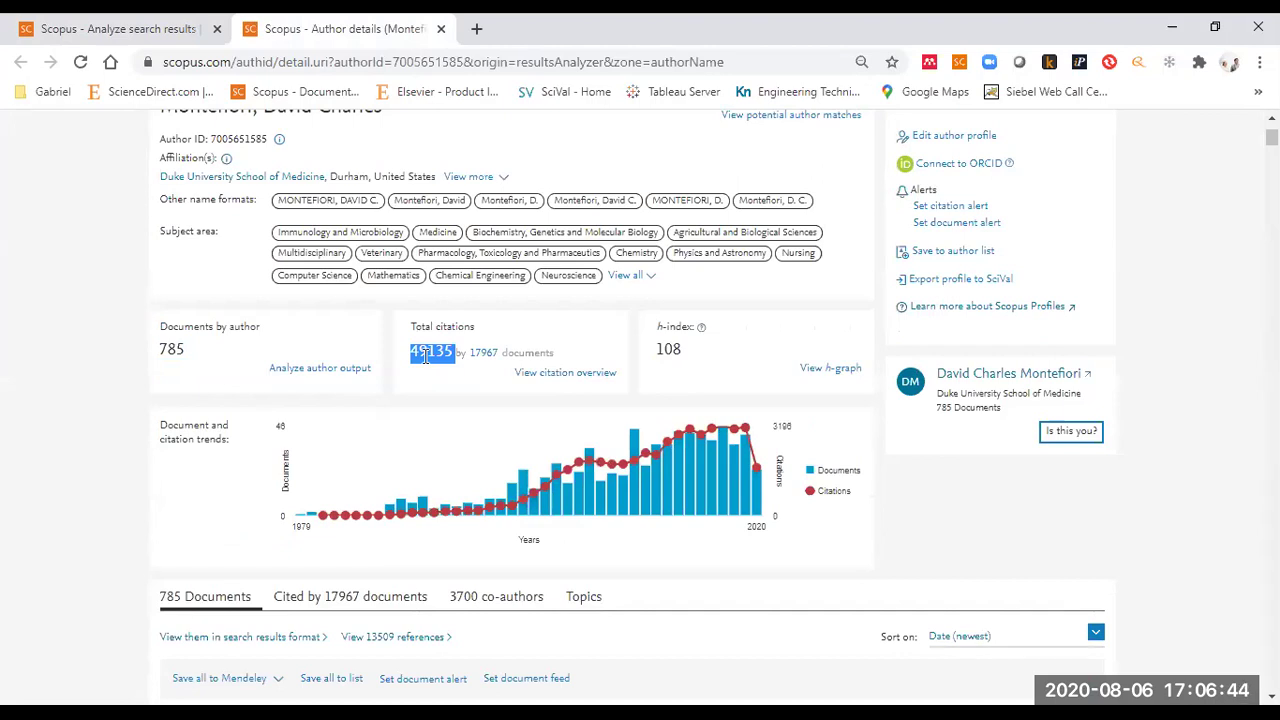
double_click(668, 351)
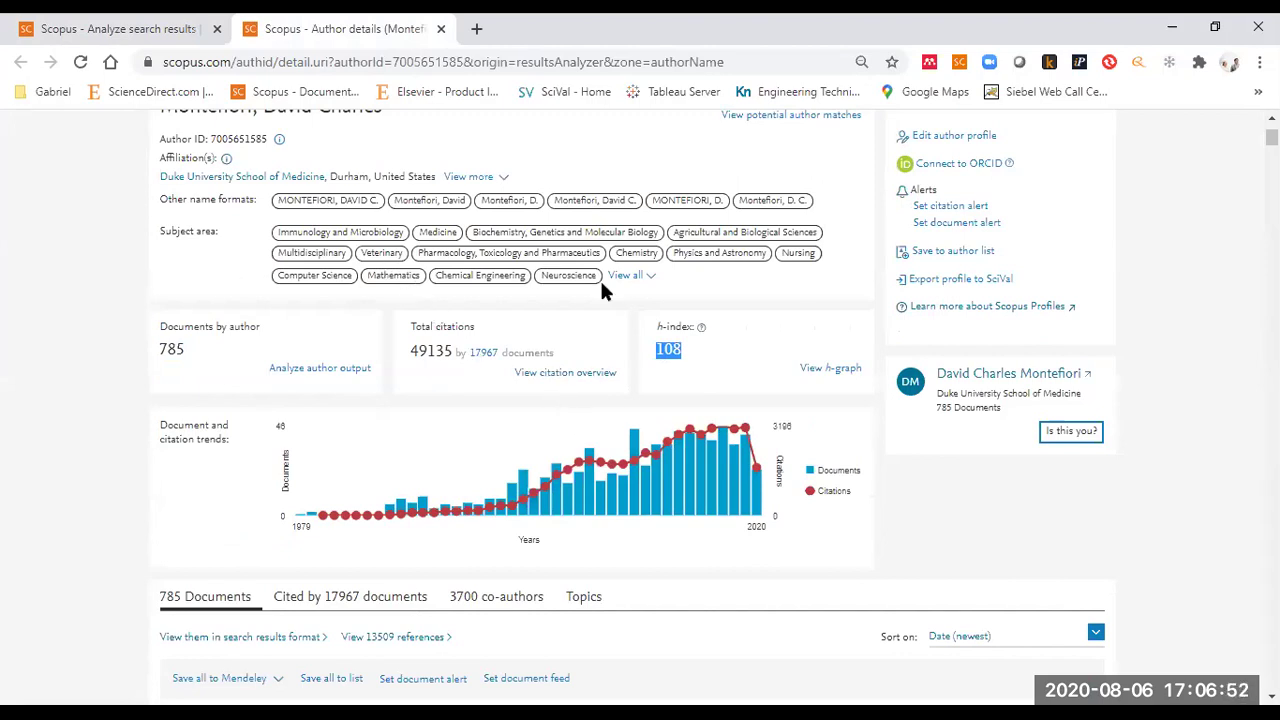
scroll(289, 234, "up", 2)
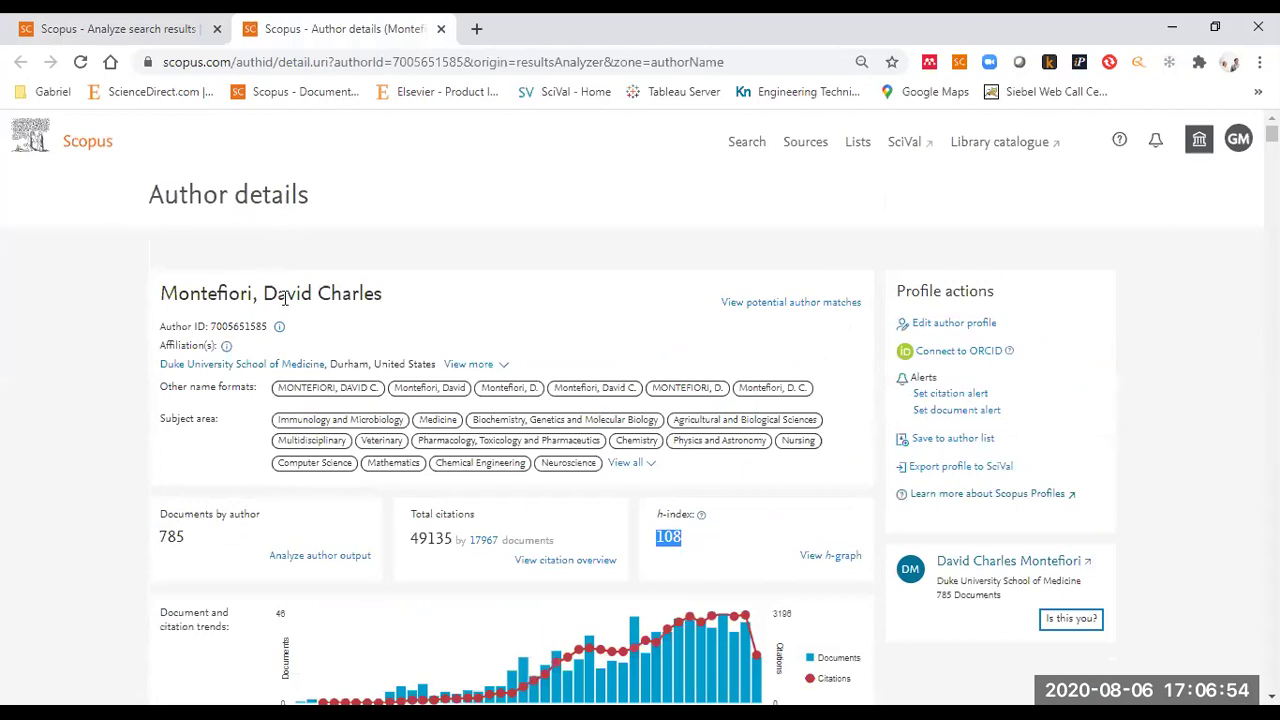
scroll(643, 497, "down", 2)
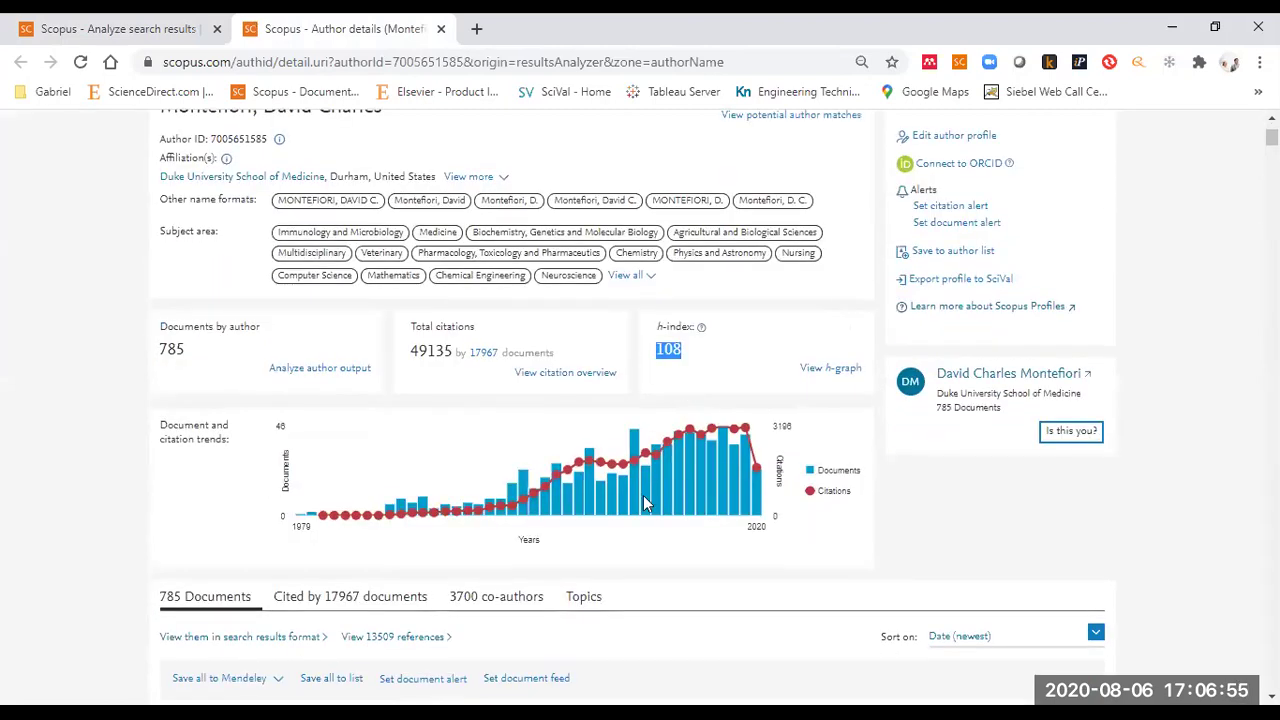
left_click(441, 30)
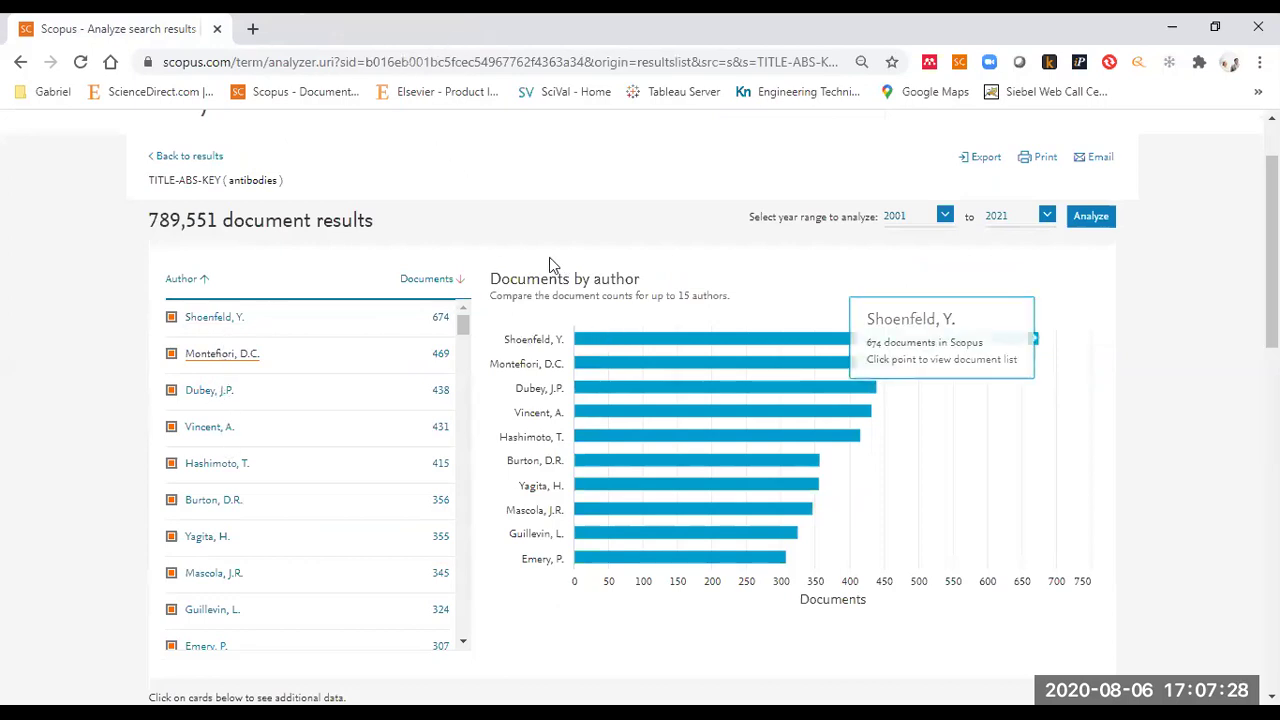
- Open the profiles of the third- and fourth-ranked authors in separate new browser tabs
right_click(213, 398)
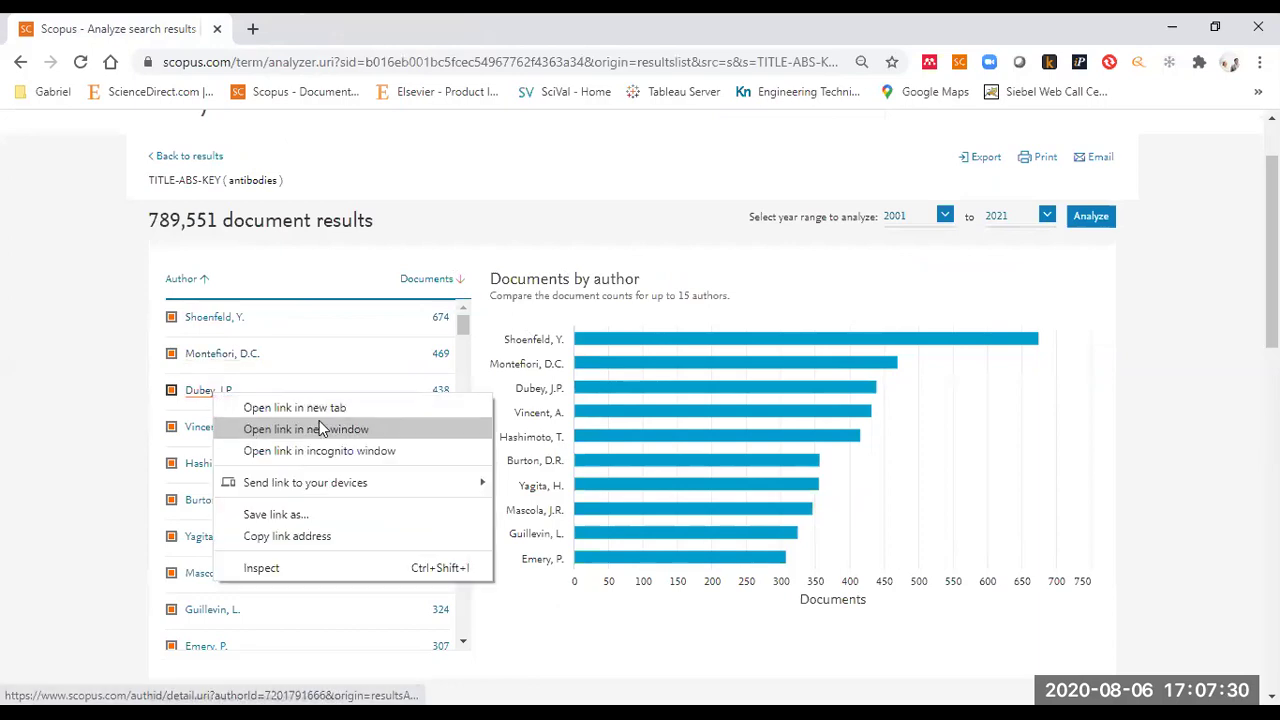
left_click(250, 411)
right_click(218, 430)
left_click(279, 448)
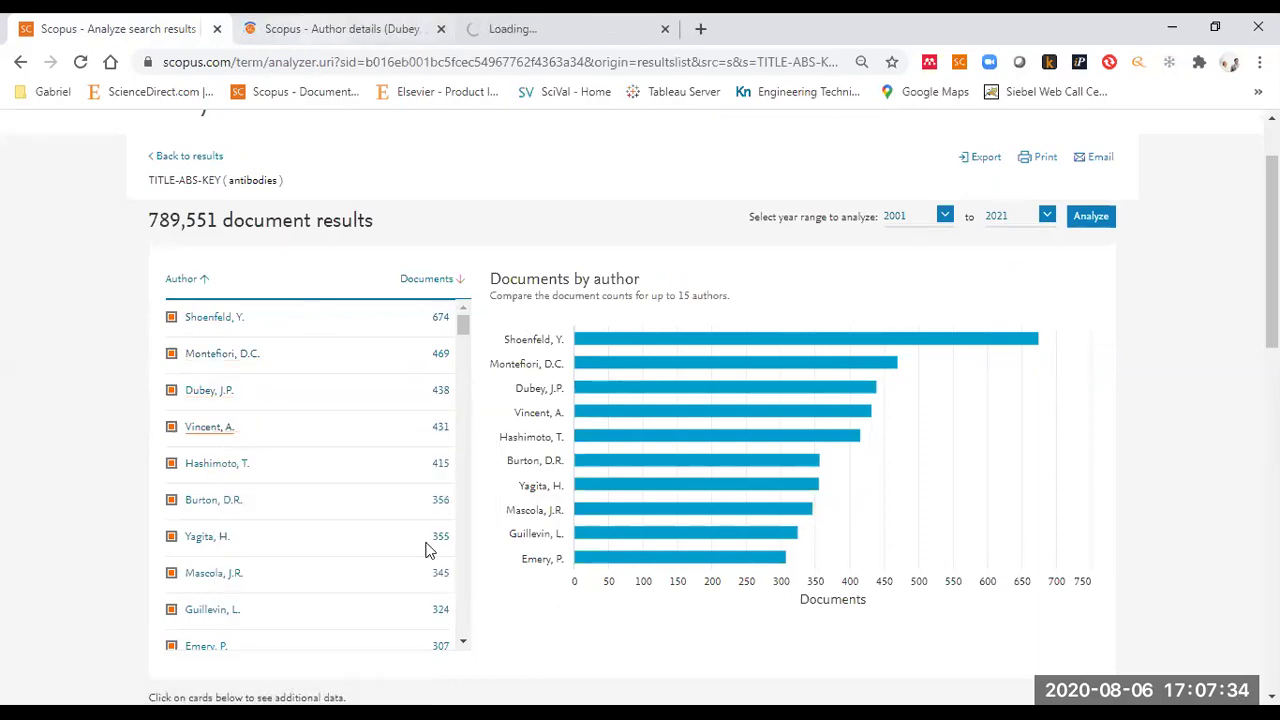
- Check the third-ranked author's document, citation and h-index figures and close that profile
left_click(272, 34)
scroll(337, 398, "down", 2)
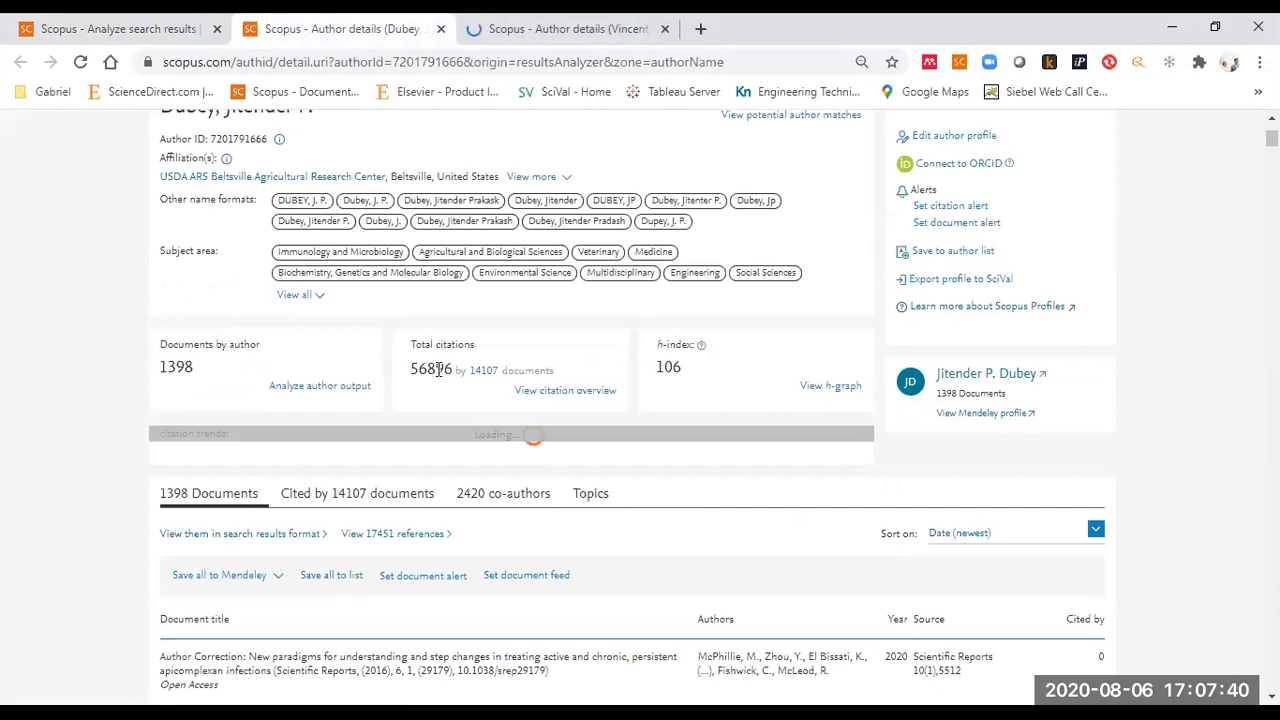
left_click(441, 28)
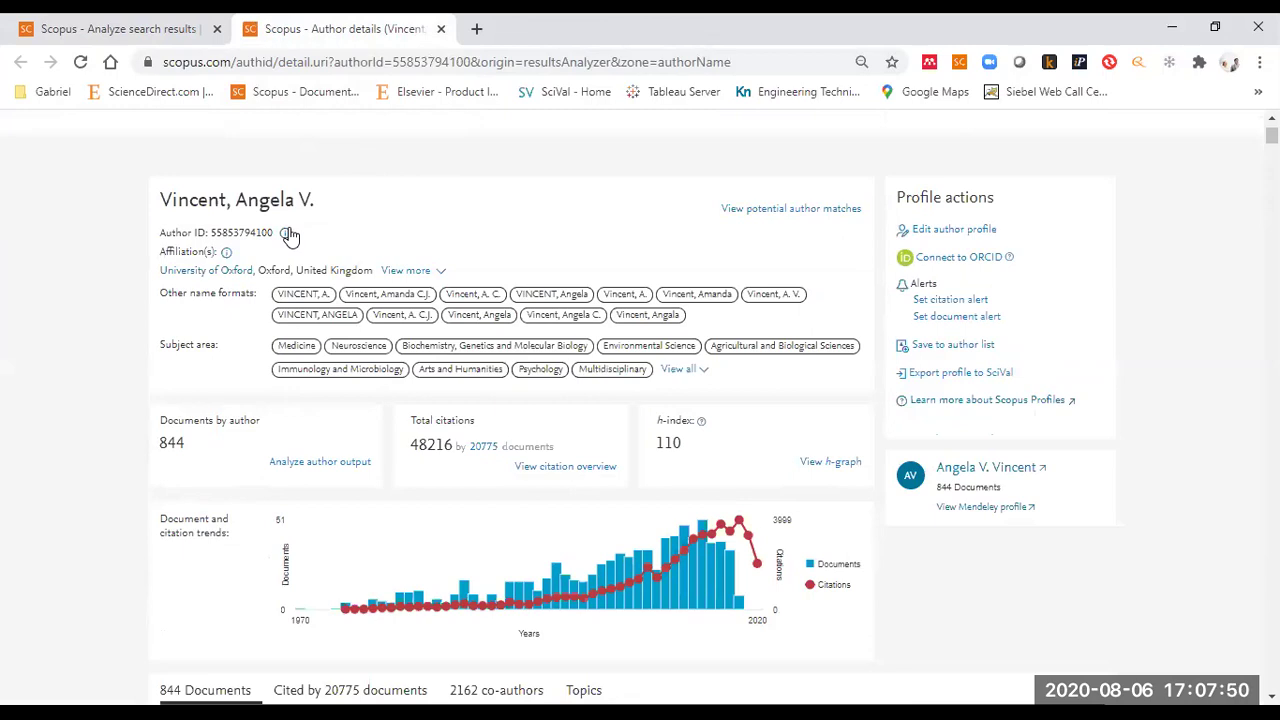
- Point out the fourth-ranked author's document count, total citations and h-index, and close the profile
double_click(168, 443)
double_click(422, 445)
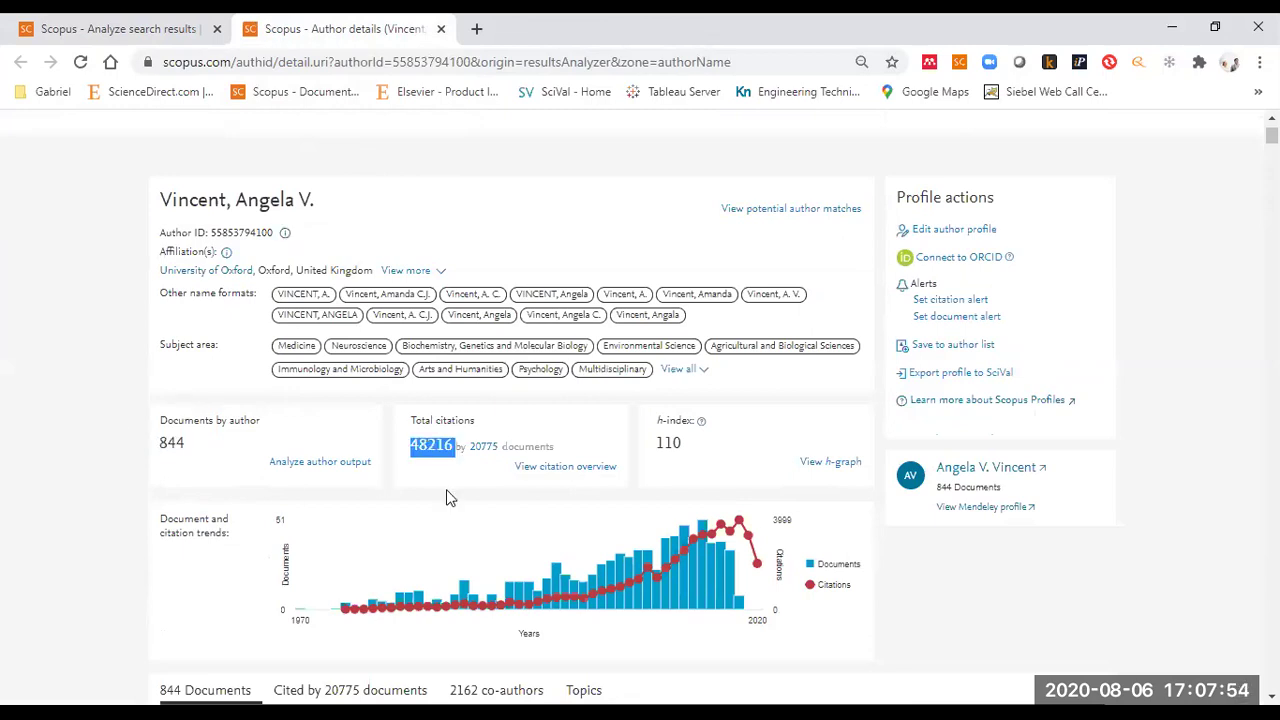
double_click(668, 445)
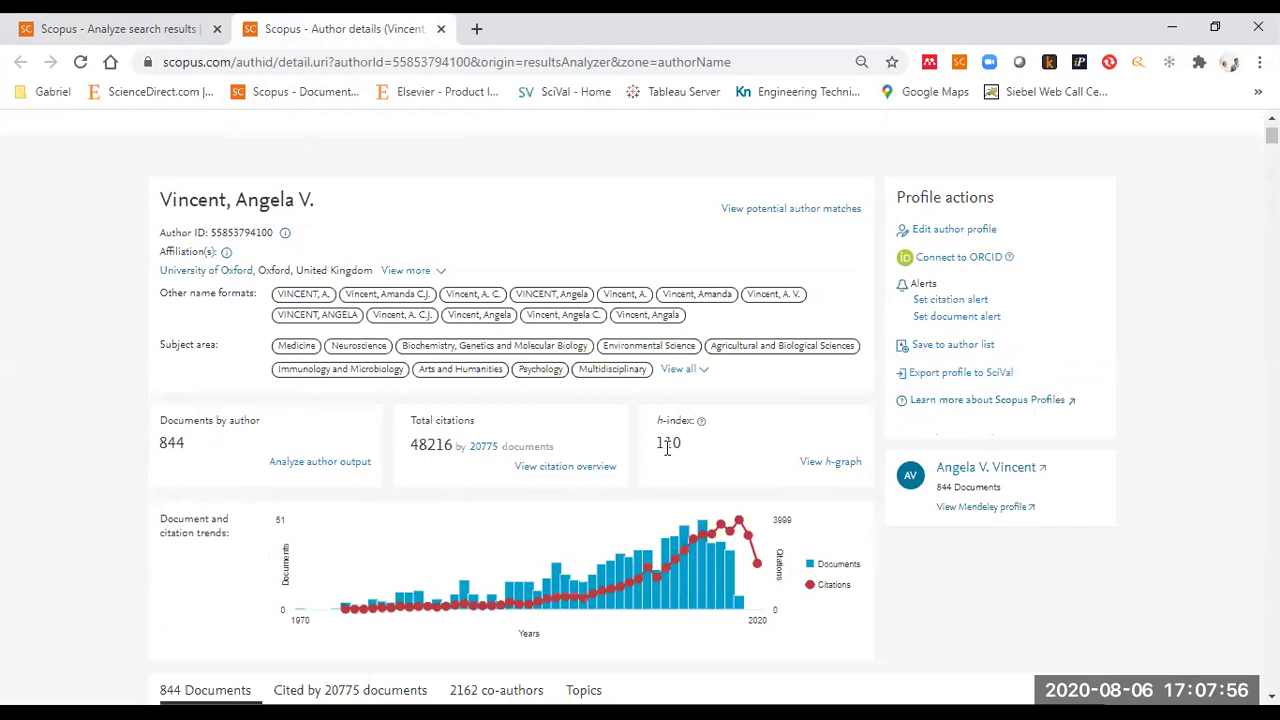
left_click(441, 29)
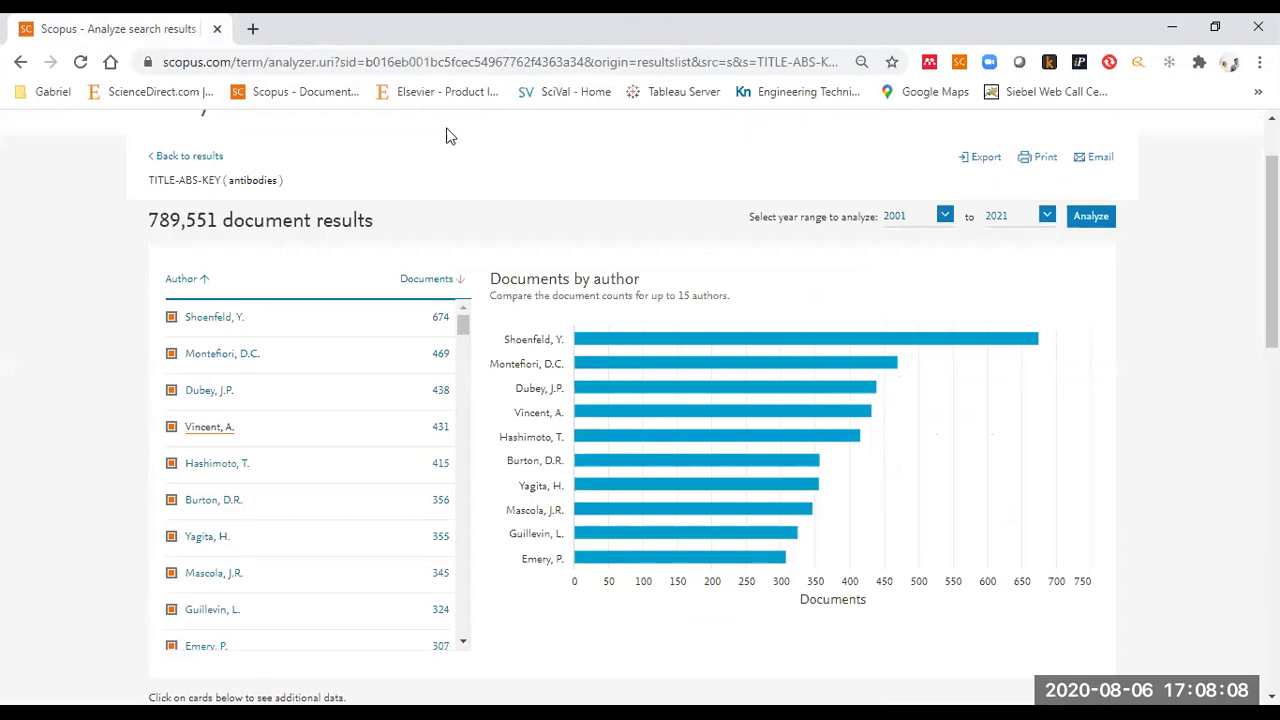
- Point out the antibodies search query and open the Documents by country/territory analysis
left_click_drag(286, 181, 150, 181)
left_click(410, 173)
scroll(623, 349, "down", 5)
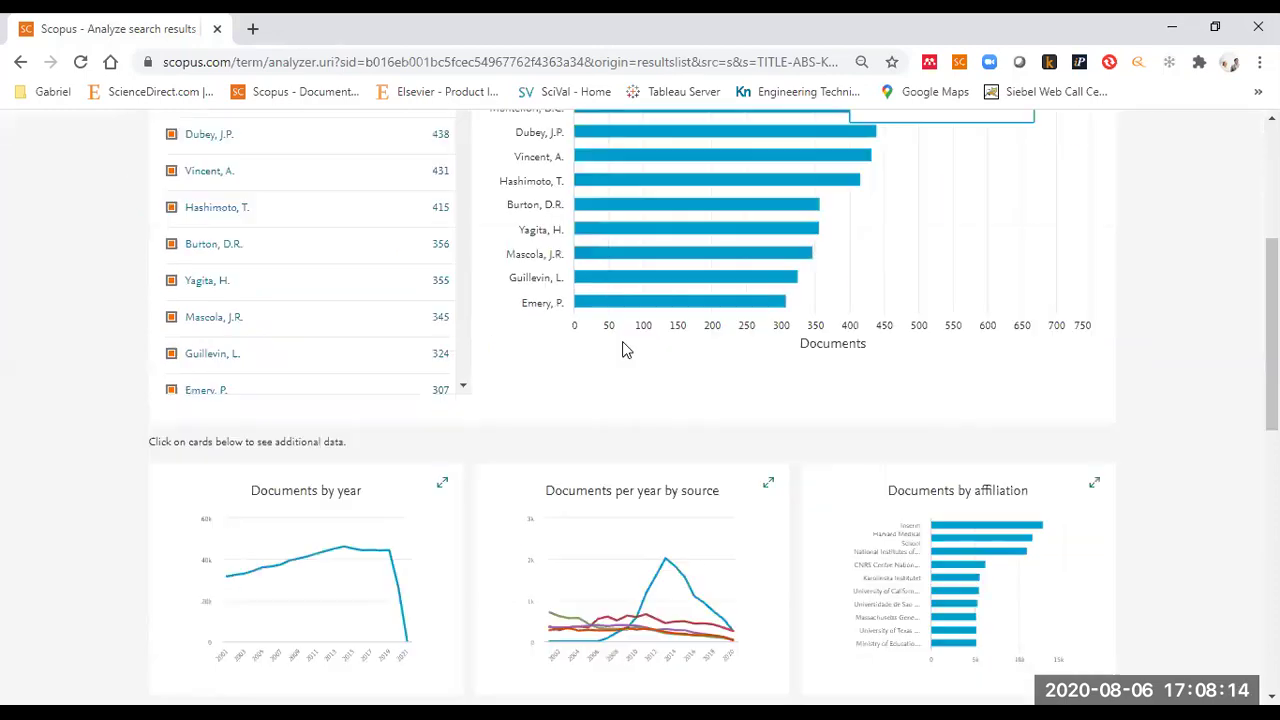
scroll(415, 399, "down", 2)
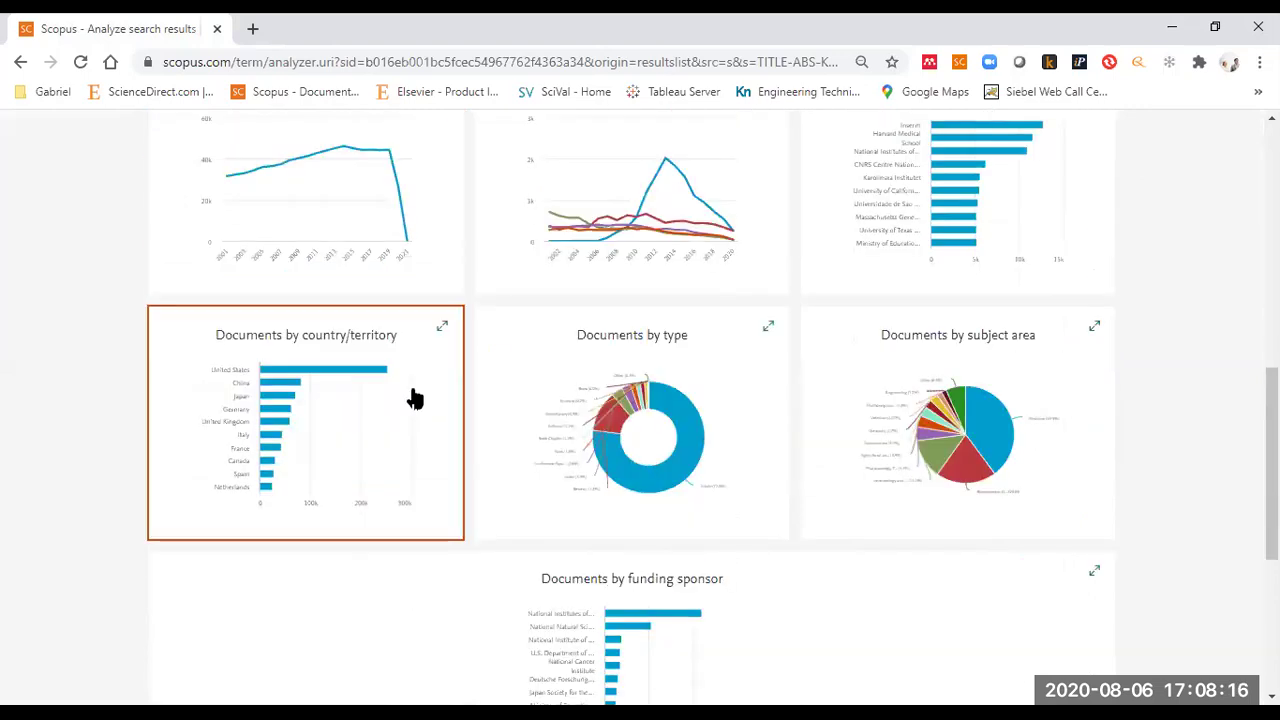
left_click(415, 399)
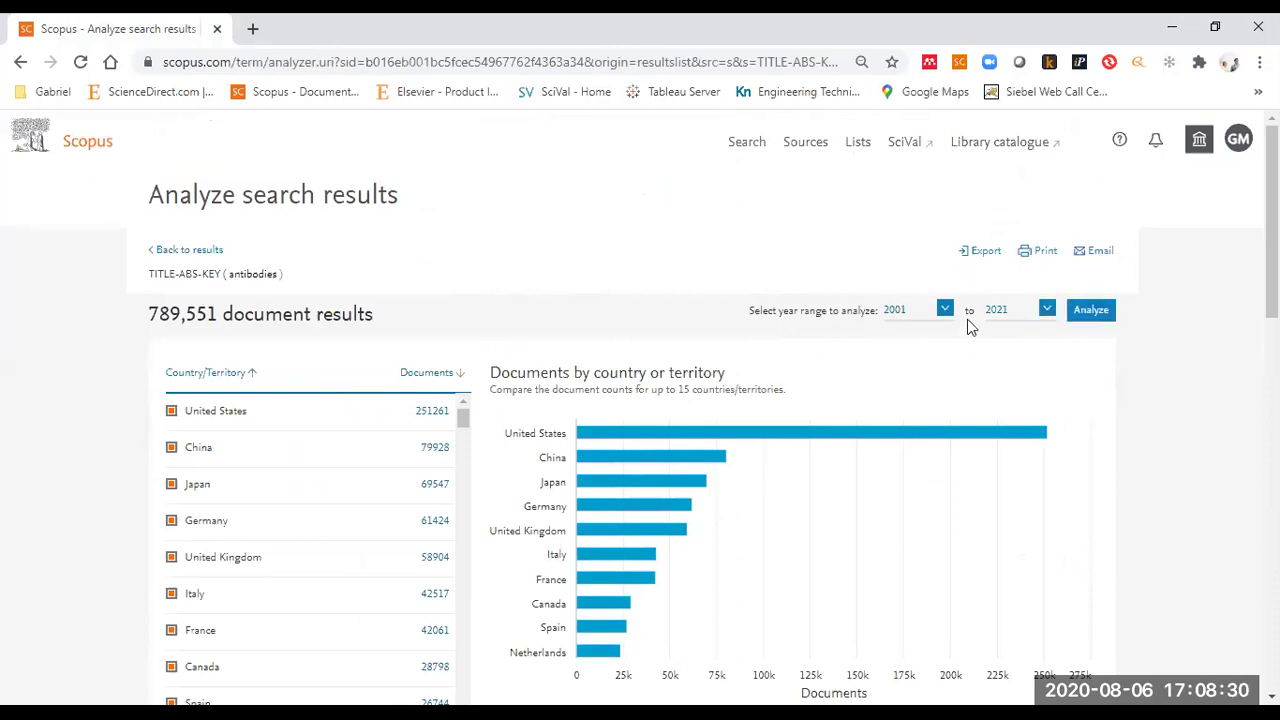
- Find Chile in the country/territory list and open its document results
scroll(400, 371, "down", 2)
scroll(335, 372, "down", 6)
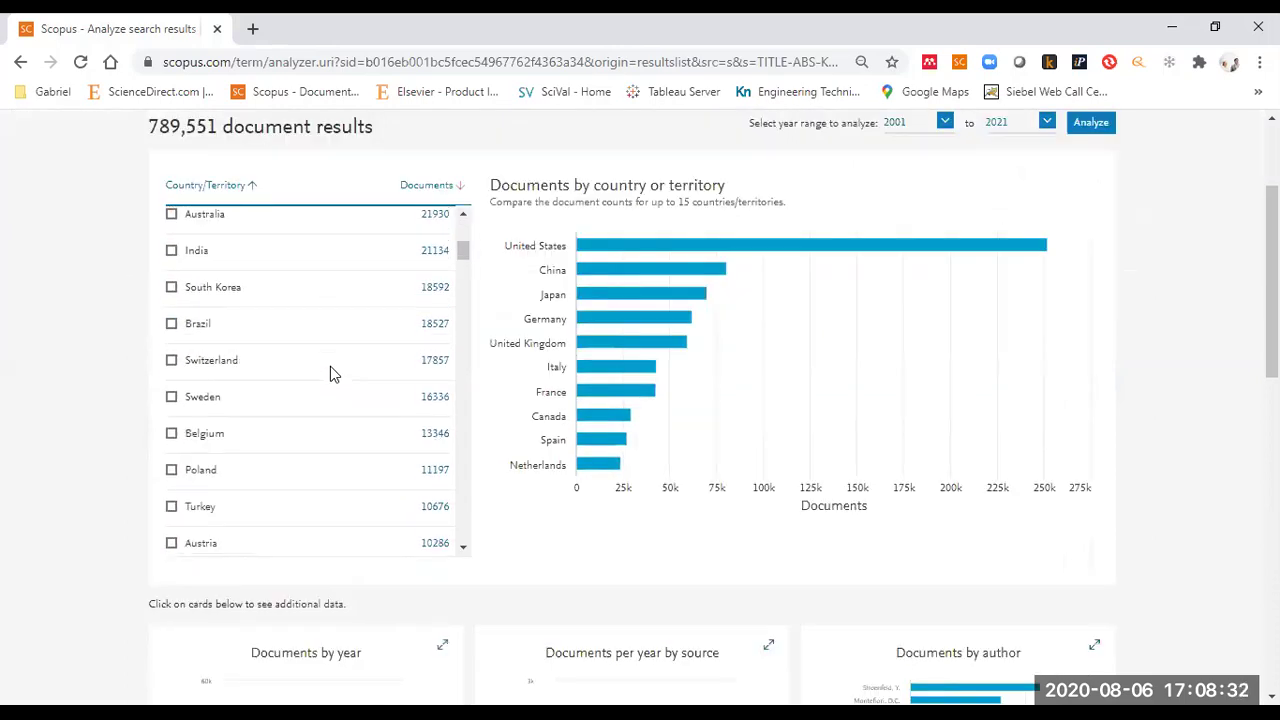
scroll(333, 373, "down", 5)
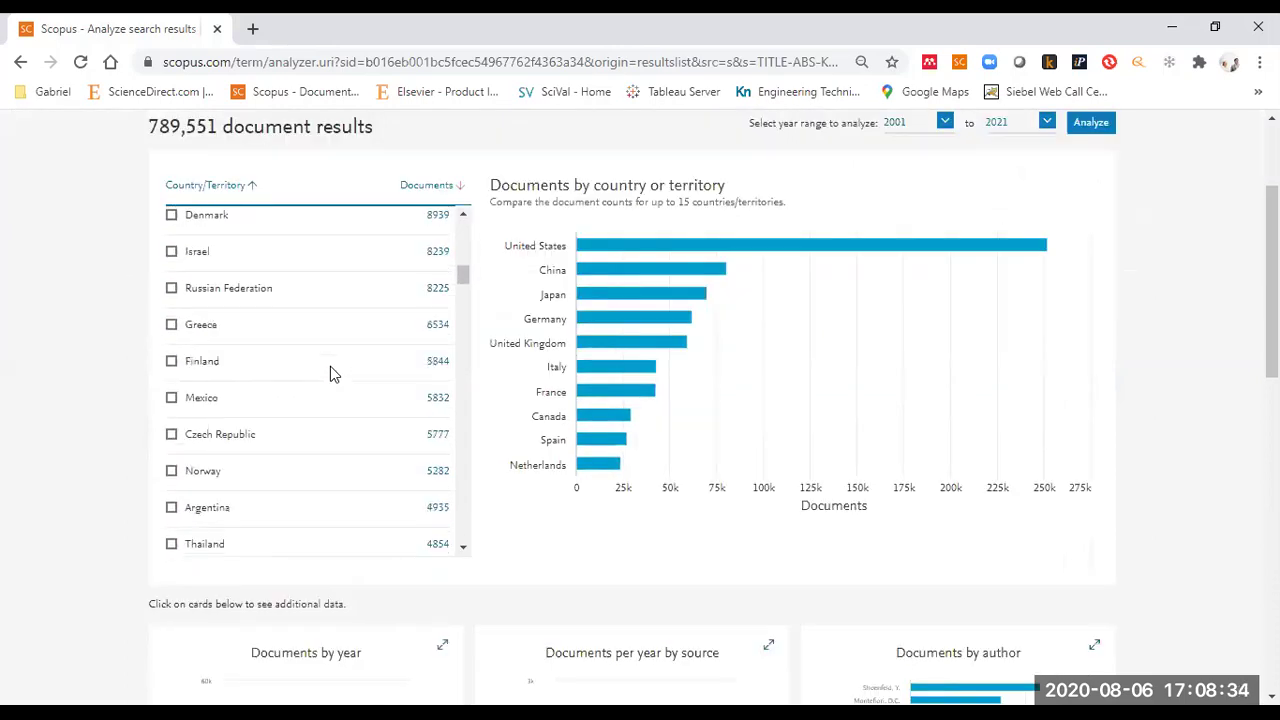
scroll(333, 373, "down", 4)
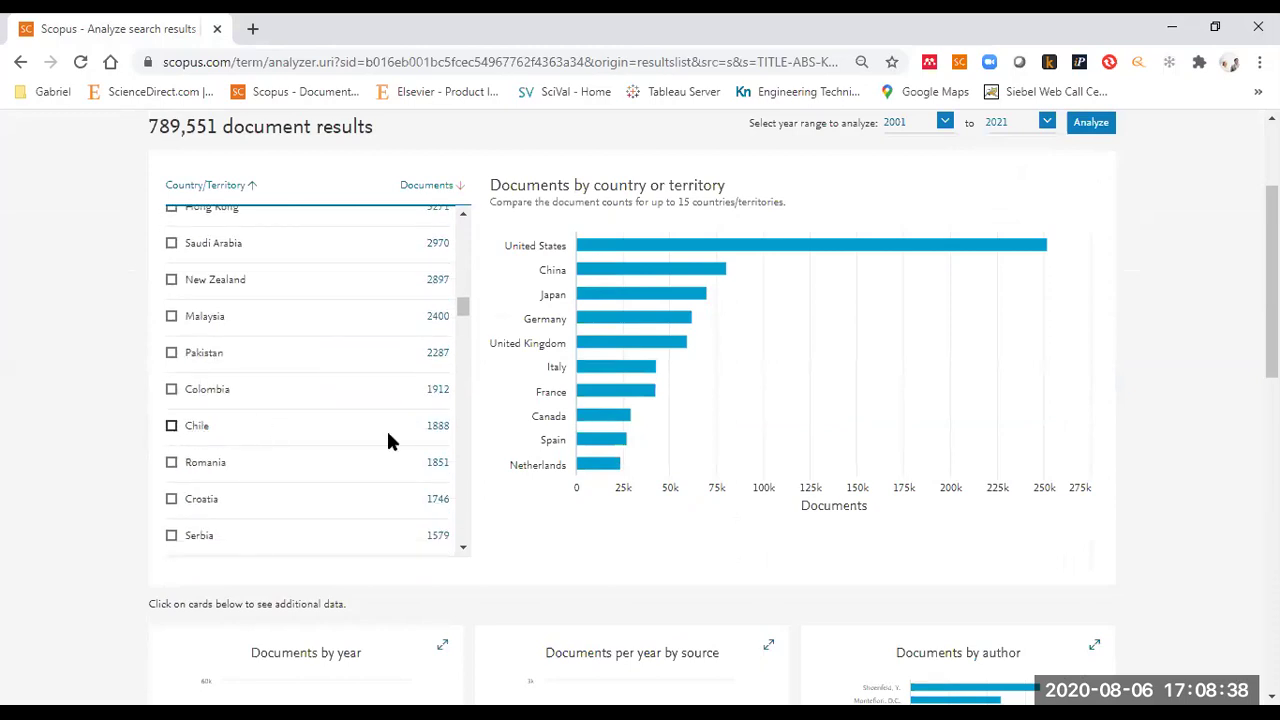
left_click(437, 430)
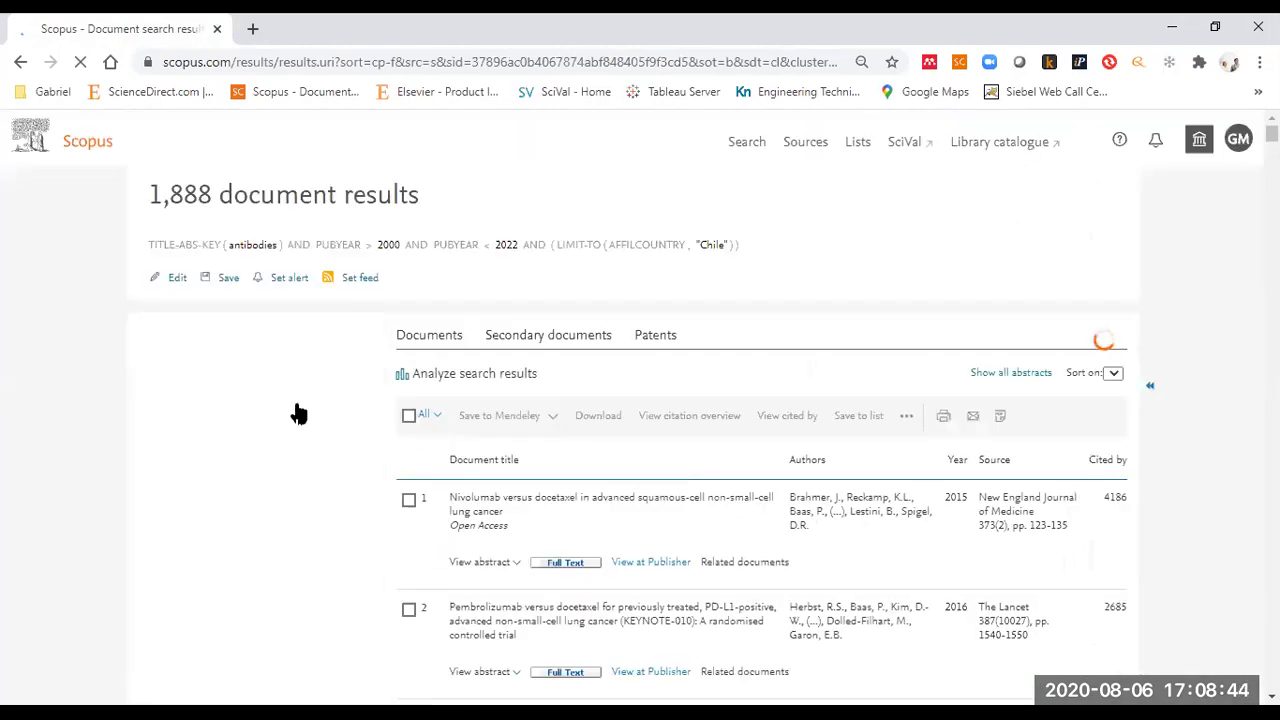
- Analyze the search results limited to Chile and view the documents-by-year chart
left_click(529, 375)
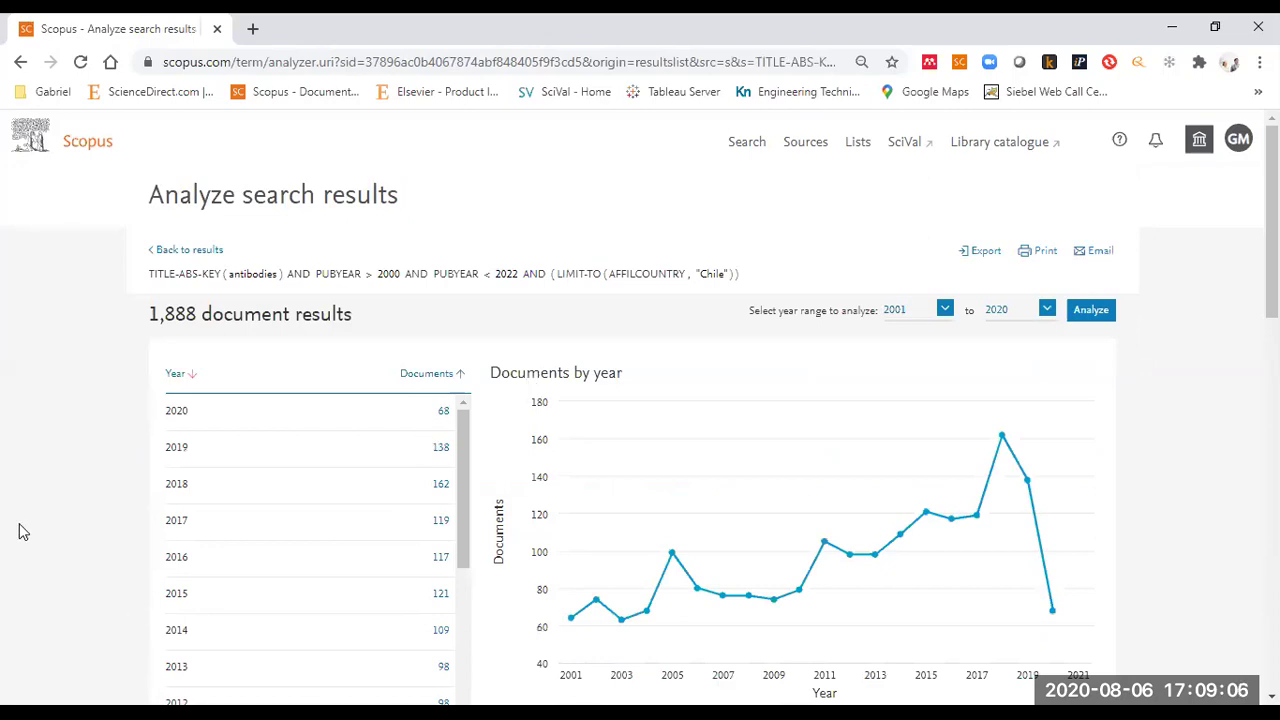
mouse_move(694, 557)
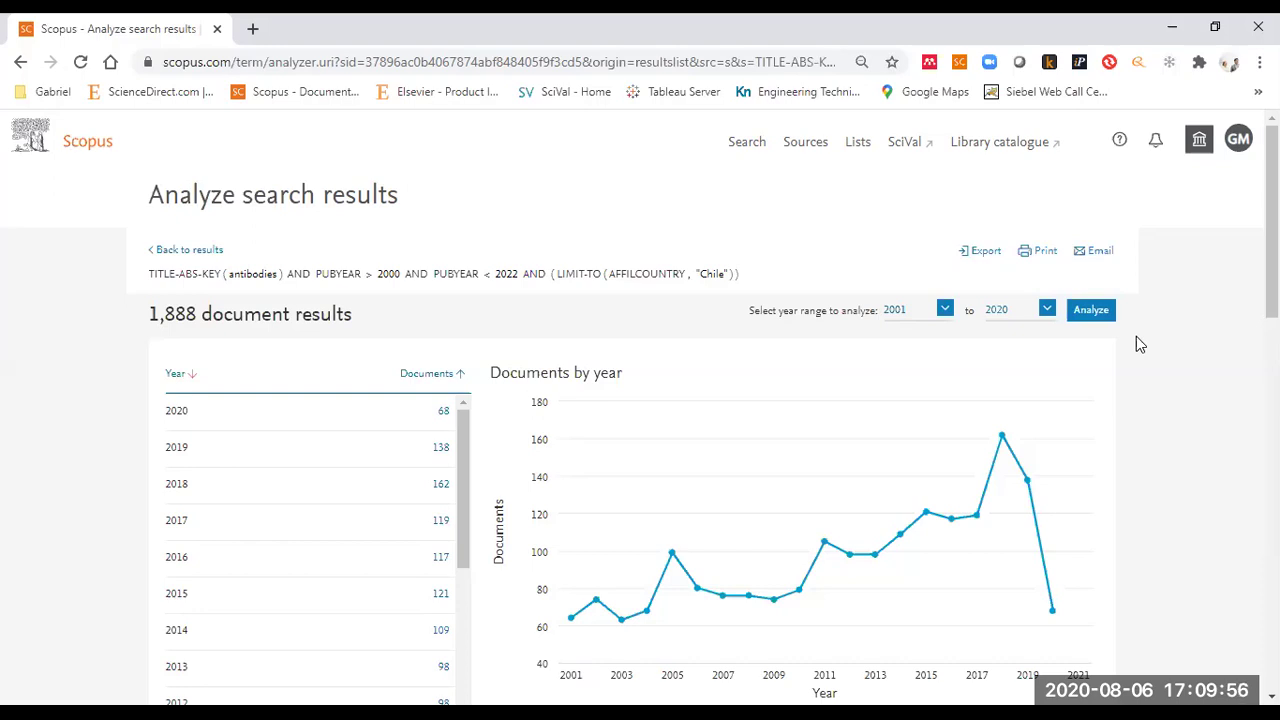
scroll(1136, 336, "down", 2)
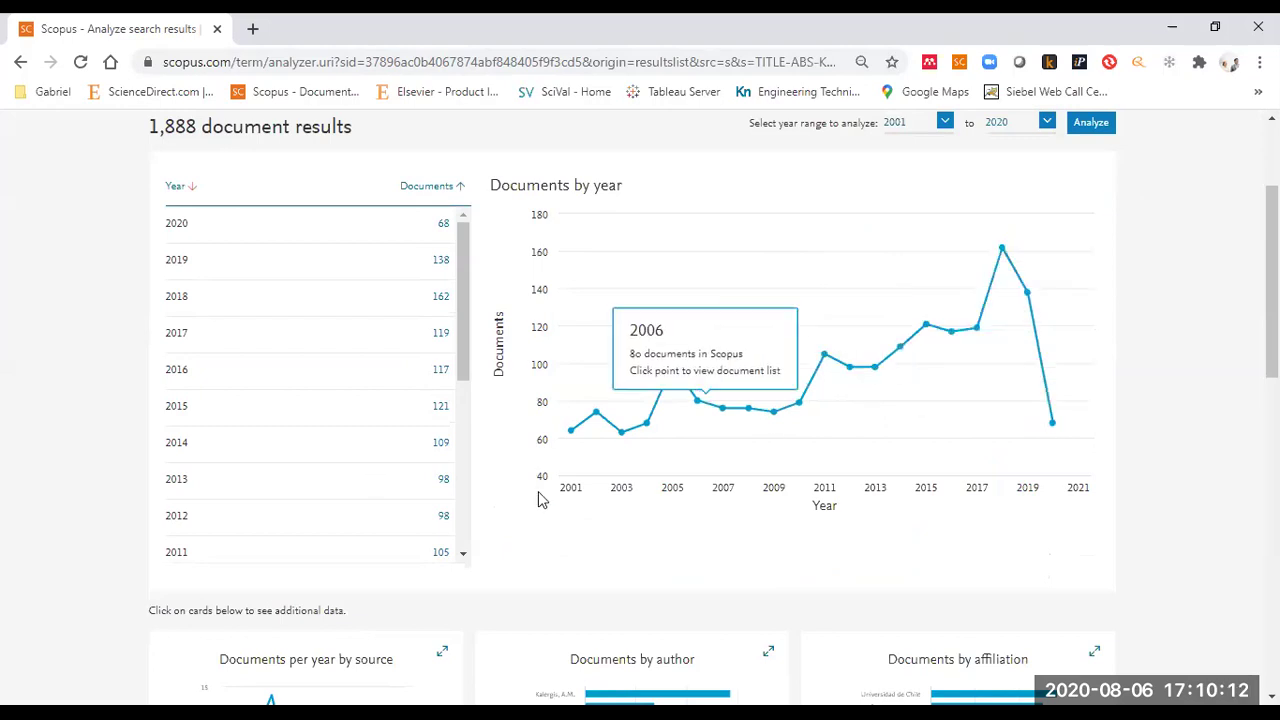
- Open the Documents by author analysis and view the top-ranked author's profile in a new tab
scroll(540, 497, "down", 2)
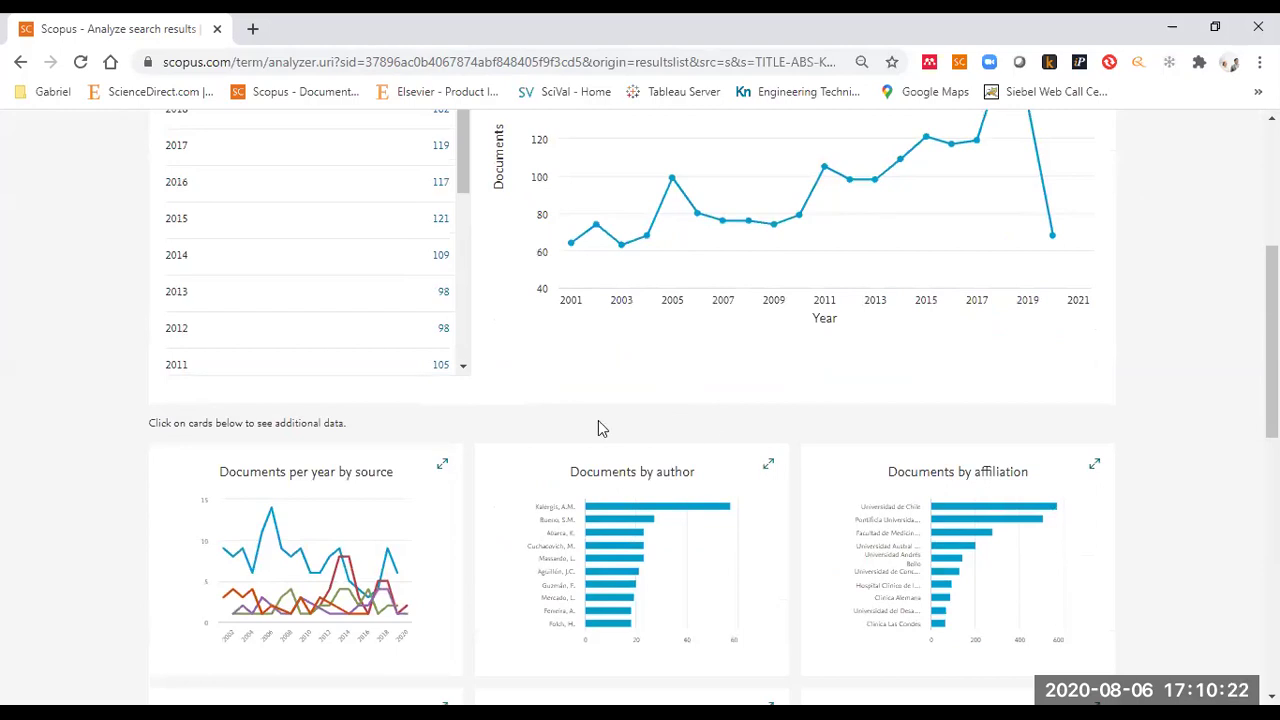
left_click(587, 470)
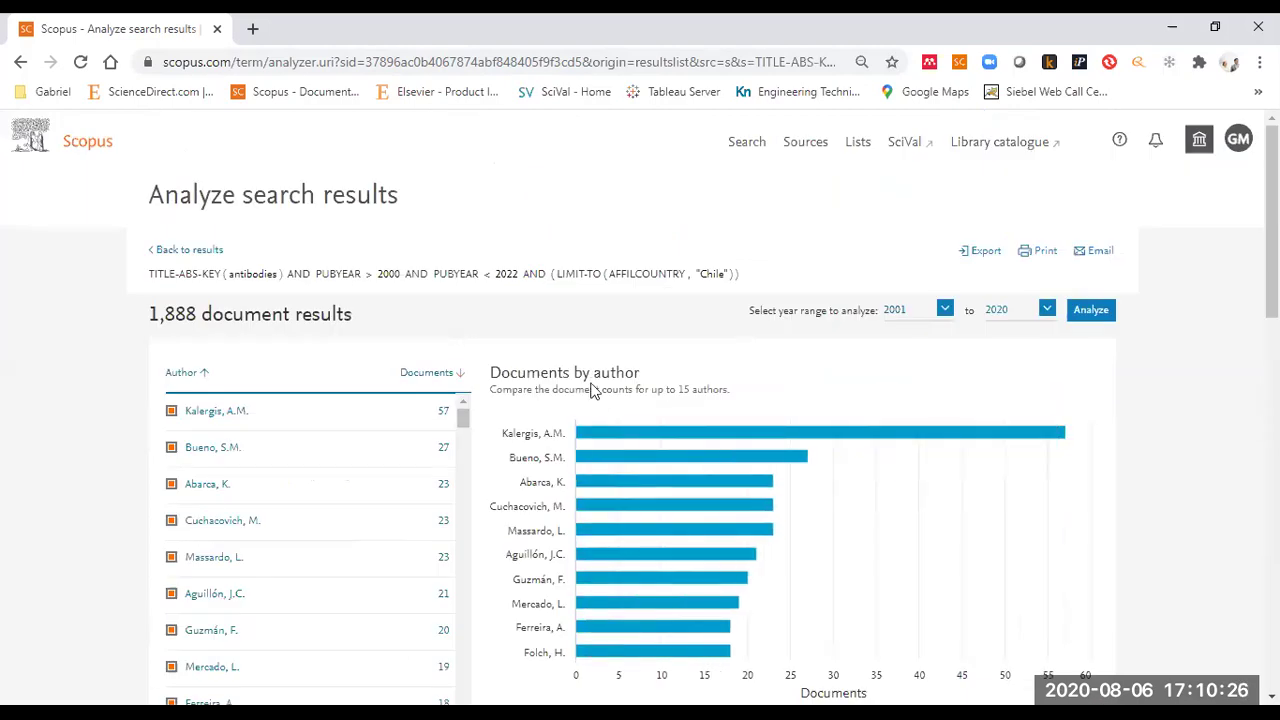
right_click(208, 416)
left_click(286, 421)
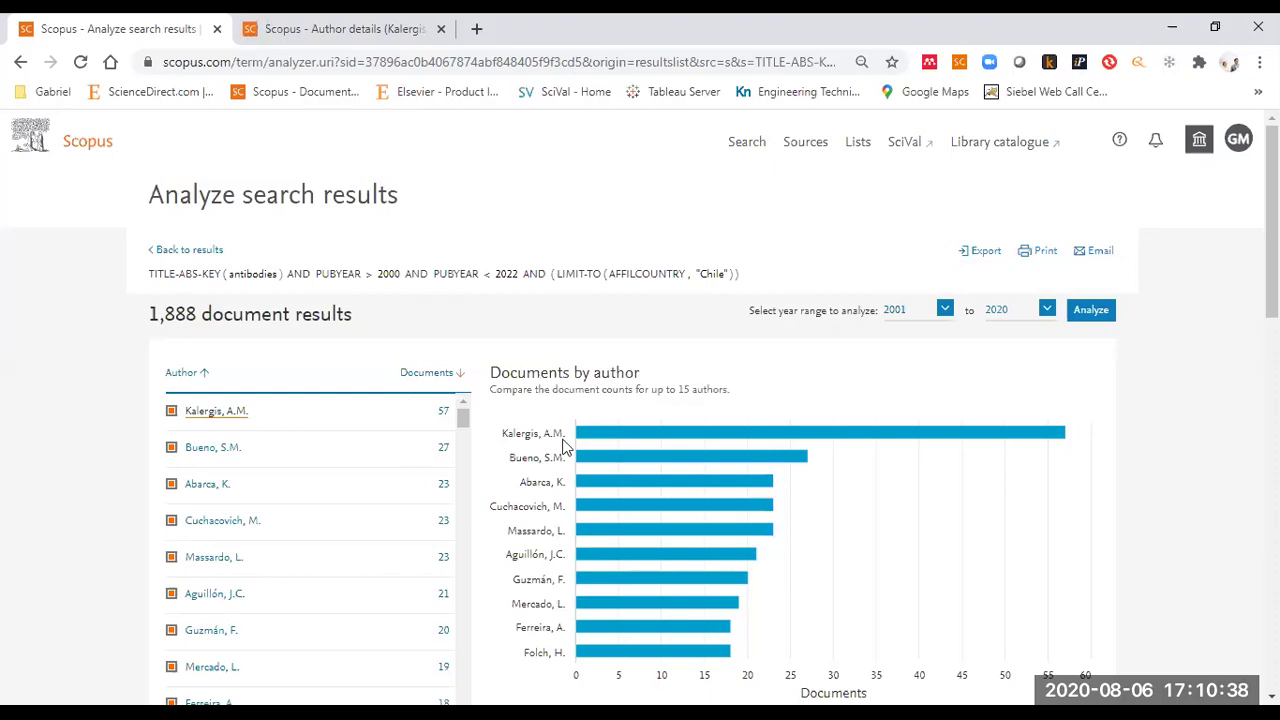
left_click(292, 20)
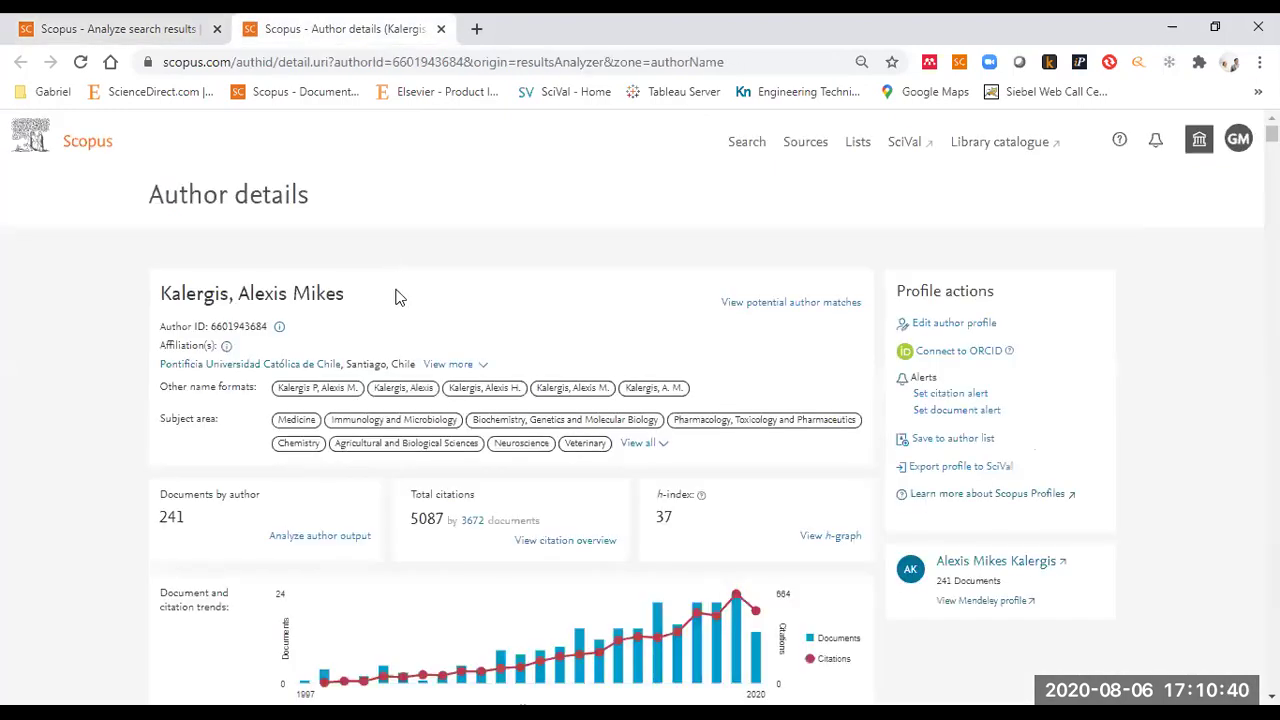
- Point out the top-ranked author's name, document count and h-index in the profile
triple_click(212, 298)
left_click(148, 309)
scroll(287, 347, "down", 1)
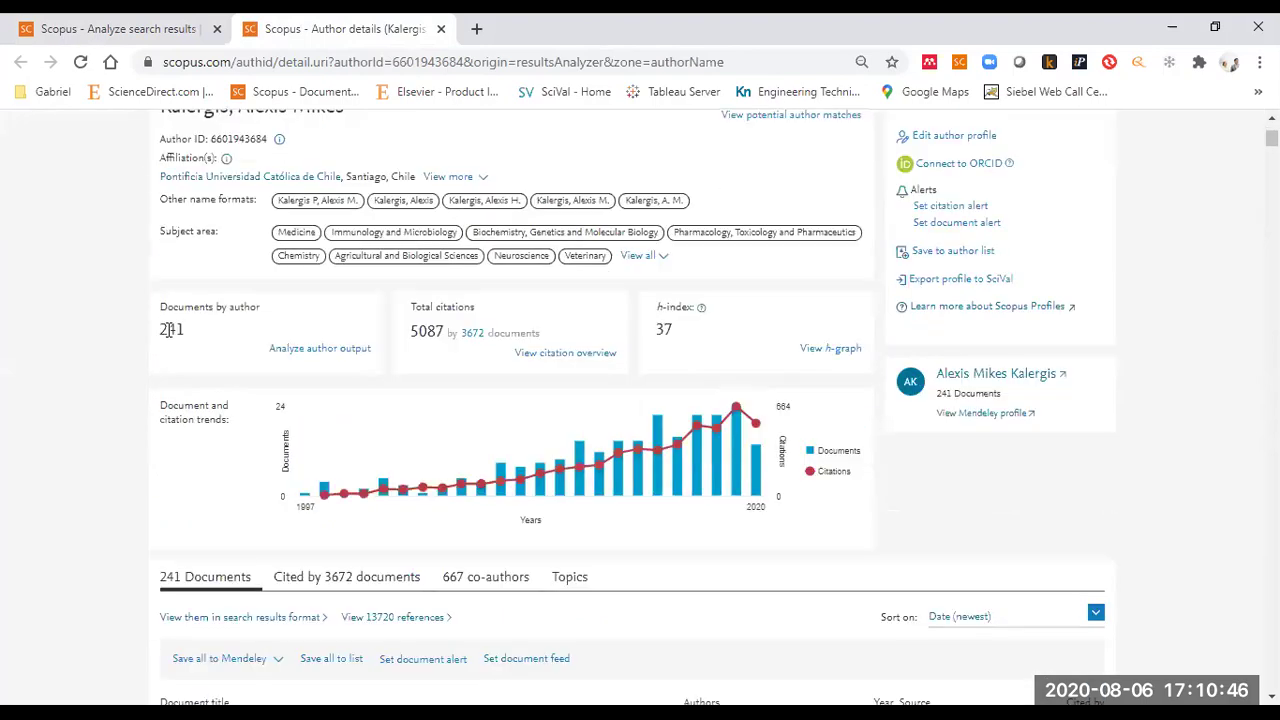
double_click(171, 330)
left_click(203, 331)
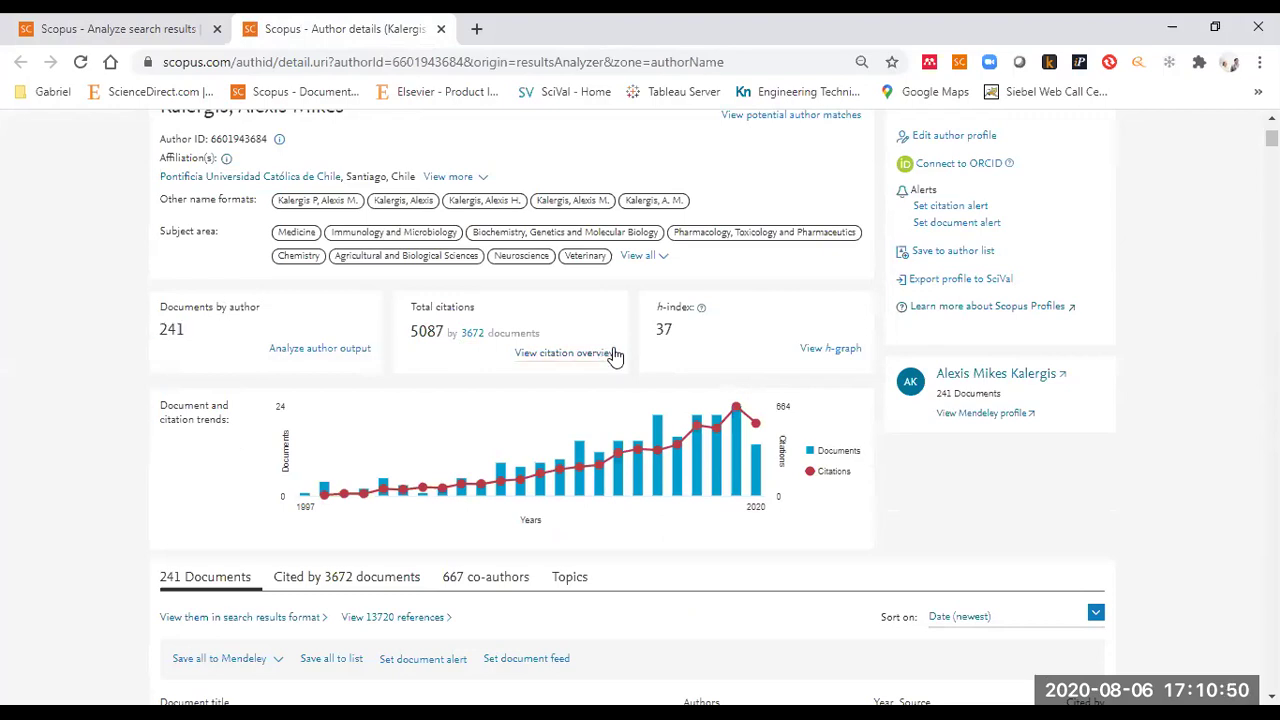
double_click(664, 332)
left_click(665, 336)
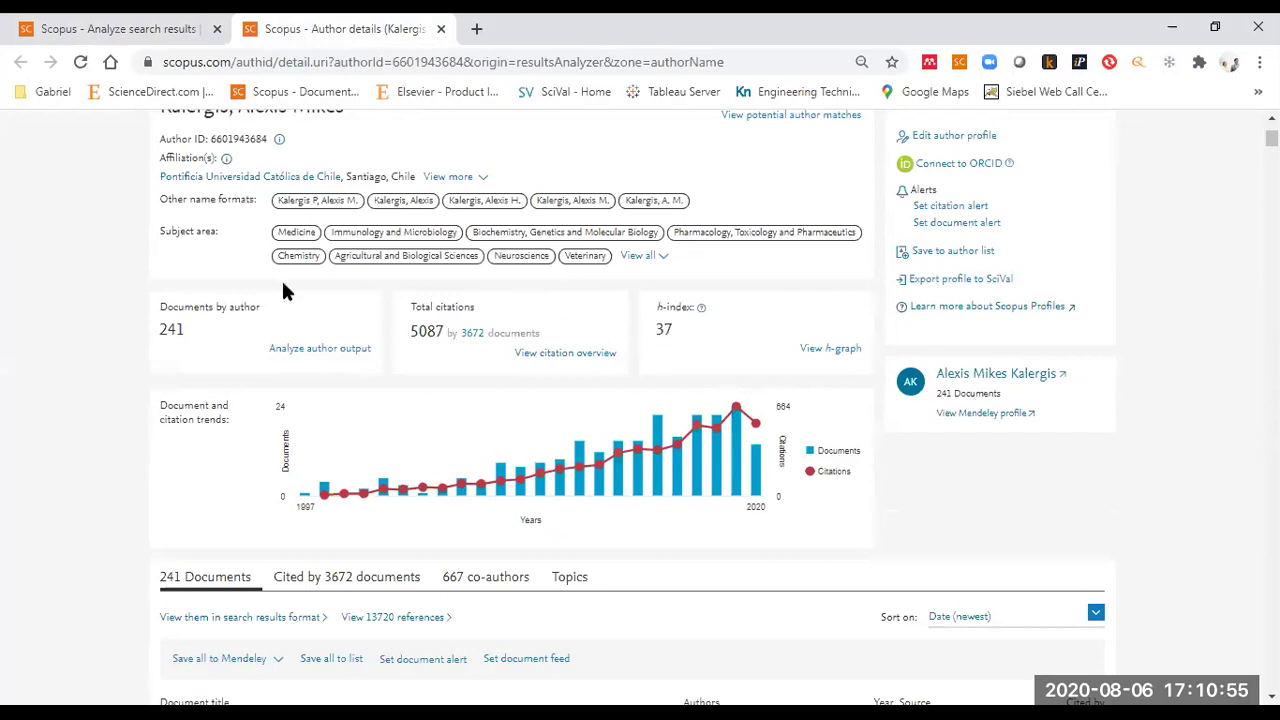
- Compare the author's document count and total citations with the h-index, highlighting each figure in turn
double_click(172, 329)
left_click(427, 332)
double_click(427, 332)
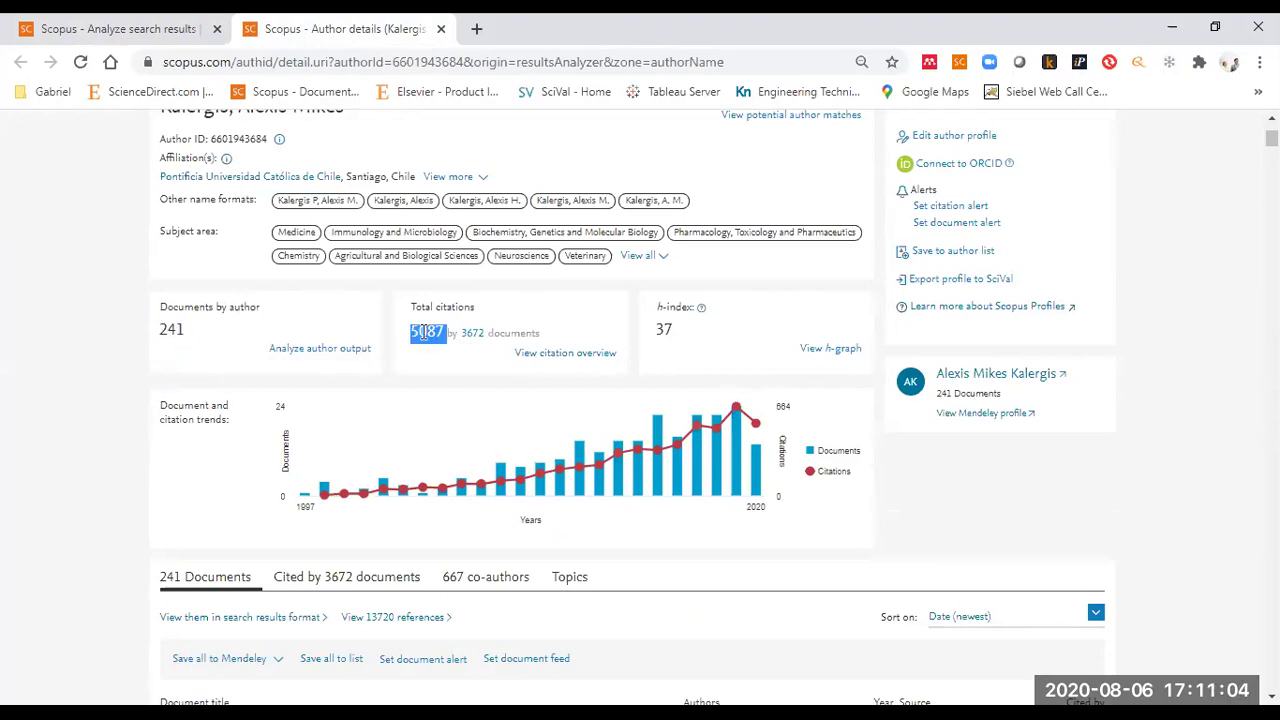
double_click(665, 332)
double_click(166, 330)
left_click(179, 335)
double_click(662, 329)
scroll(650, 340, "down", 1)
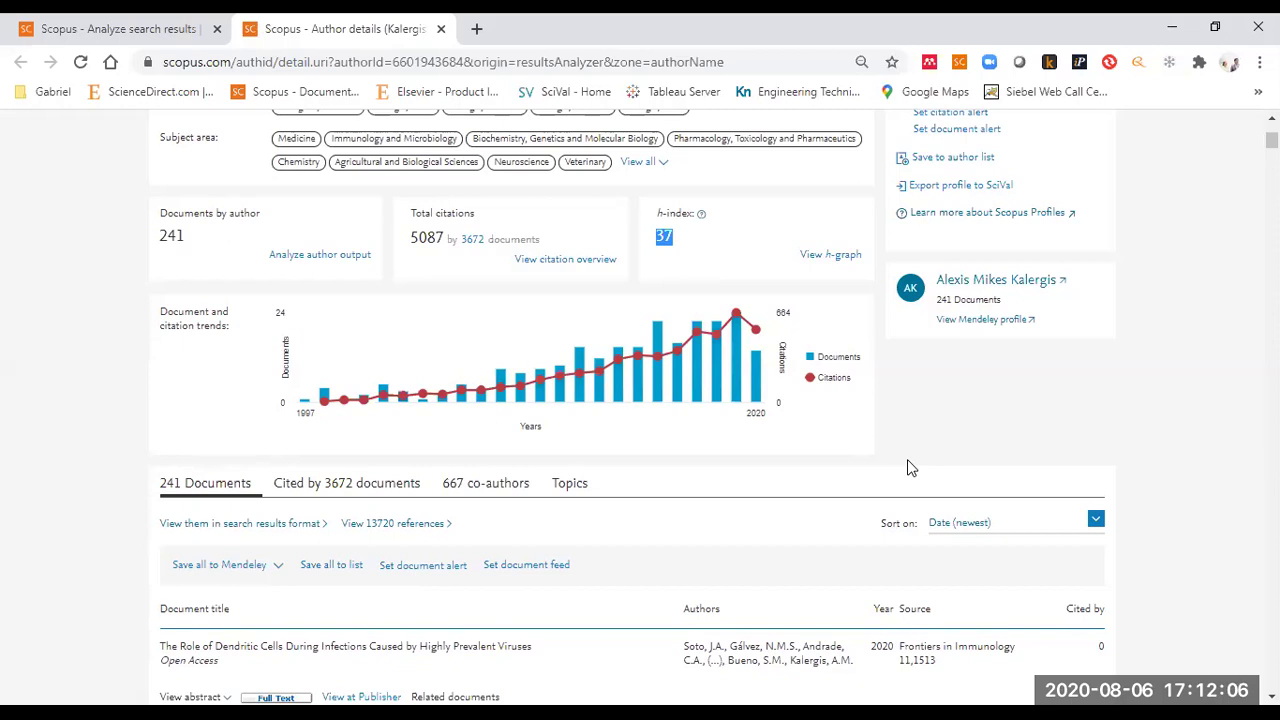
left_click(907, 400)
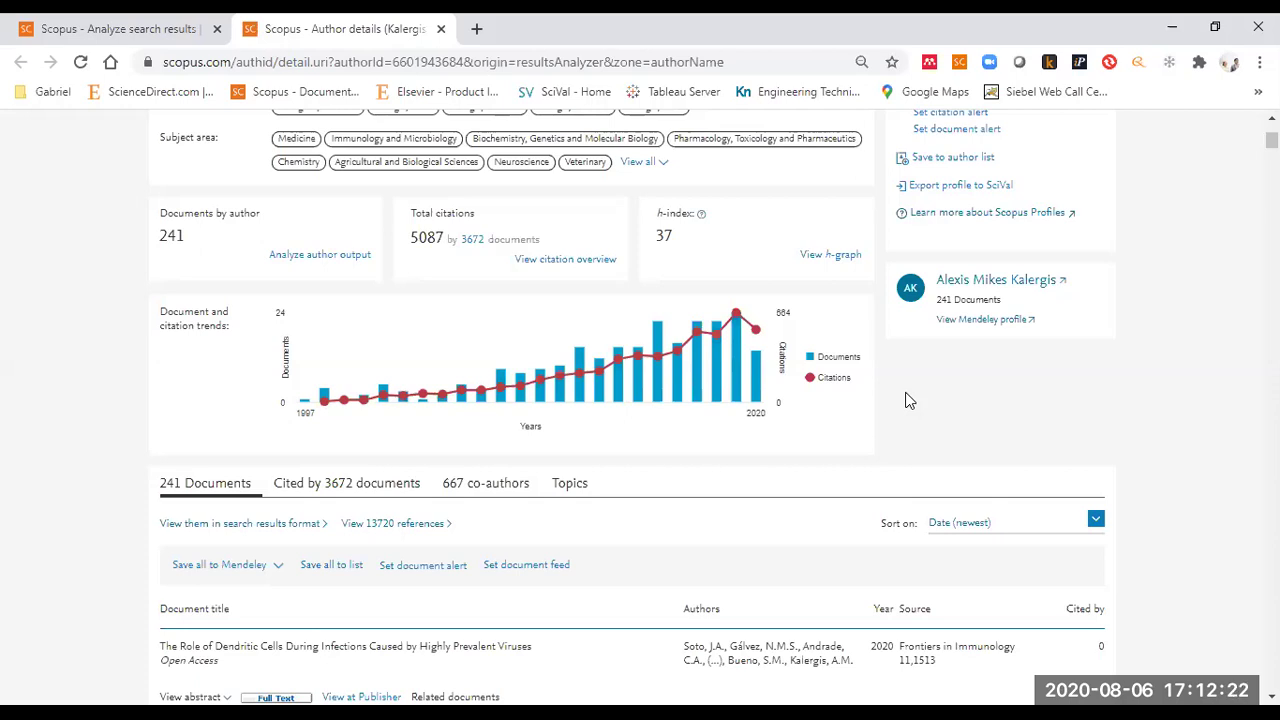
- Show the list of co-authors in the top-ranked author's profile
scroll(646, 283, "up", 3)
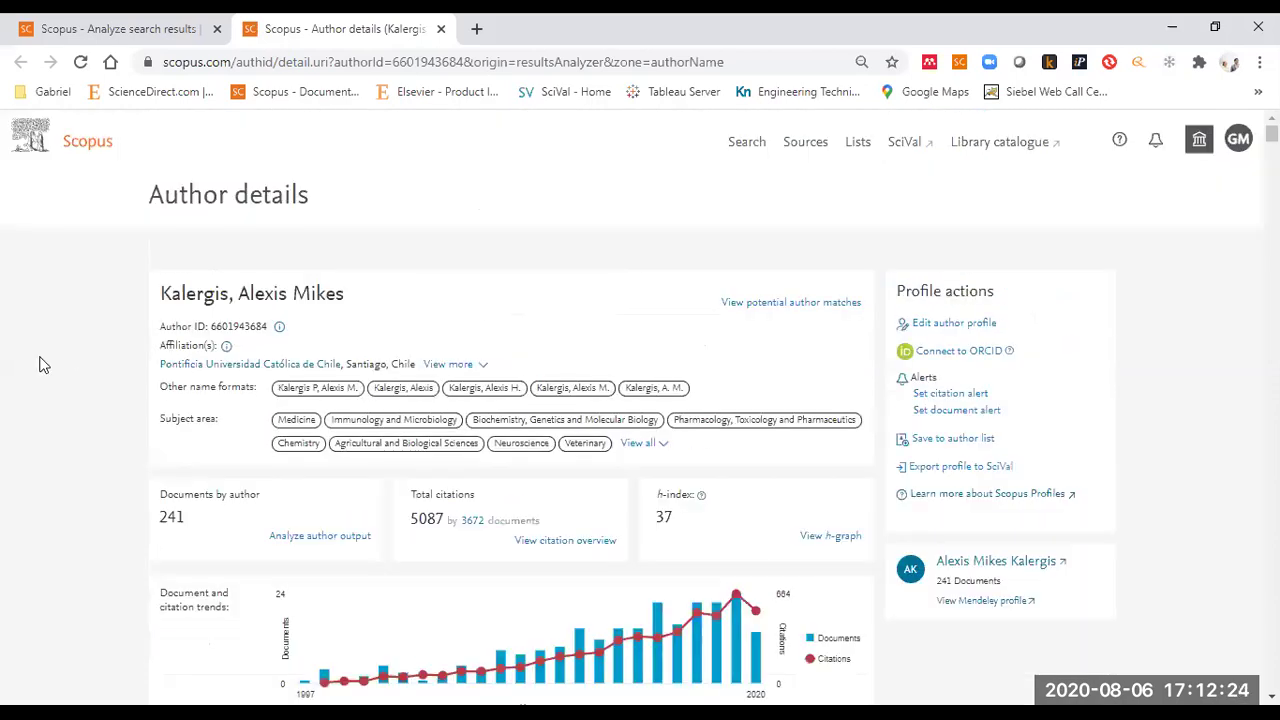
scroll(40, 365, "down", 5)
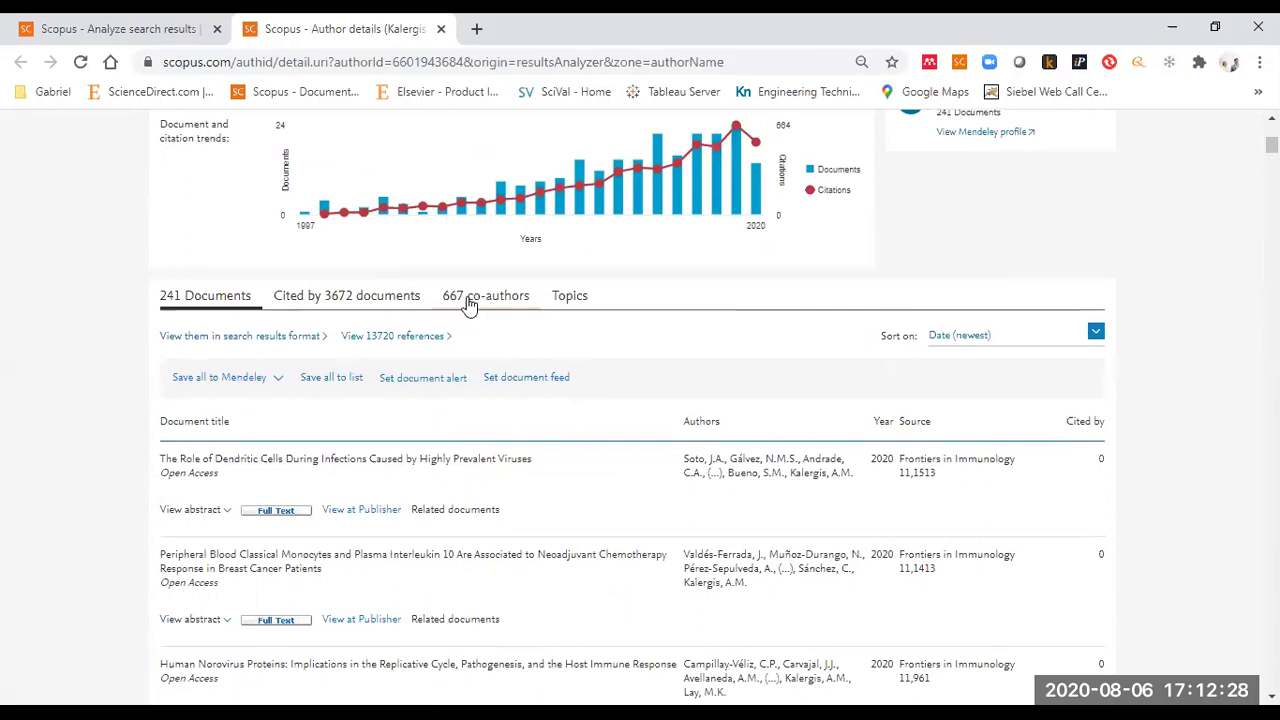
left_click(475, 295)
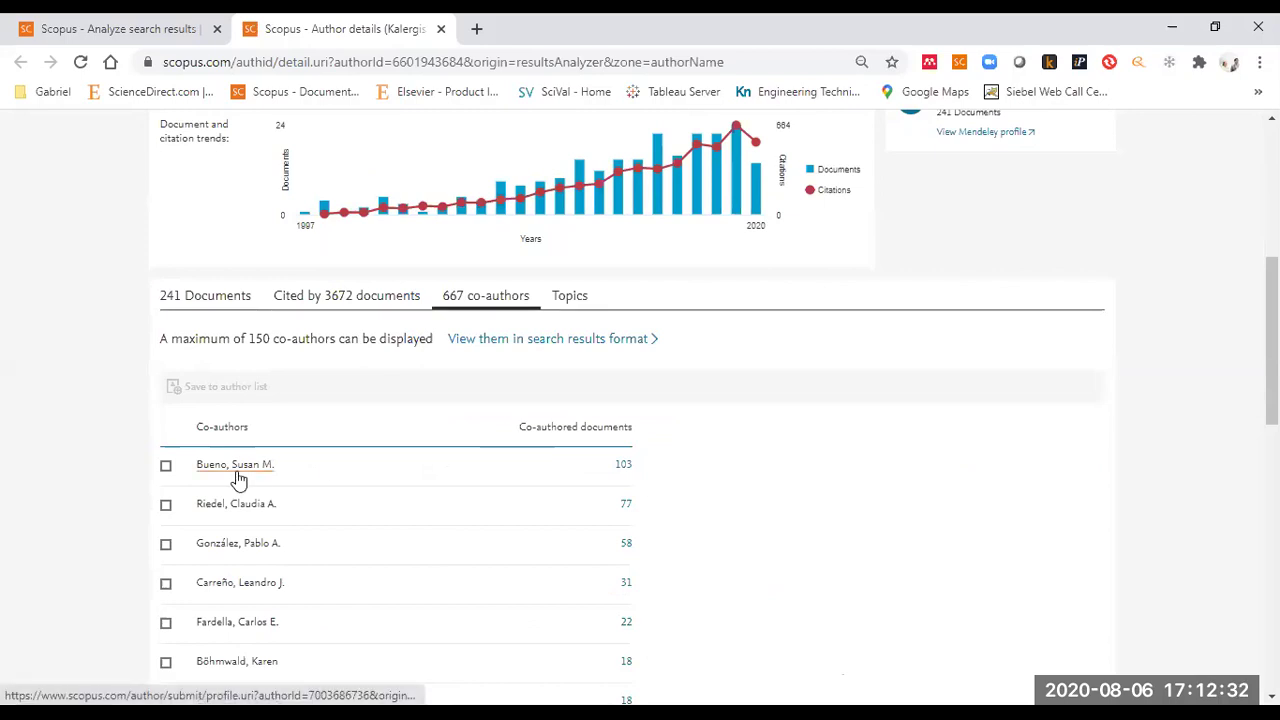
- Return to the Documents by author analysis and highlight the second-ranked author's name in the list
key("ctrl+shift+Tab")
scroll(510, 278, "down", 2)
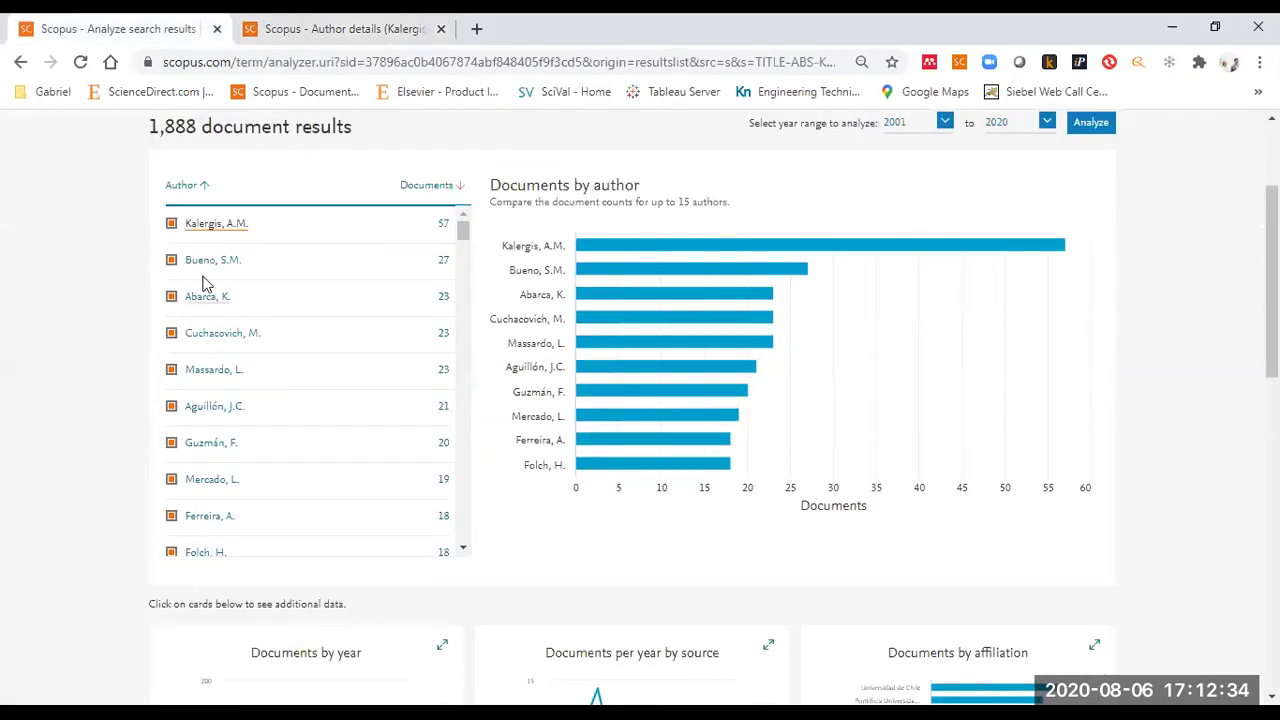
right_click(205, 266)
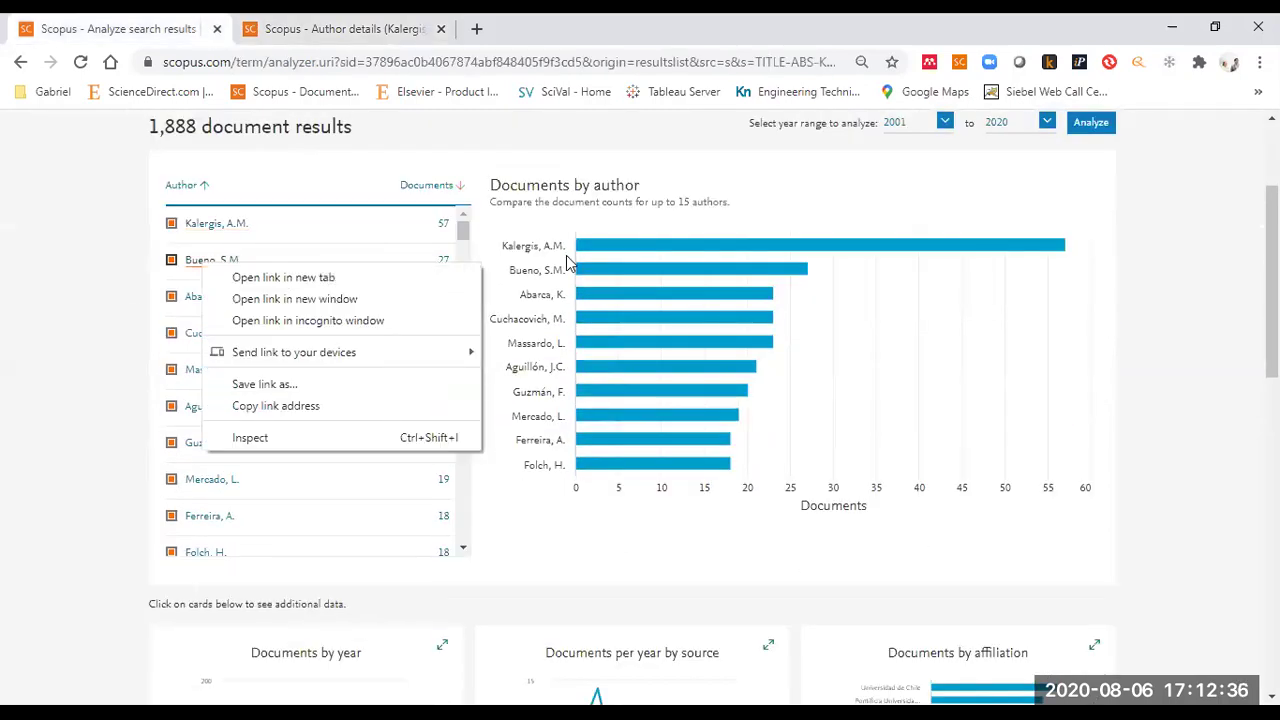
left_click(288, 262)
left_click_drag(294, 266, 170, 268)
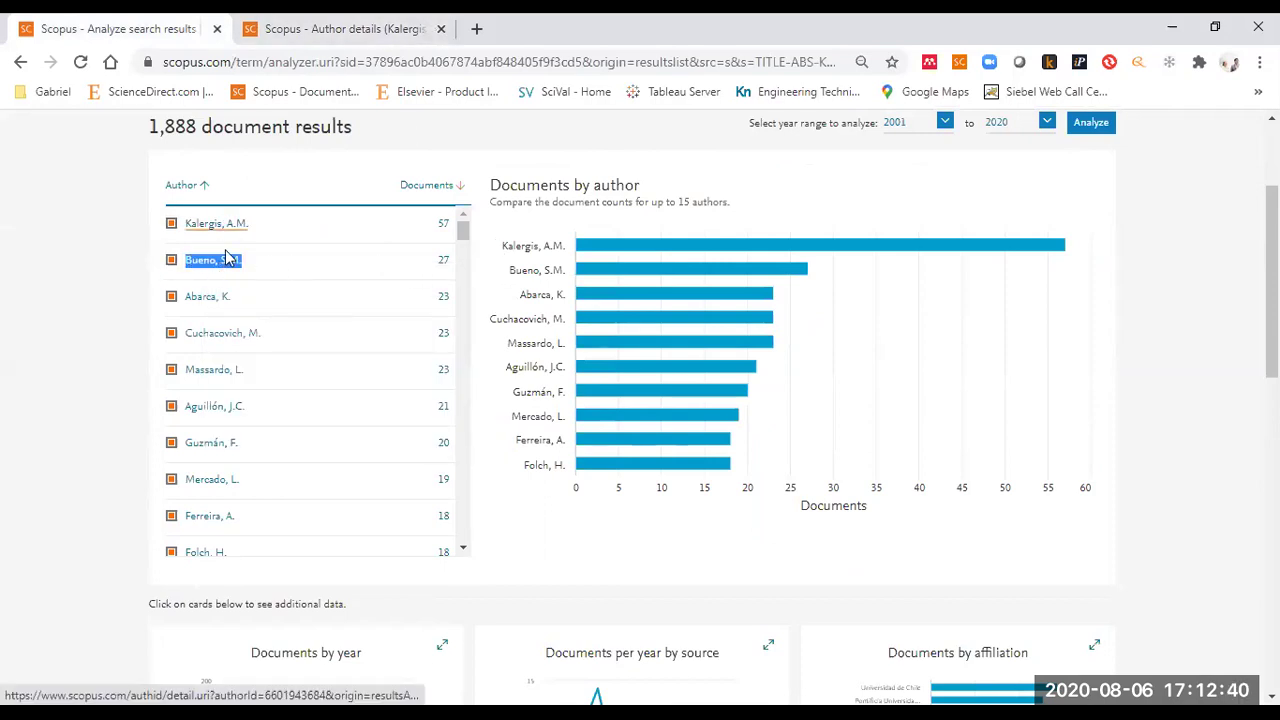
- Review the top-ranked author's profile and metrics once more, and close the profile
left_click(286, 29)
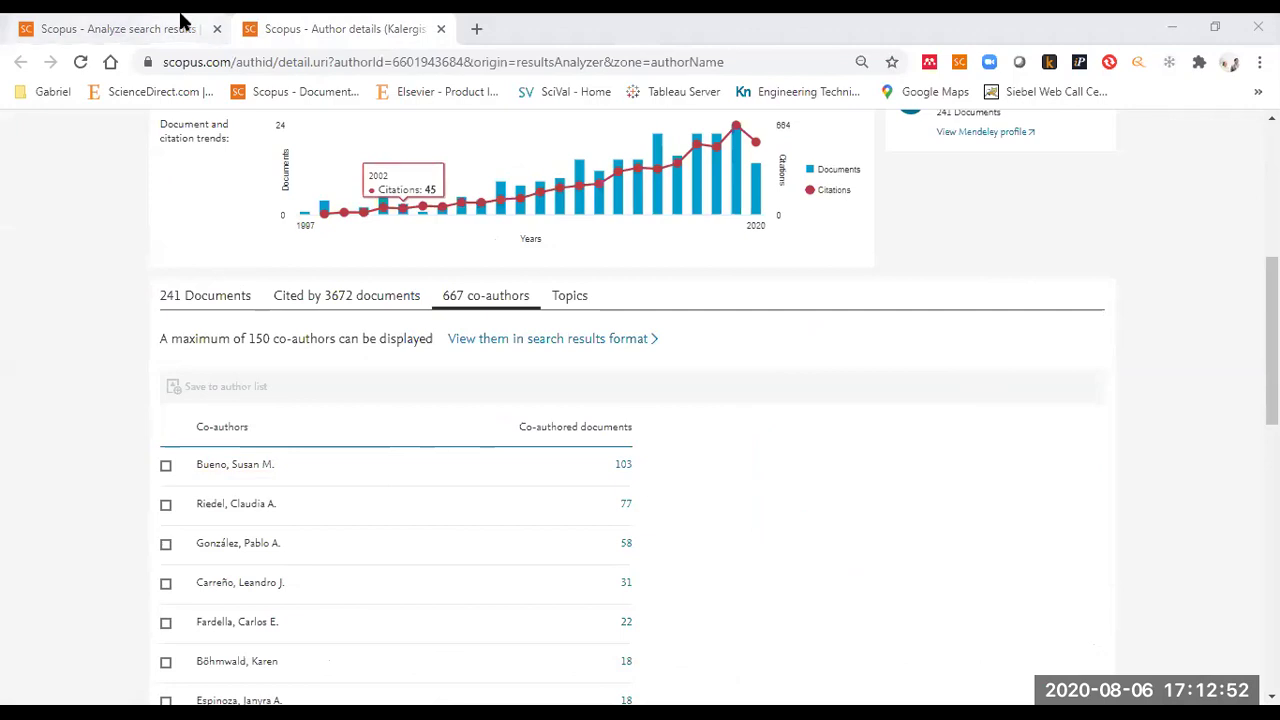
scroll(605, 345, "up", 5)
scroll(554, 340, "down", 2)
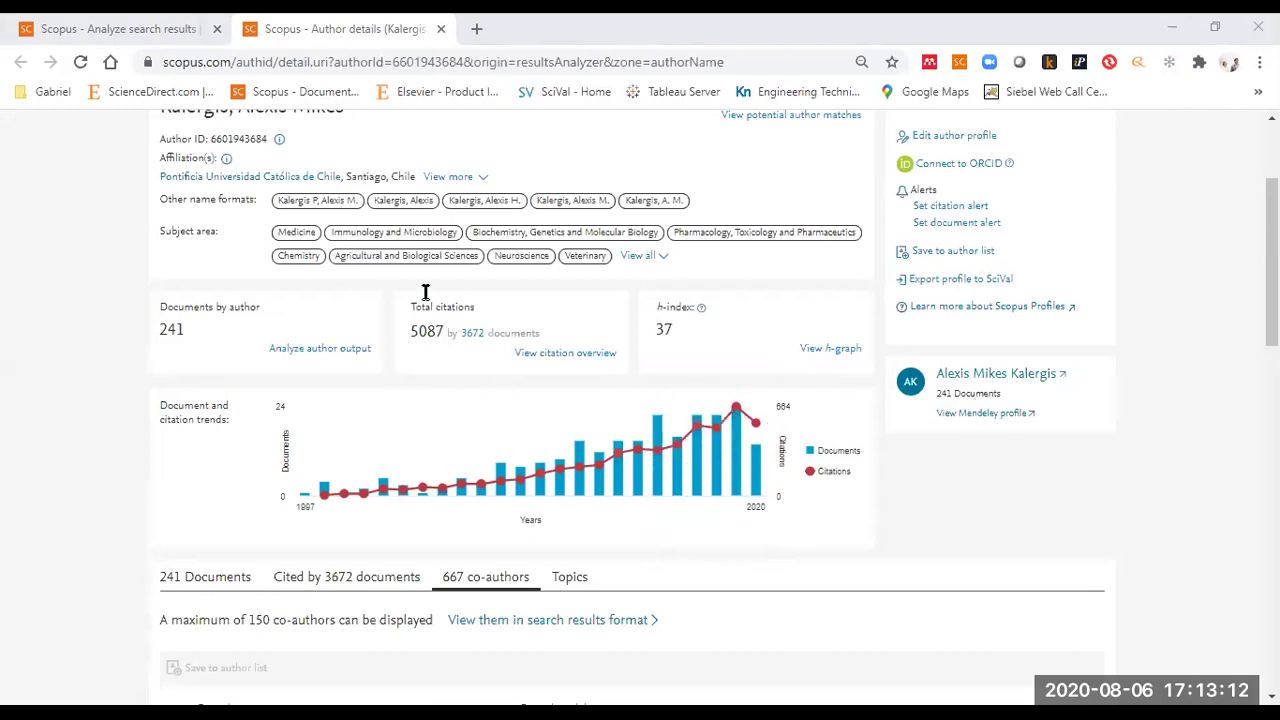
left_click(440, 30)
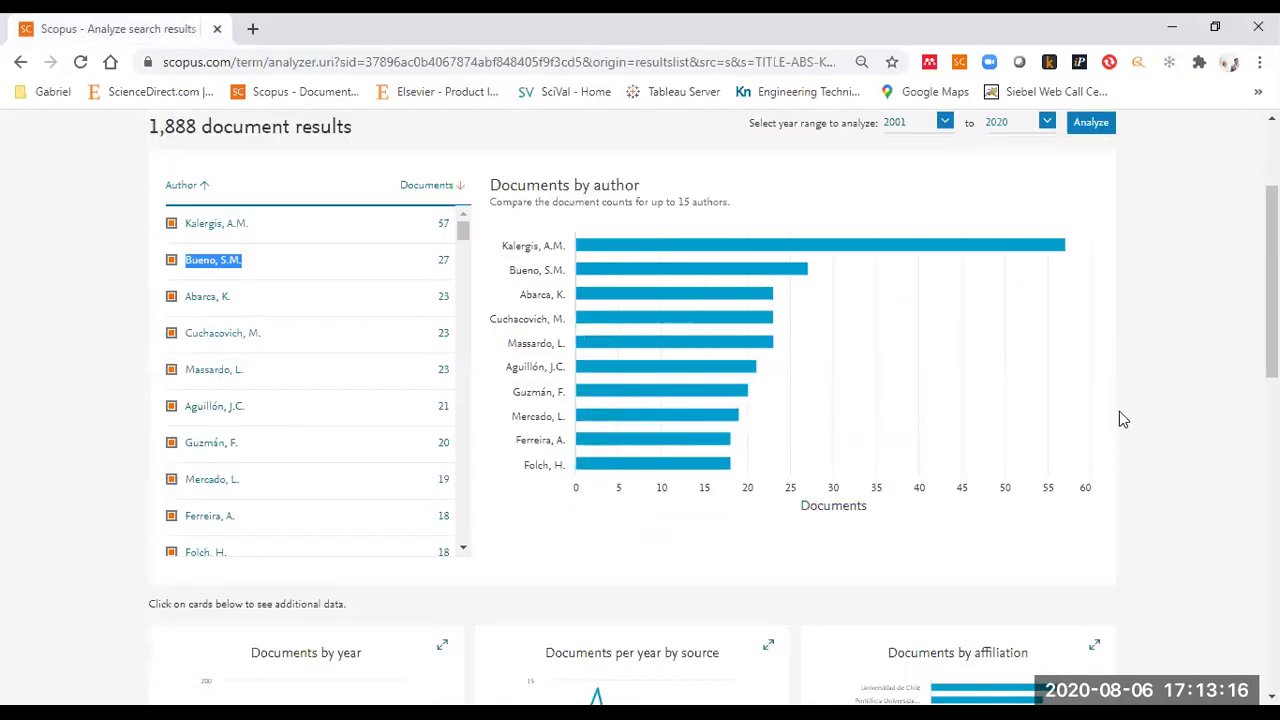
- Open the Documents per year by source analysis and point out the search query limited to Chile
scroll(1110, 419, "down", 4)
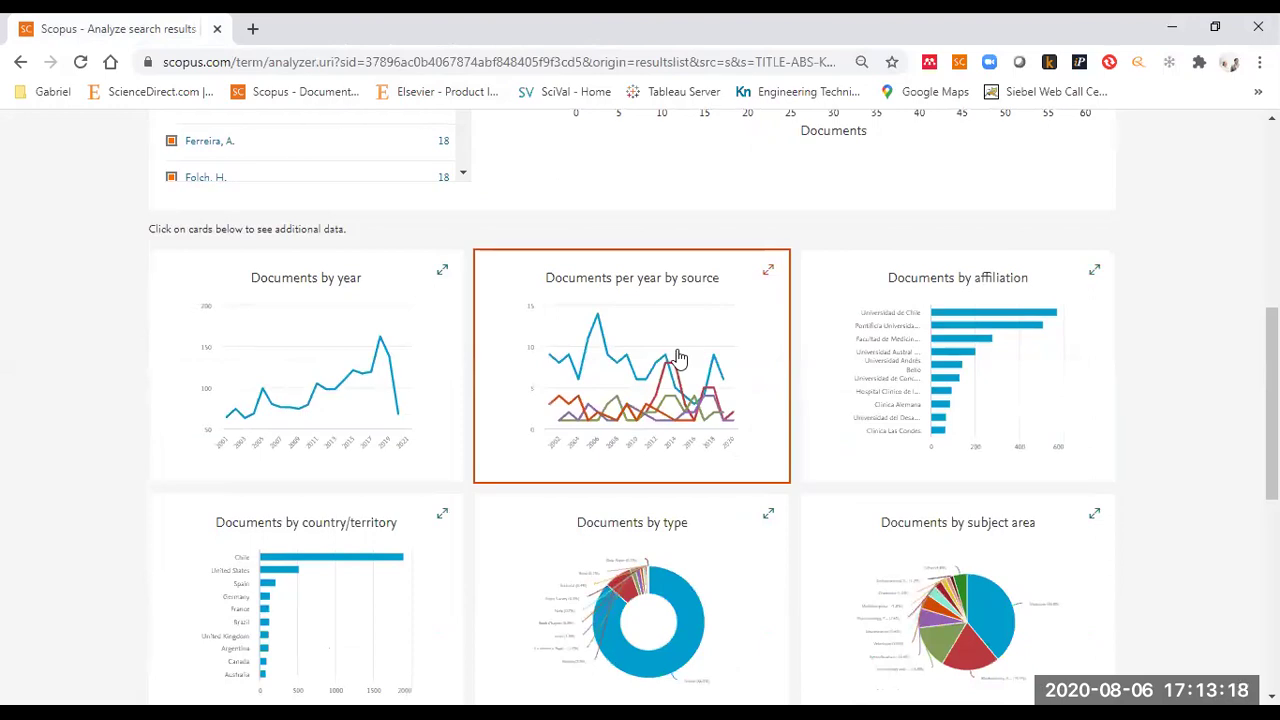
left_click(679, 358)
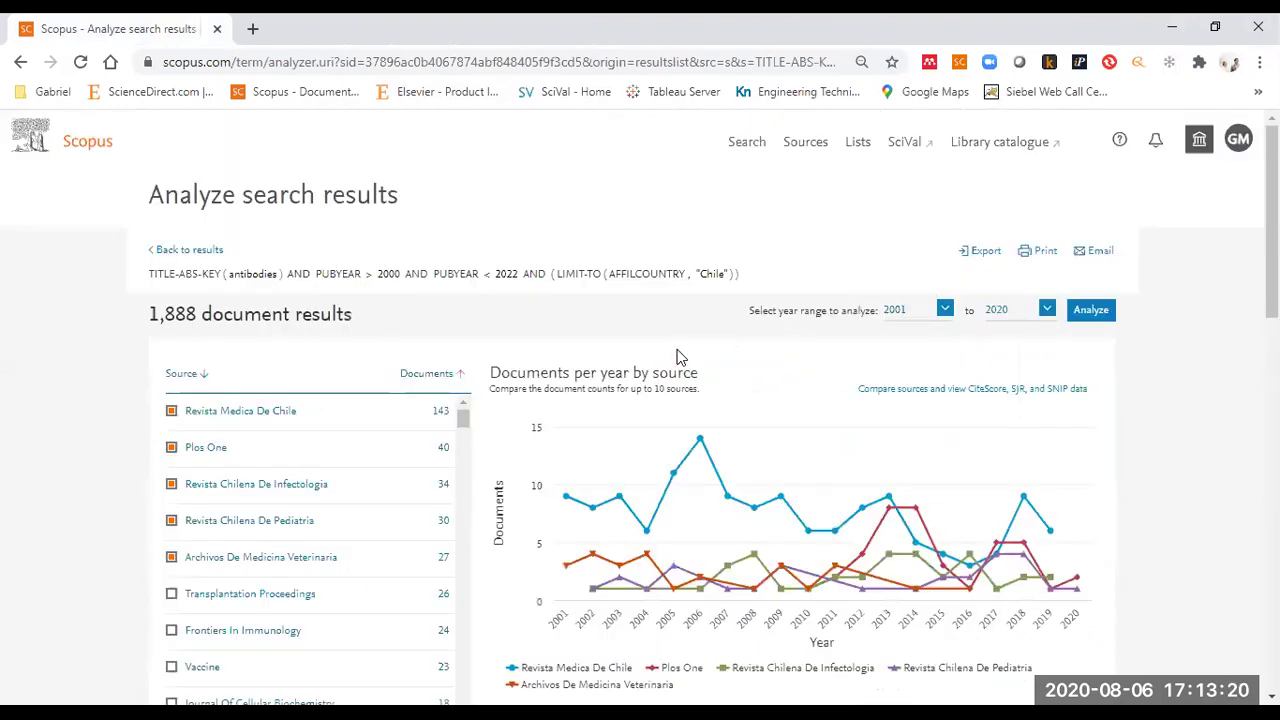
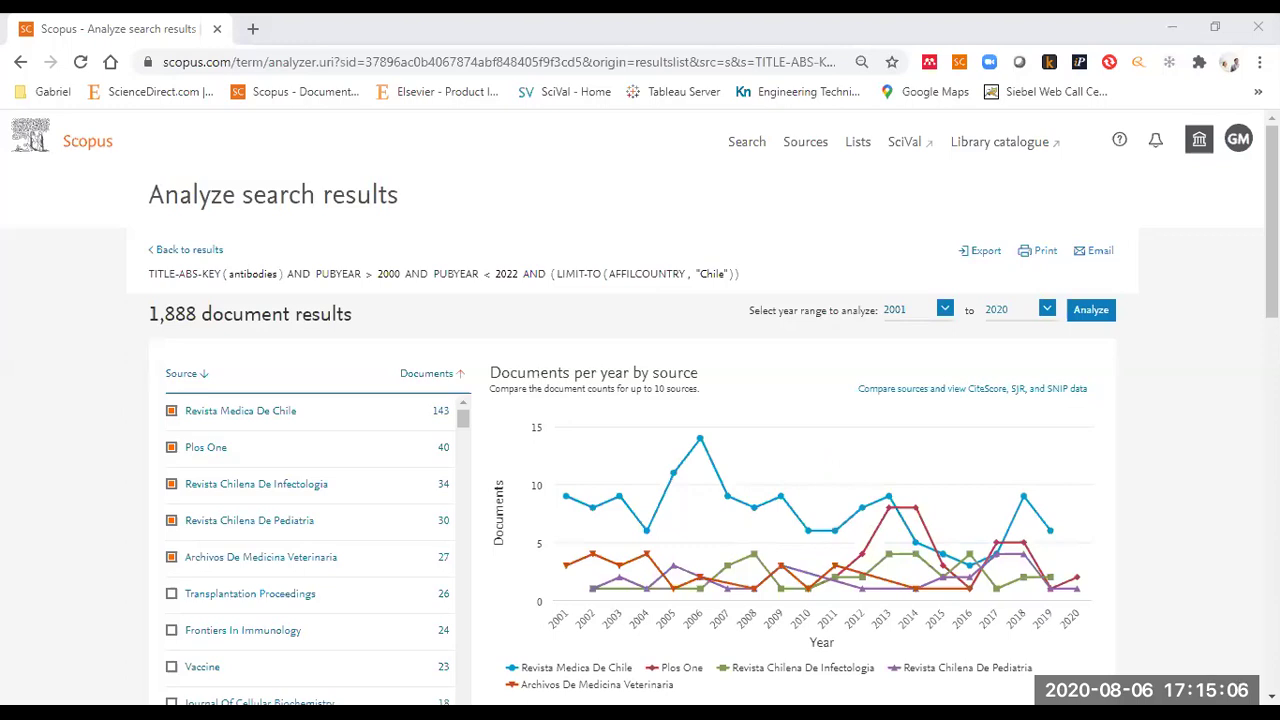
mouse_move(915, 508)
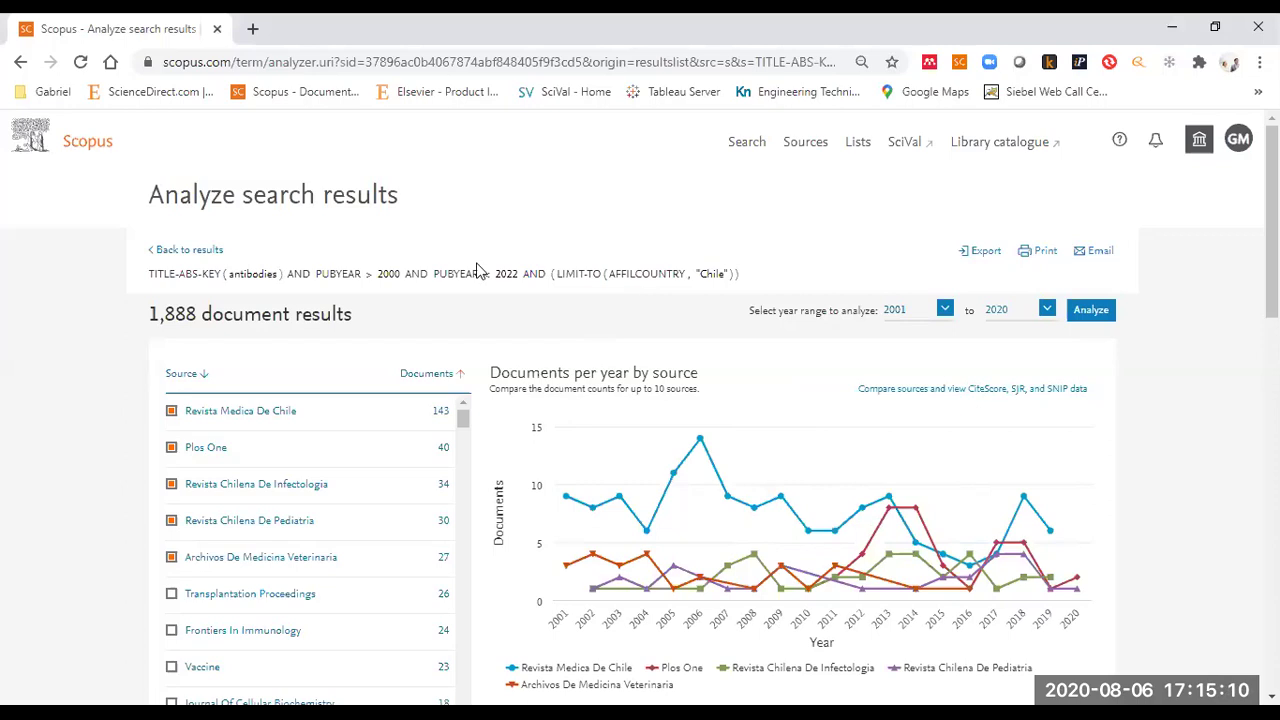
left_click_drag(207, 273, 145, 275)
left_click(536, 293)
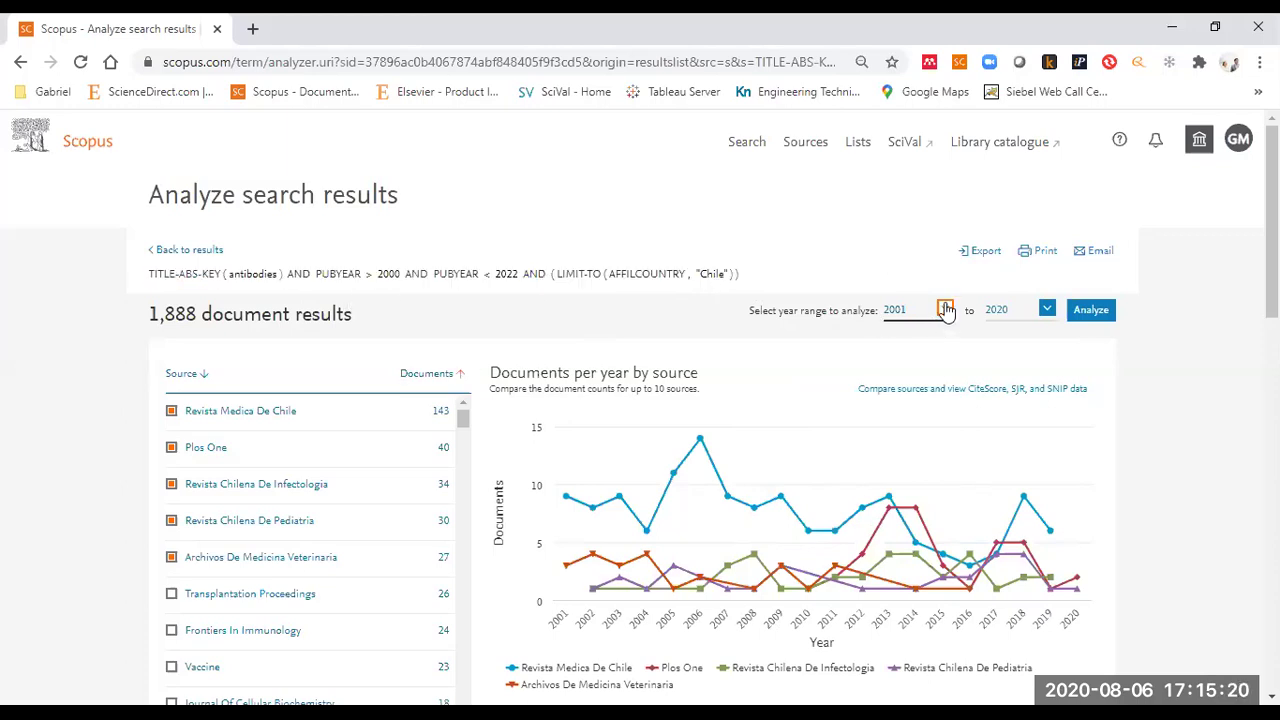
- Open the source pages of Revista Medica De Chile, Revista Chilena De Infectologia and Revista Chilena De Pediatria in separate new tabs
scroll(1200, 372, "down", 2)
scroll(1200, 372, "down", 1)
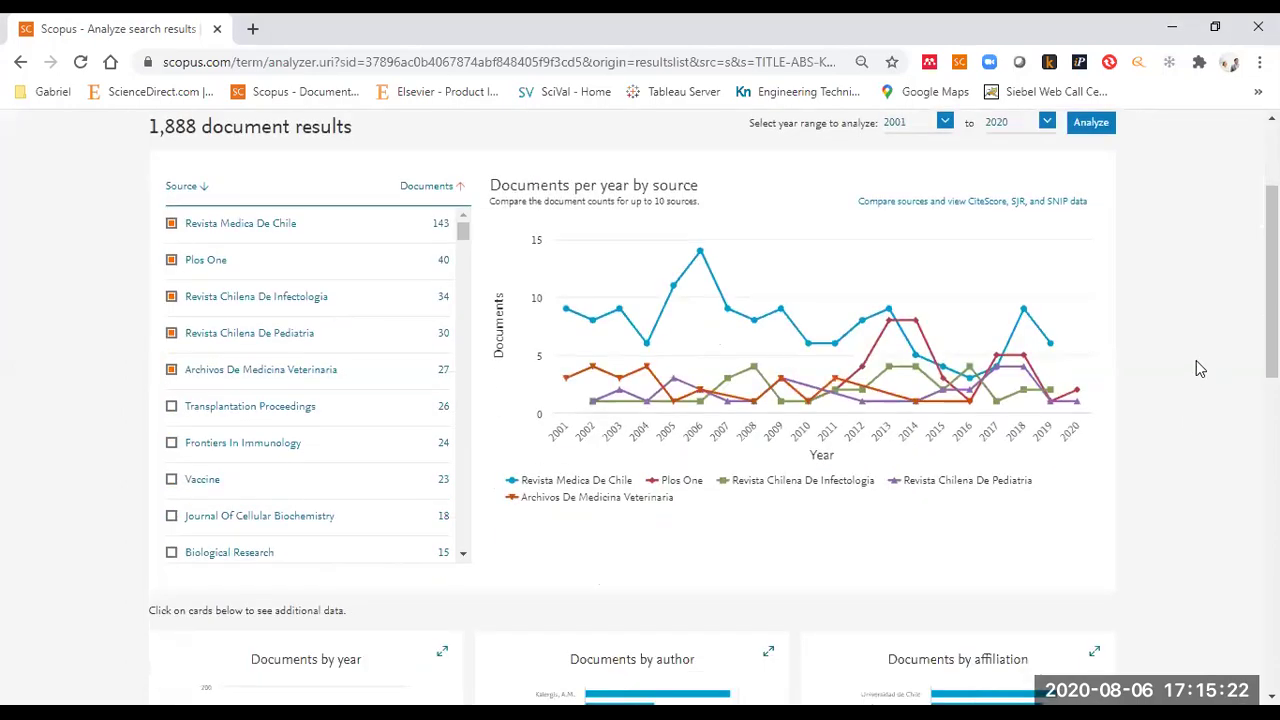
scroll(1179, 370, "down", 4)
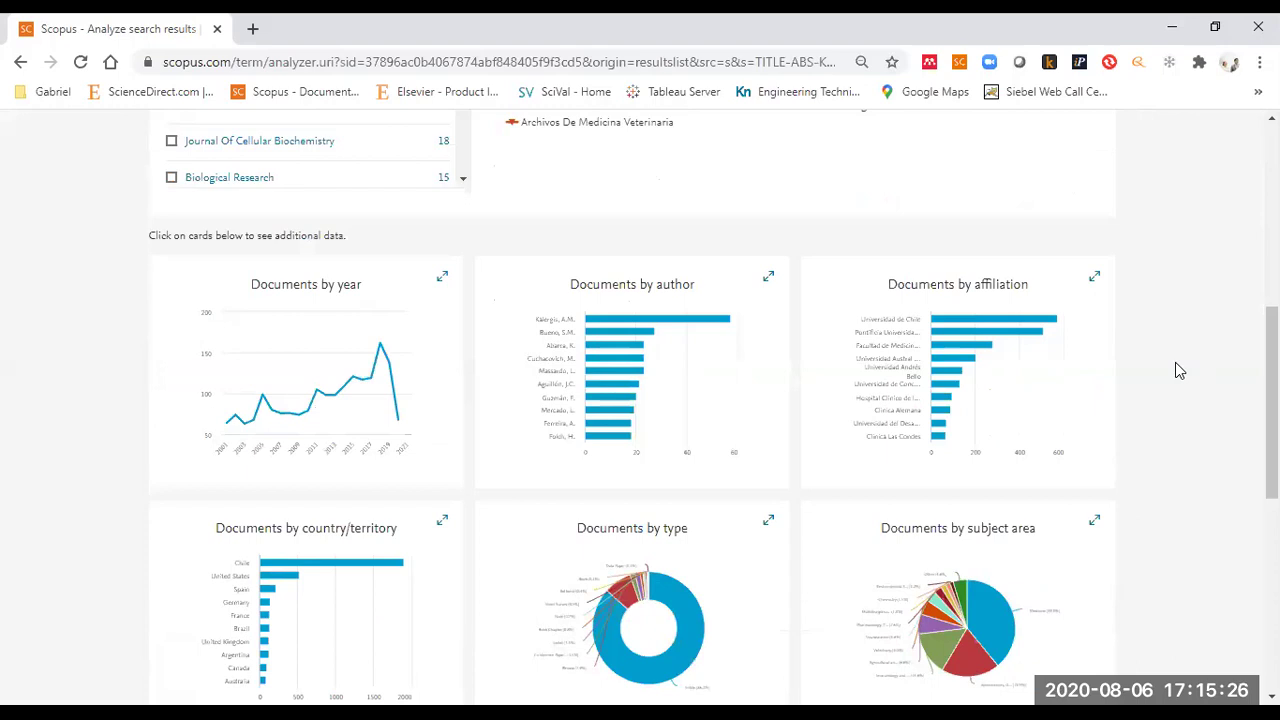
scroll(1180, 365, "up", 4)
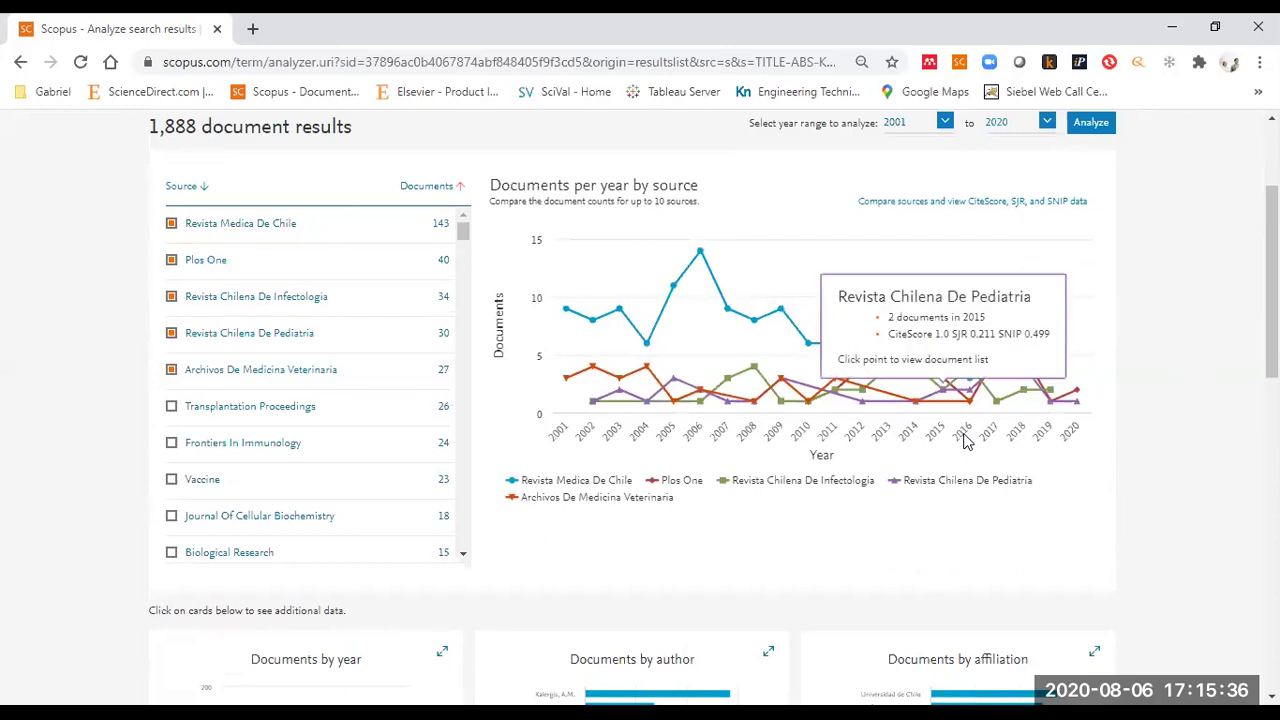
middle_click(274, 232)
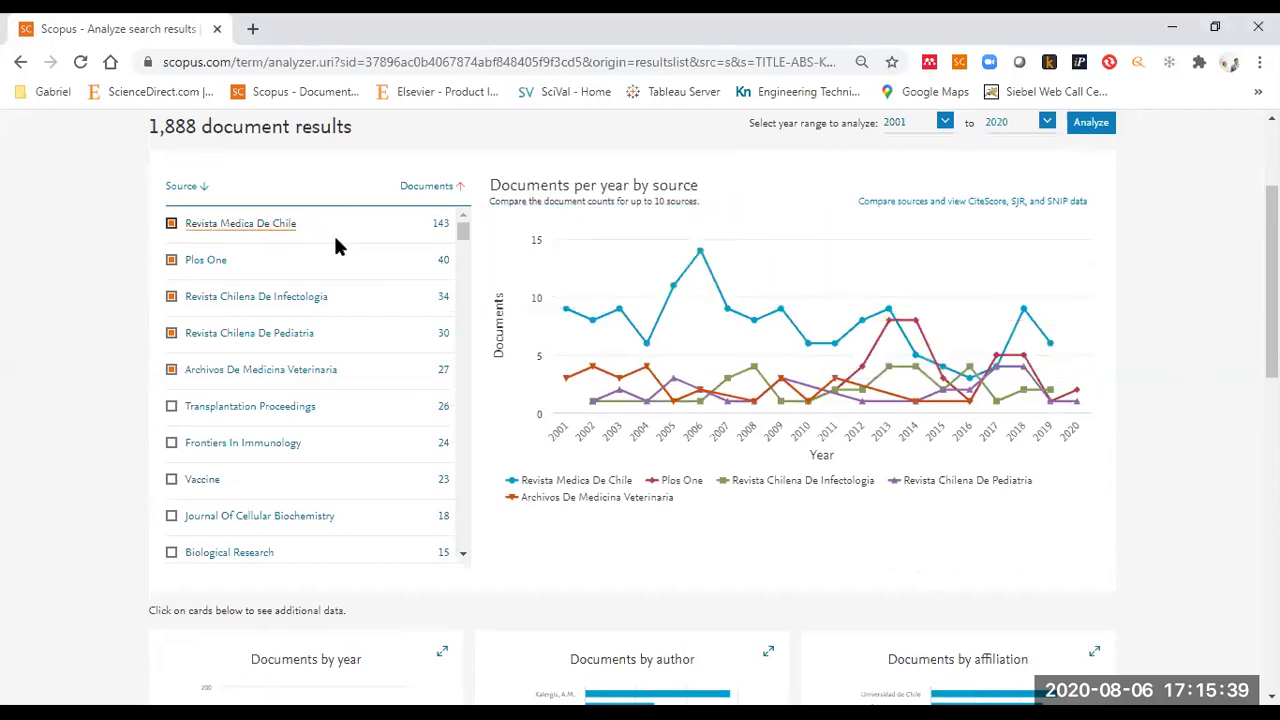
right_click(232, 302)
left_click(320, 316)
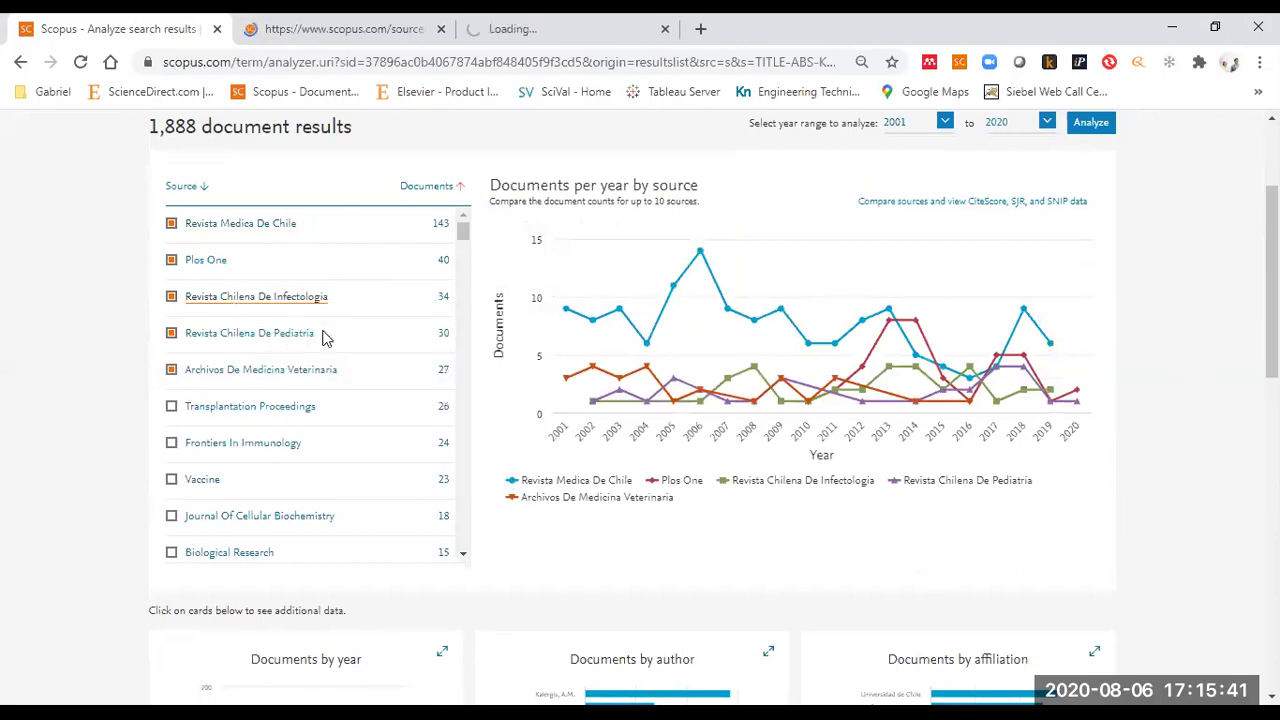
right_click(290, 337)
left_click(330, 347)
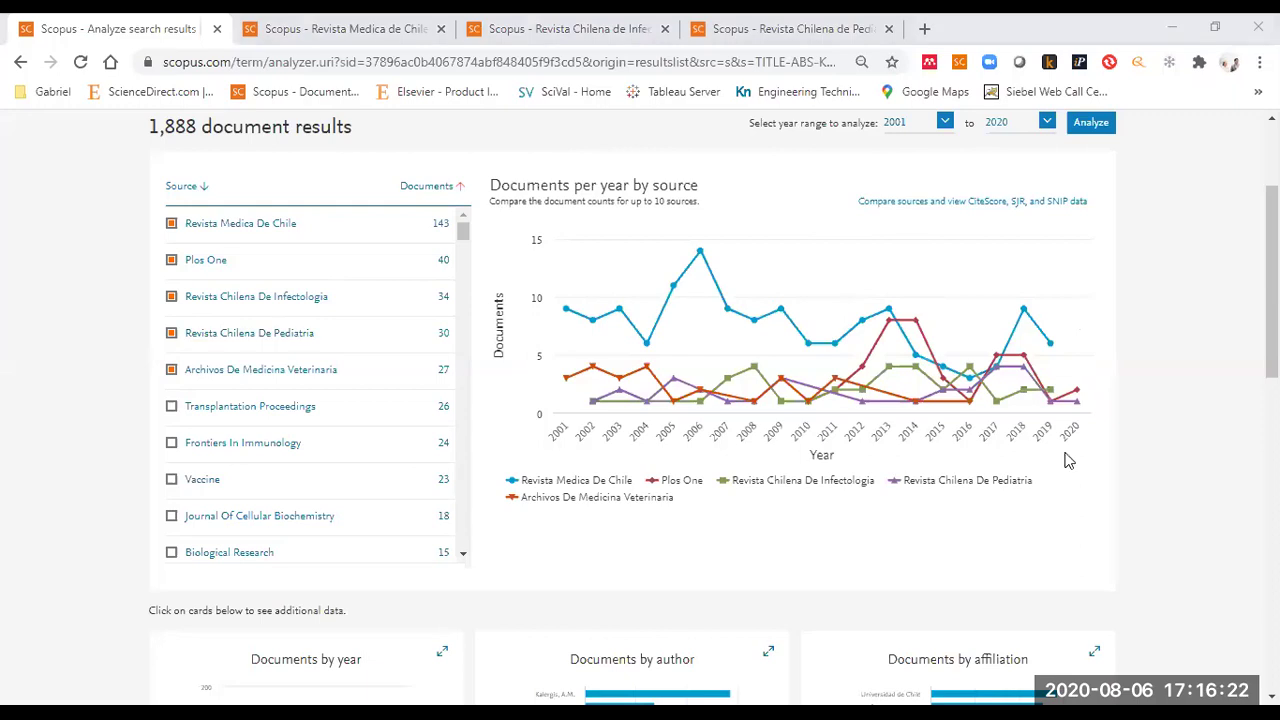
- Reopen the top-ranked author's profile in a new tab from the Documents by author analysis and highlight the document count
scroll(716, 490, "down", 3)
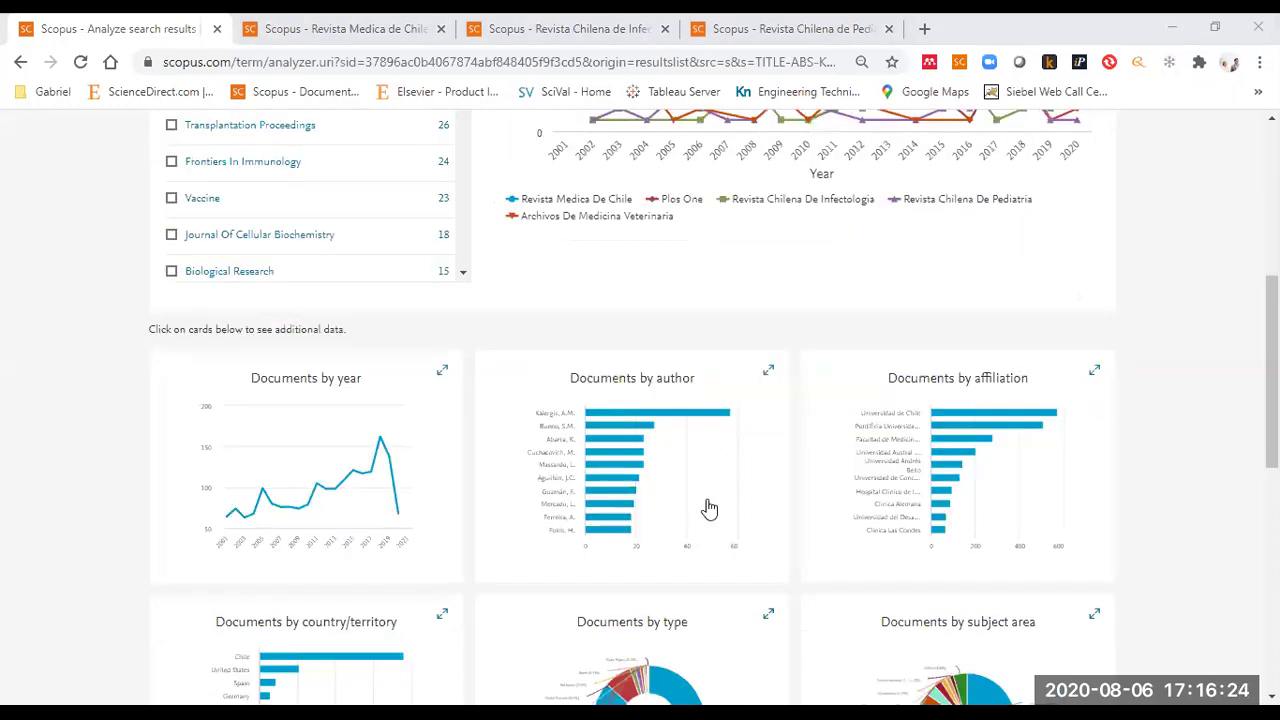
left_click(706, 506)
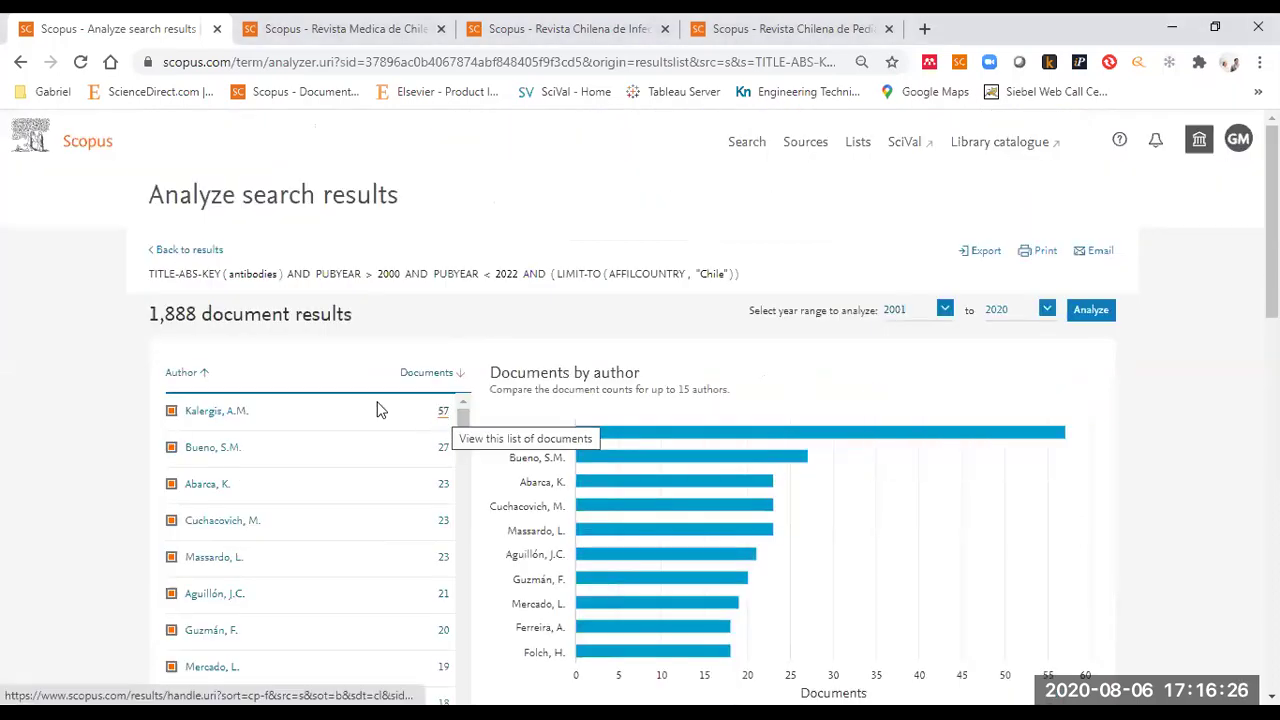
right_click(221, 413)
left_click(266, 432)
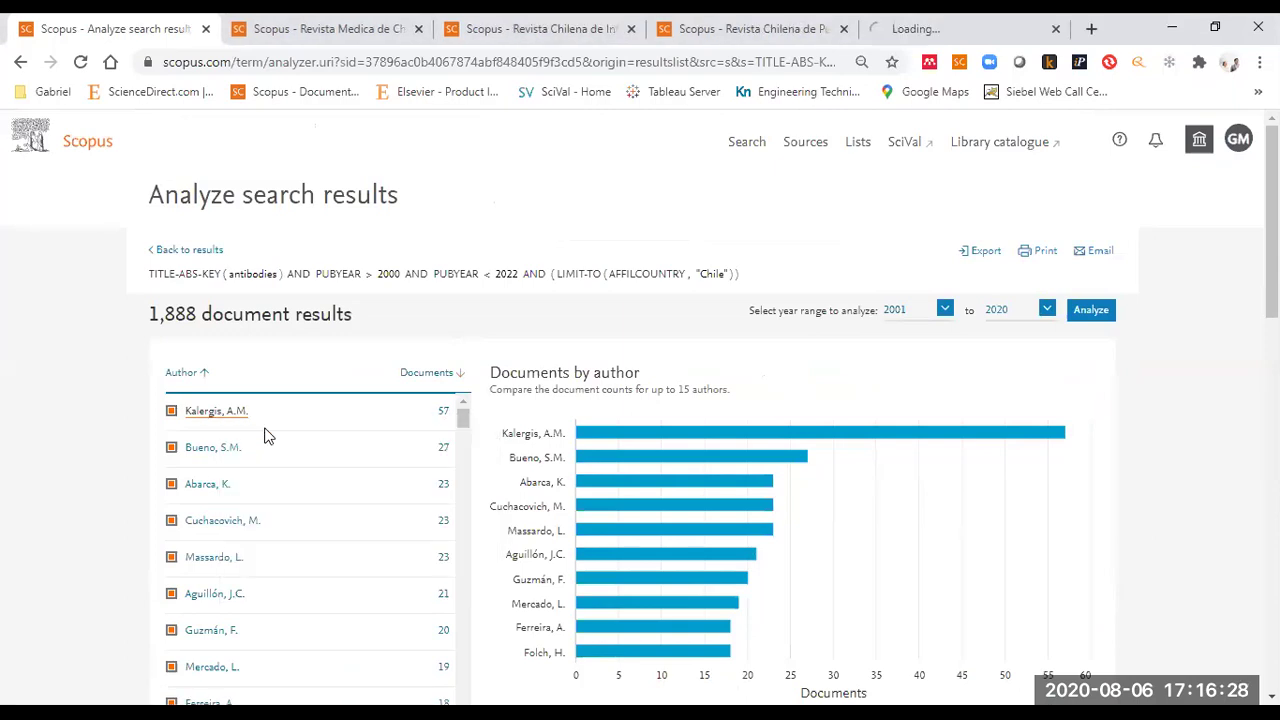
left_click(938, 31)
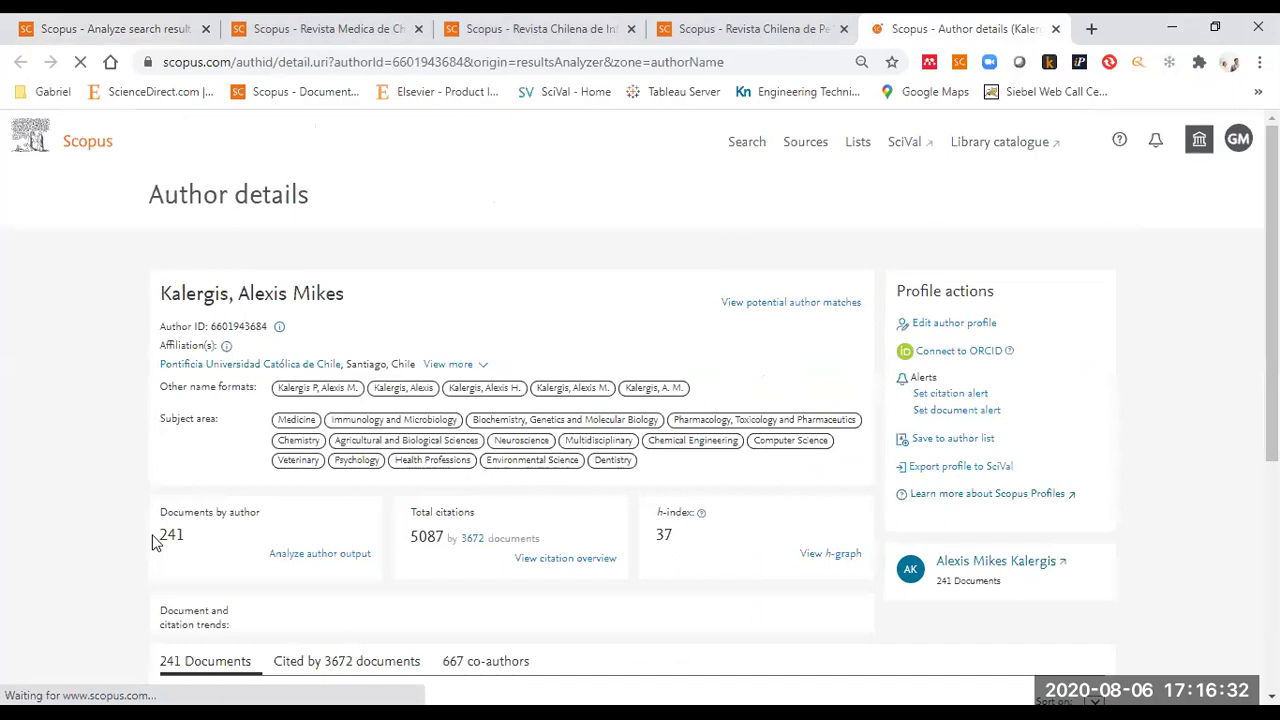
double_click(167, 538)
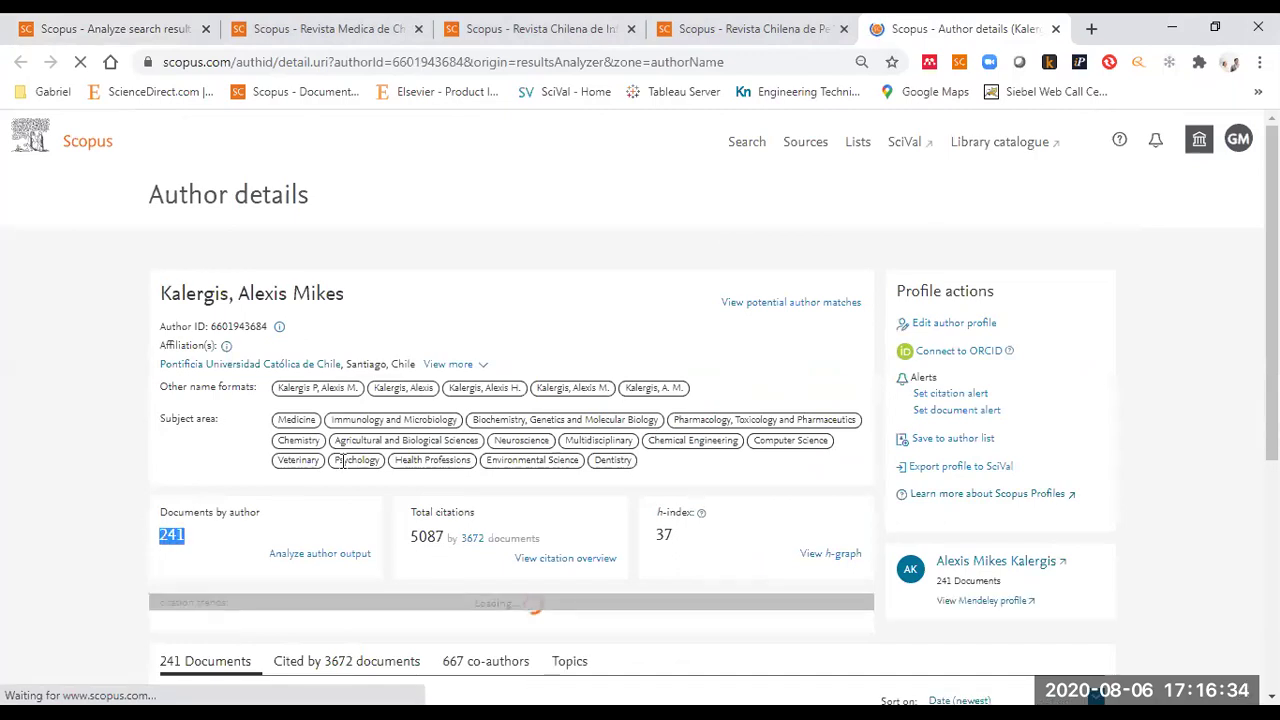
- Open the top-ranked author's document list in a new tab from the Documents by author analysis and switch to it
left_click(140, 24)
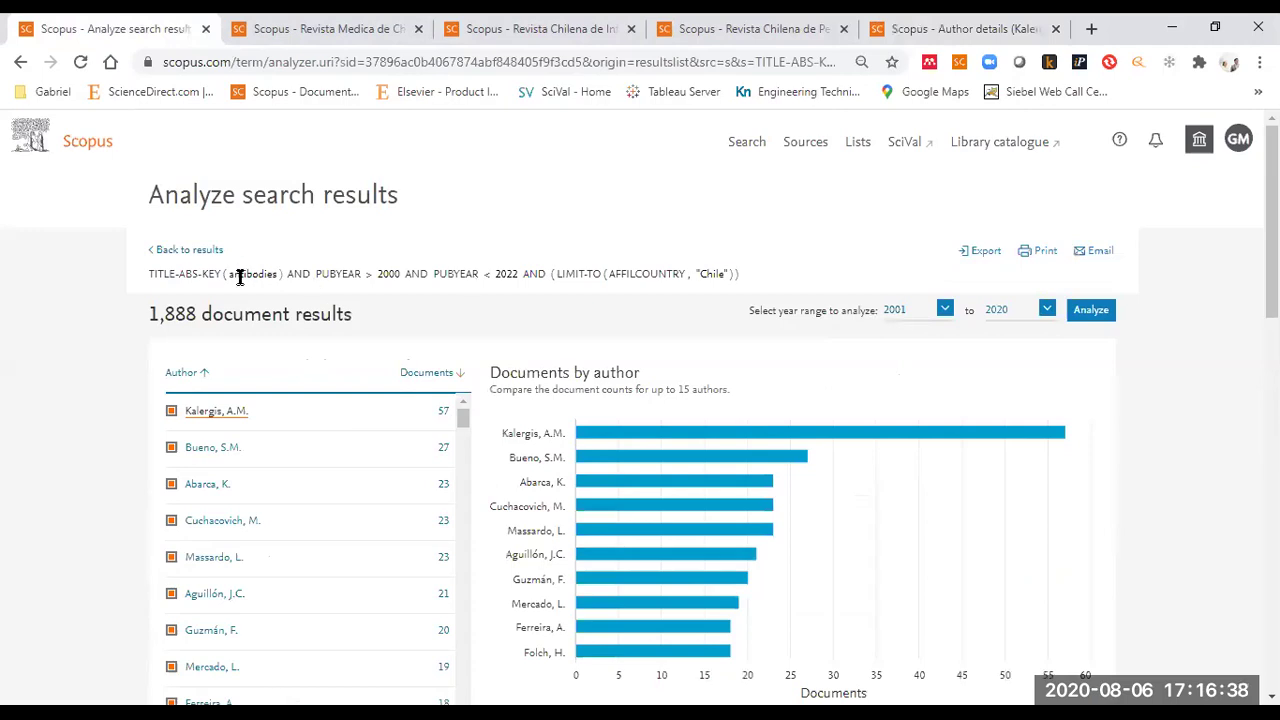
right_click(445, 414)
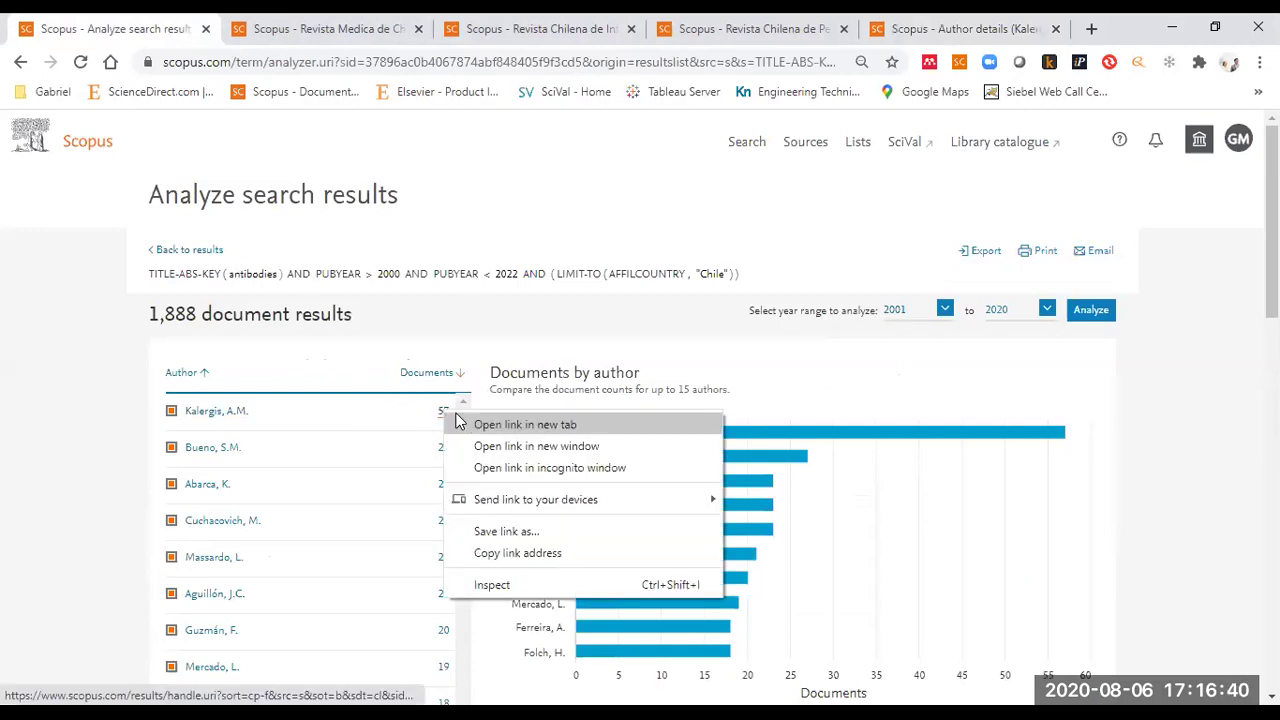
left_click(472, 424)
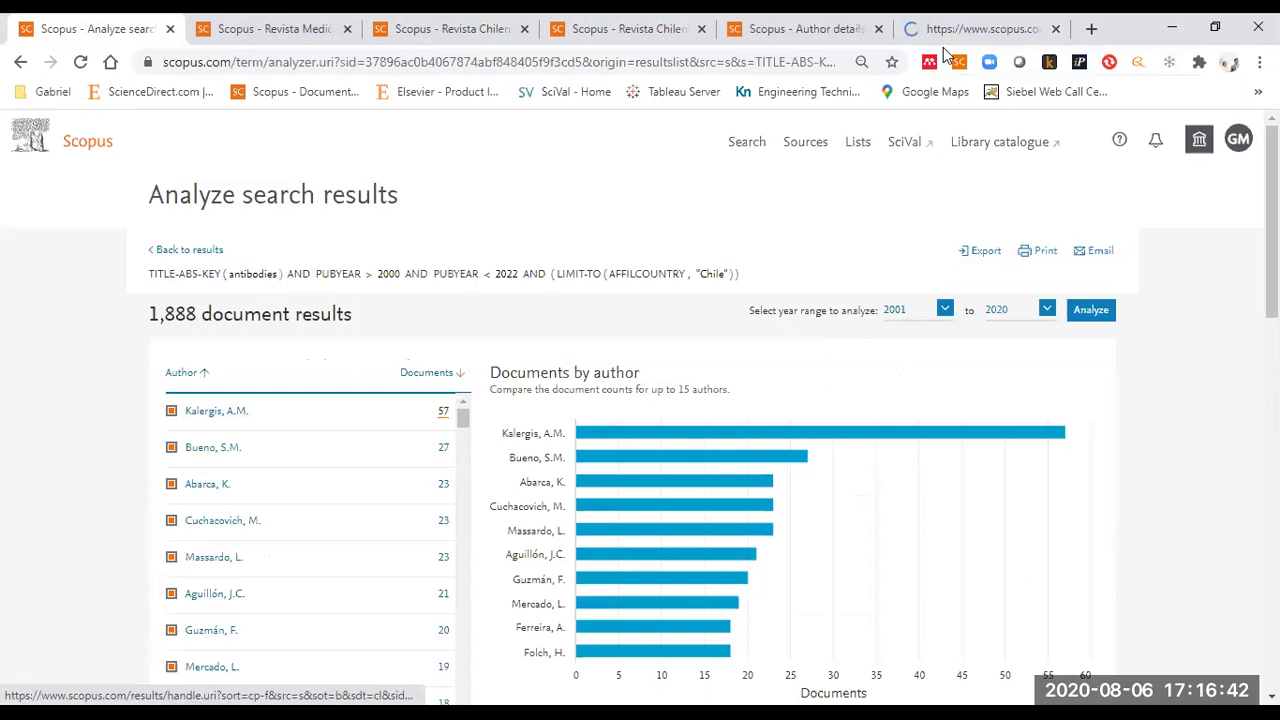
left_click(931, 30)
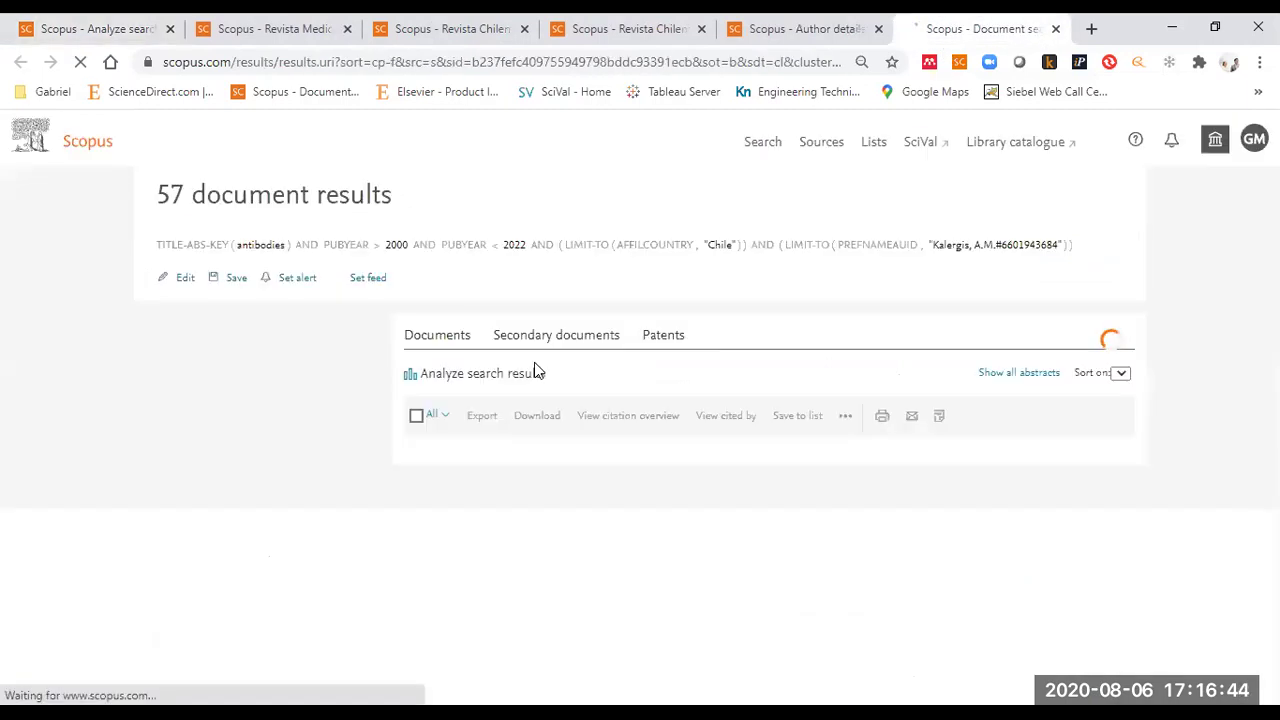
- Review the author's document list with the Year filter expanded, and close both the list and the author profile
scroll(555, 250, "down", 1)
scroll(555, 244, "down", 5)
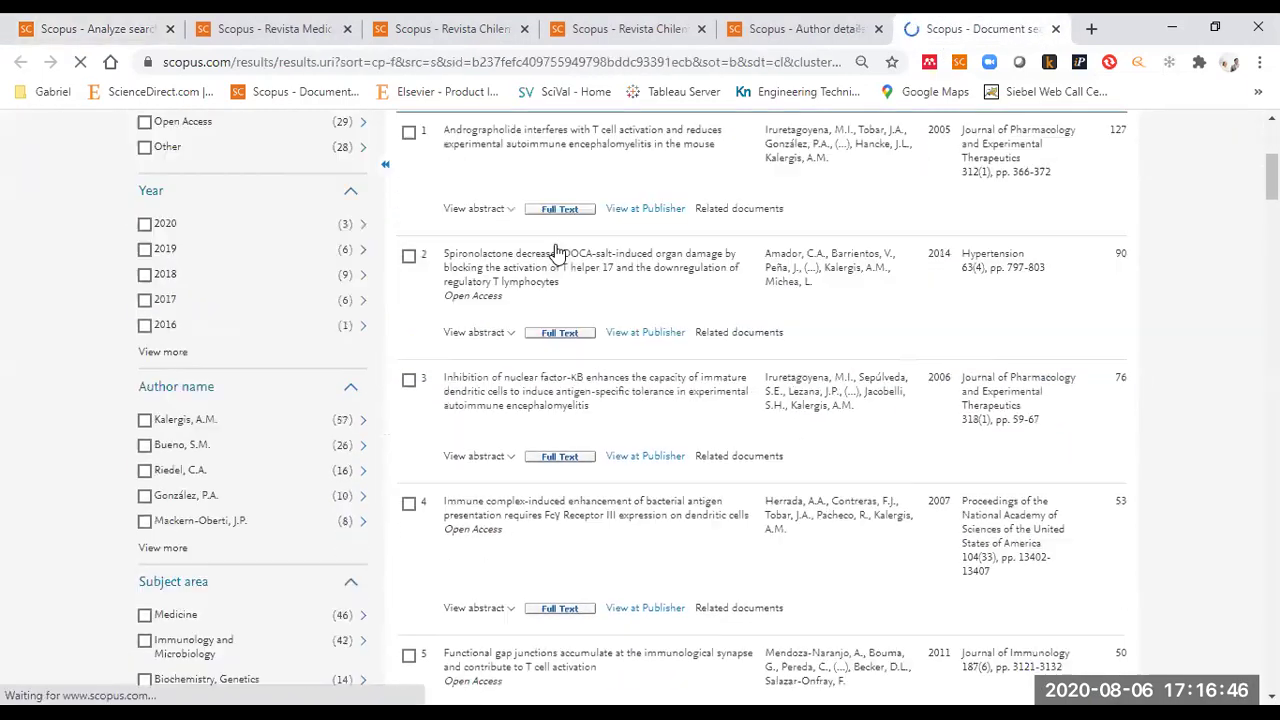
left_click(162, 157)
scroll(215, 450, "up", 2)
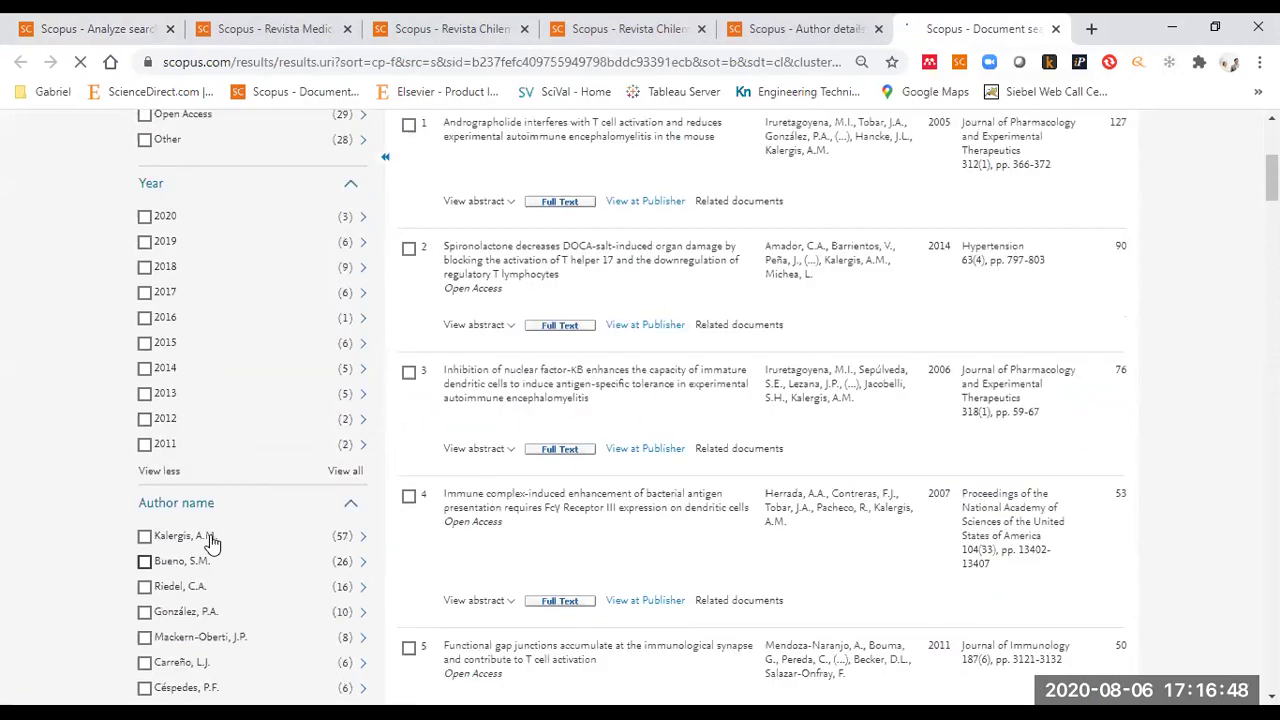
left_click(1055, 29)
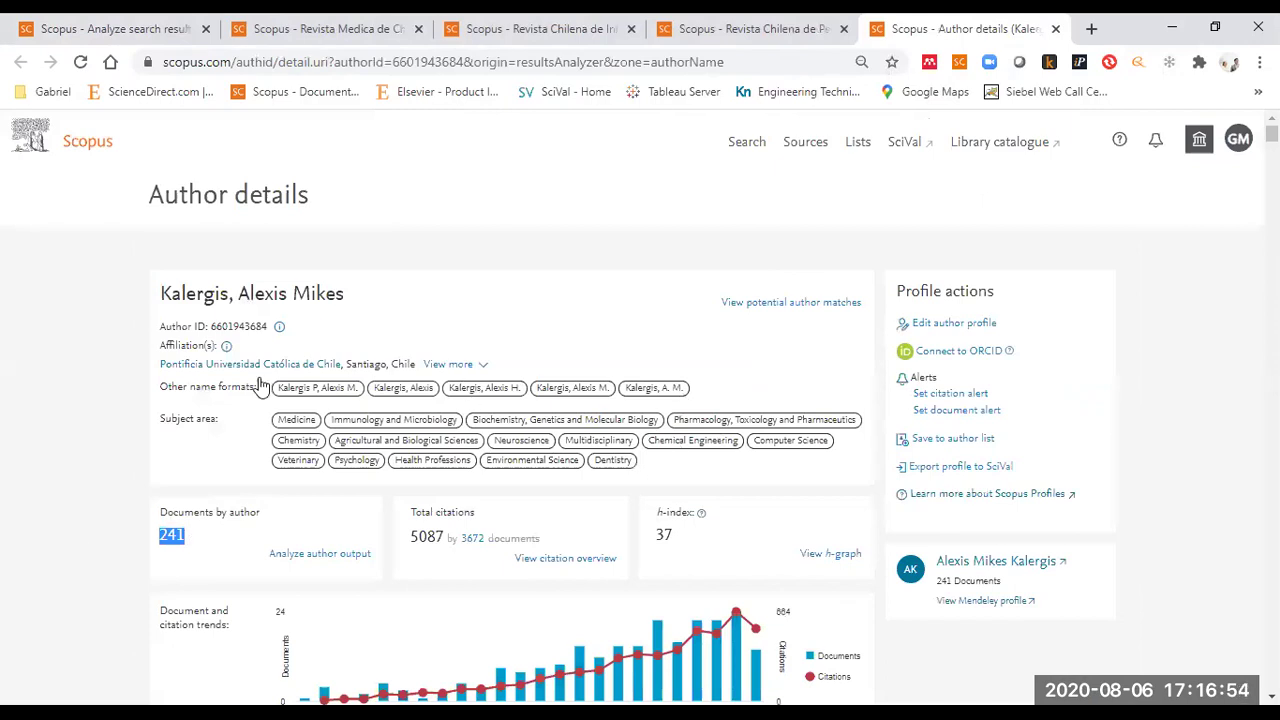
left_click(178, 540)
left_click(1056, 29)
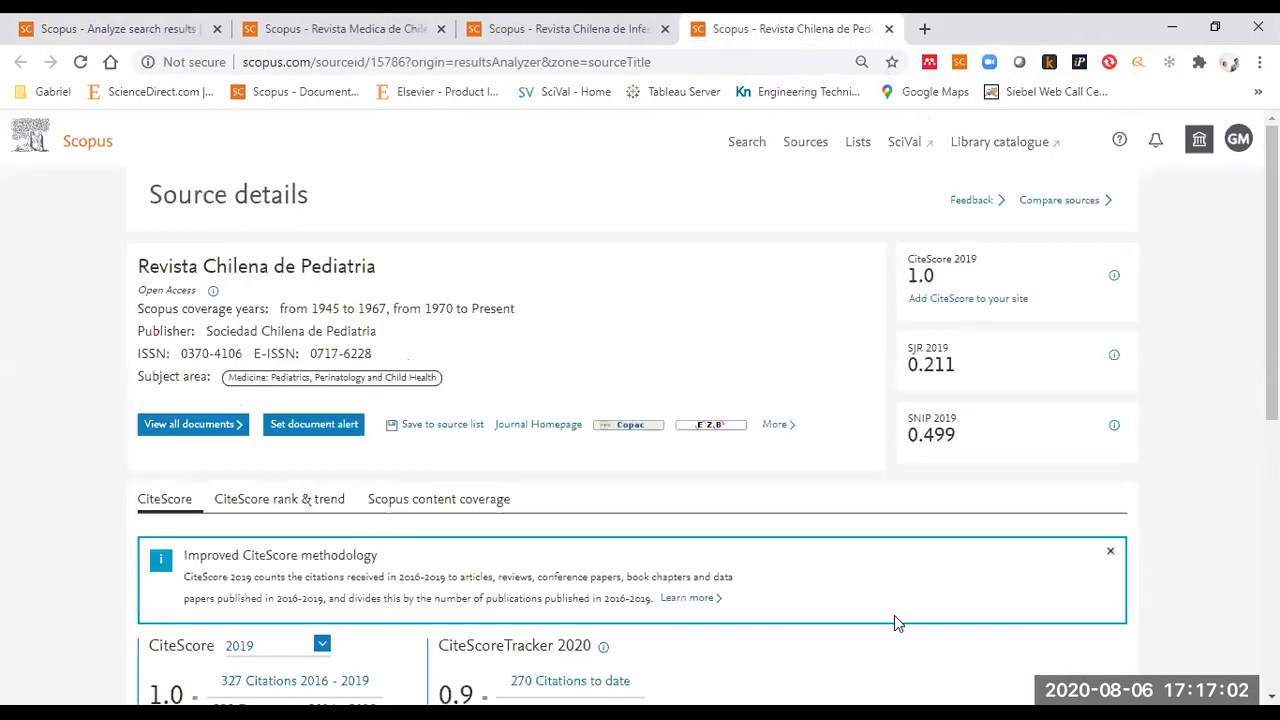
- Return to the Chile antibodies analysis and open the Documents by country/territory chart
left_click(175, 26)
scroll(812, 276, "down", 5)
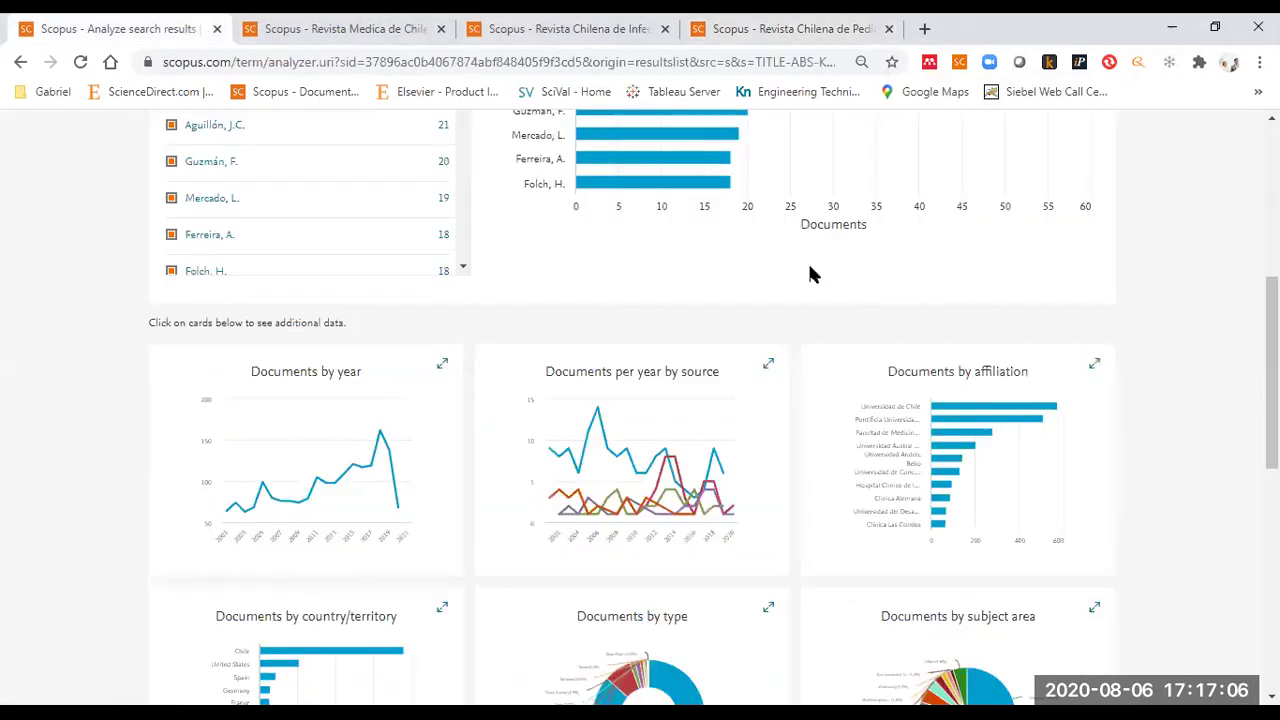
scroll(812, 276, "down", 4)
scroll(809, 271, "up", 6)
scroll(391, 300, "down", 4)
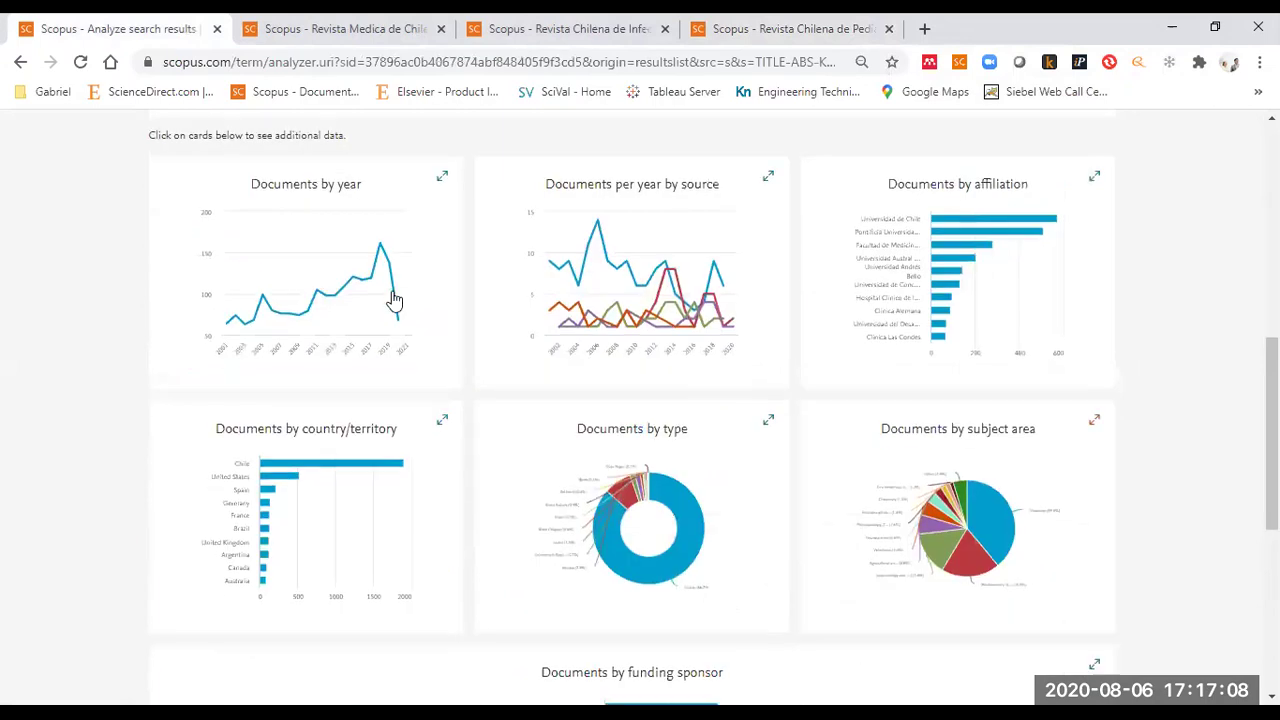
left_click(263, 502)
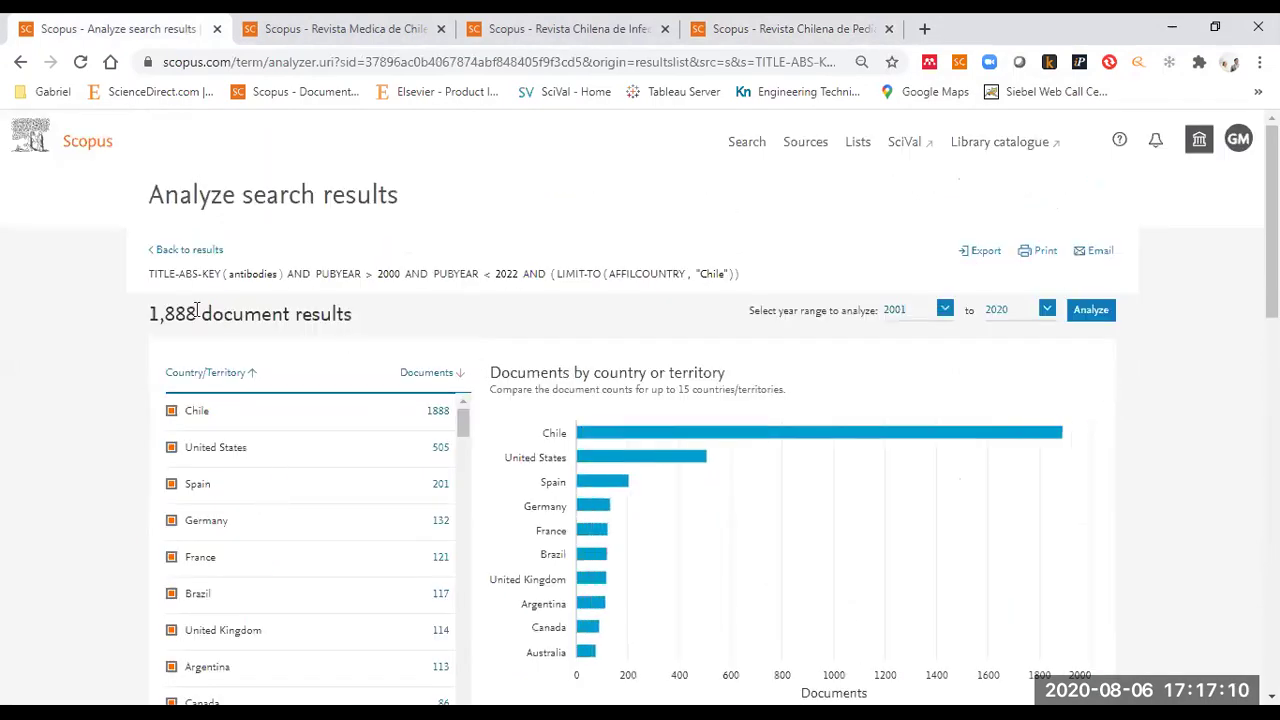
- Point out the total document count and the query terms, highlighting "antibodies" and the limit to Chile
left_click_drag(196, 314, 151, 312)
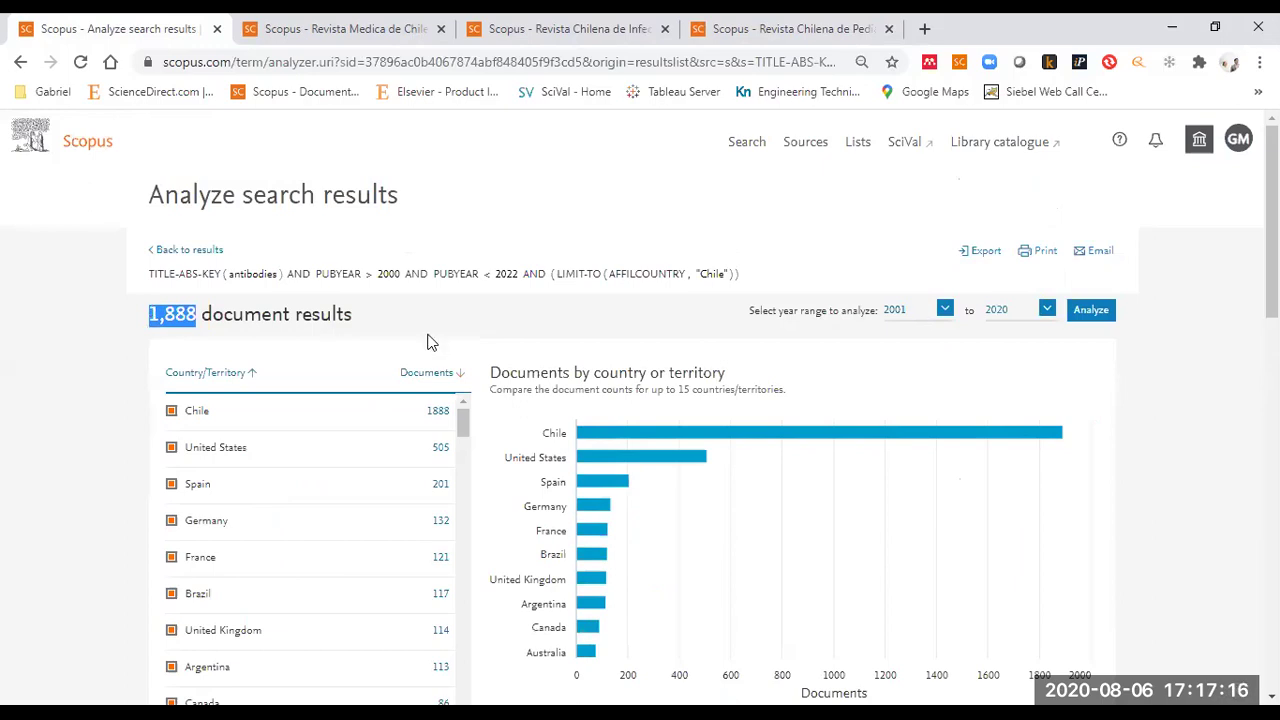
left_click(394, 313)
triple_click(146, 314)
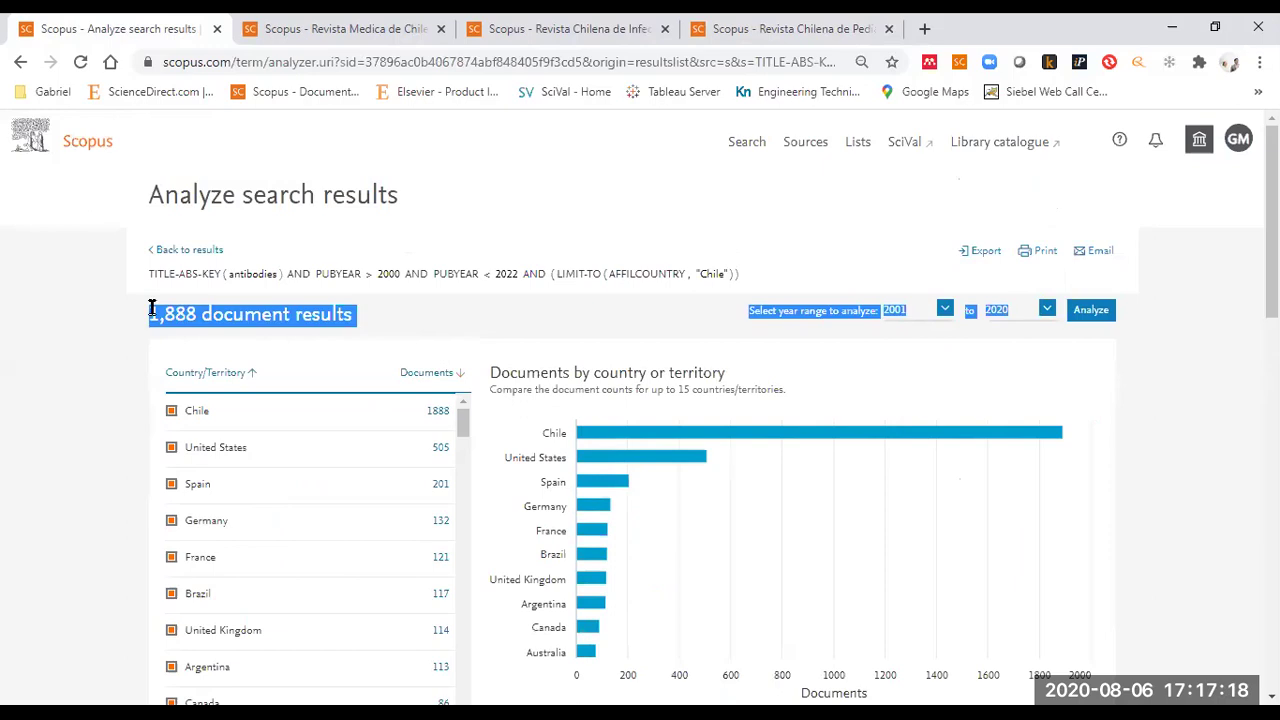
left_click(462, 326)
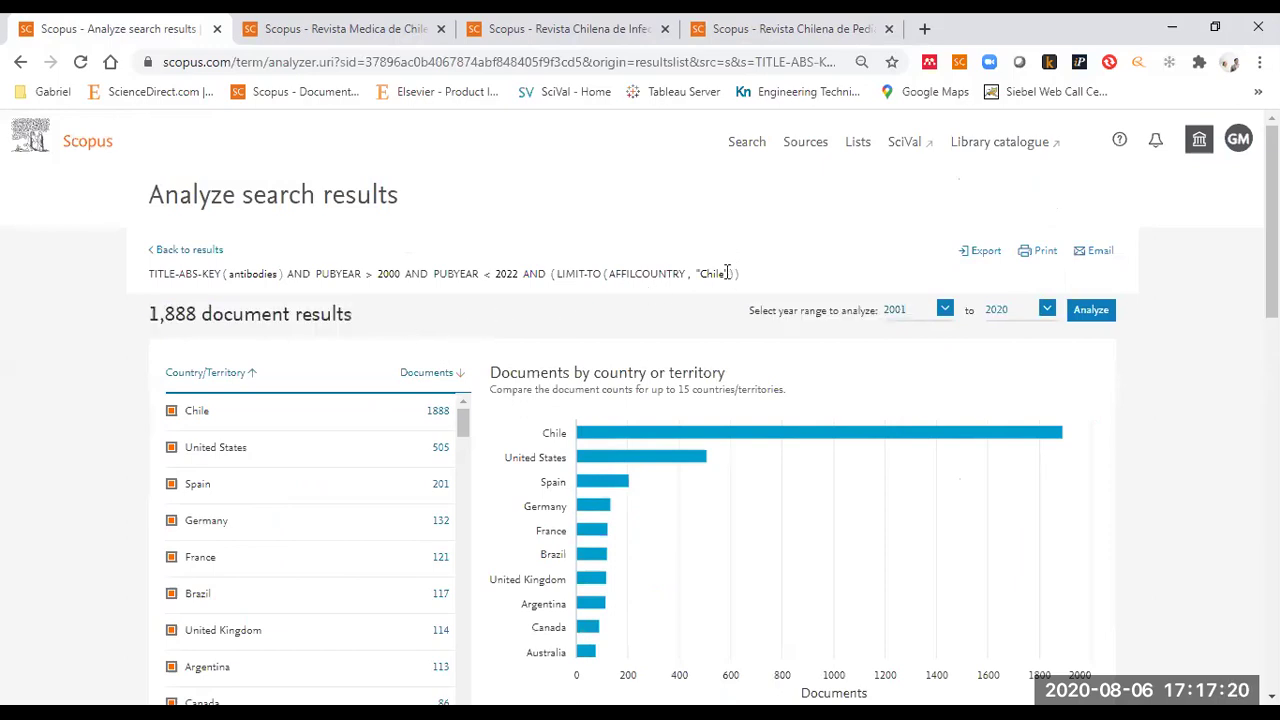
left_click_drag(733, 273, 369, 278)
left_click(380, 272)
double_click(243, 275)
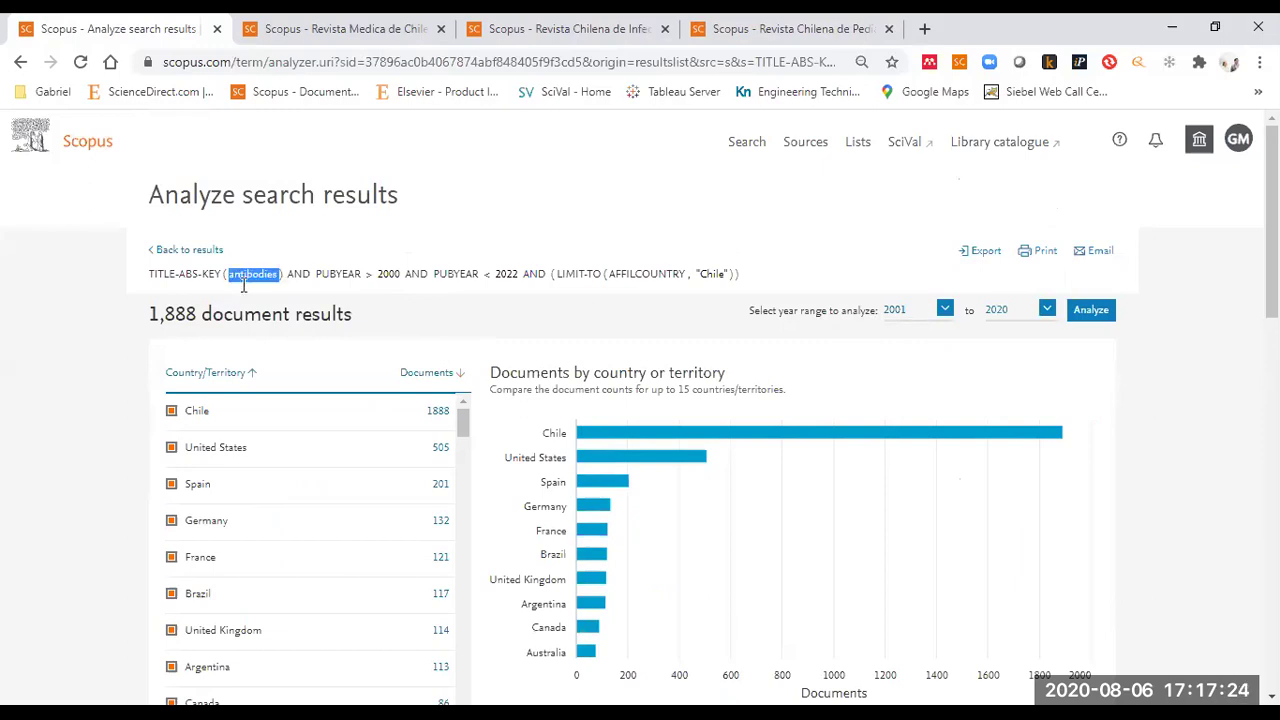
left_click_drag(158, 315, 190, 314)
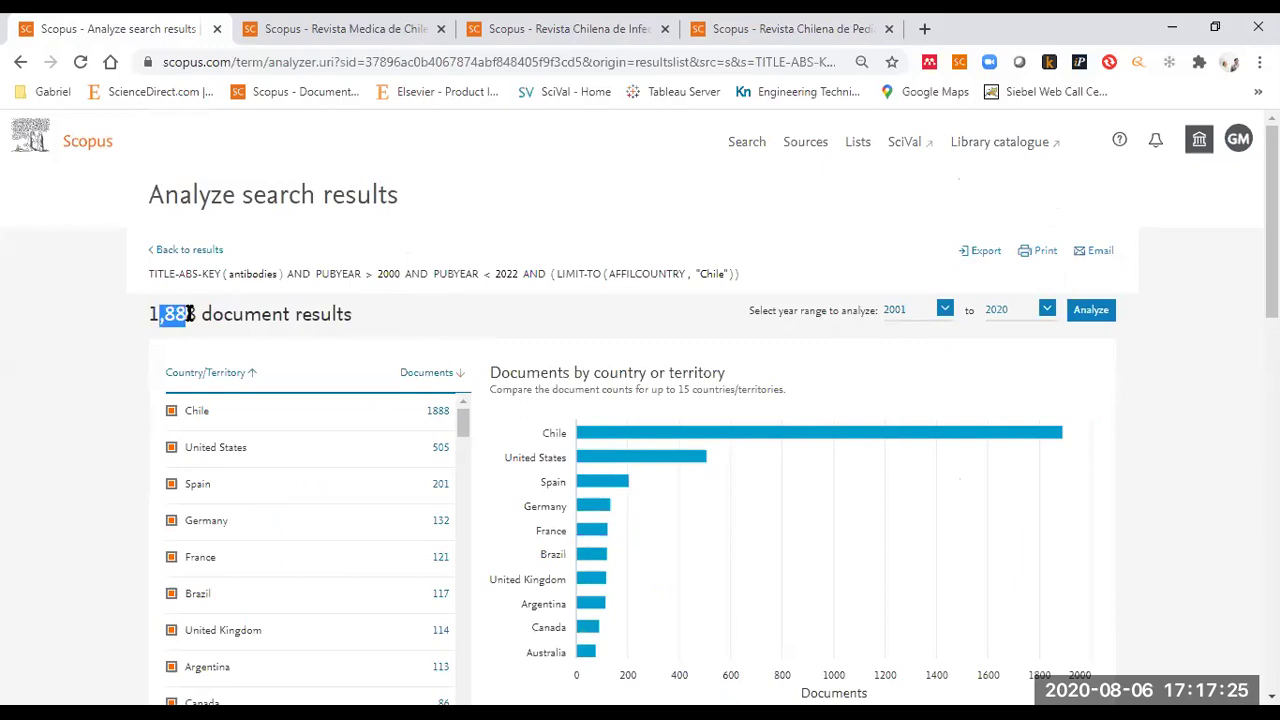
- Leave the analysis for the document search form and replace the search term with "chile"
left_click(210, 252)
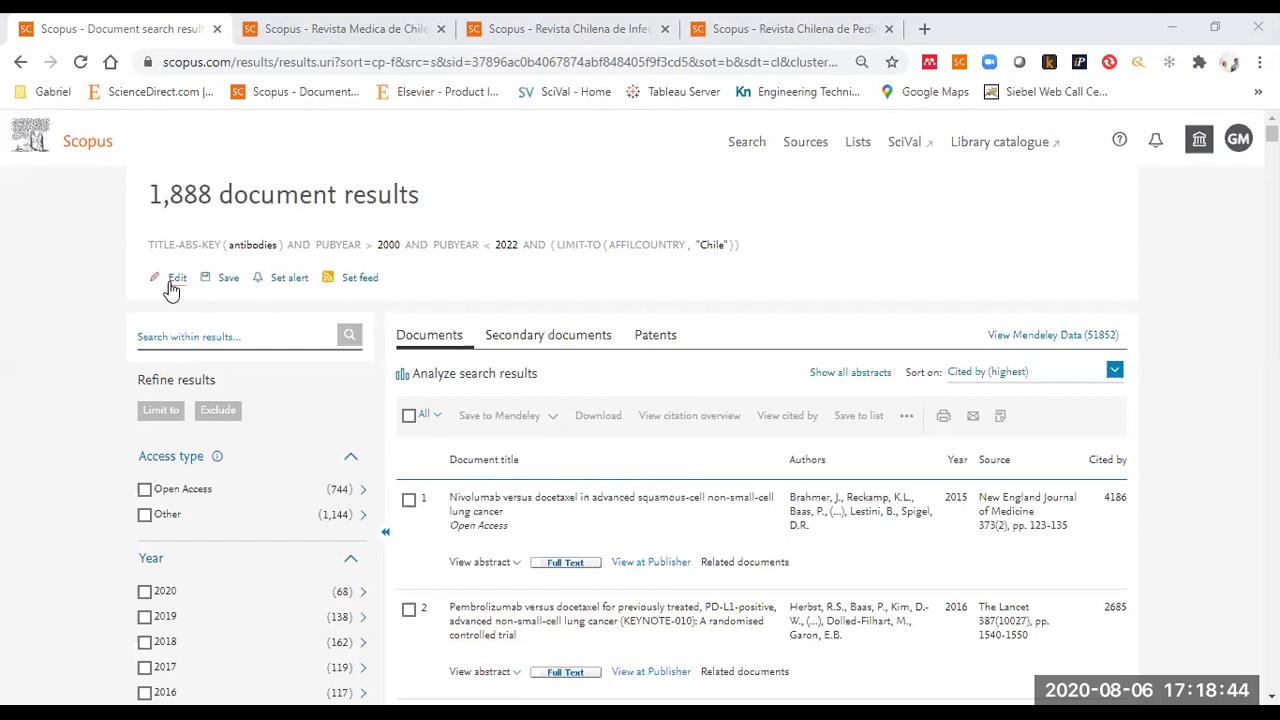
left_click(80, 144)
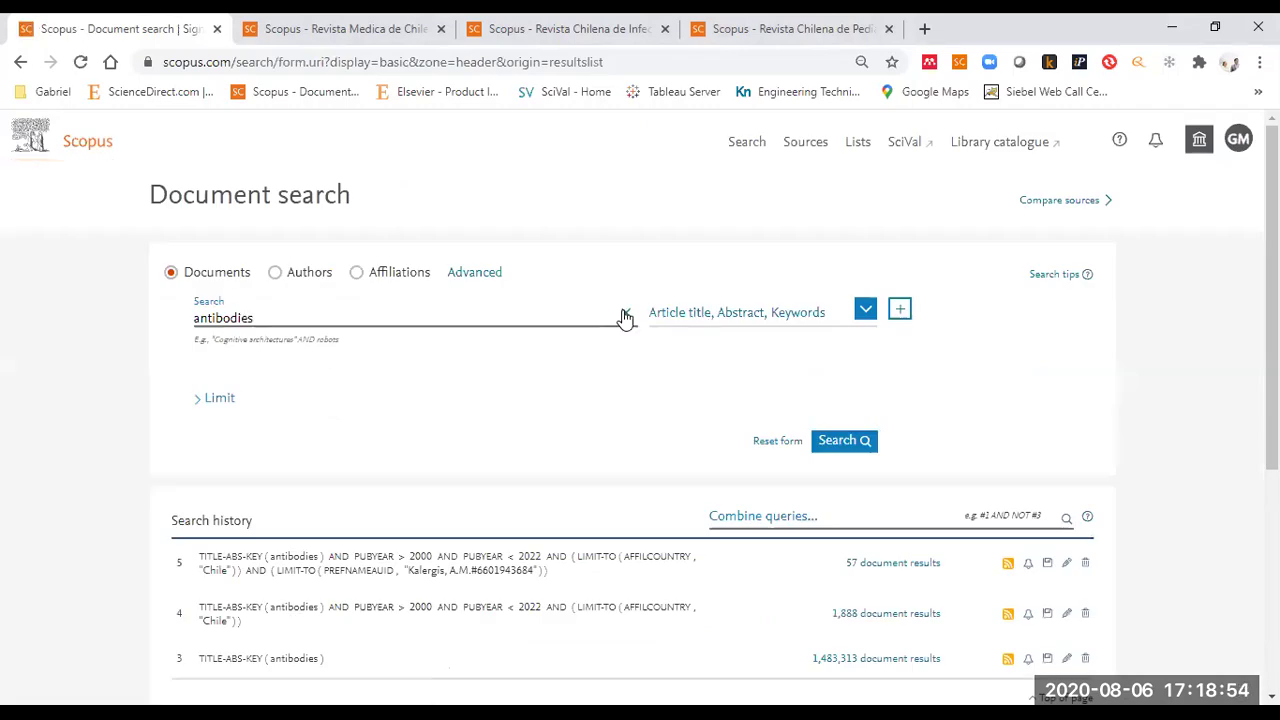
triple_click(511, 318)
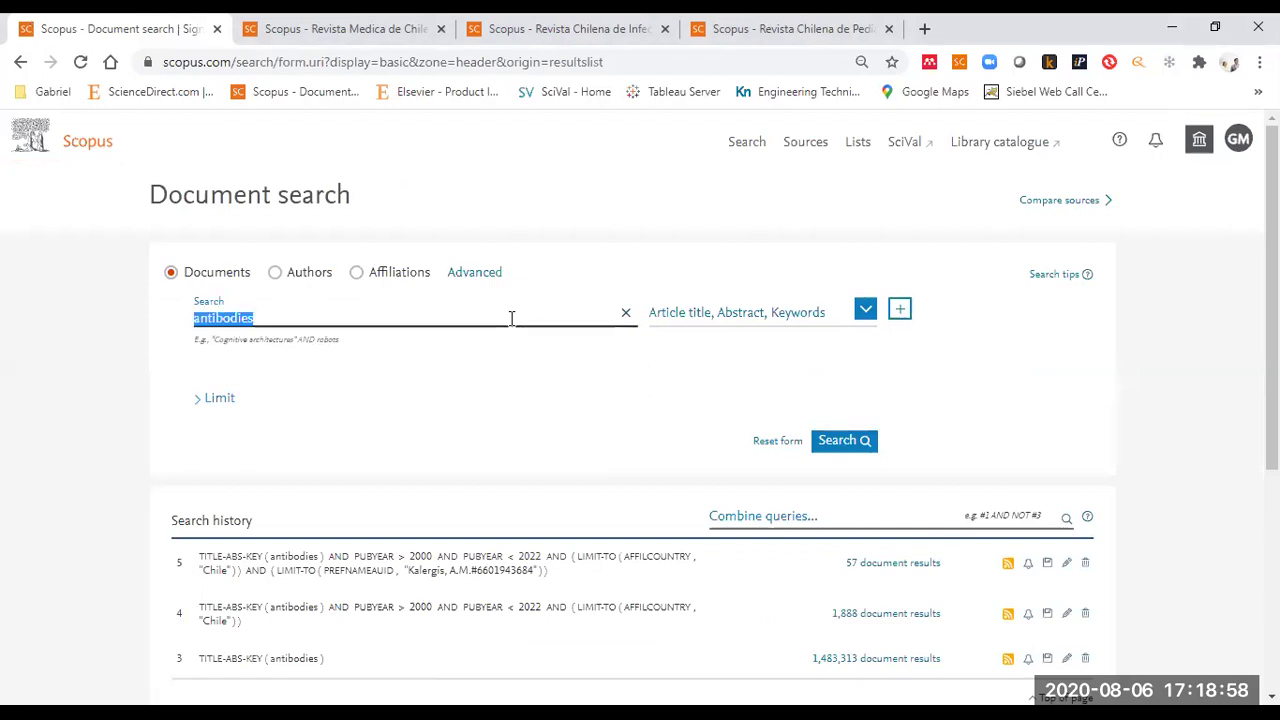
type("chle")
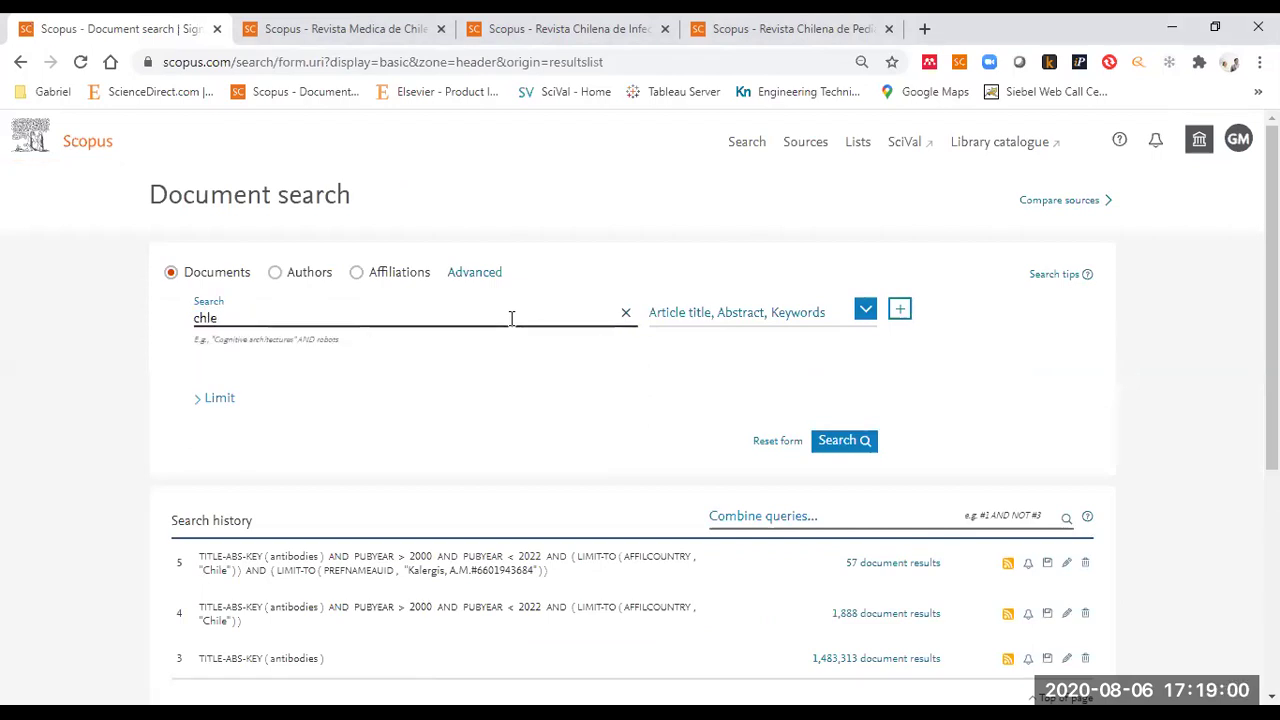
key("BackSpace")
key("BackSpace")
type("ile")
- Set the search field to Affiliation and run the document search
left_click(865, 309)
scroll(762, 422, "down", 3)
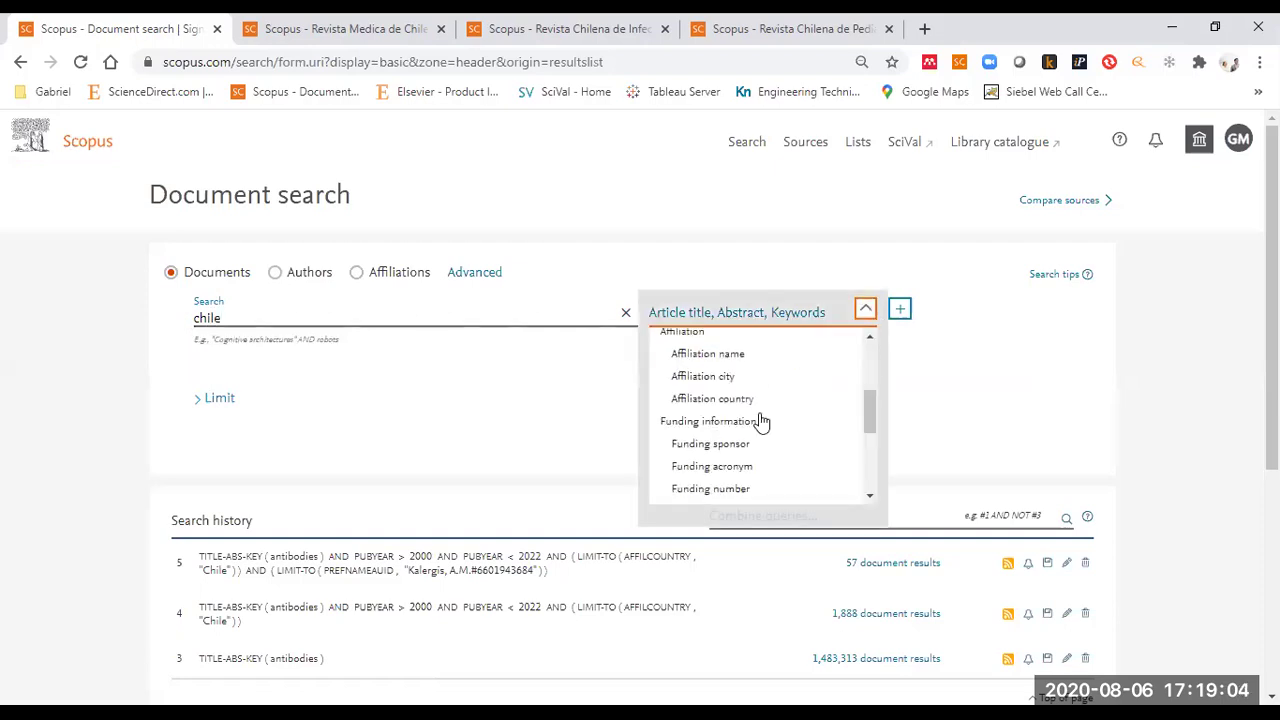
scroll(674, 337, "up", 1)
left_click(674, 336)
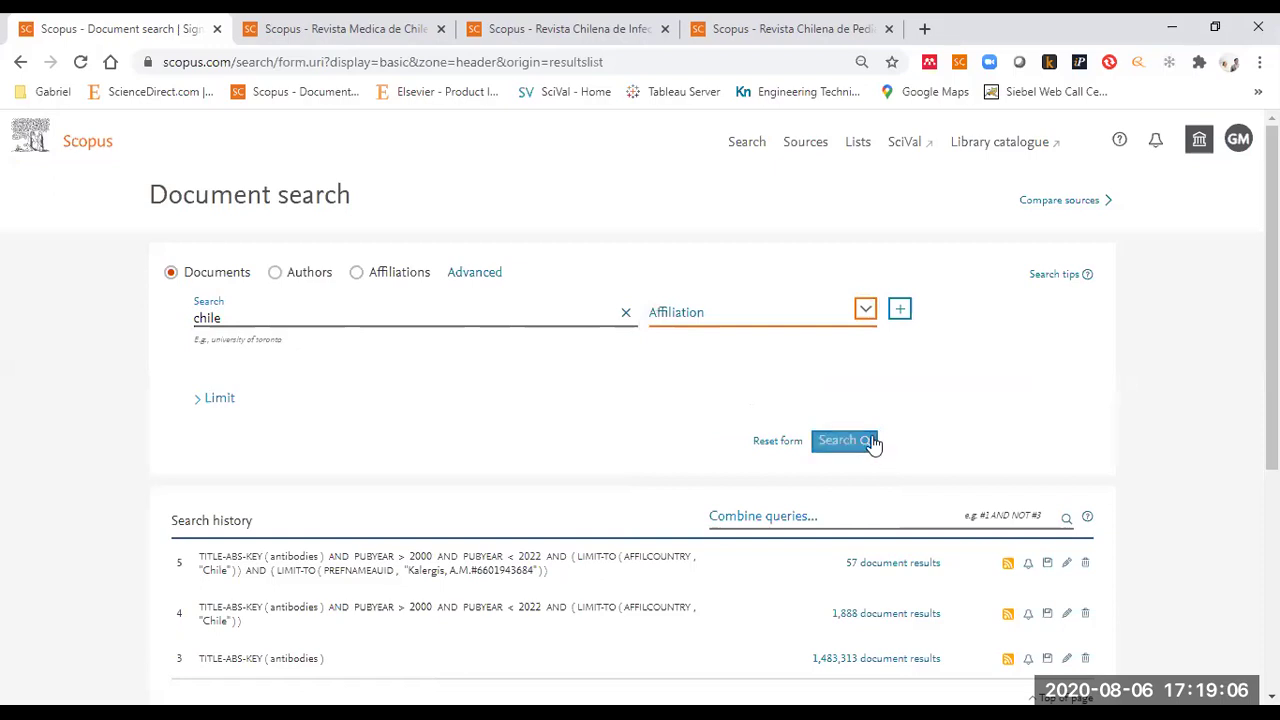
left_click(872, 441)
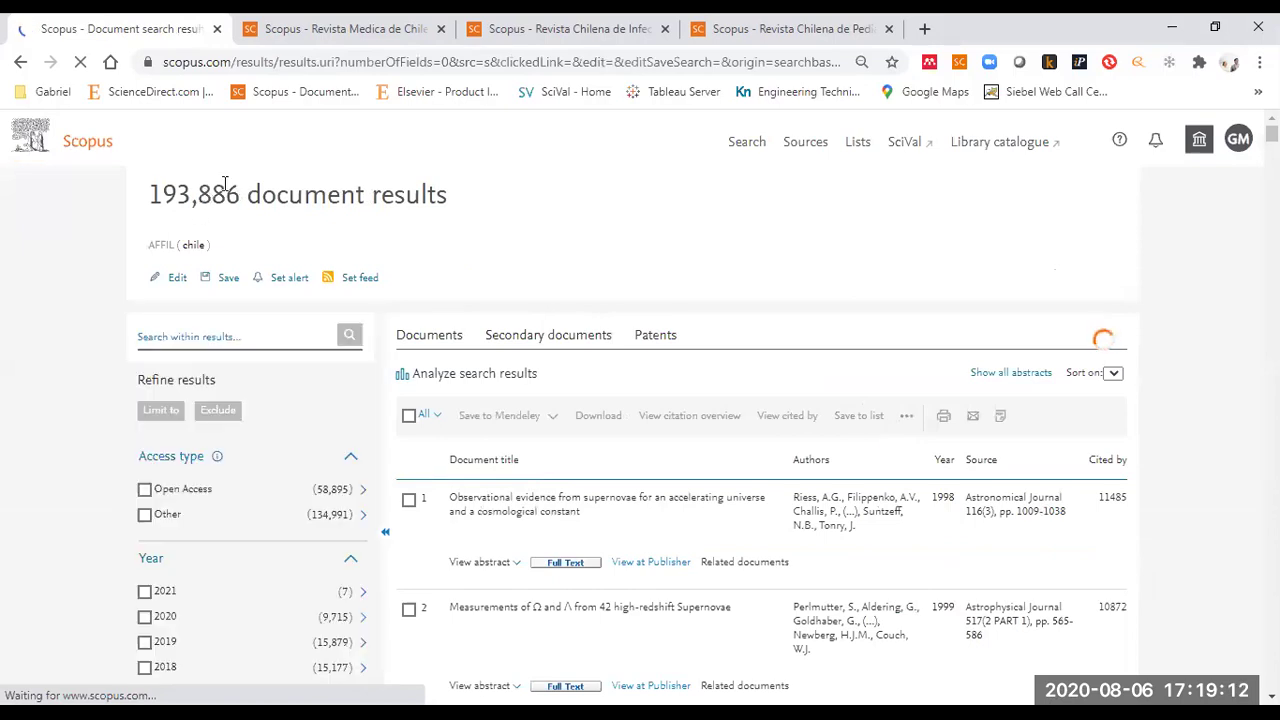
- Highlight the result count, analyze the Chile affiliation results, and open the Documents by subject area chart
left_click_drag(143, 194, 241, 194)
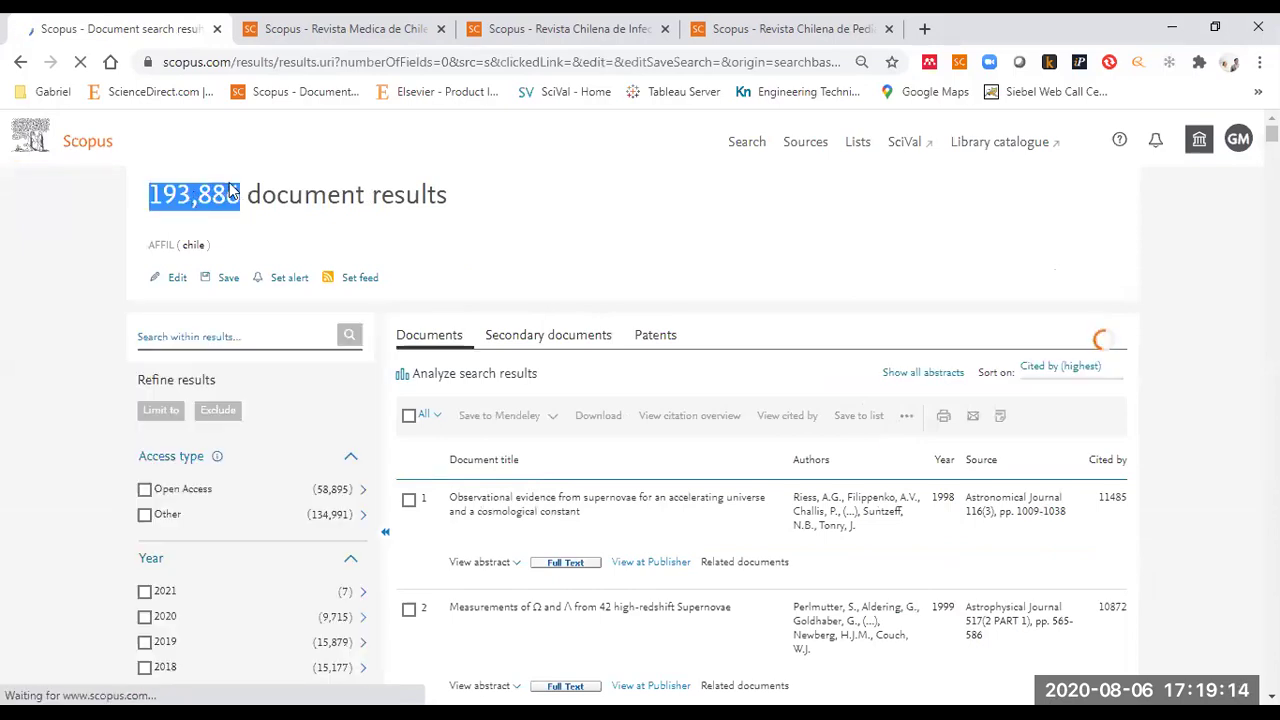
left_click(447, 375)
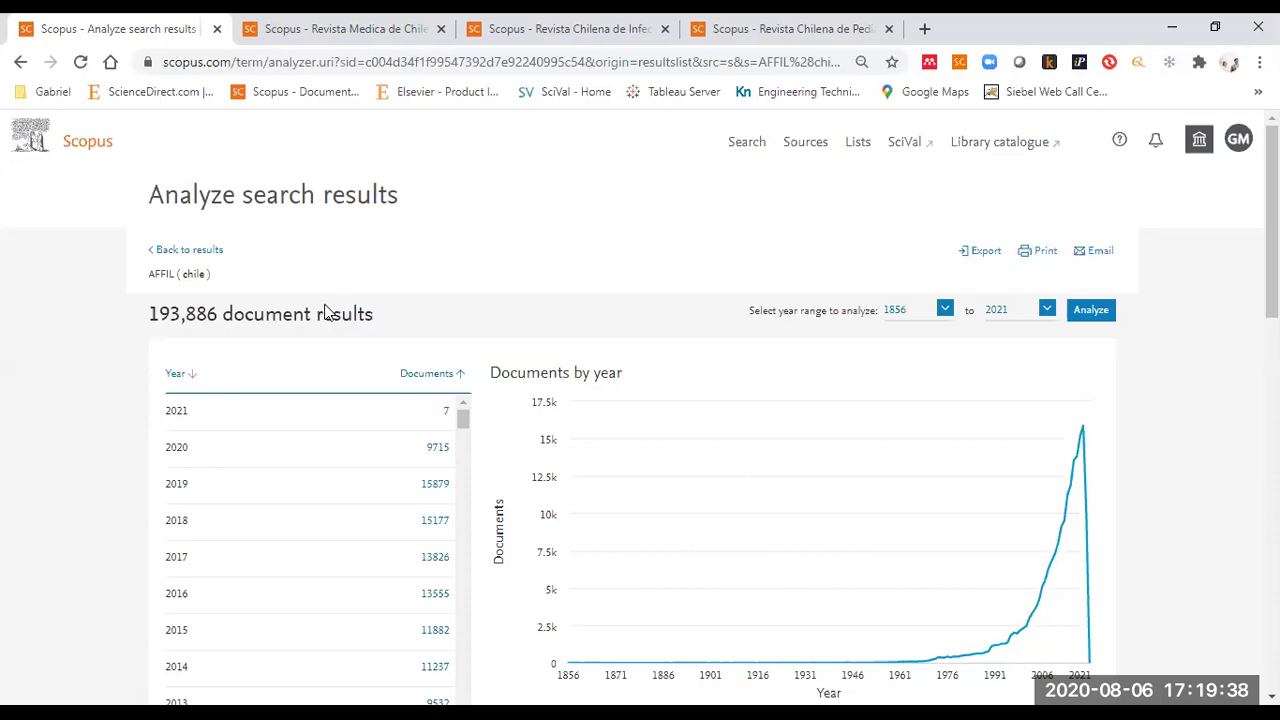
scroll(480, 317, "down", 5)
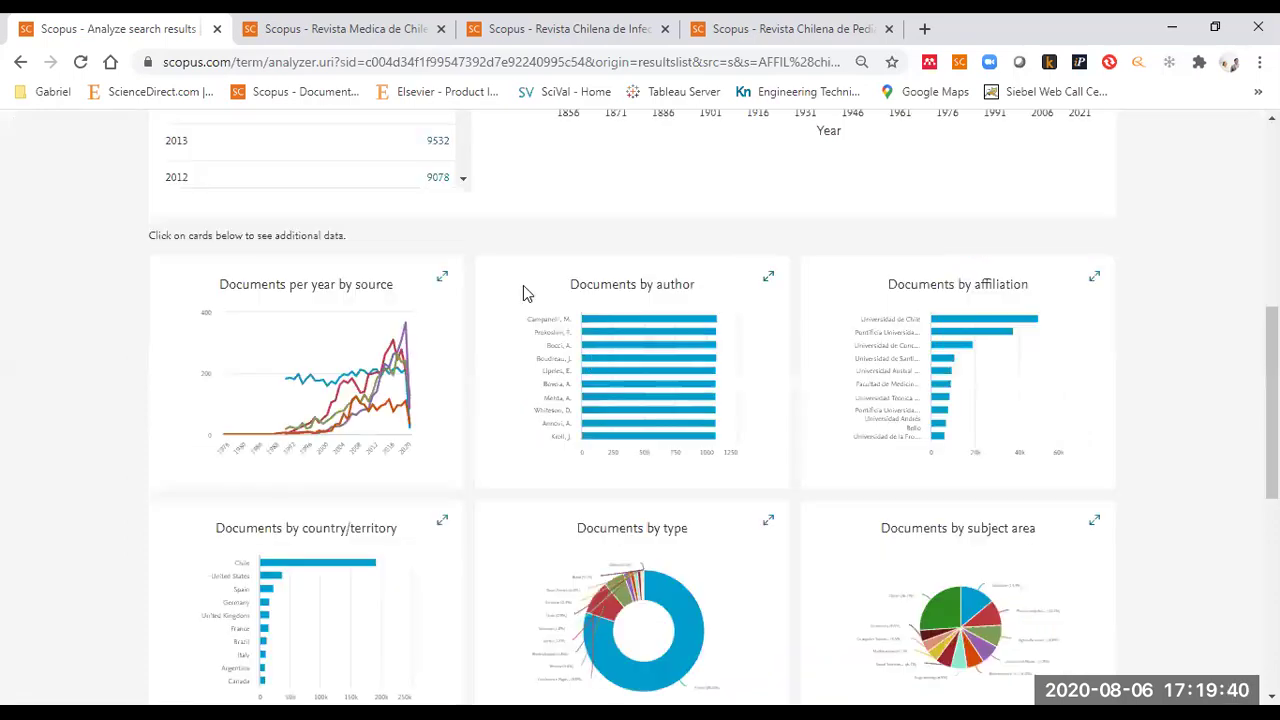
left_click(914, 560)
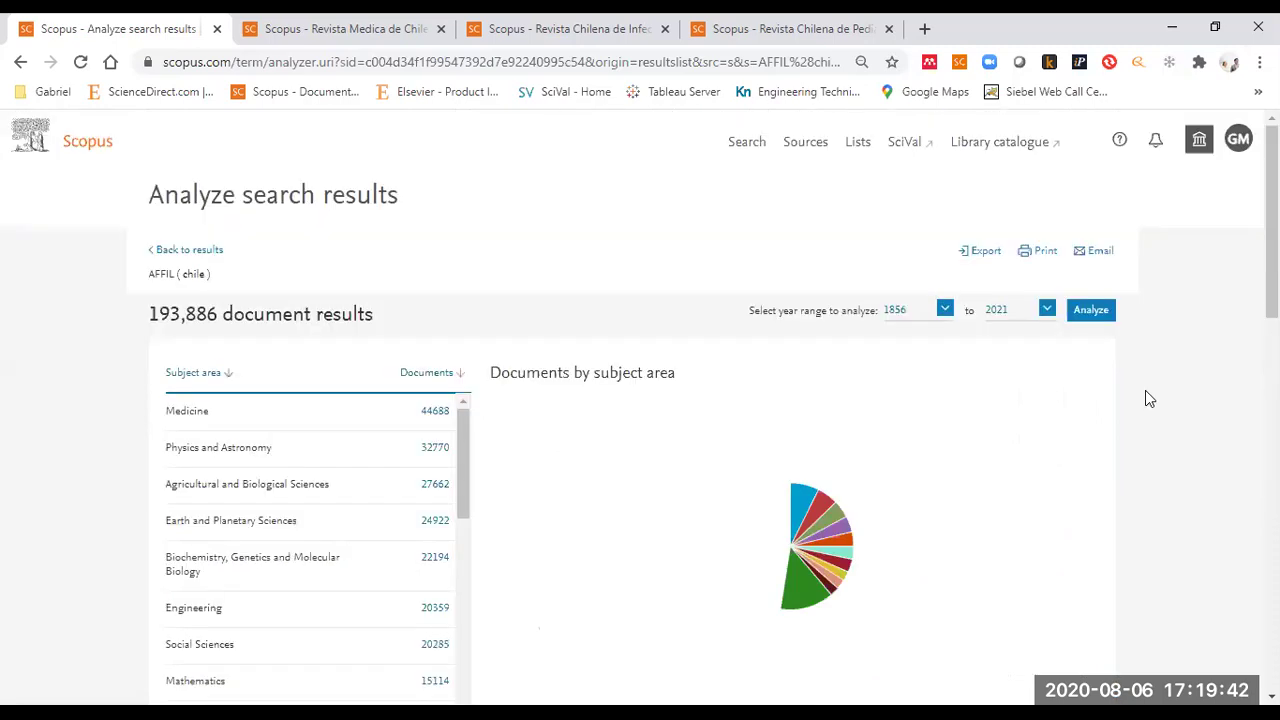
scroll(1147, 388, "down", 3)
scroll(1147, 395, "up", 1)
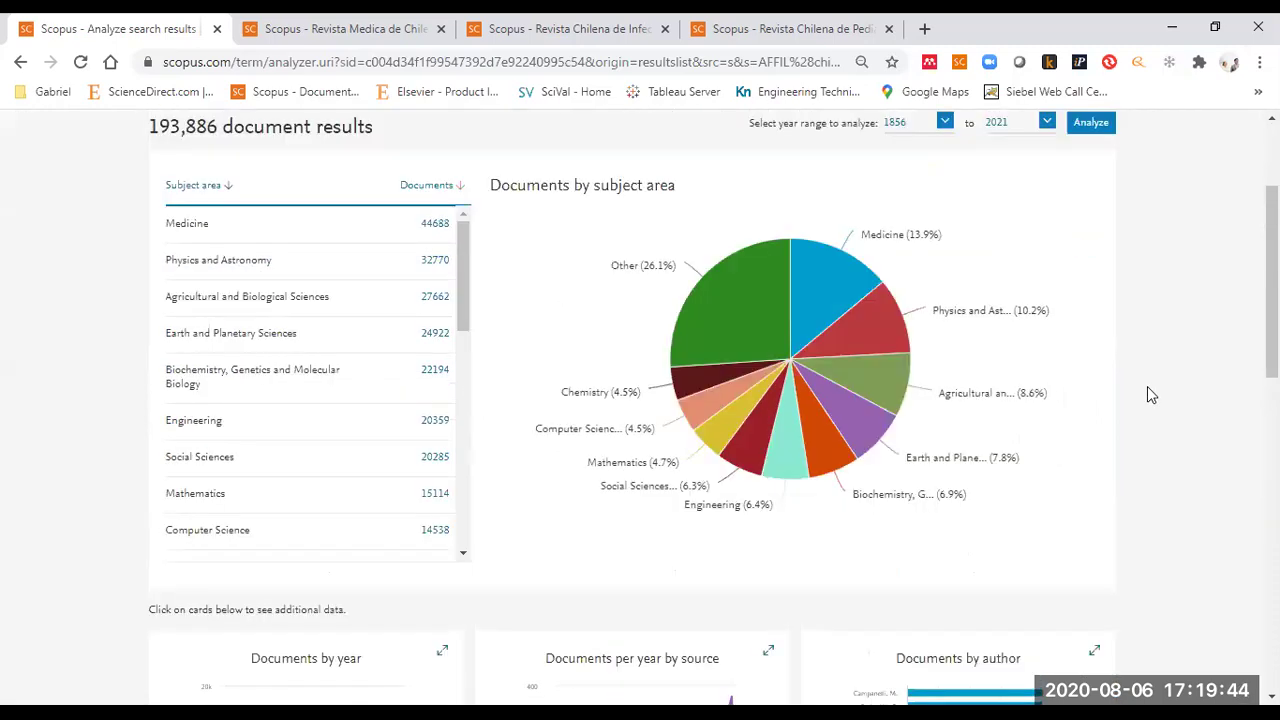
- Open the Mathematics documents from the subject area chart in a new tab and analyze those results
left_click(712, 449)
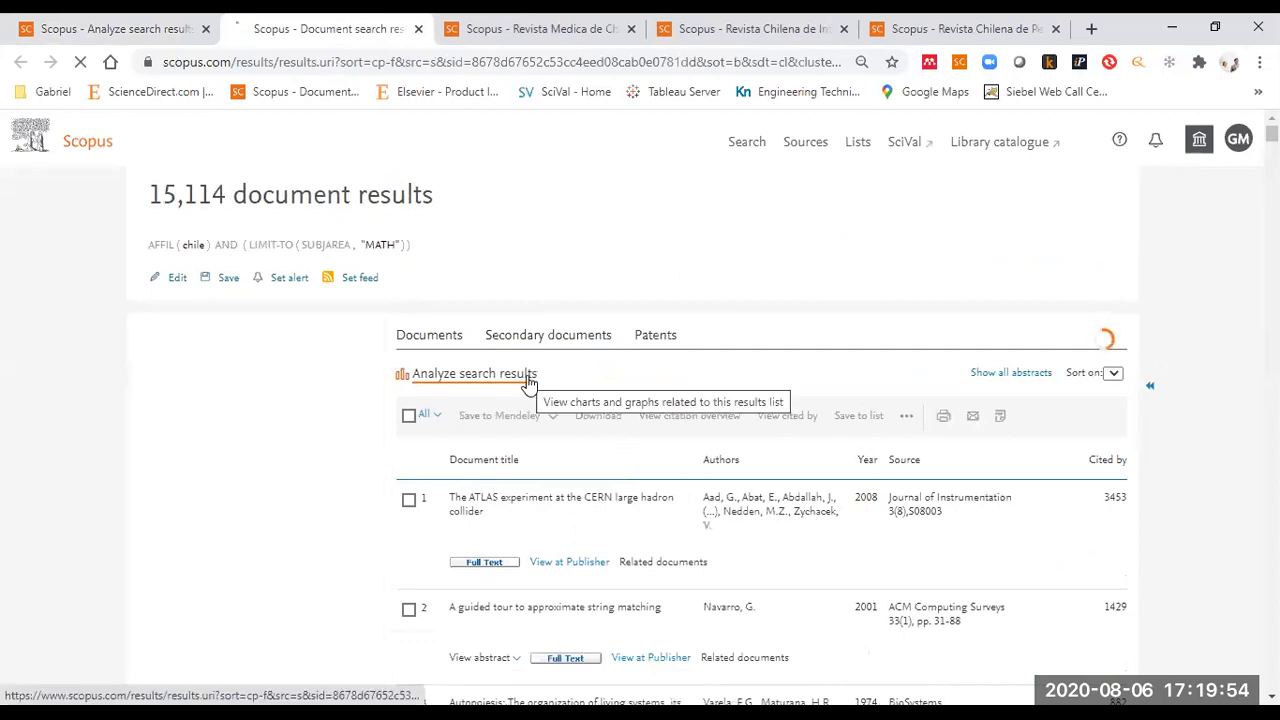
scroll(175, 202, "down", 2)
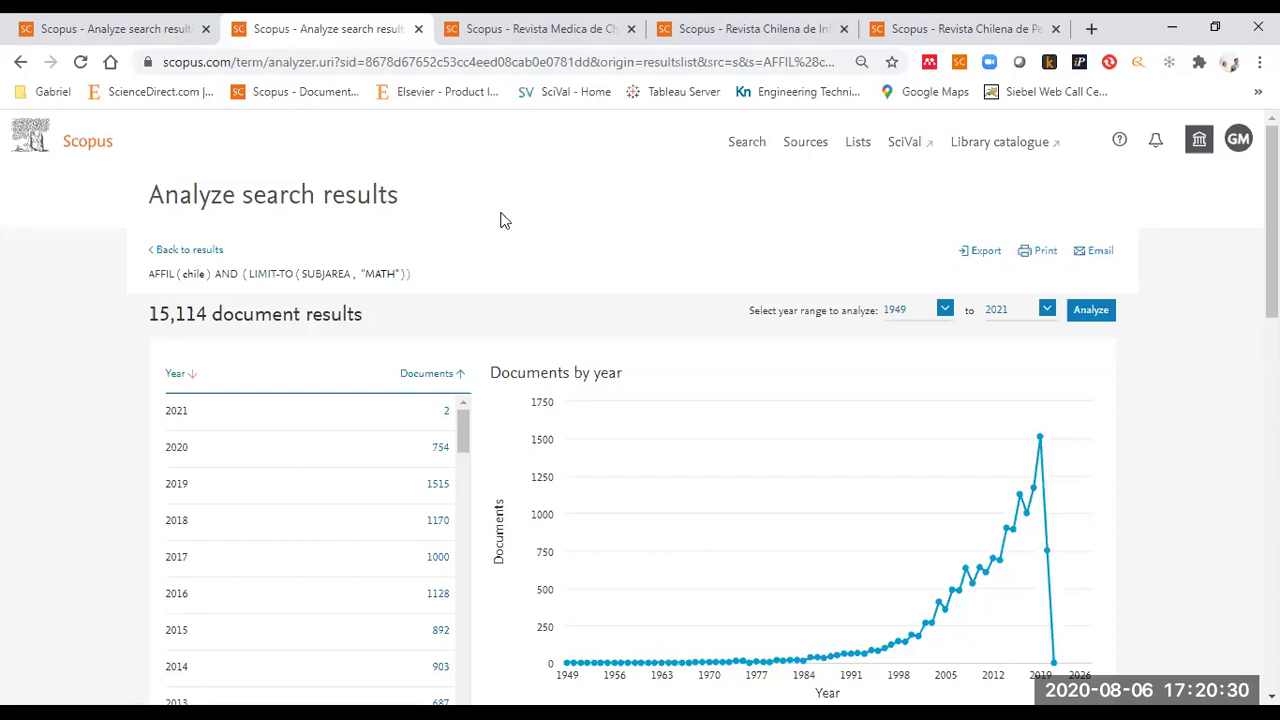
left_click_drag(905, 310, 252, 314)
left_click(211, 312)
- Set the Mathematics analysis range to 2001 to 2021, rerun it, and inspect the 2019 and 2020 points on the year chart
left_click(943, 311)
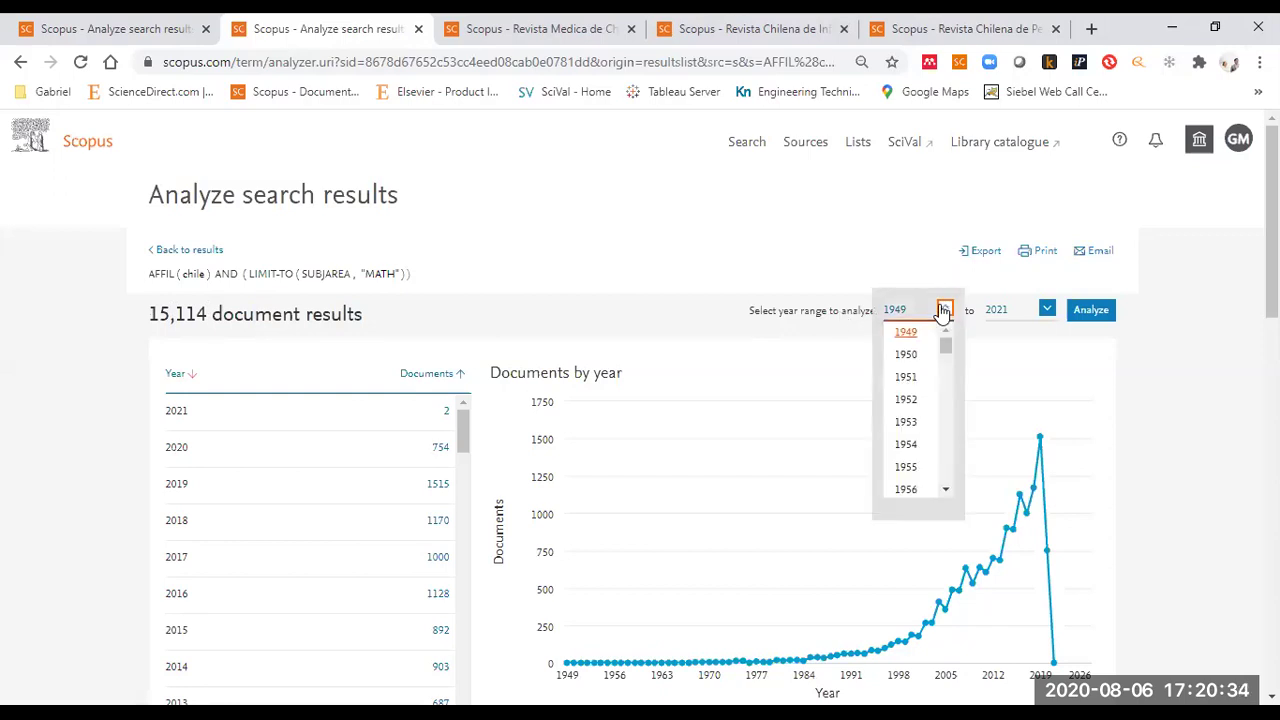
scroll(1229, 409, "down", 1)
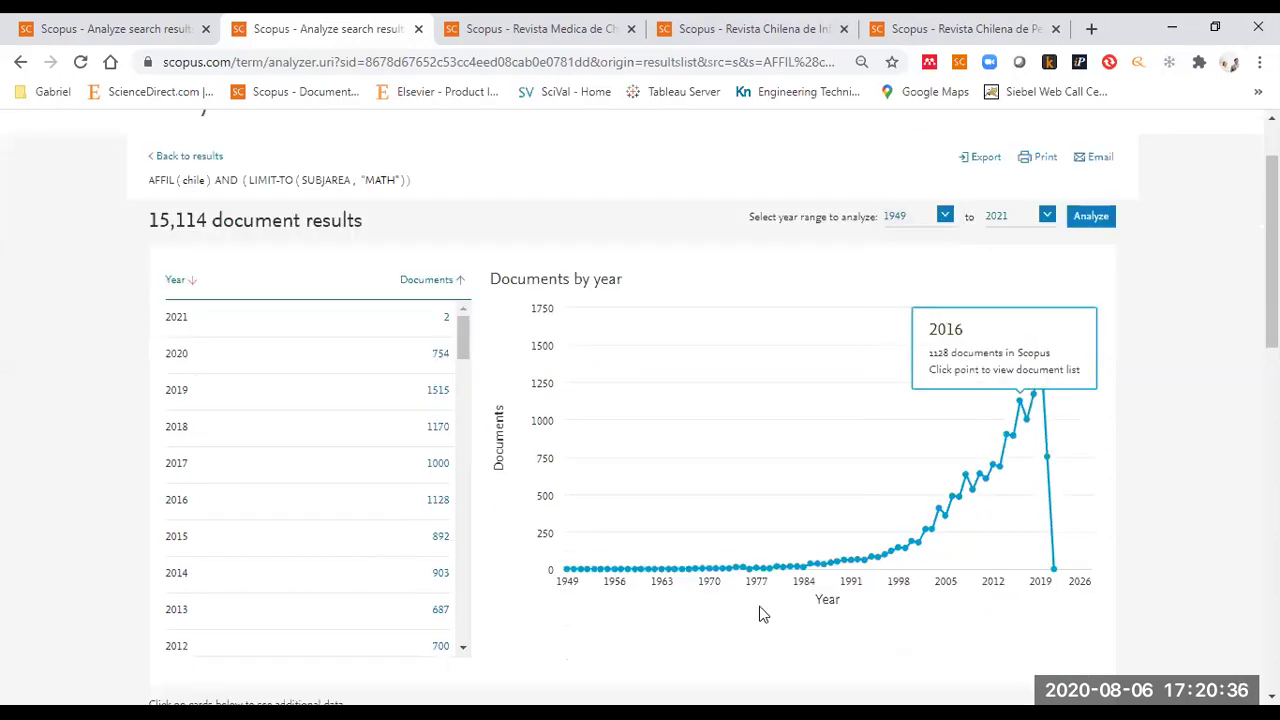
left_click(944, 215)
left_click_drag(947, 254, 951, 346)
left_click(903, 334)
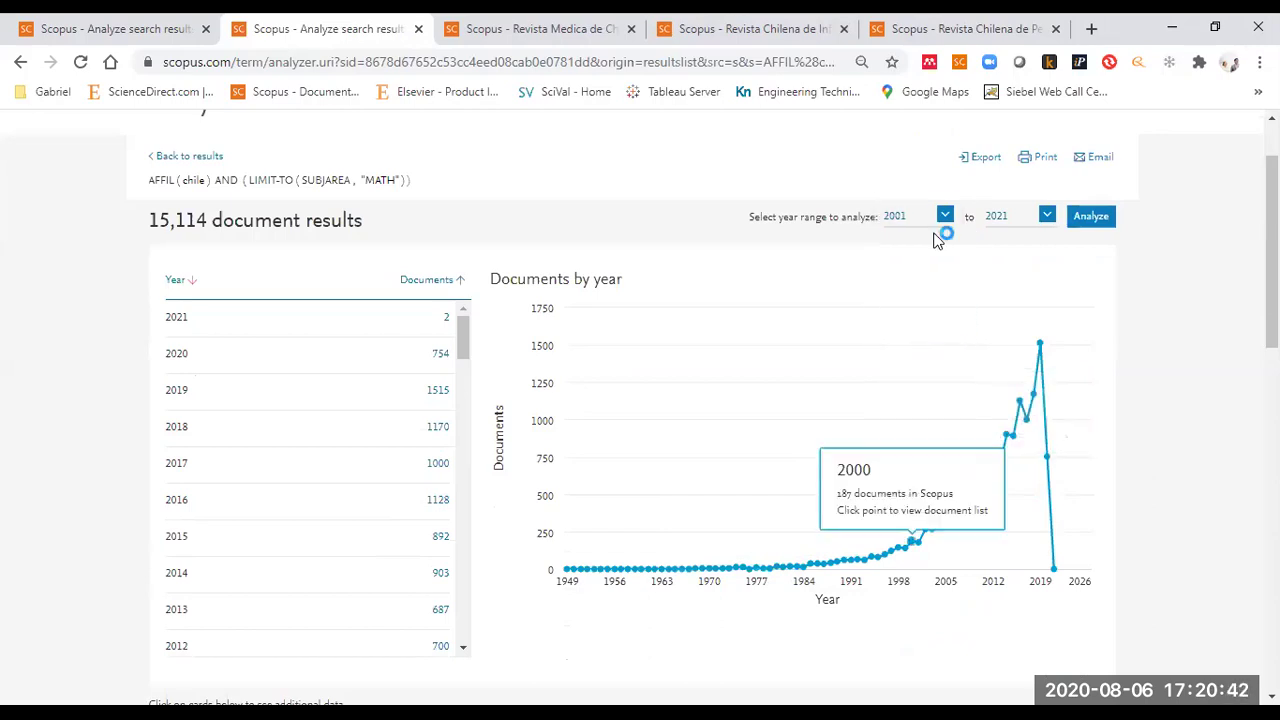
left_click(1082, 218)
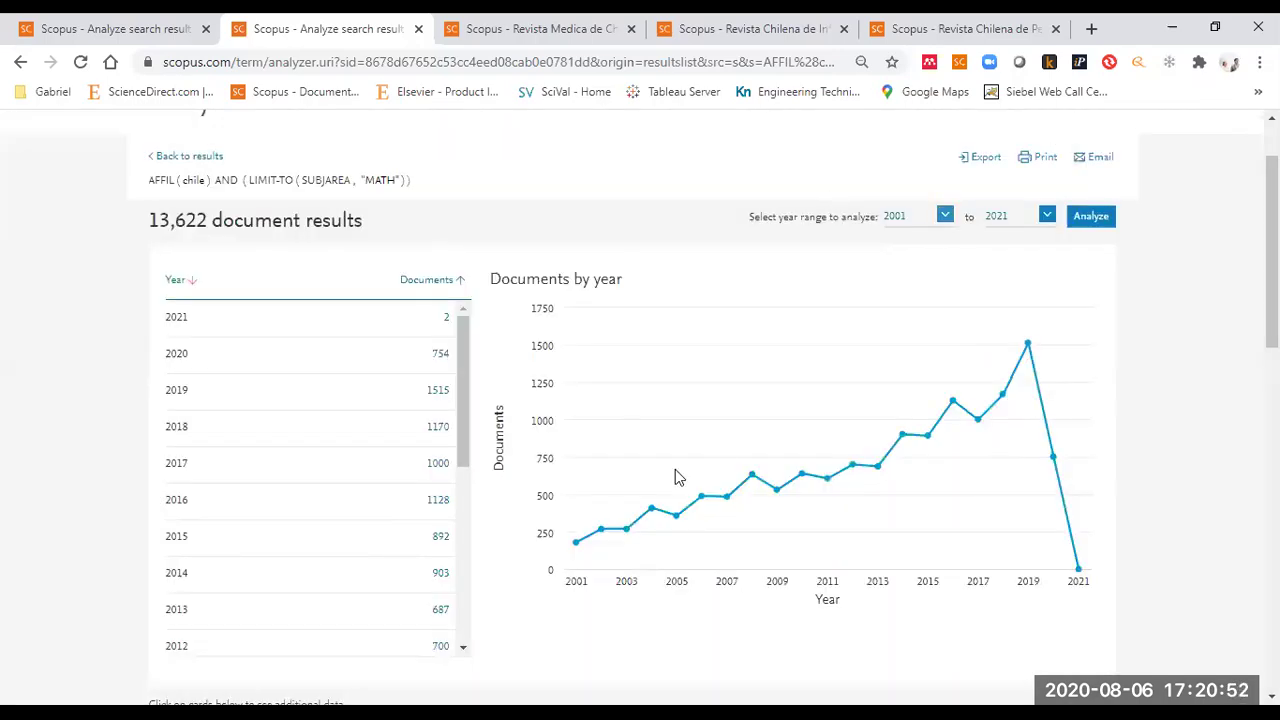
mouse_move(1029, 360)
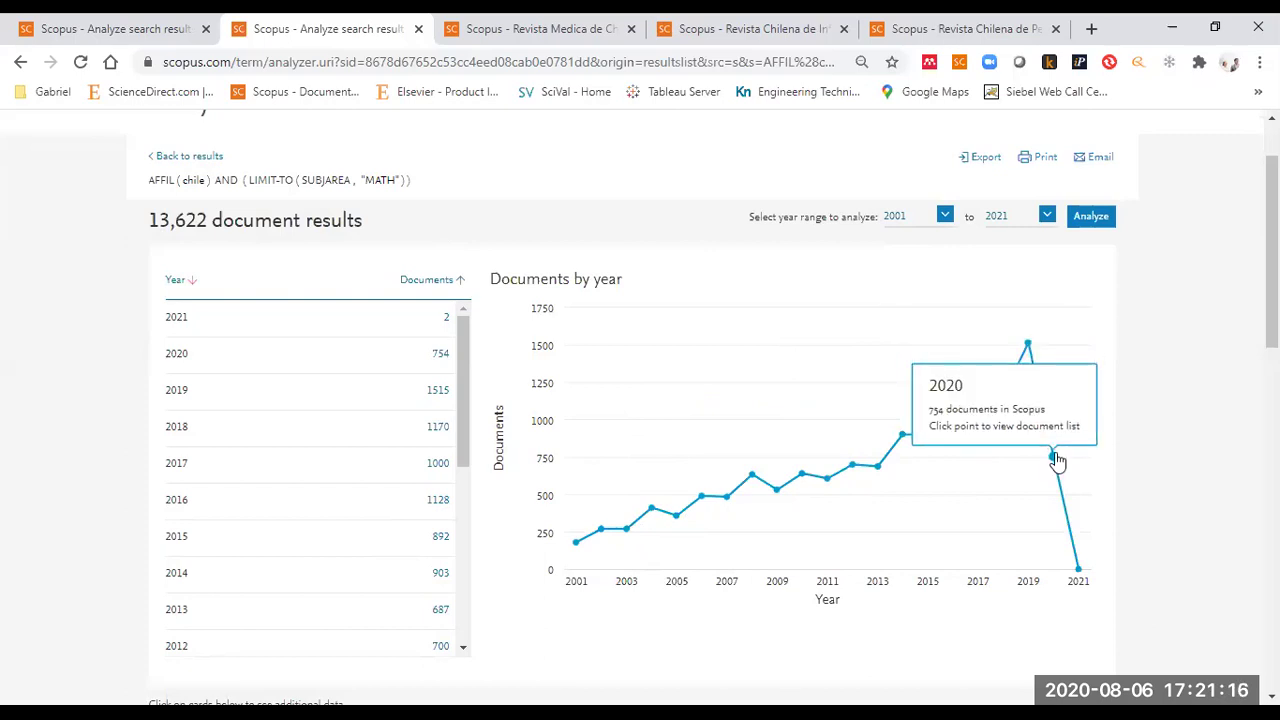
- Open the Documents by subject area chart for the Mathematics results and open its Mathematics segment's document list in a new tab
scroll(1182, 381, "down", 7)
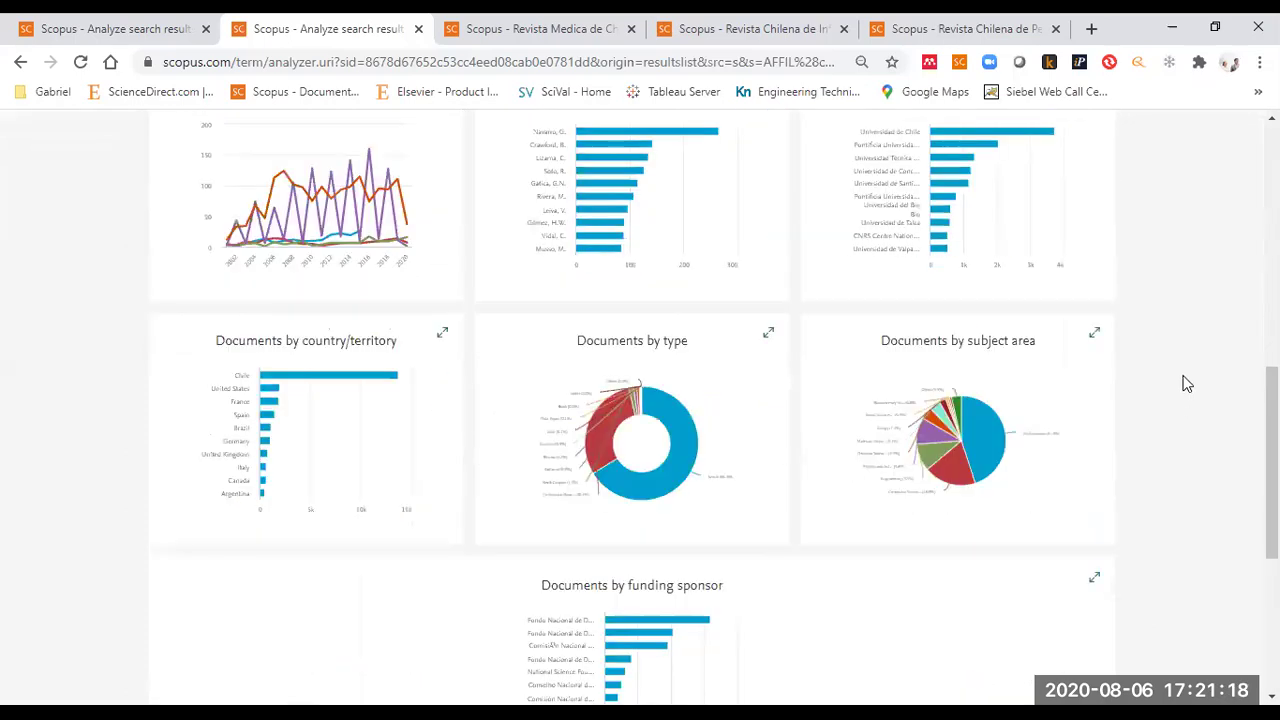
left_click(1072, 410)
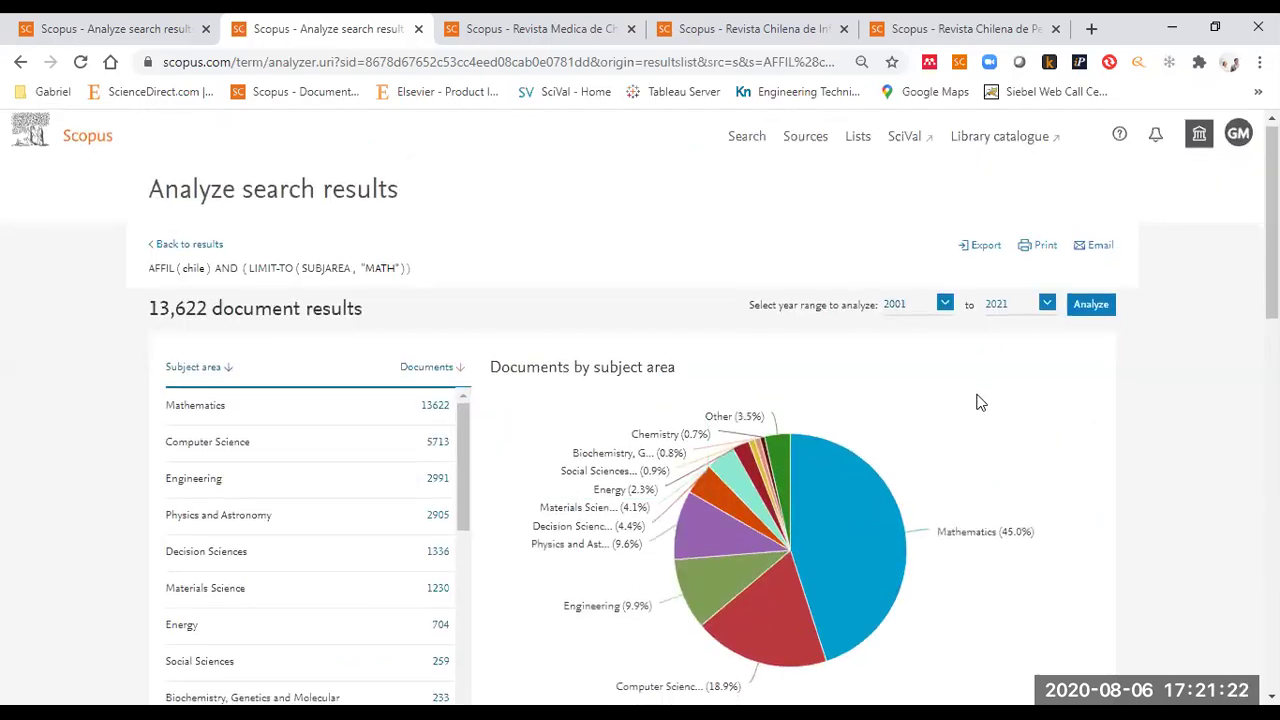
scroll(977, 397, "down", 2)
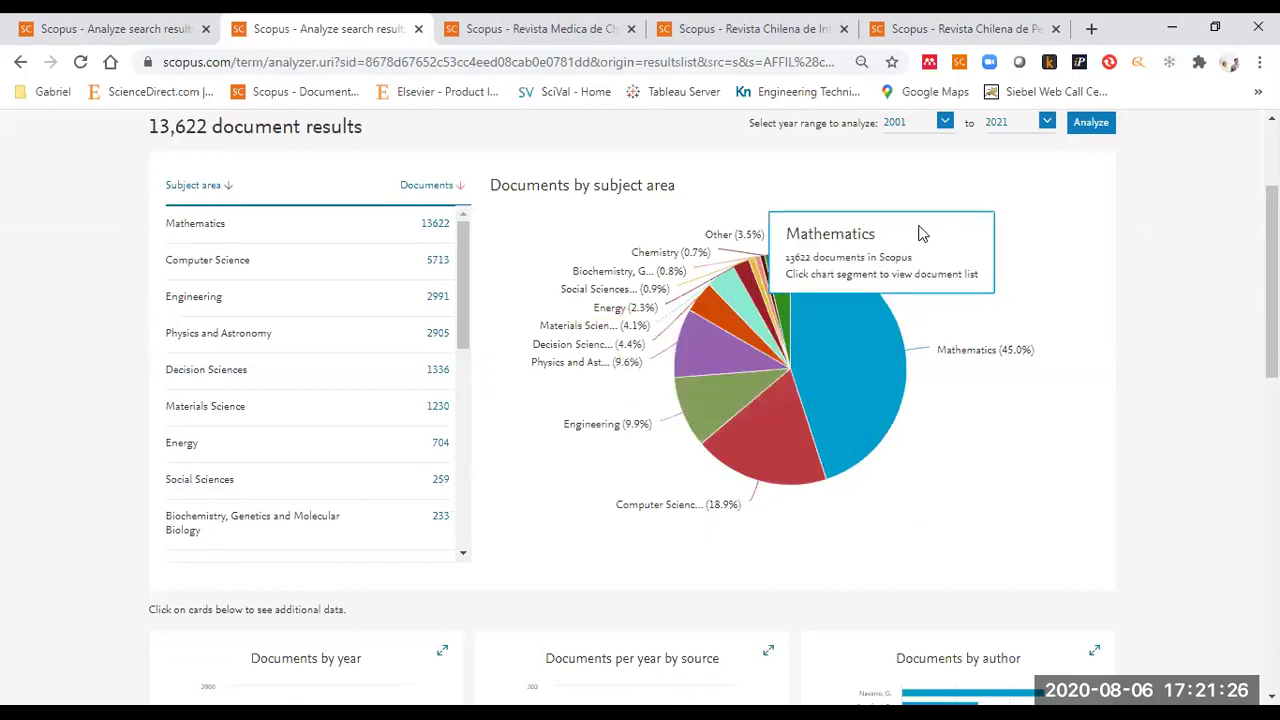
mouse_move(837, 405)
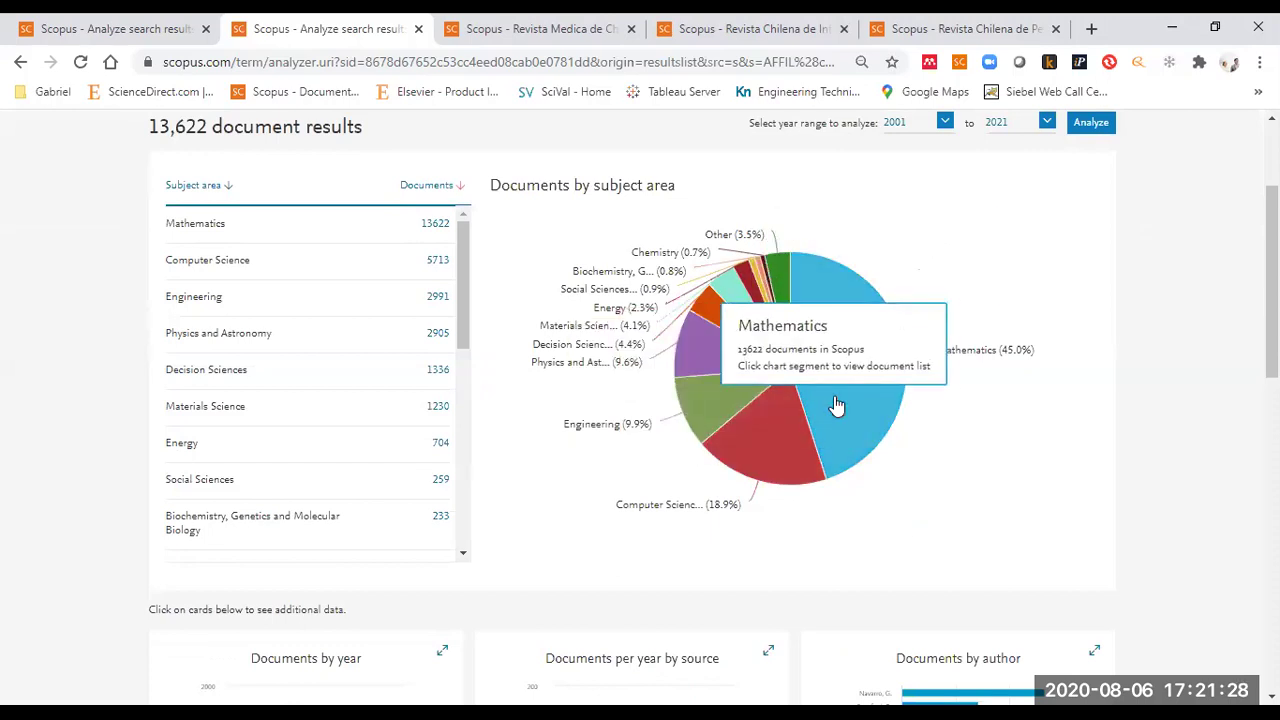
left_click_drag(464, 234, 447, 447)
left_click(840, 392)
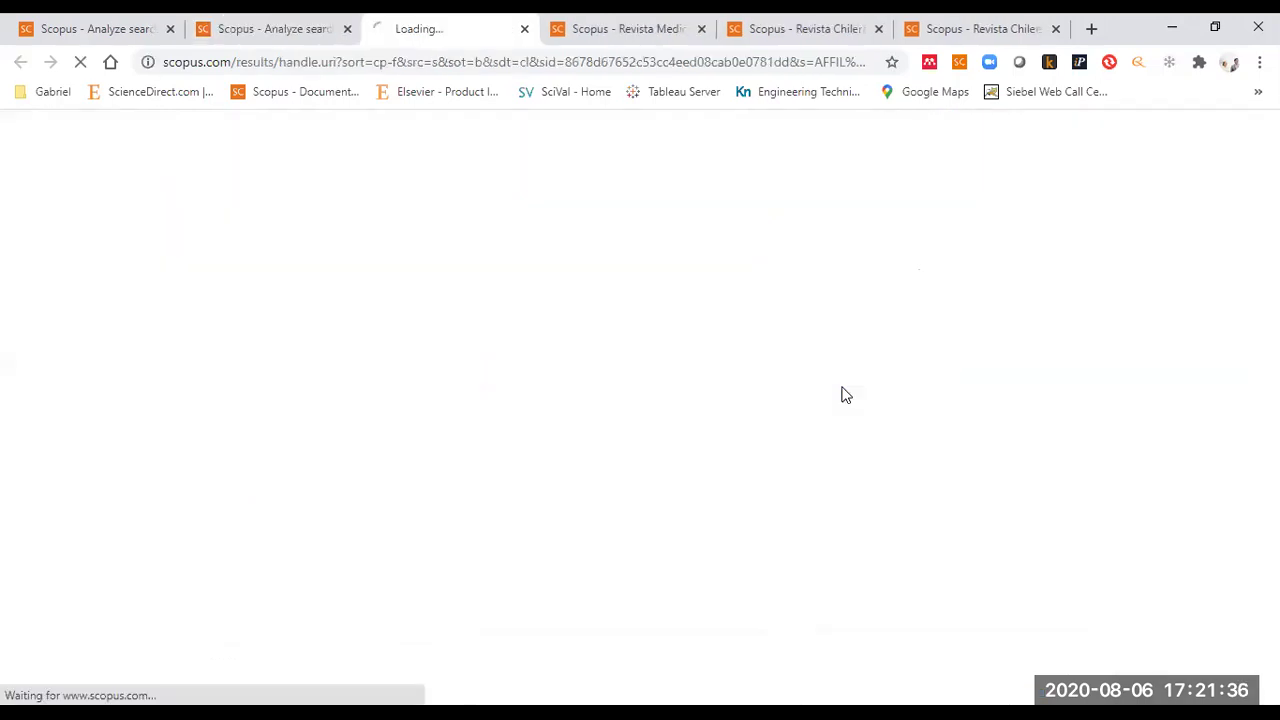
- Close the previous Mathematics analysis tab and analyze the search results of the newly opened document list
left_click(347, 29)
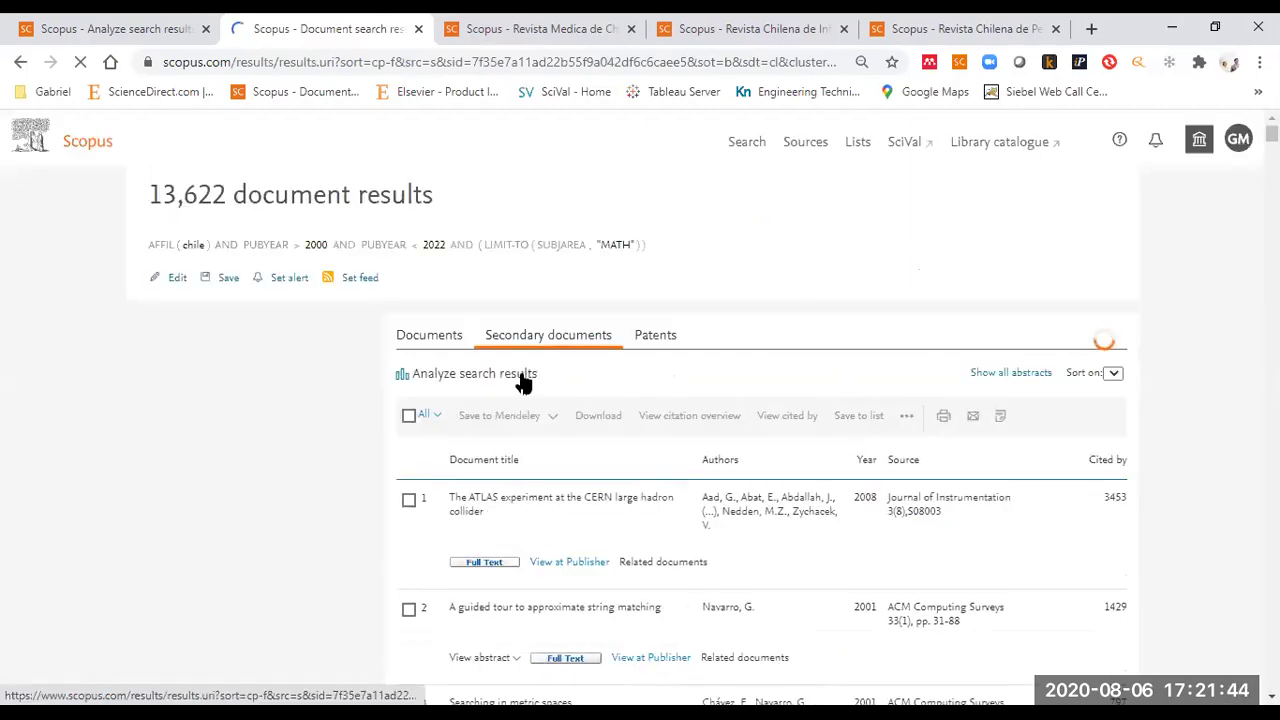
scroll(522, 378, "down", 2)
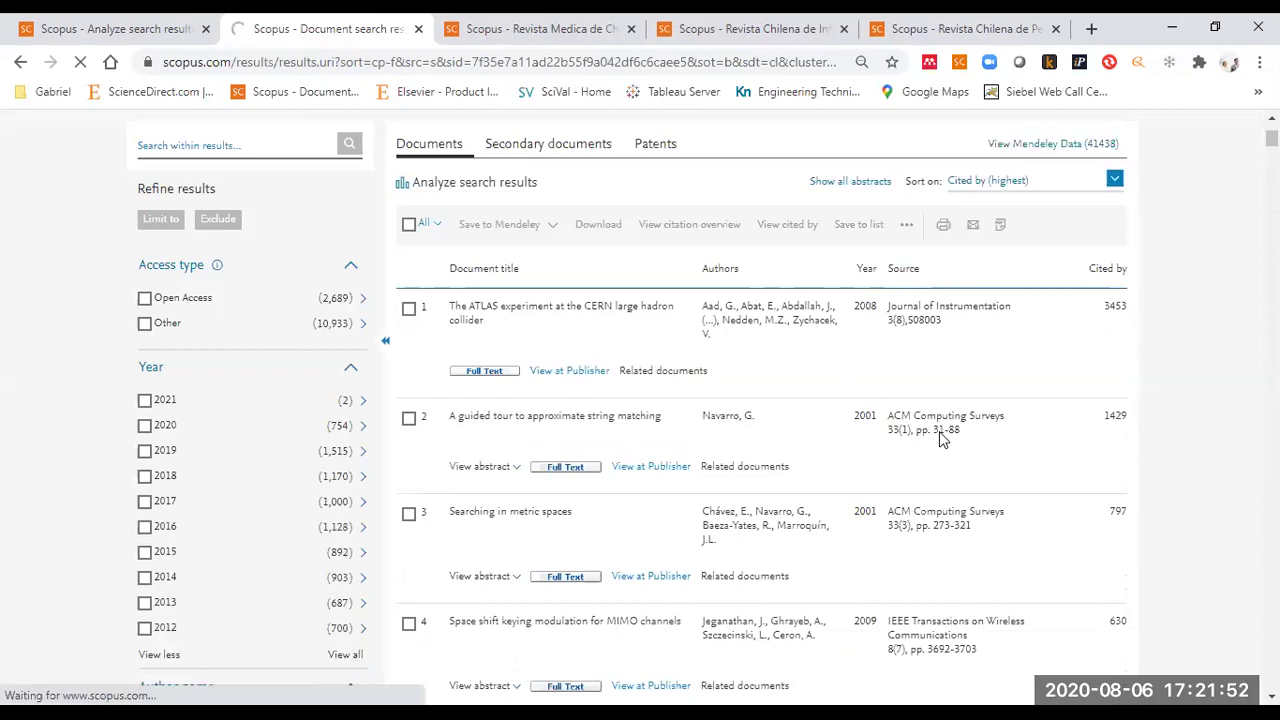
left_click(521, 186)
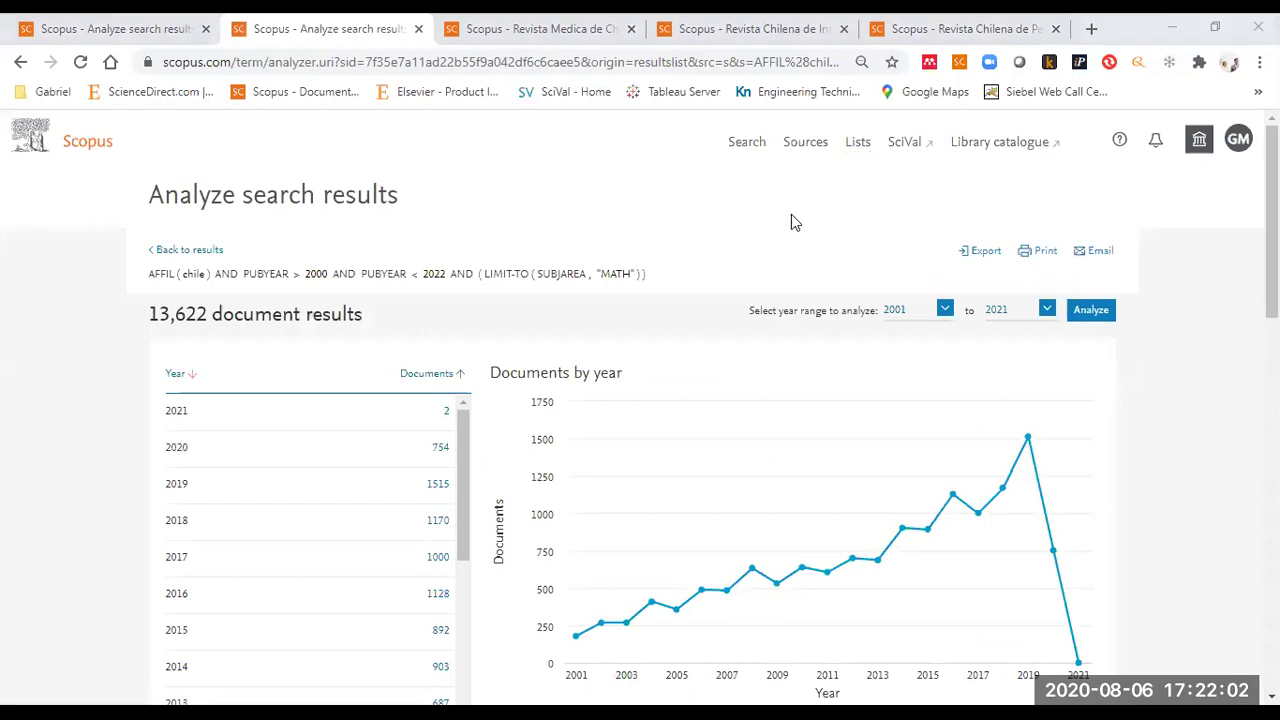
- Open the Documents by subject area chart and open the Mathematics document list from its table
scroll(510, 190, "down", 3)
scroll(454, 160, "up", 2)
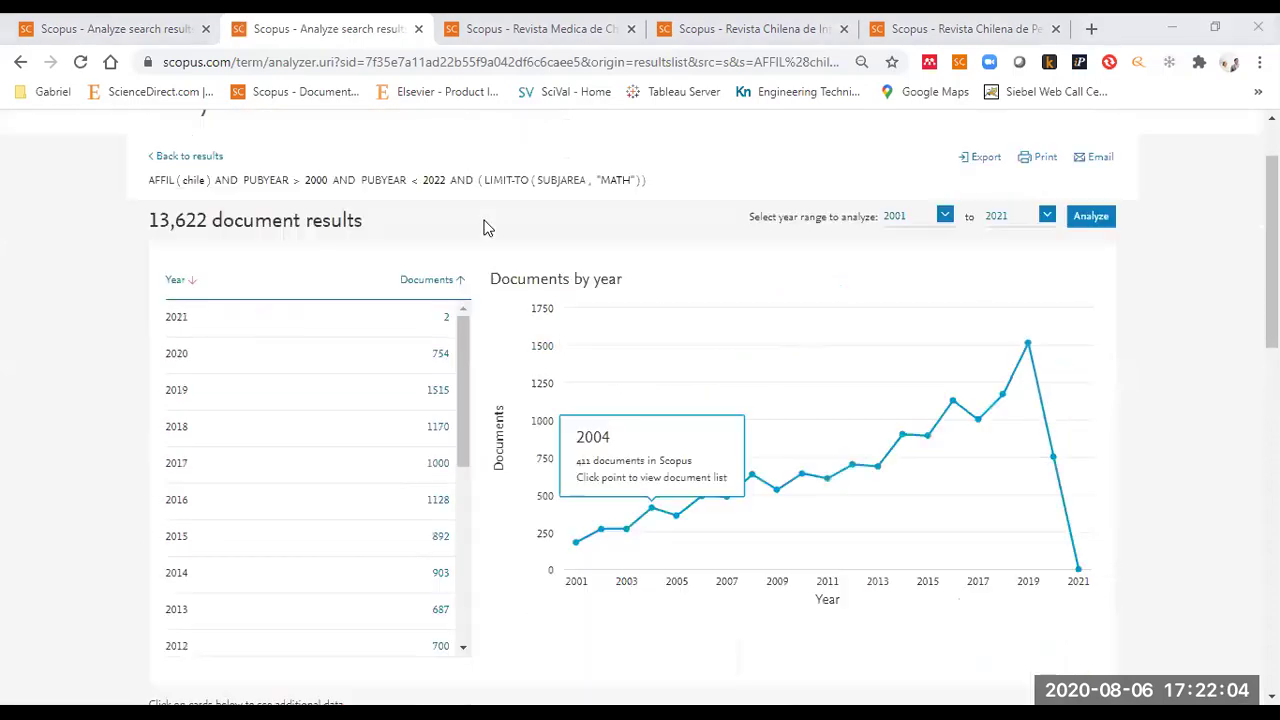
scroll(917, 326, "down", 6)
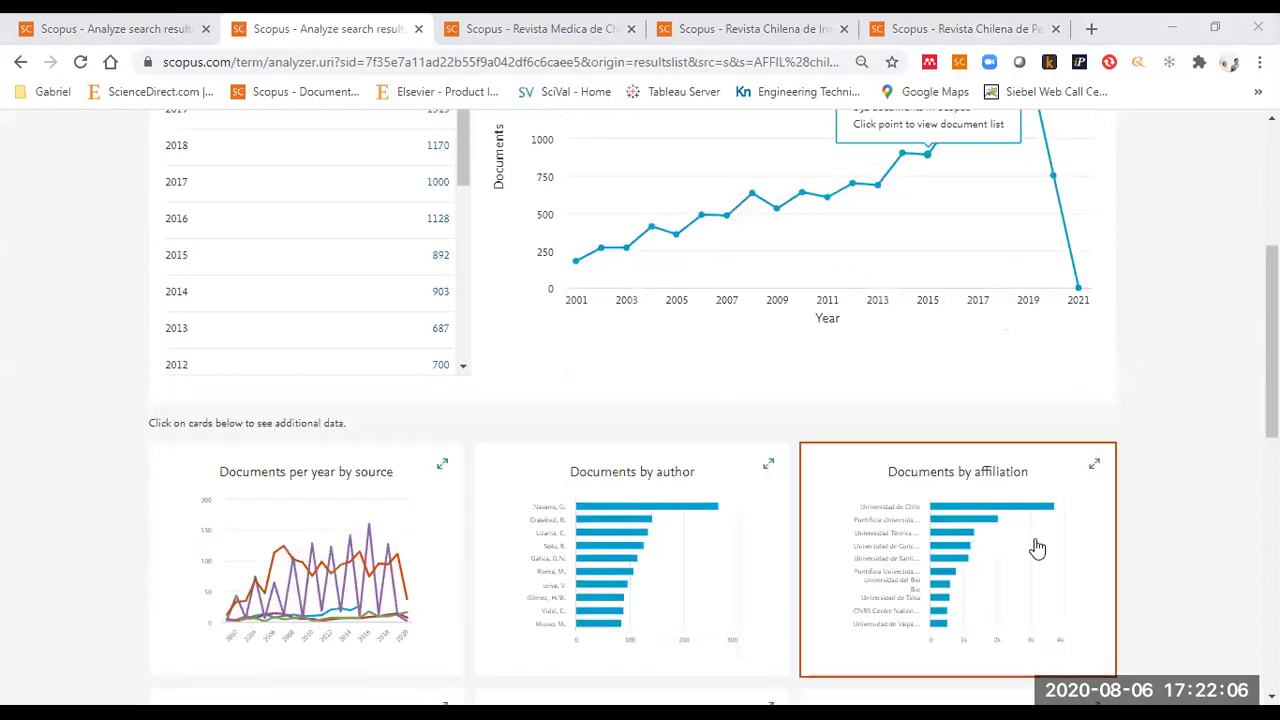
left_click(1000, 477)
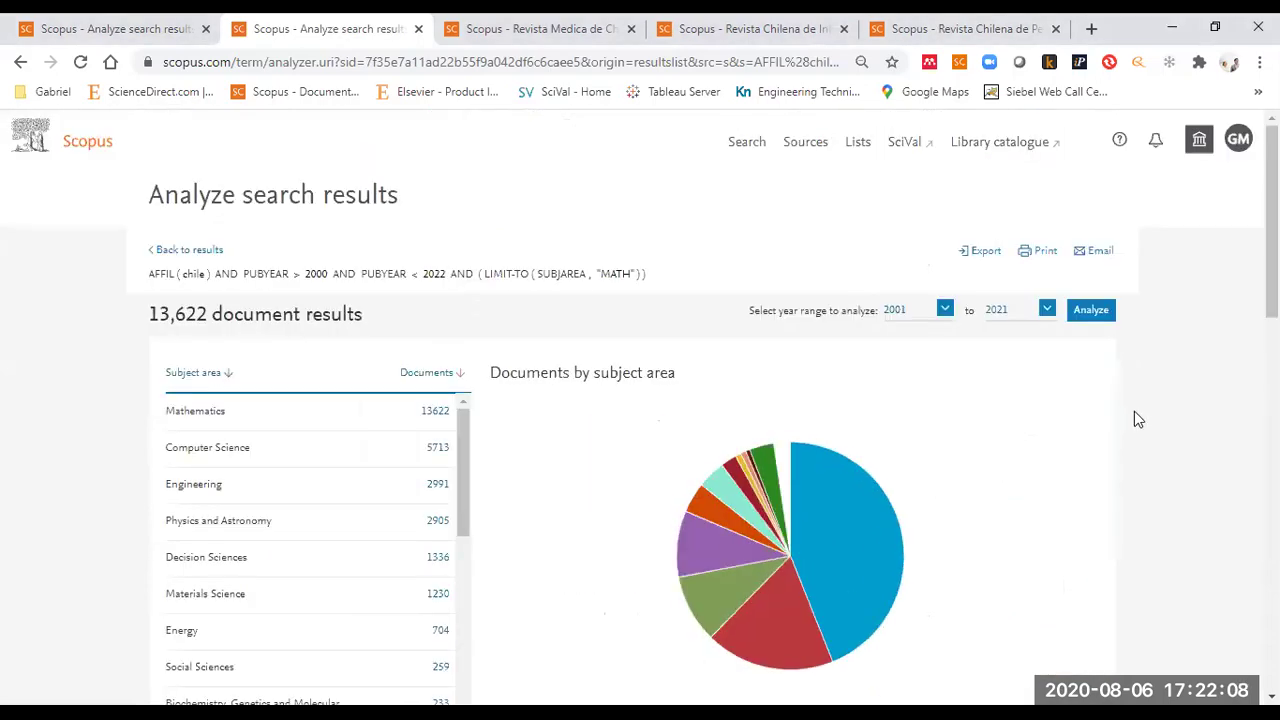
scroll(1134, 419, "down", 1)
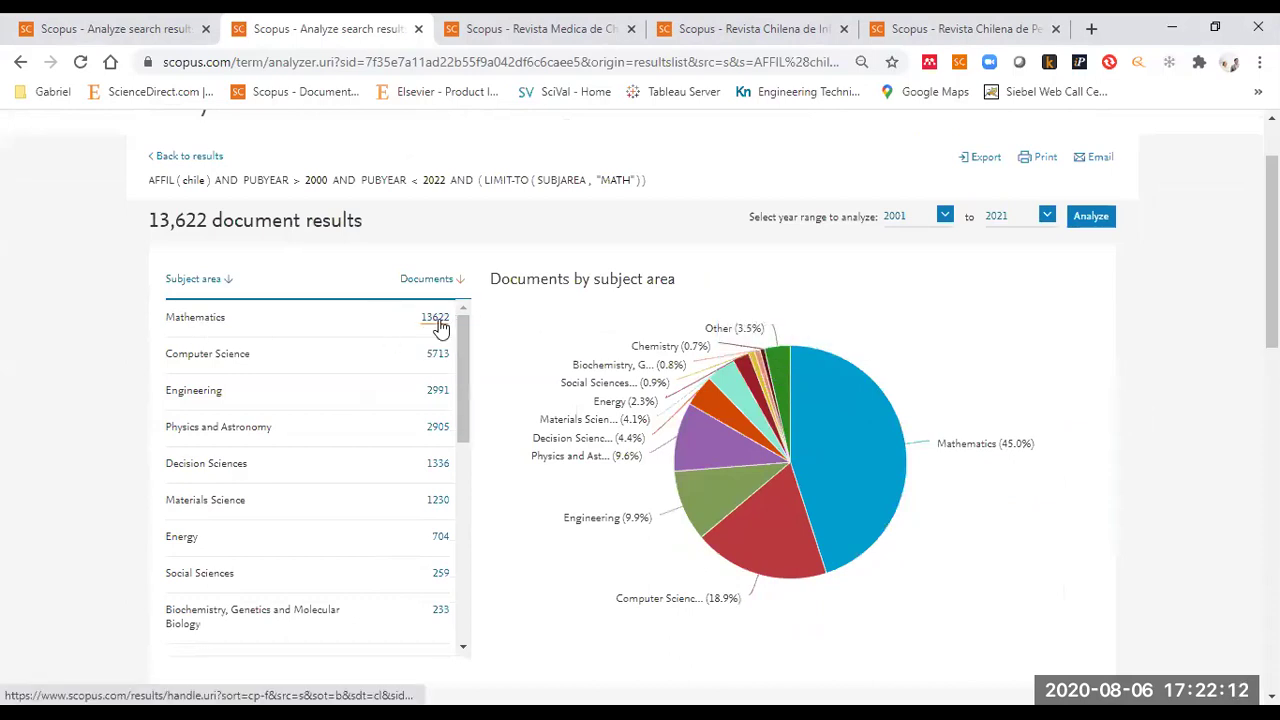
left_click_drag(165, 220, 192, 222)
left_click(192, 222)
left_click(436, 318)
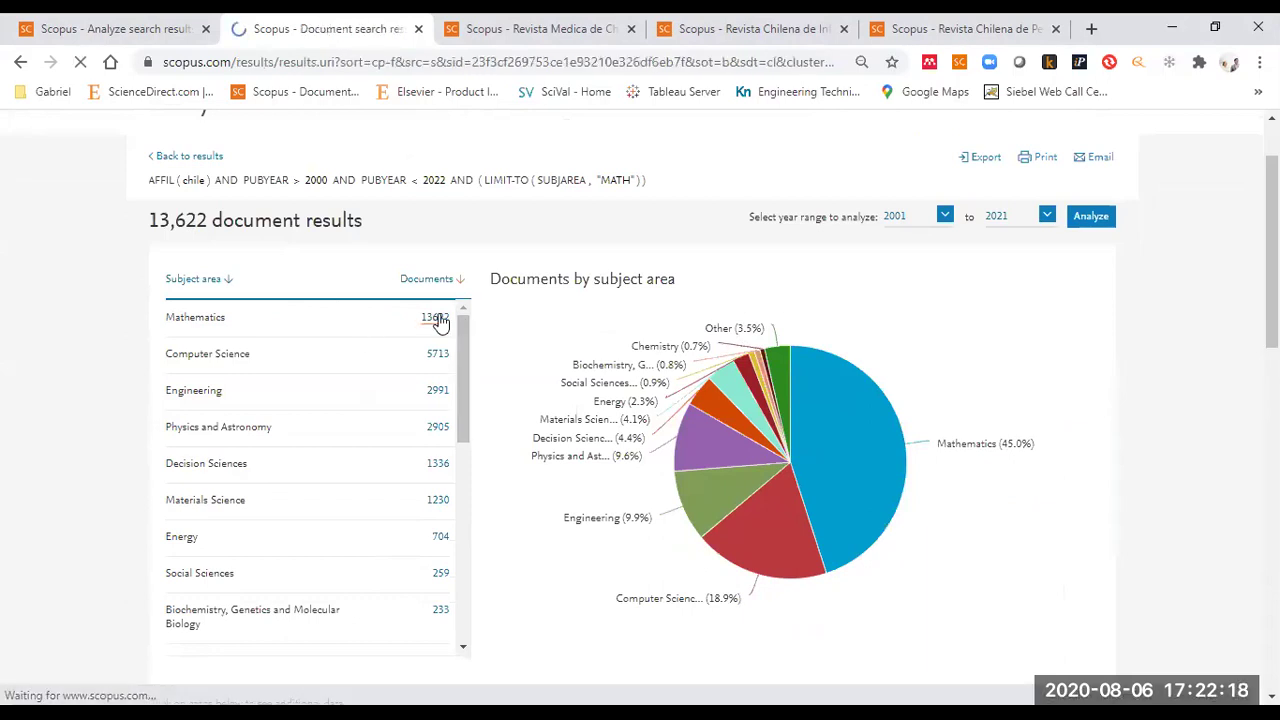
- Compare the Mathematics count in the Subject area filter with the total document count, highlighting the total
scroll(58, 374, "down", 2)
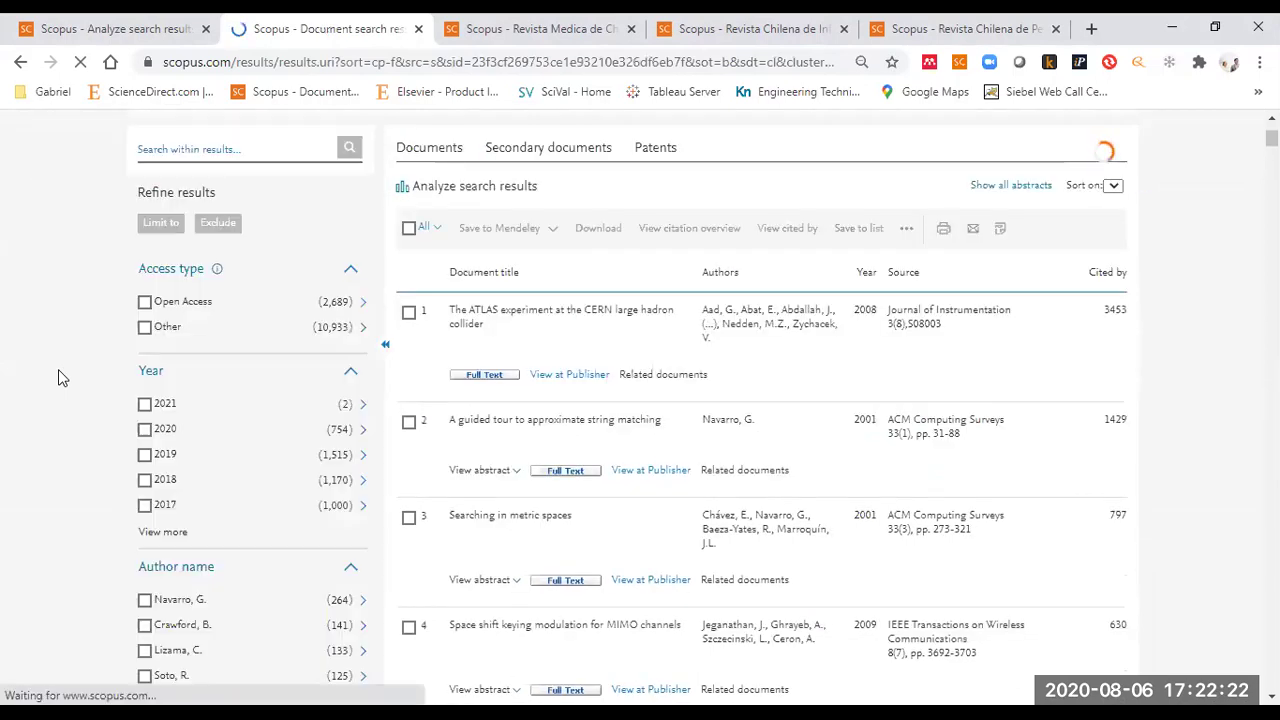
scroll(58, 377, "down", 6)
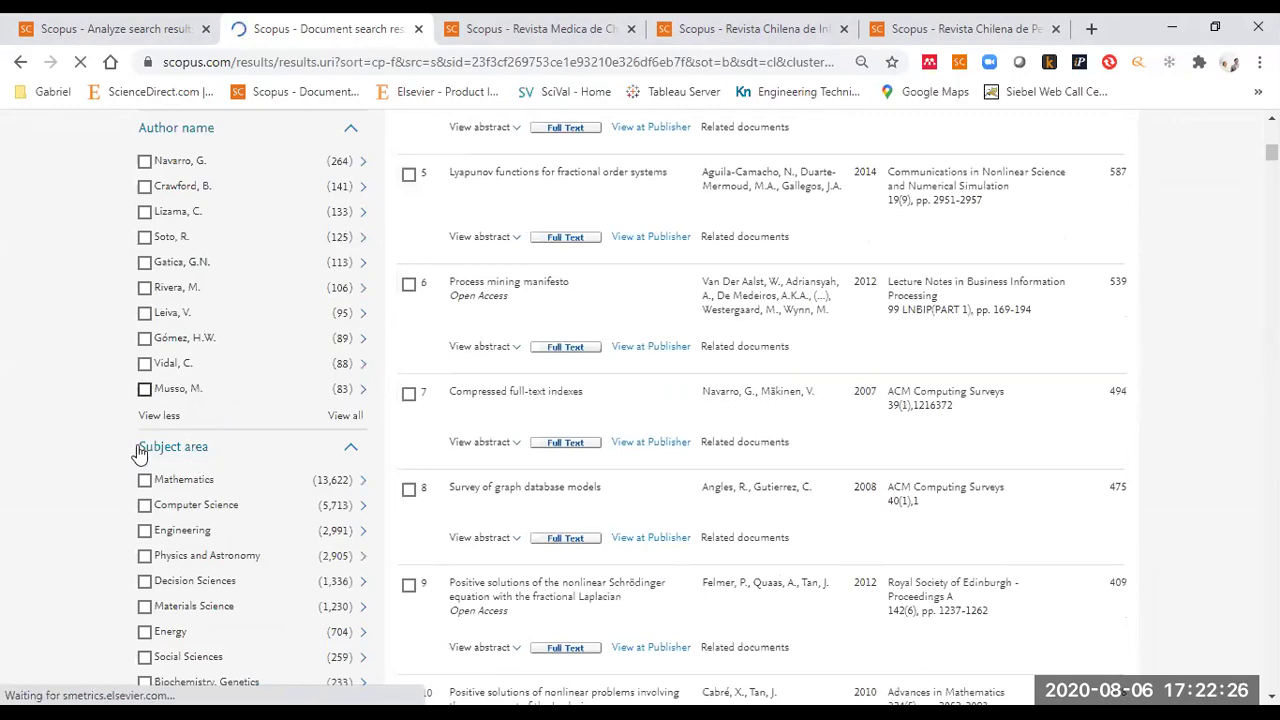
scroll(130, 450, "down", 2)
scroll(124, 443, "down", 1)
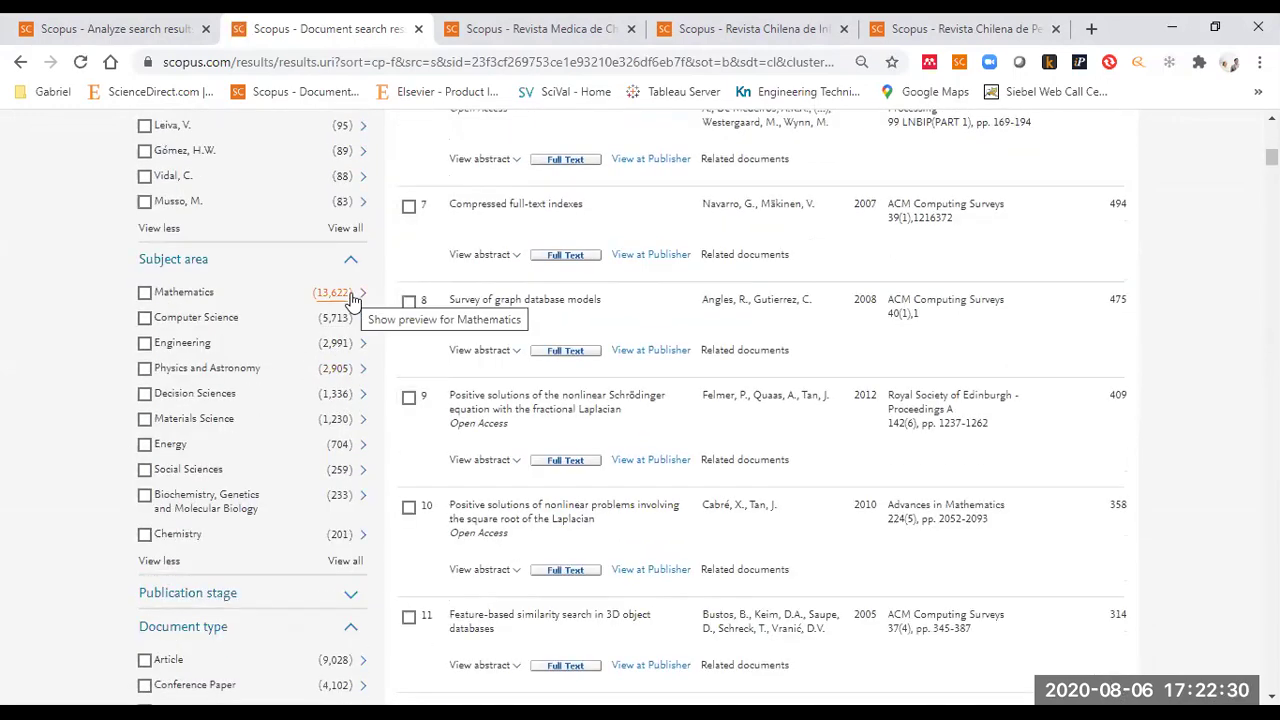
scroll(341, 303, "up", 10)
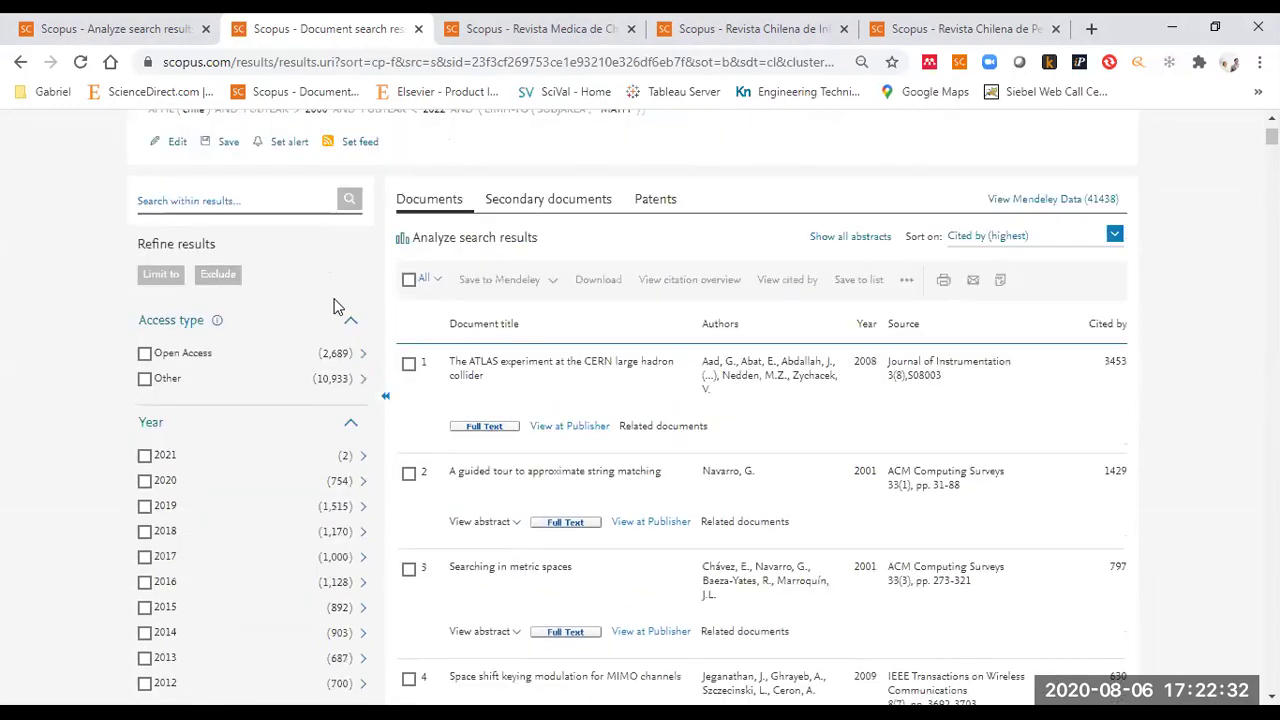
left_click_drag(218, 192, 143, 200)
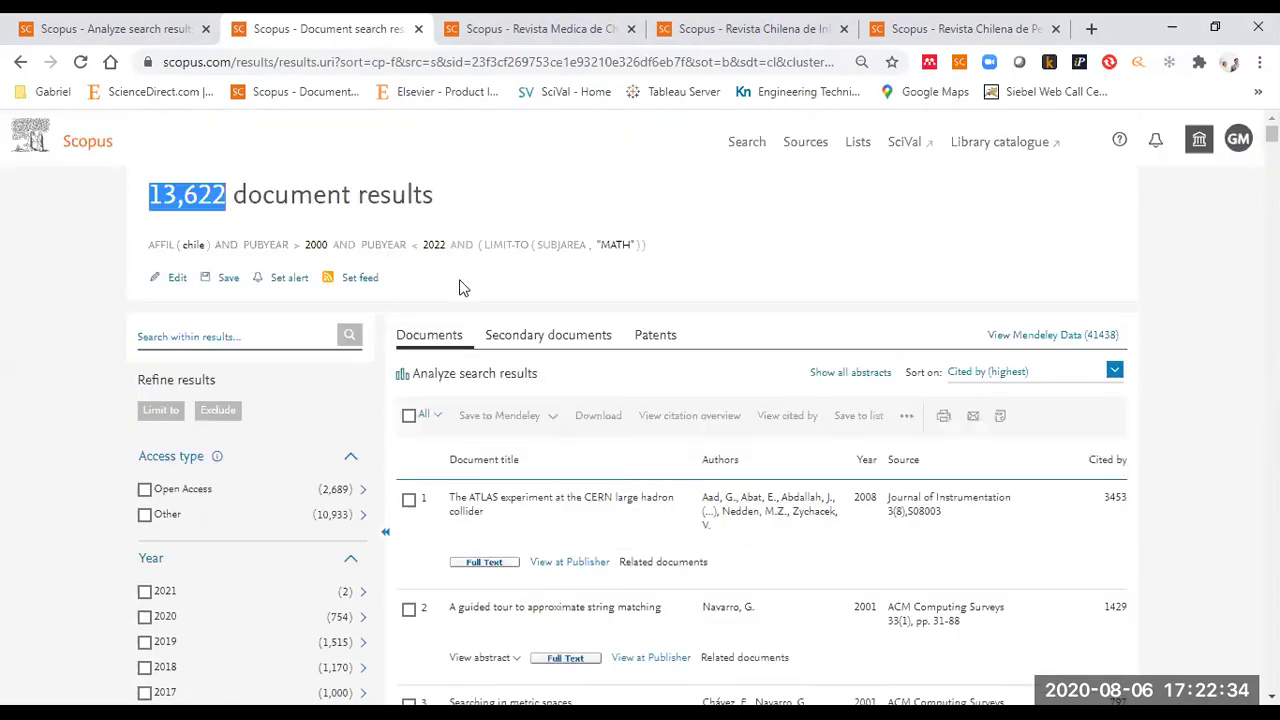
- Analyze the Mathematics search results again and open the Documents by author chart
left_click(497, 379)
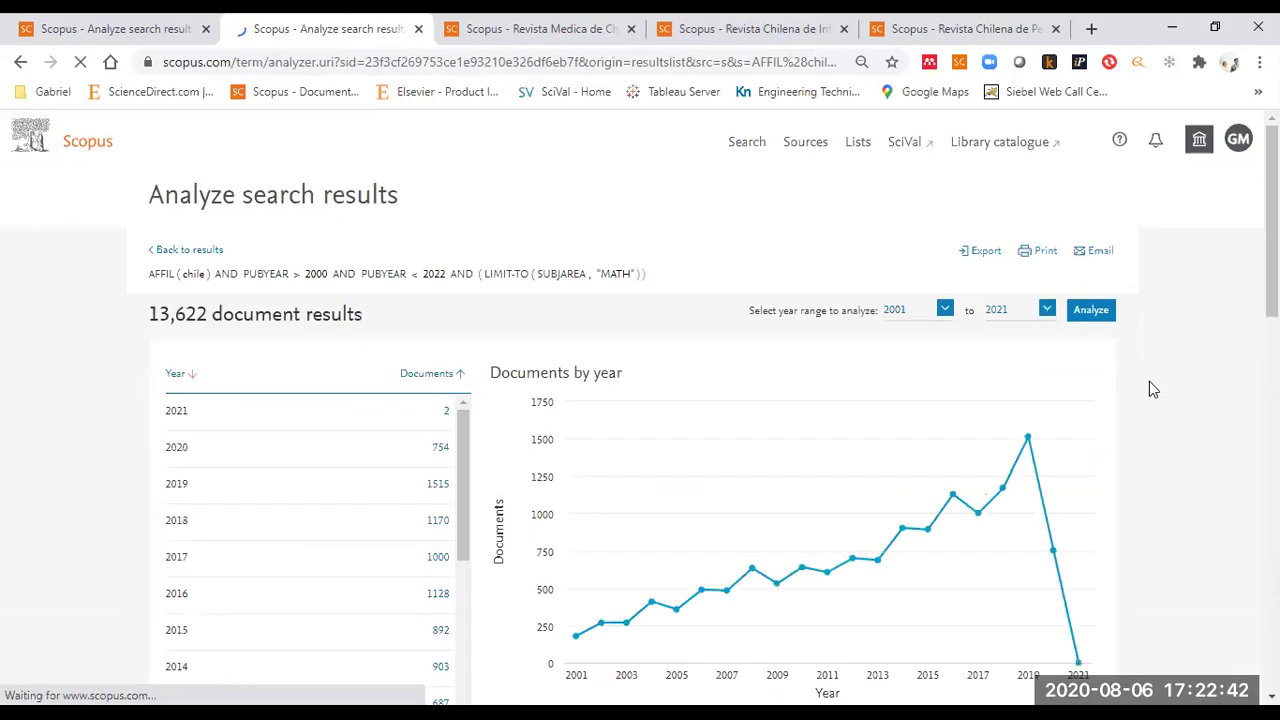
scroll(1149, 389, "down", 5)
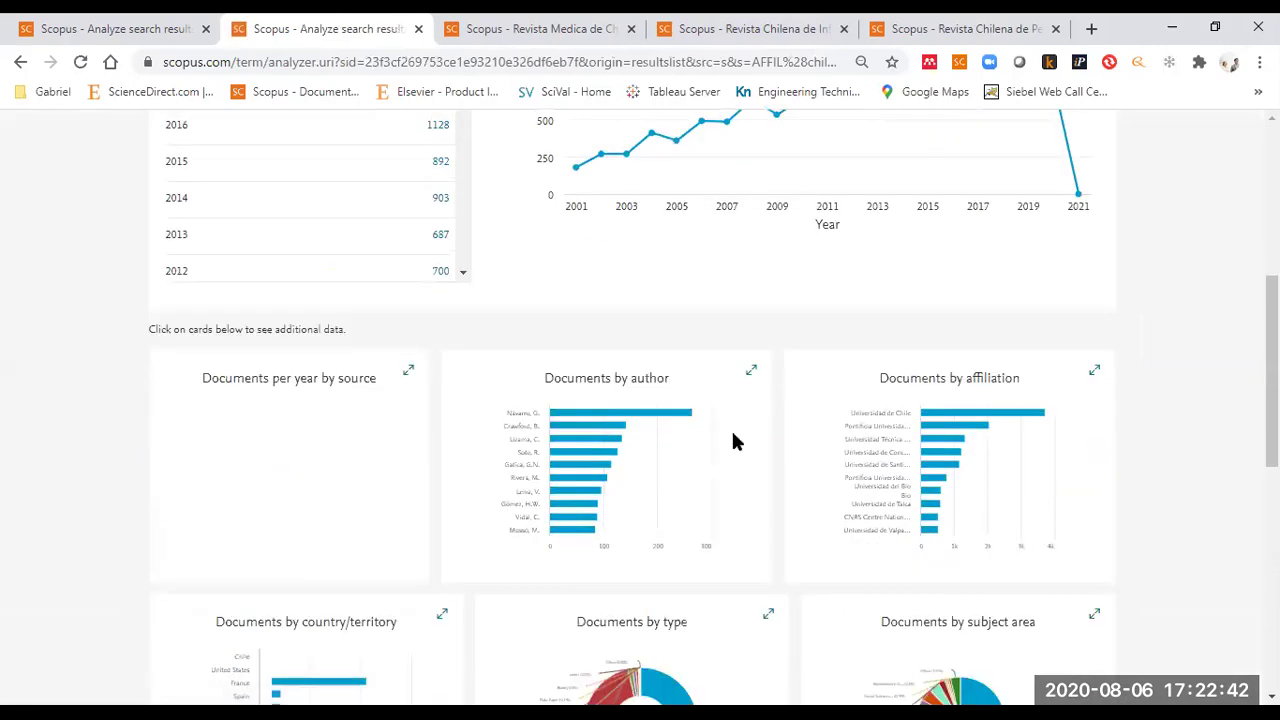
left_click(675, 398)
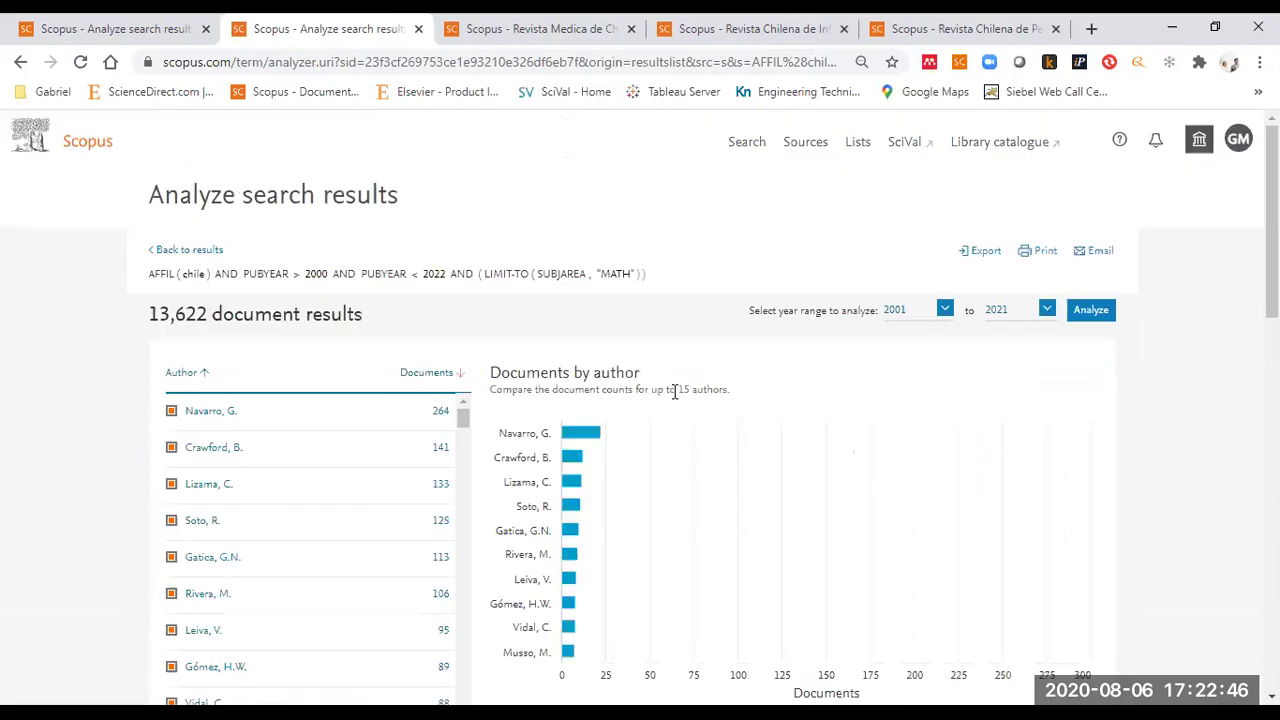
- Look through the author list and its document counts beside the Documents by author chart
scroll(487, 358, "down", 3)
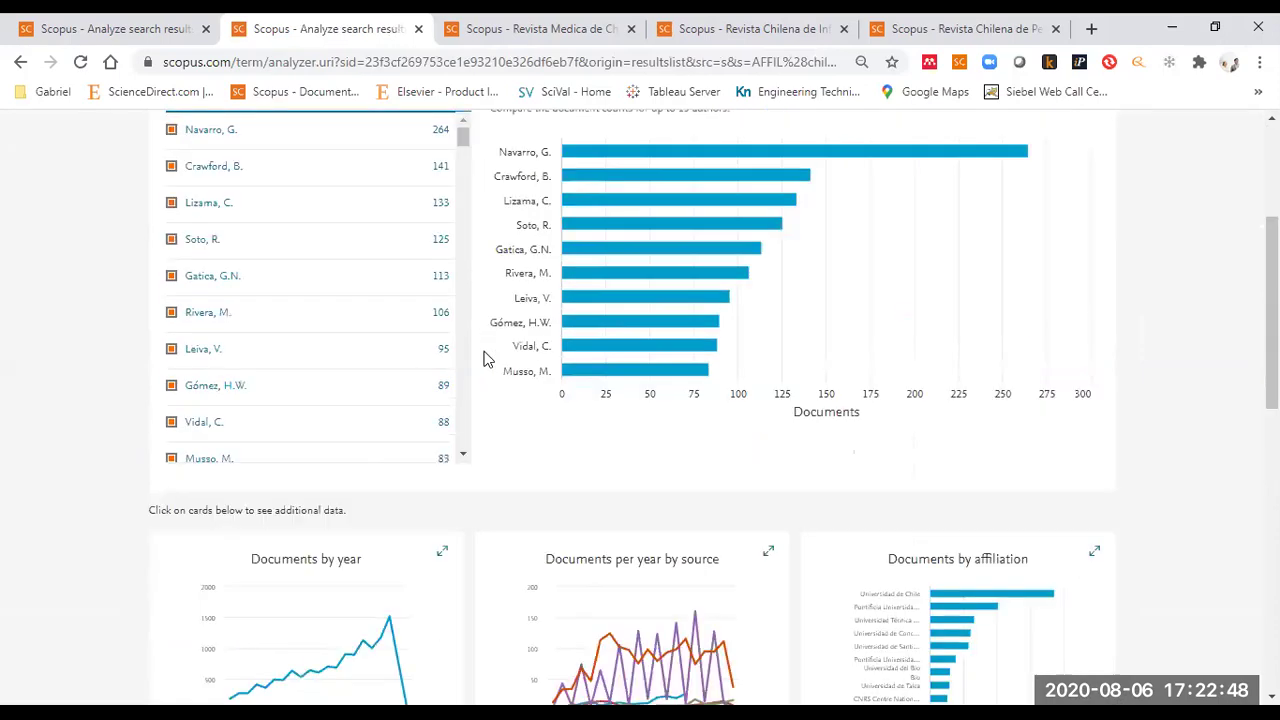
scroll(367, 286, "down", 8)
scroll(368, 284, "down", 3)
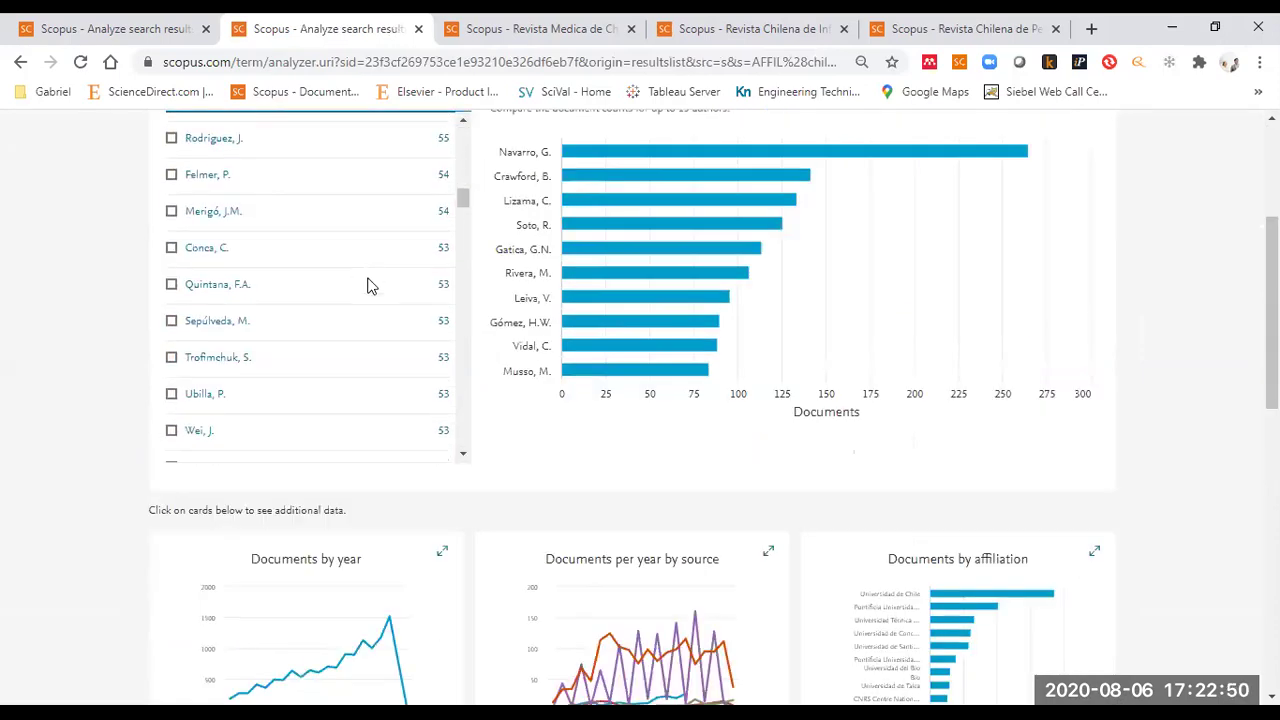
scroll(343, 349, "up", 2)
scroll(352, 435, "up", 10)
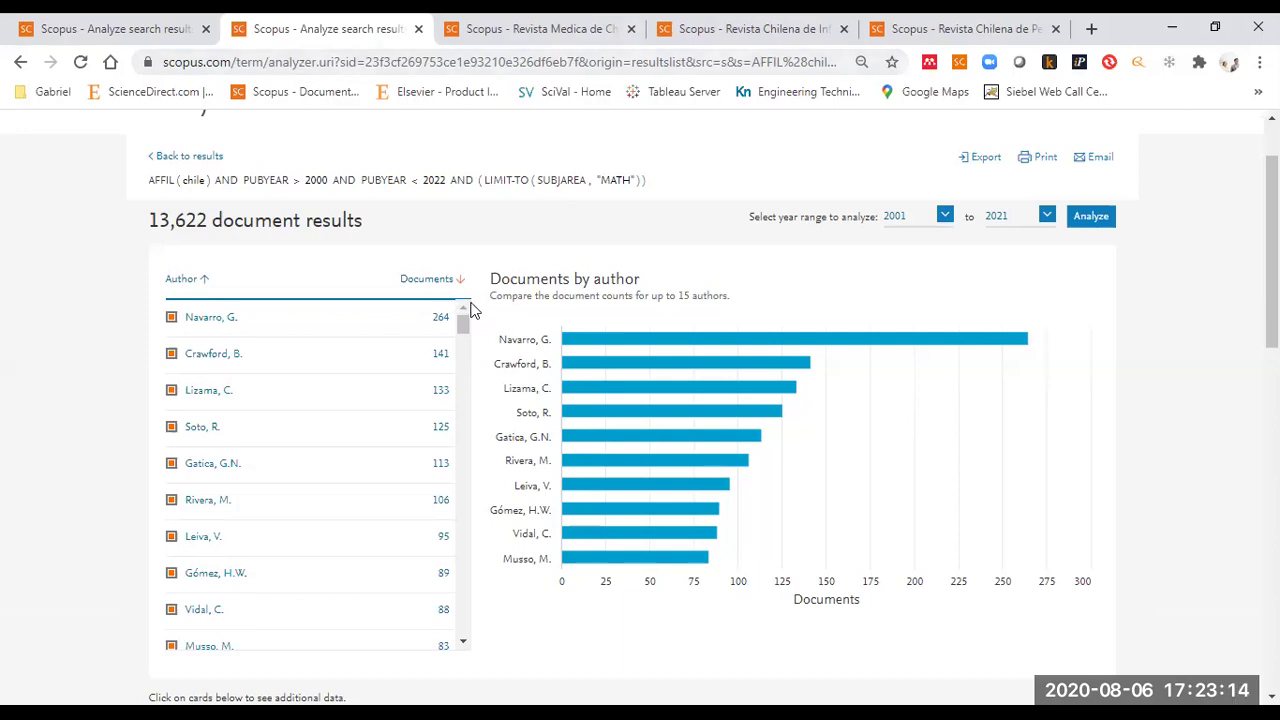
- Return to the document results and open the complete list of authors from the Author name filter
left_click(185, 157)
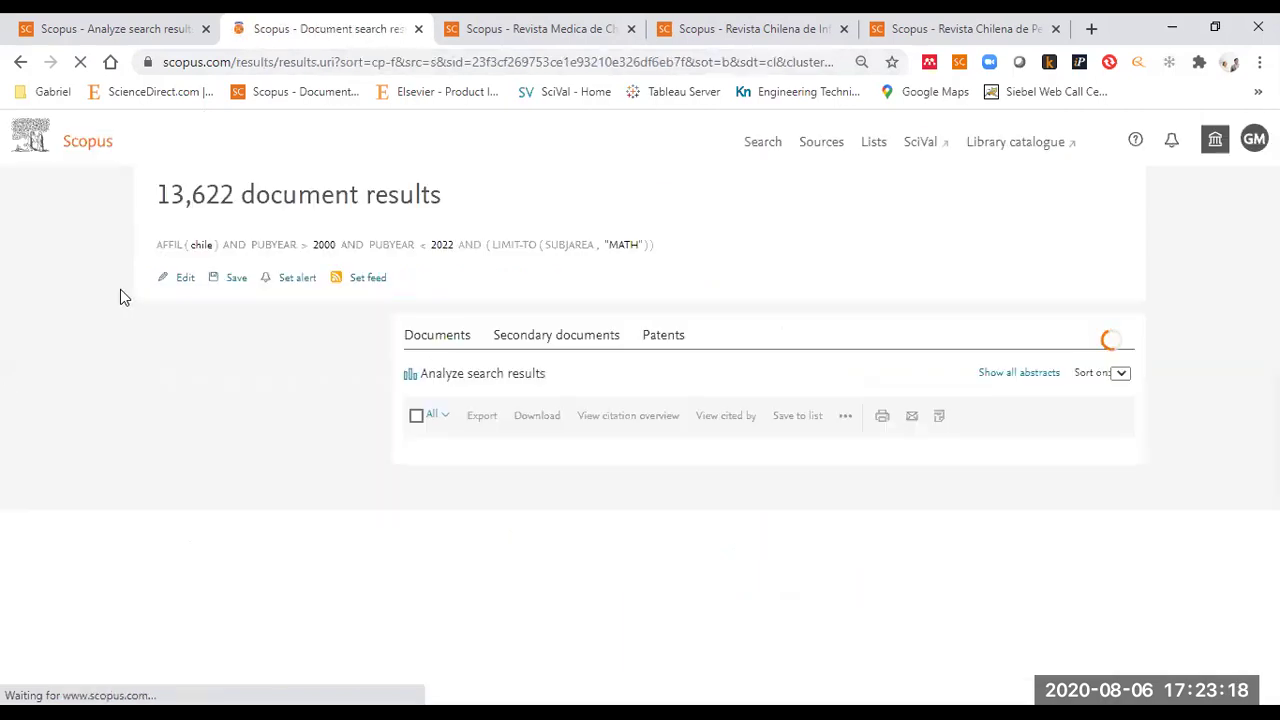
scroll(90, 304, "down", 3)
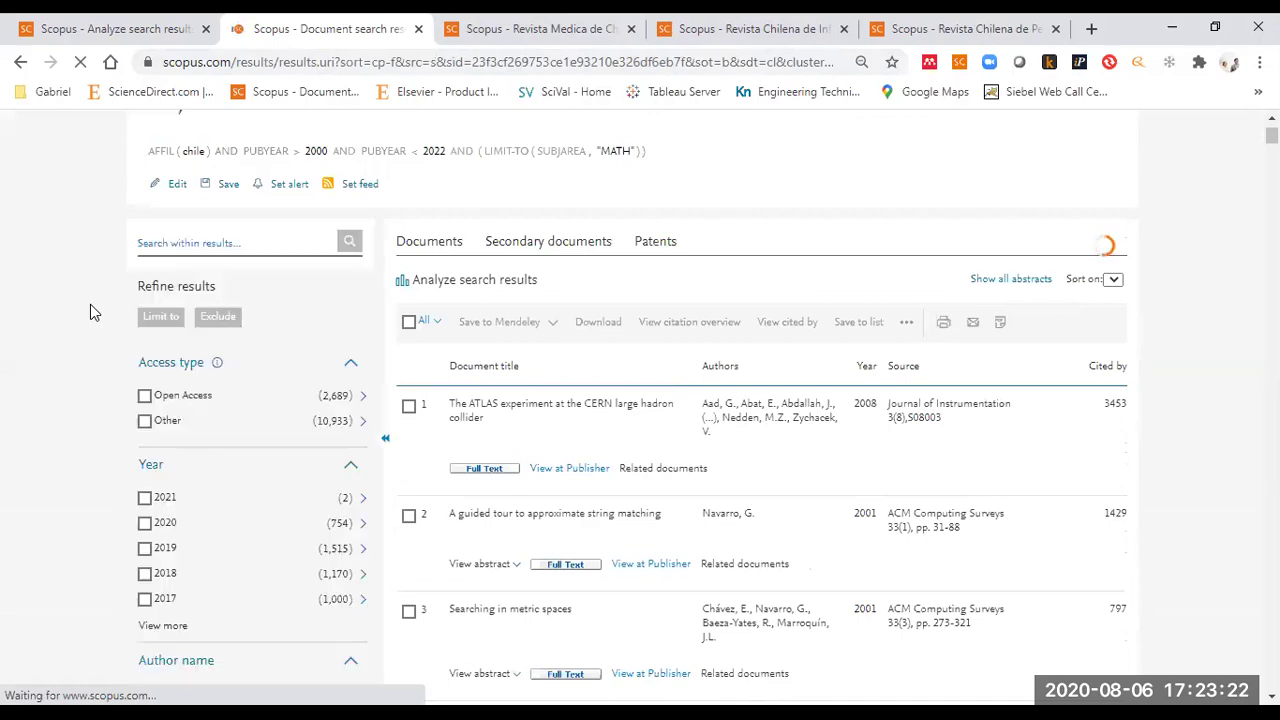
scroll(90, 313, "down", 4)
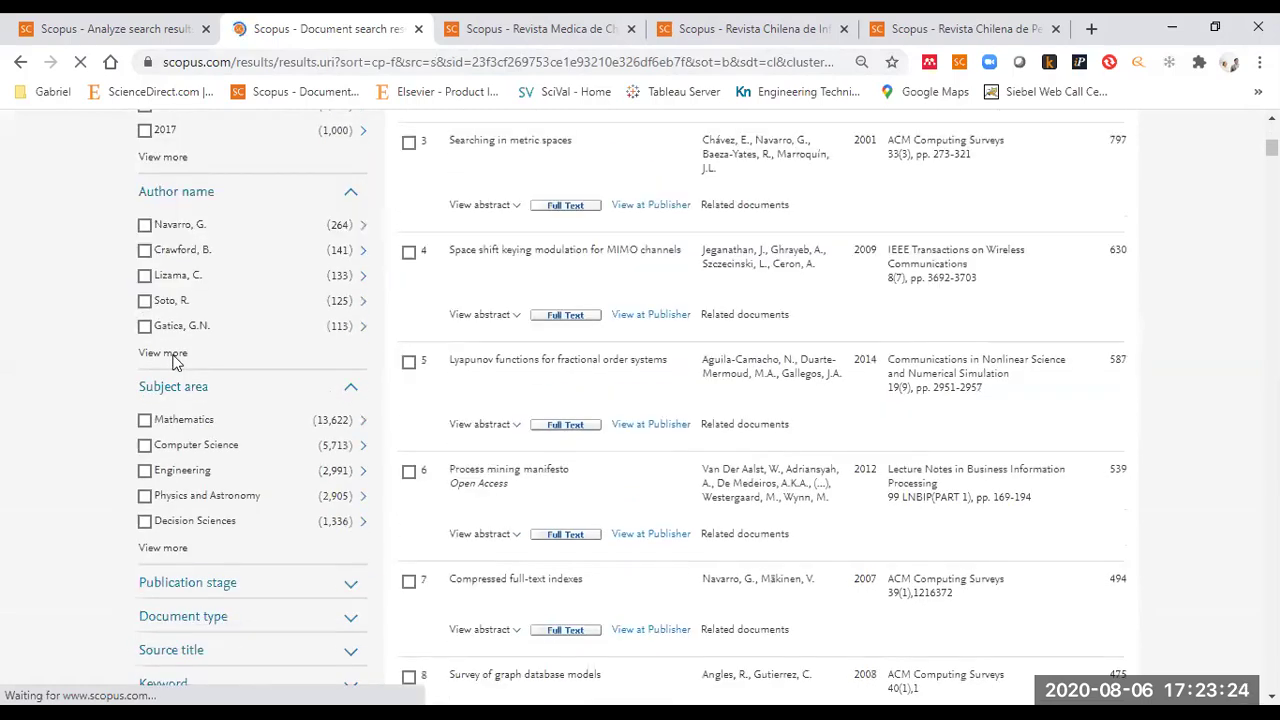
left_click(175, 358)
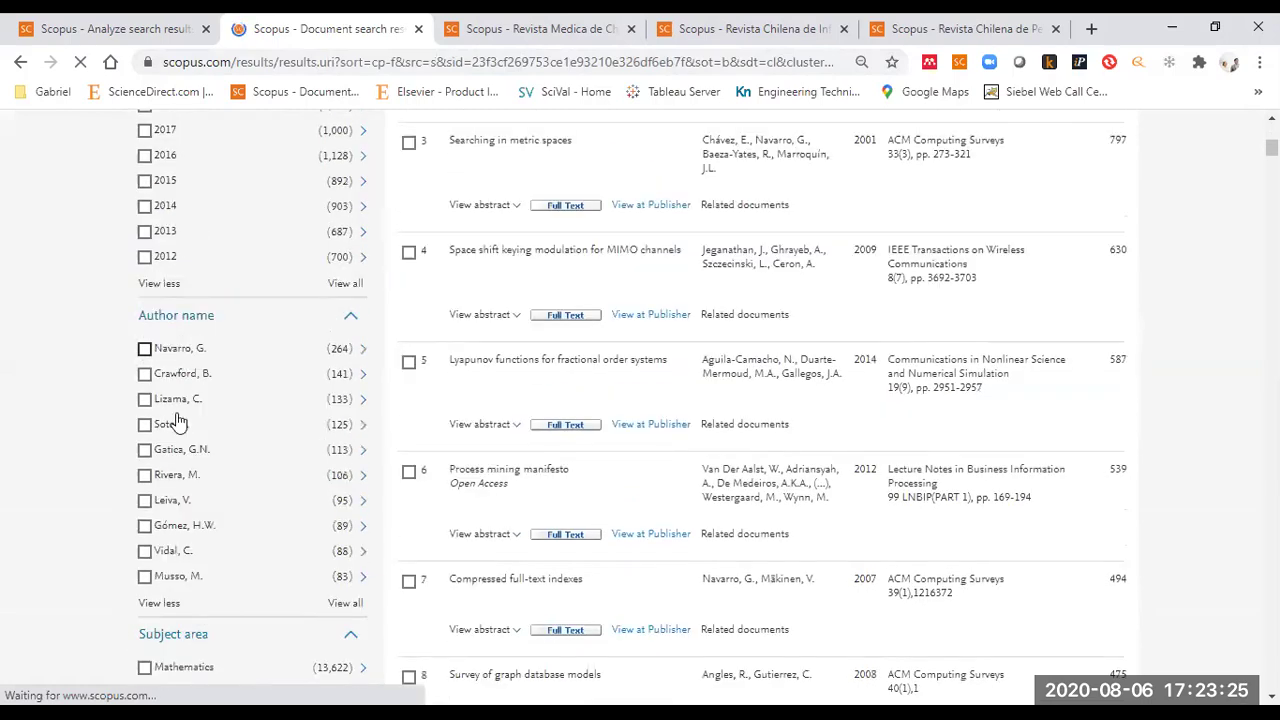
left_click(340, 605)
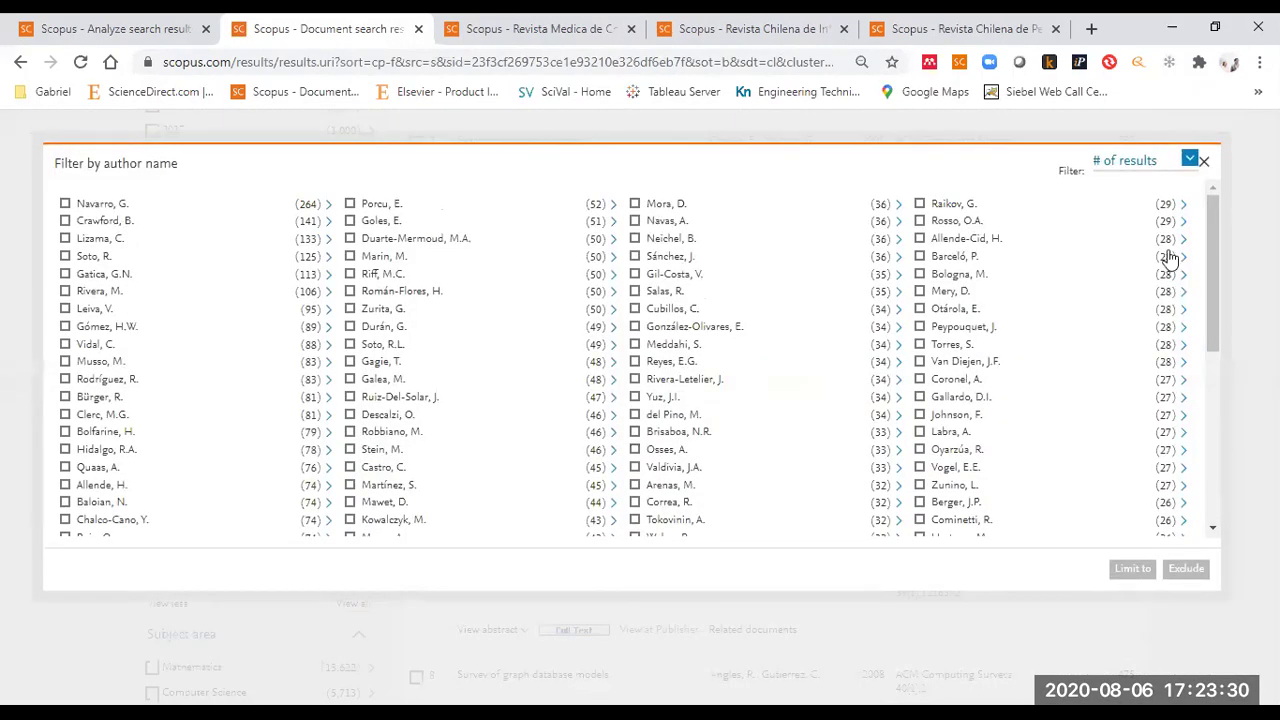
- Review the complete author filter list and its ordering options, including number of results and initial letters
scroll(1071, 363, "down", 10)
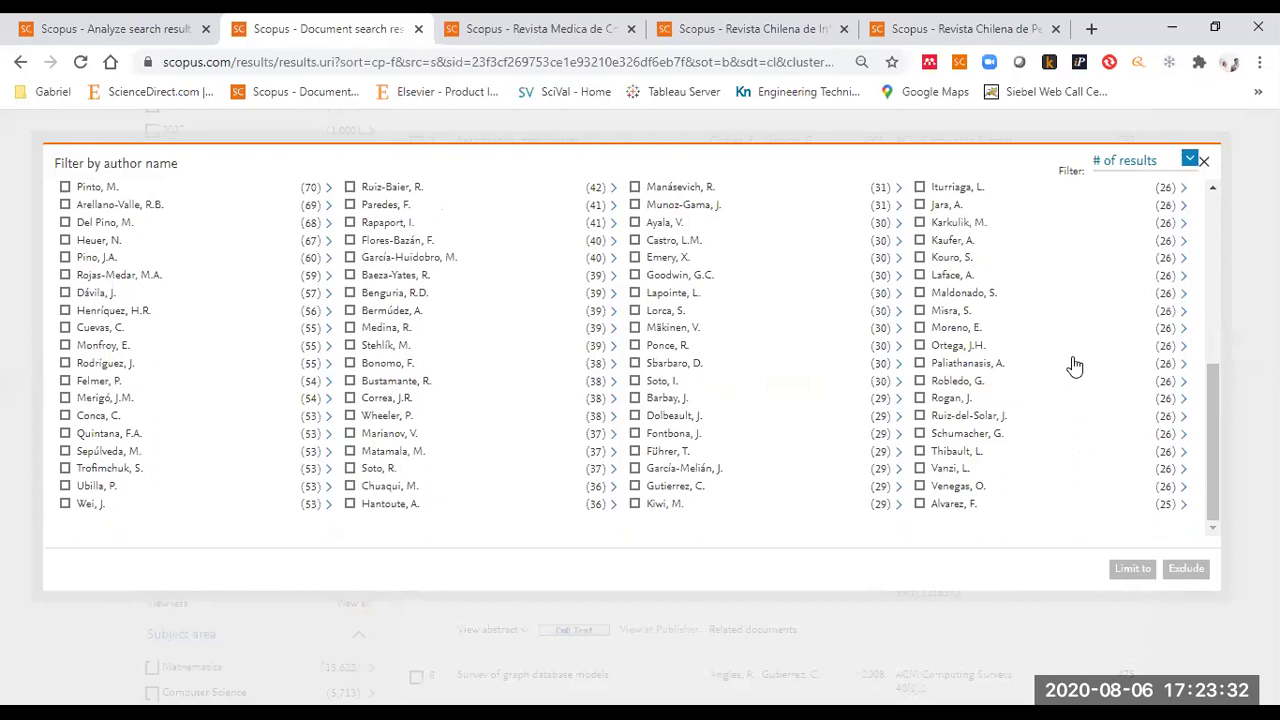
scroll(1073, 365, "up", 10)
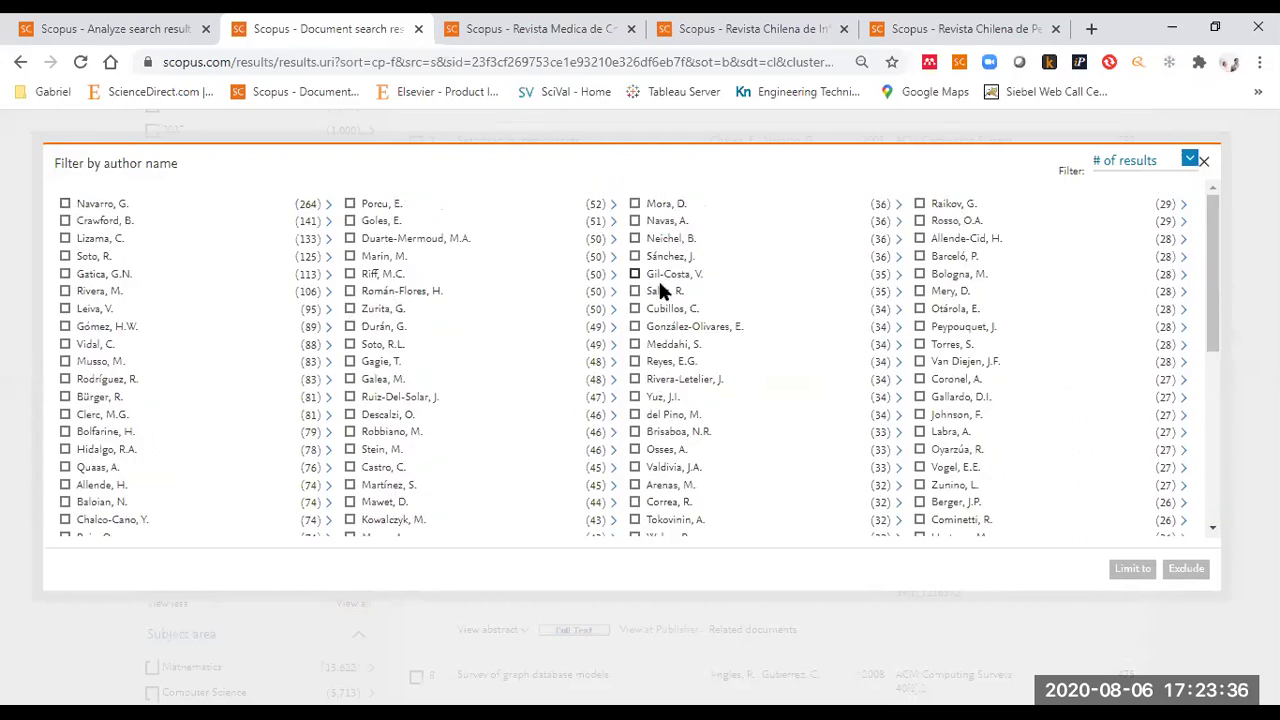
scroll(978, 330, "down", 10)
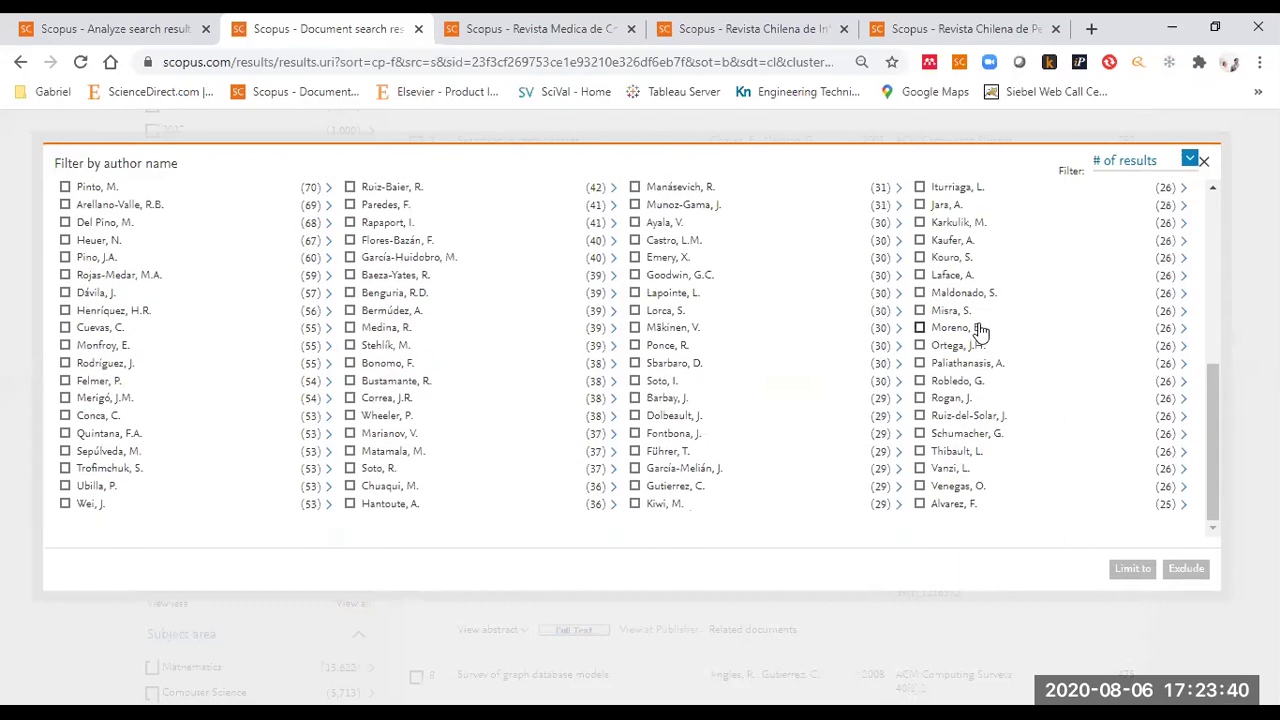
left_click(1188, 159)
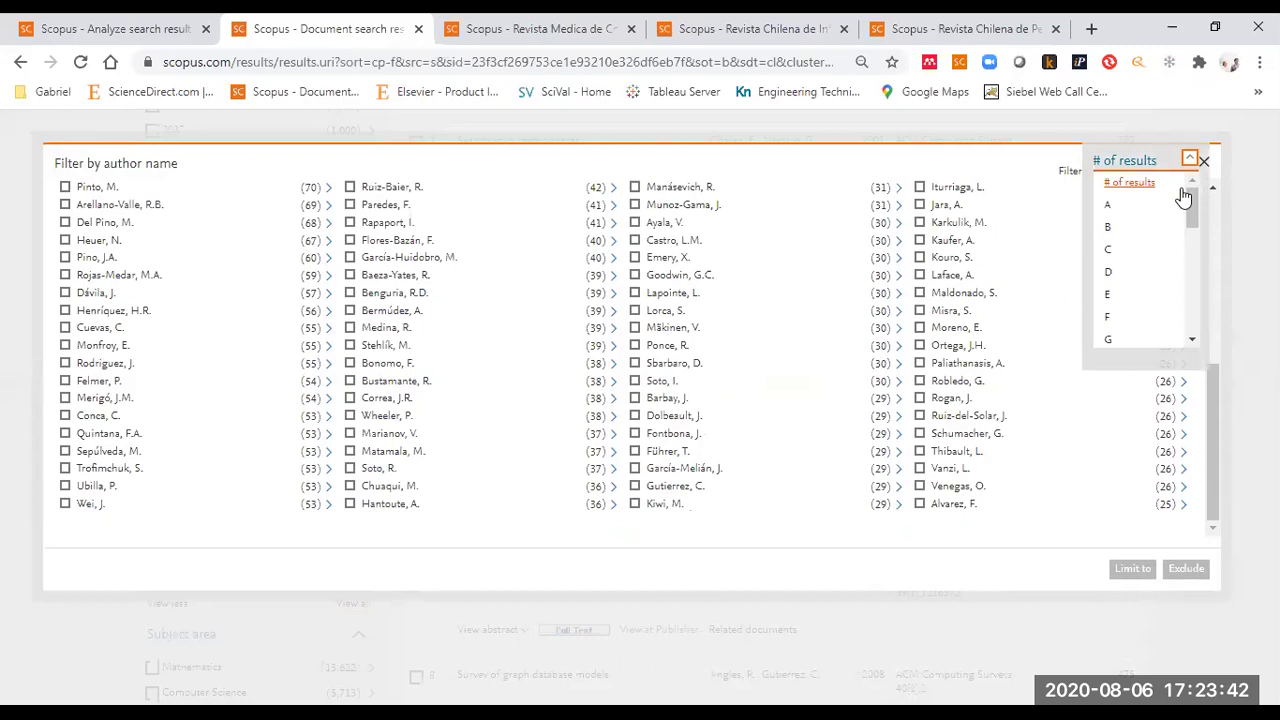
left_click_drag(1193, 222, 1188, 185)
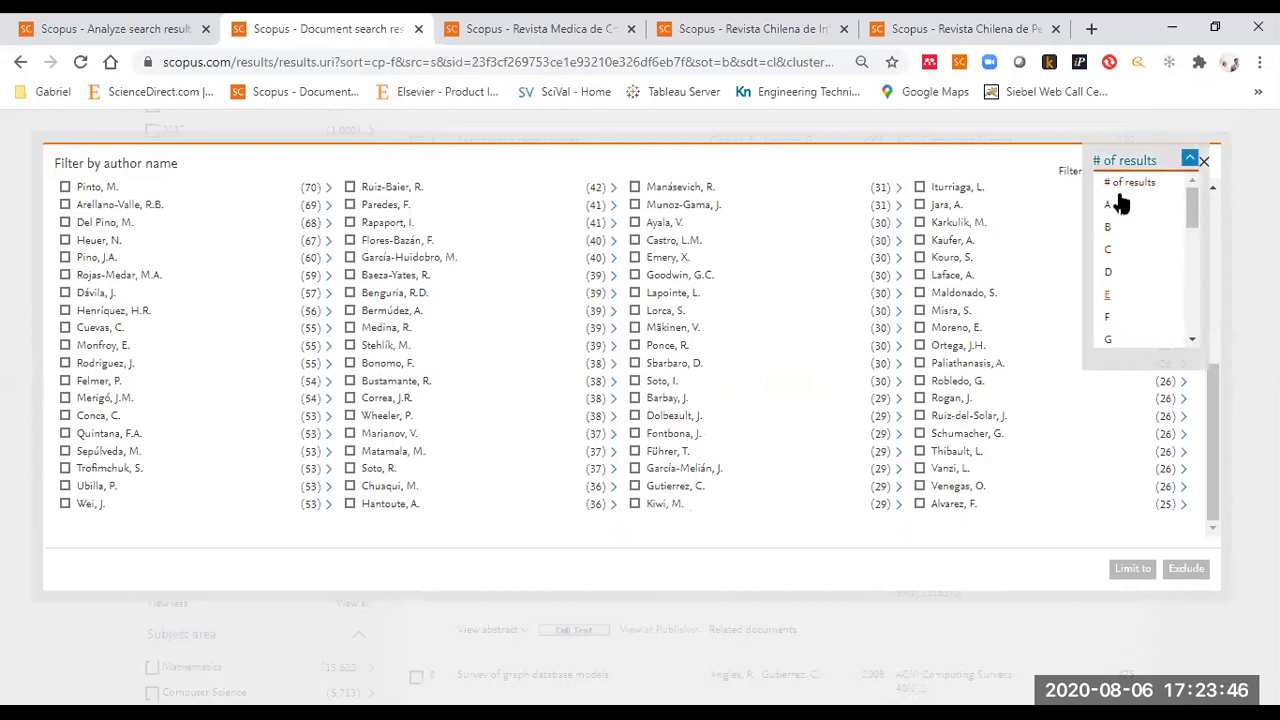
left_click(1022, 165)
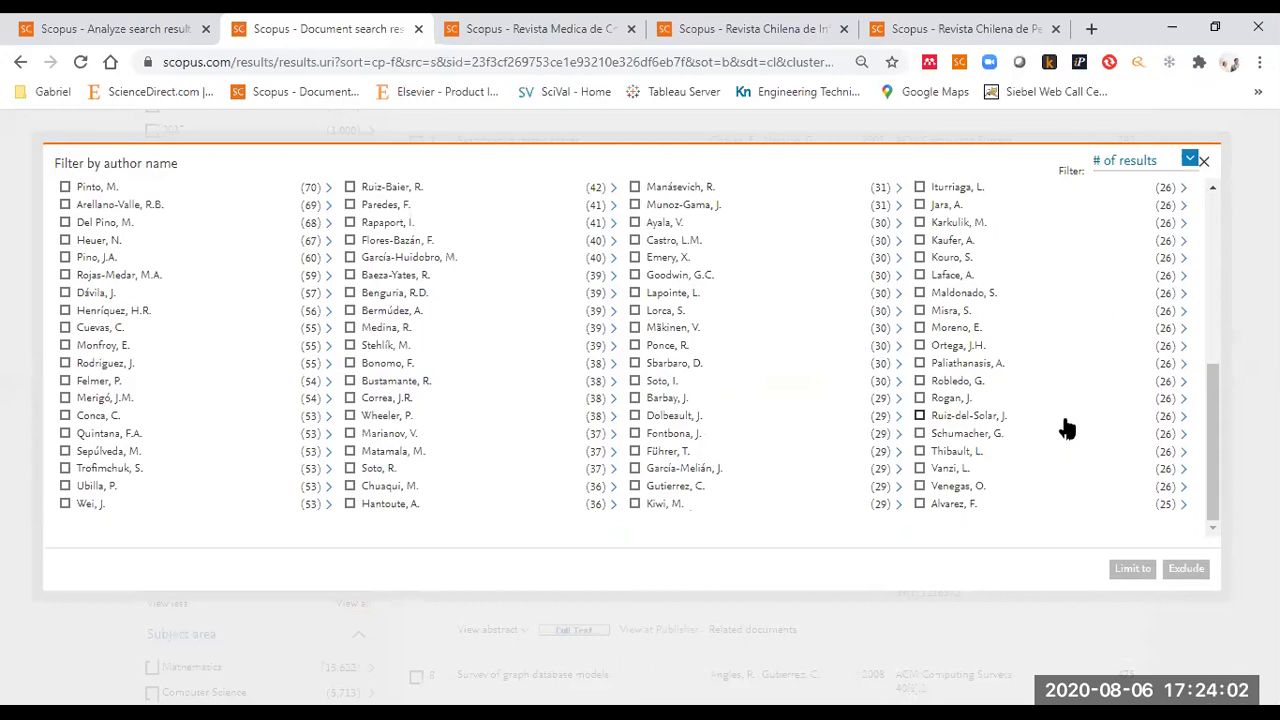
- Check the author filter list once more, close it, and highlight the total number of document results
scroll(1067, 428, "up", 10)
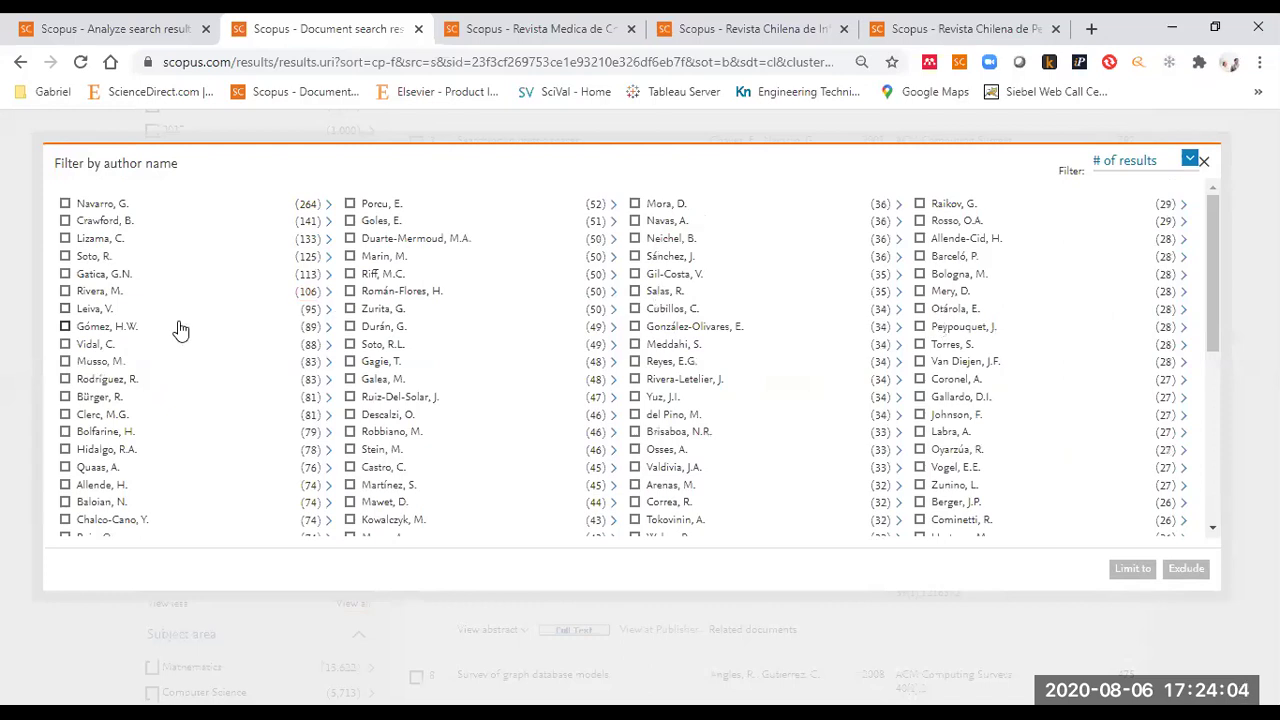
scroll(648, 347, "down", 10)
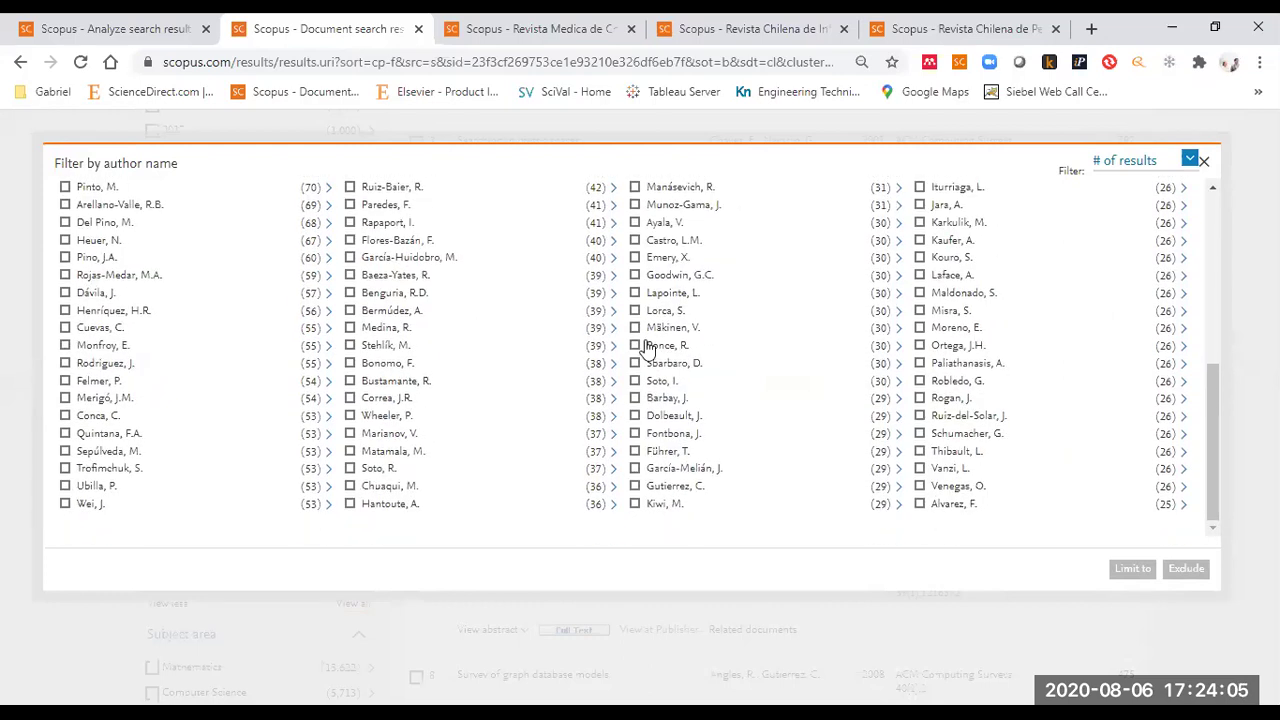
left_click(1203, 163)
scroll(85, 421, "down", 2)
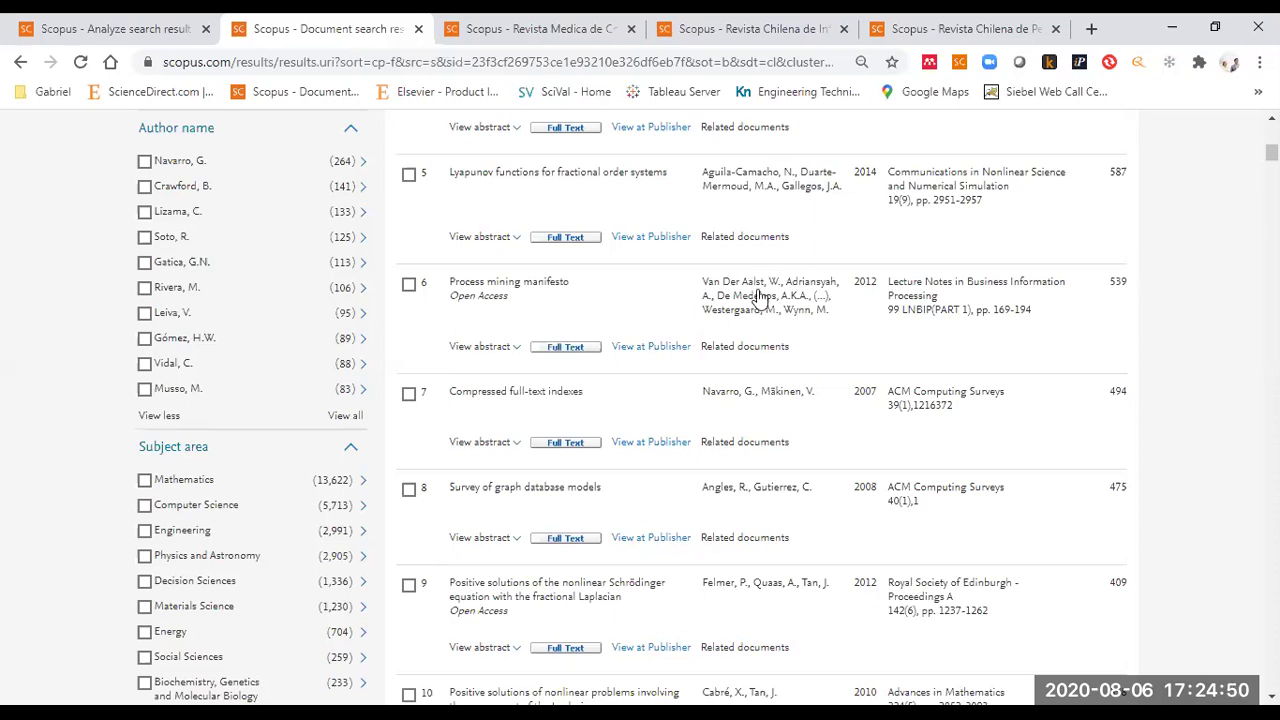
scroll(597, 350, "up", 8)
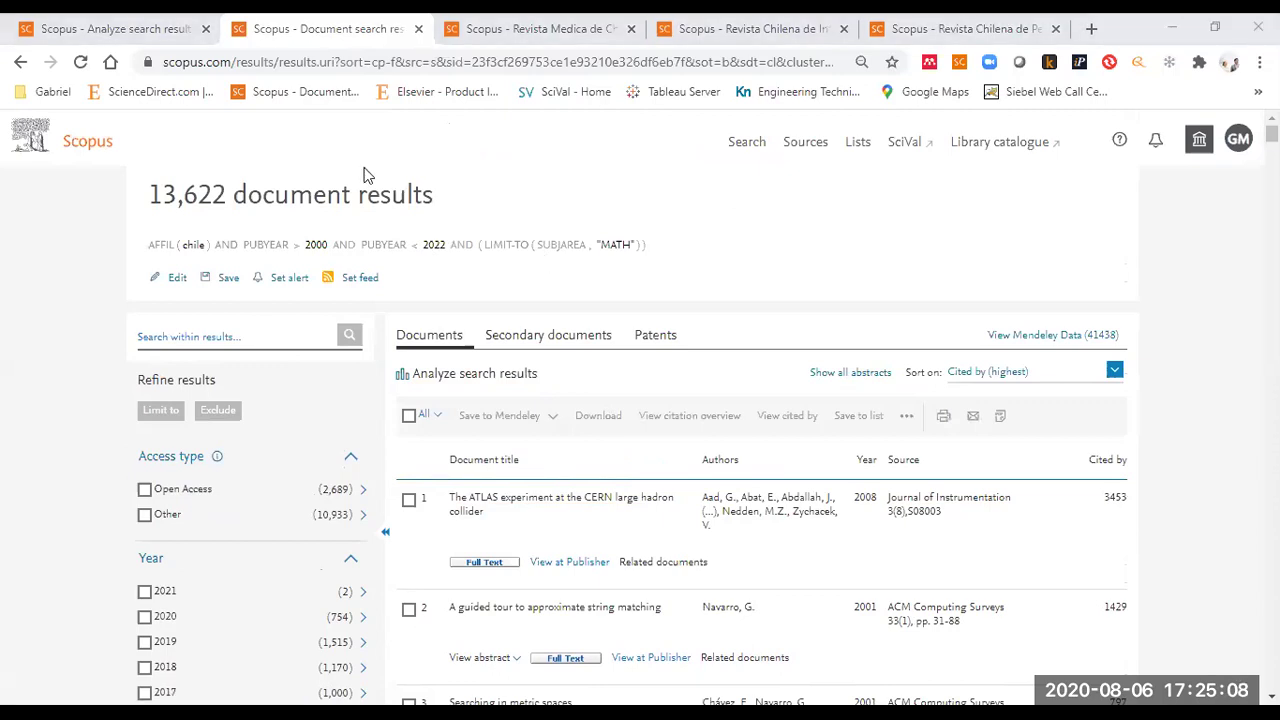
double_click(230, 193)
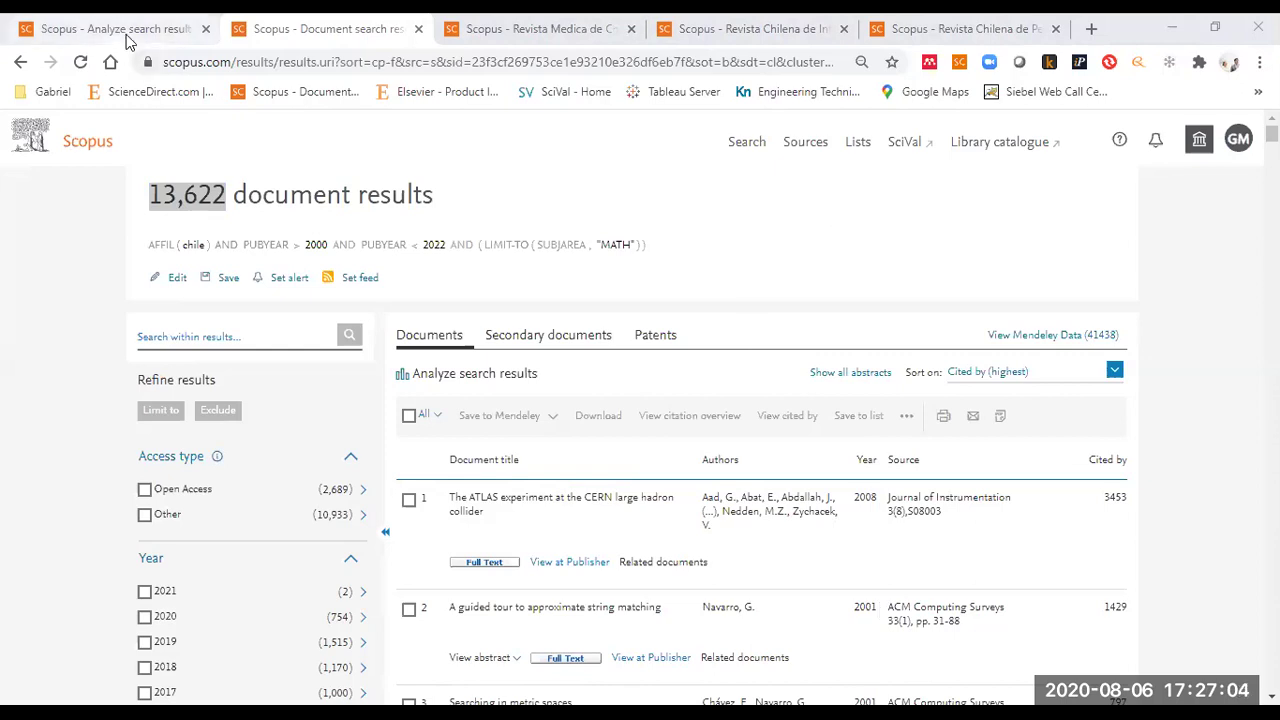
- Open a document search form, clear the search term and set the search field to First author
left_click(74, 145)
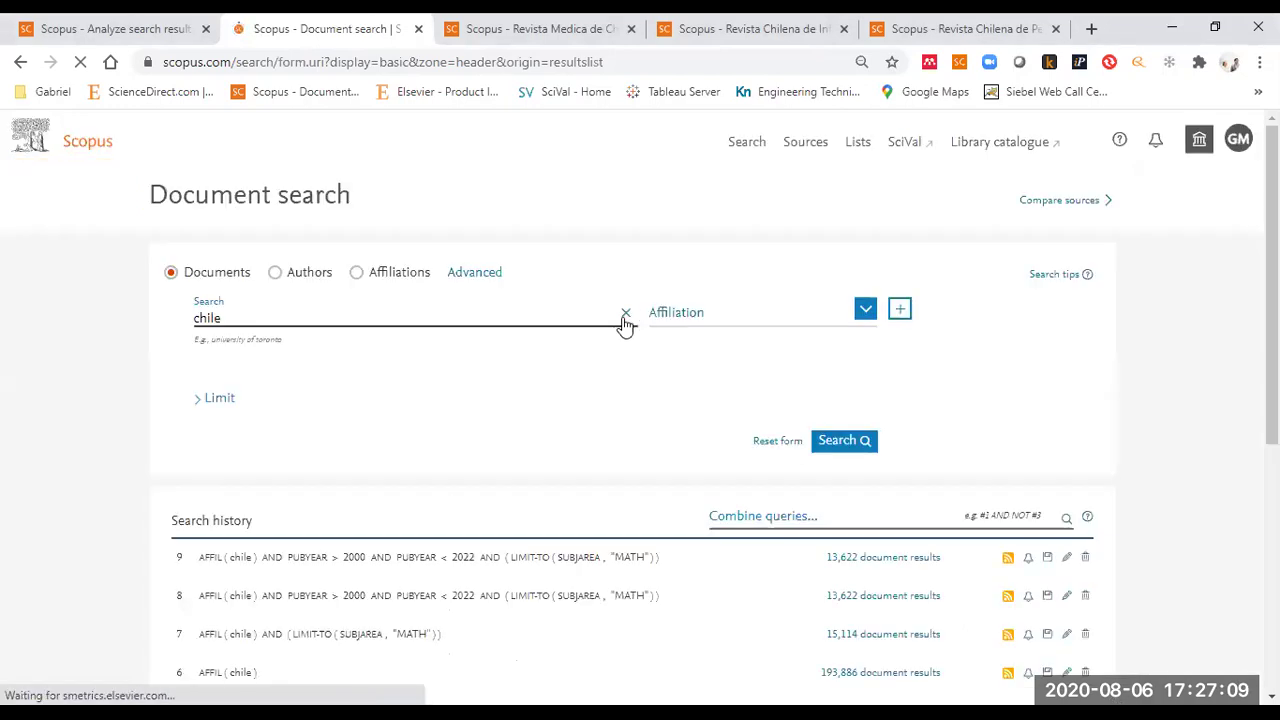
left_click(625, 315)
left_click(860, 312)
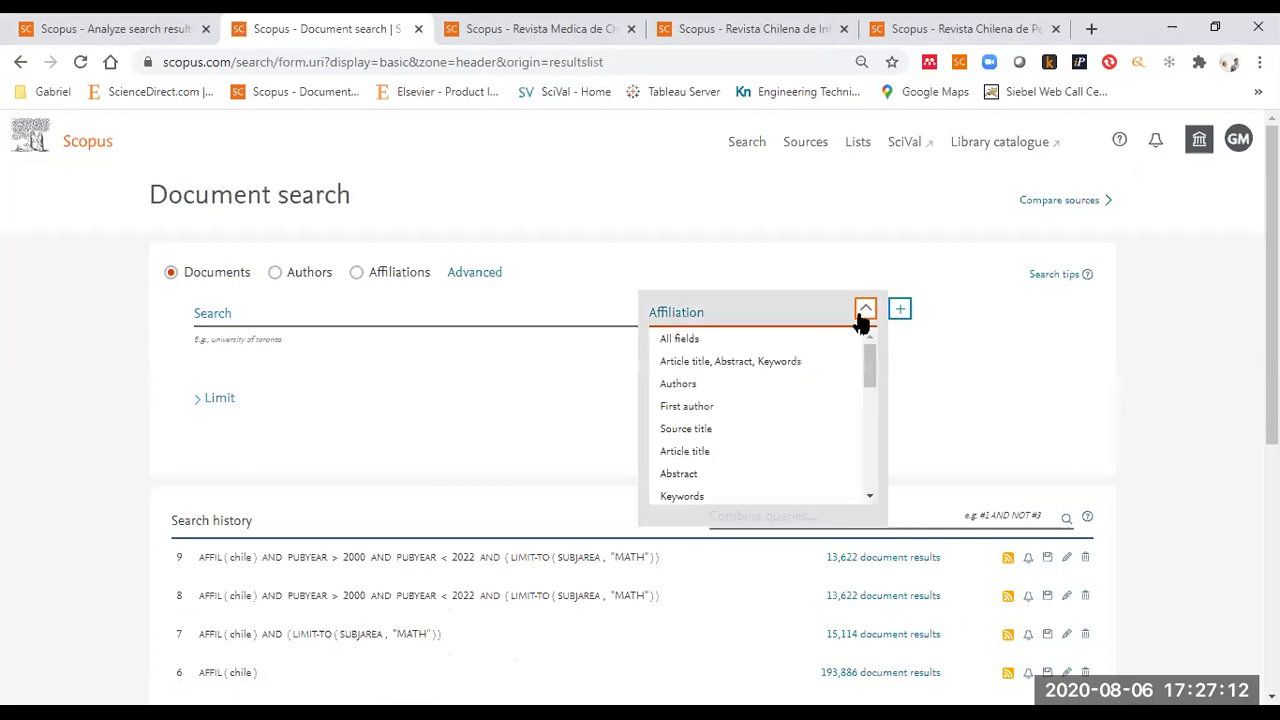
left_click(707, 406)
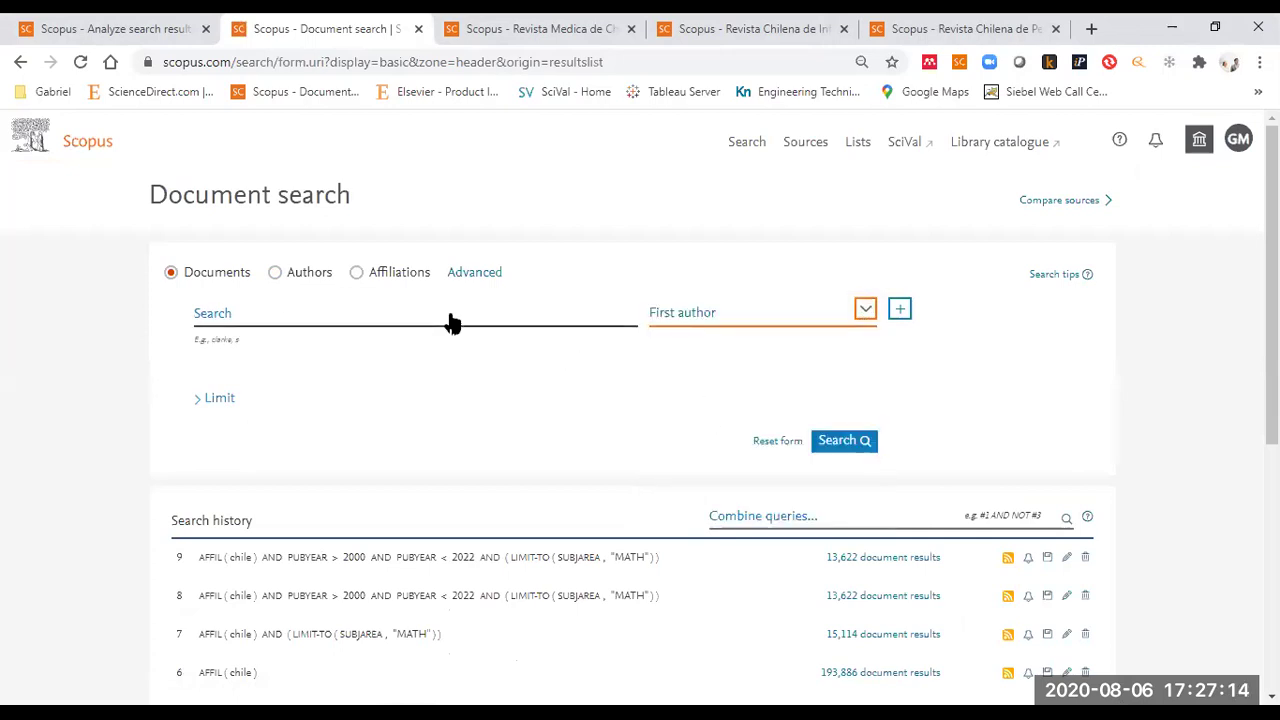
left_click(569, 315)
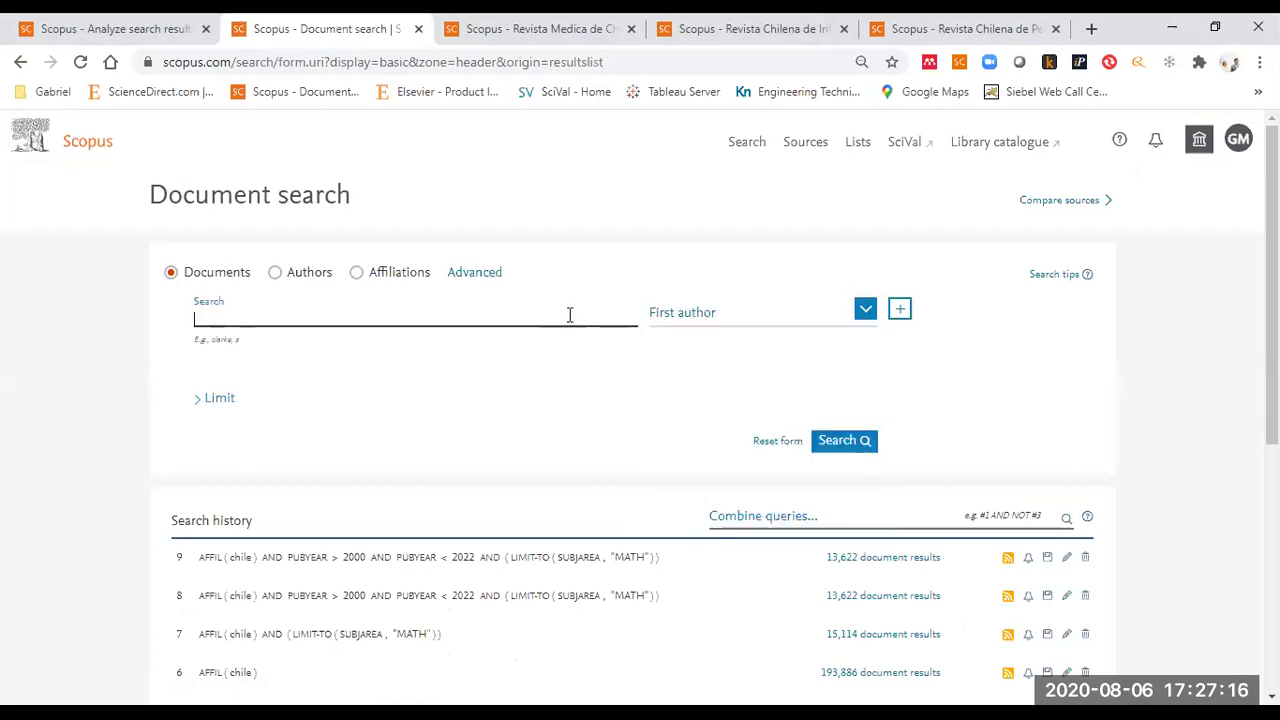
left_click(862, 312)
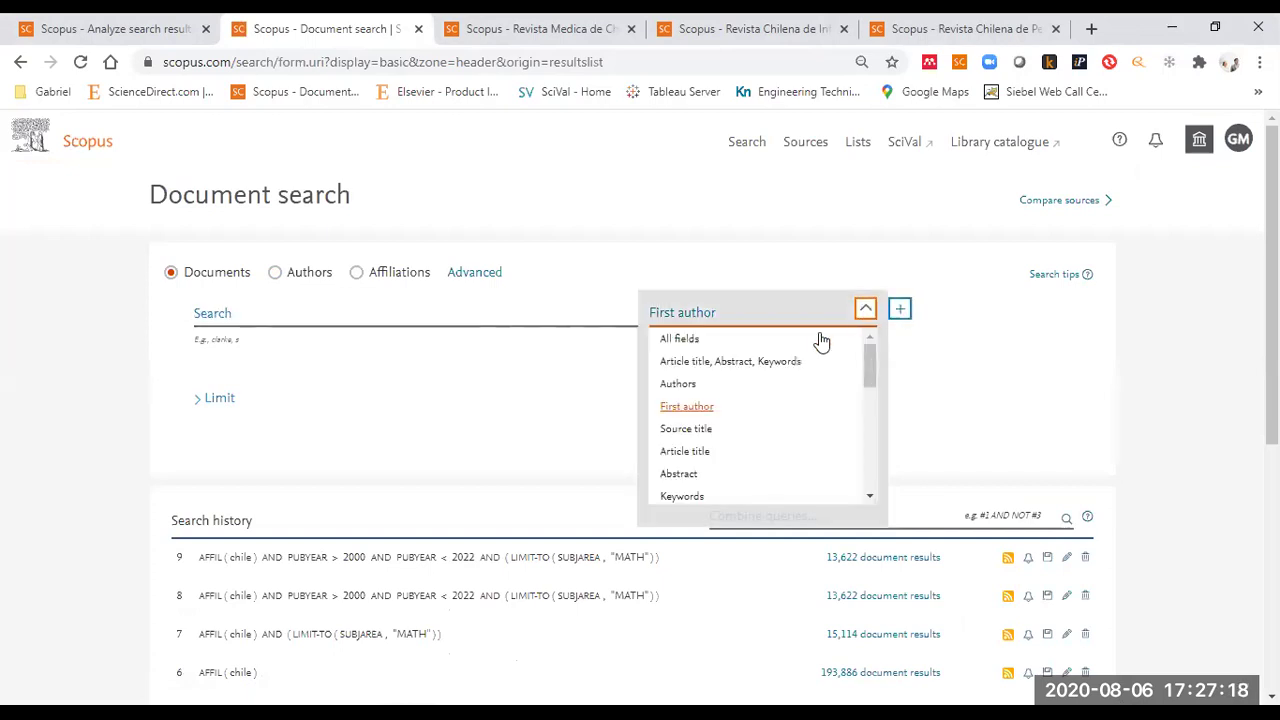
left_click(707, 410)
- Look at the author search and advanced search forms, return to the document search and close its browser tab
left_click(291, 278)
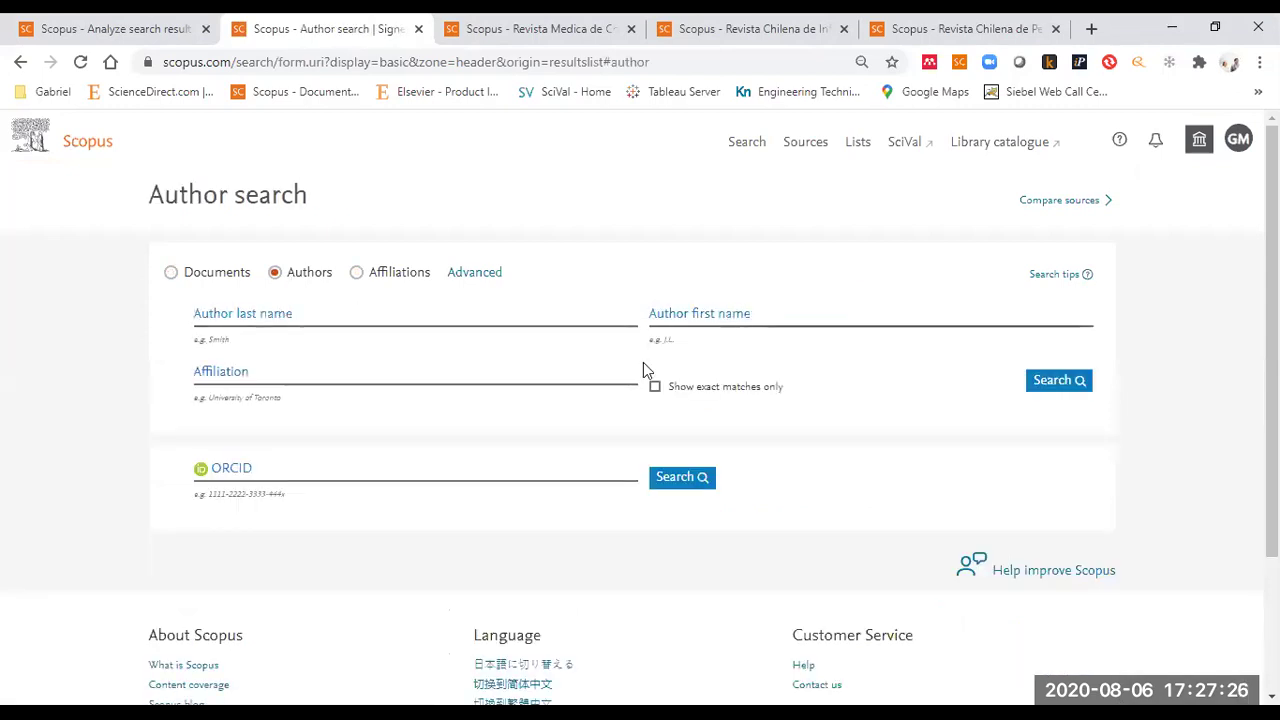
left_click(490, 275)
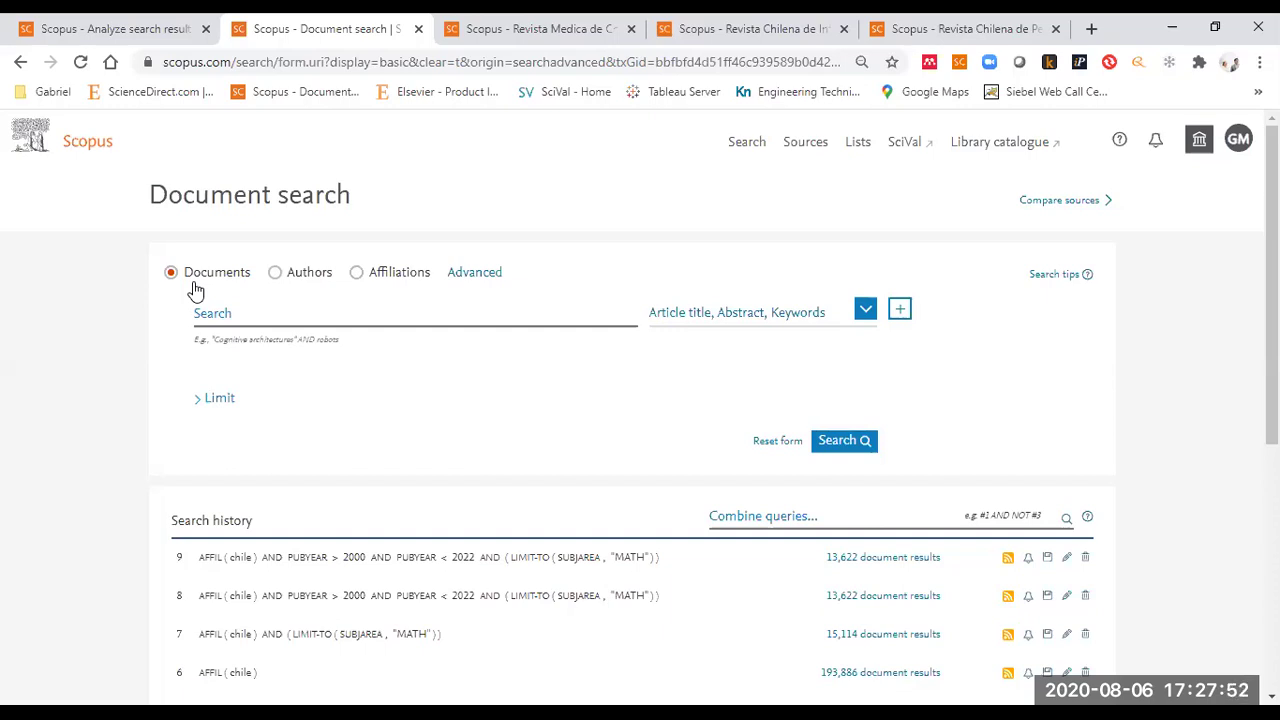
right_click(177, 273)
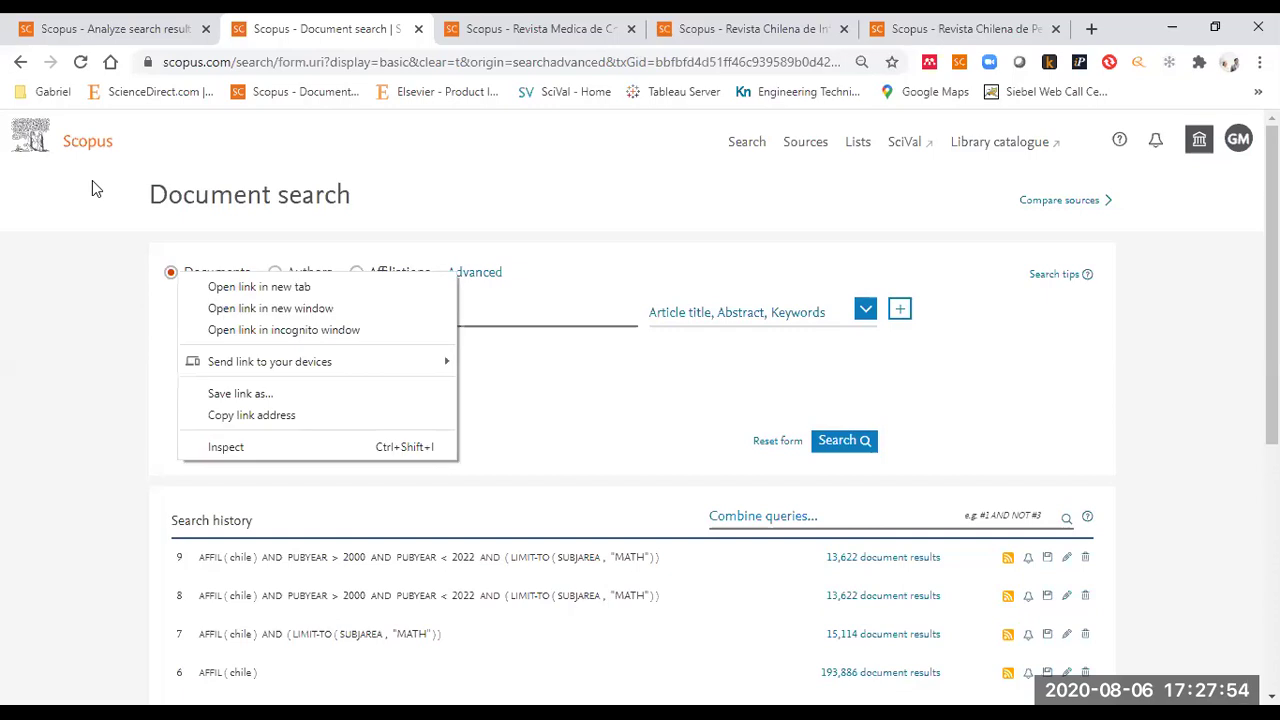
left_click(603, 441)
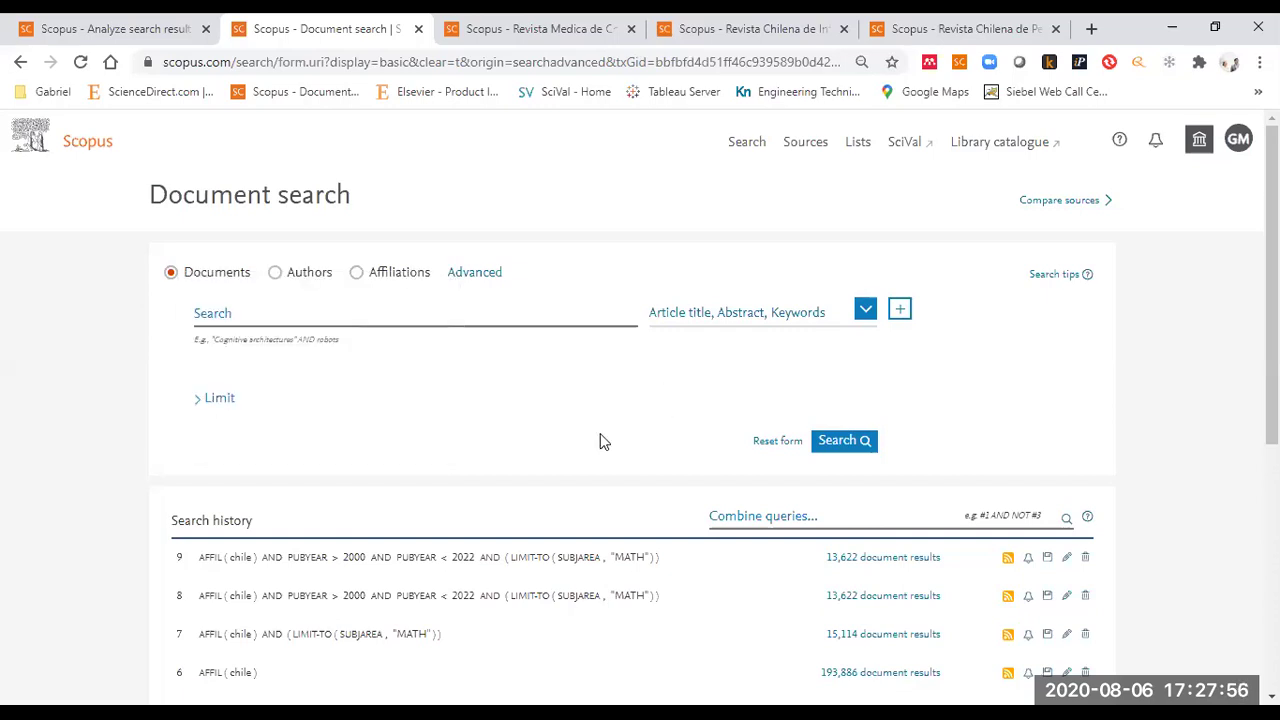
left_click(419, 28)
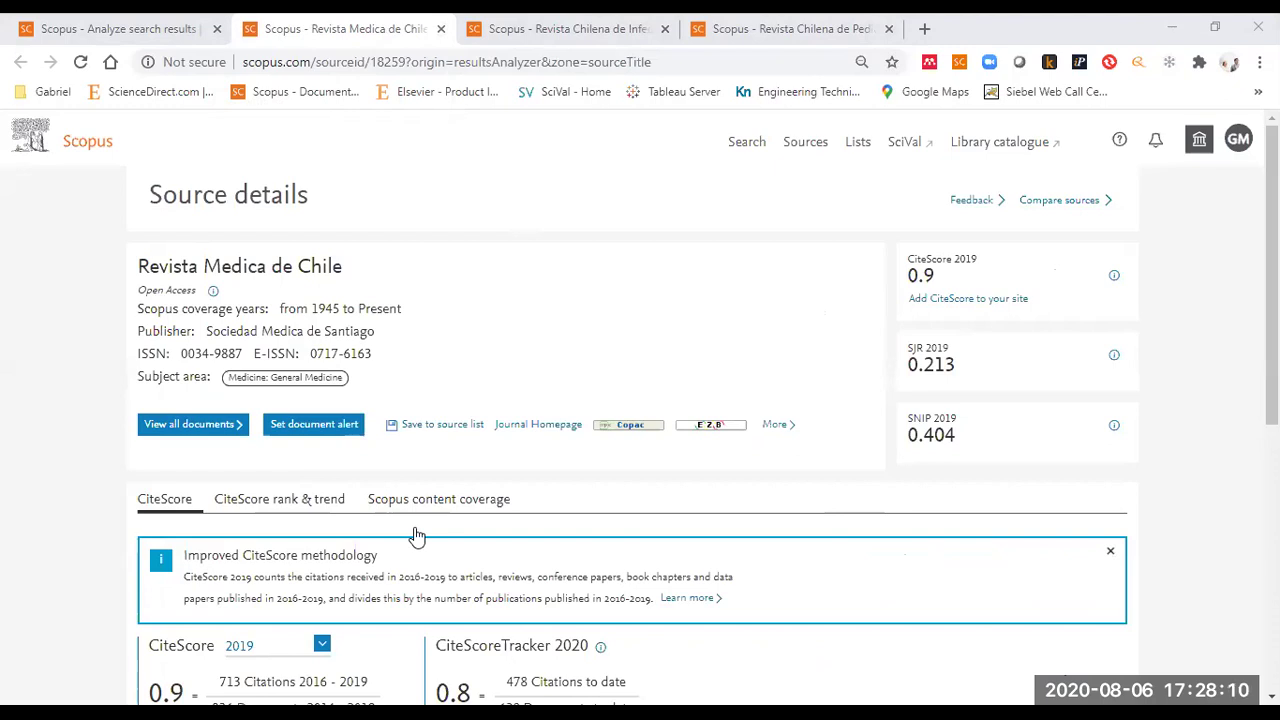
- Open the Documents by author chart in the Chile results analysis and the first-listed author's profile in a new browser tab
left_click(144, 36)
scroll(606, 394, "down", 3)
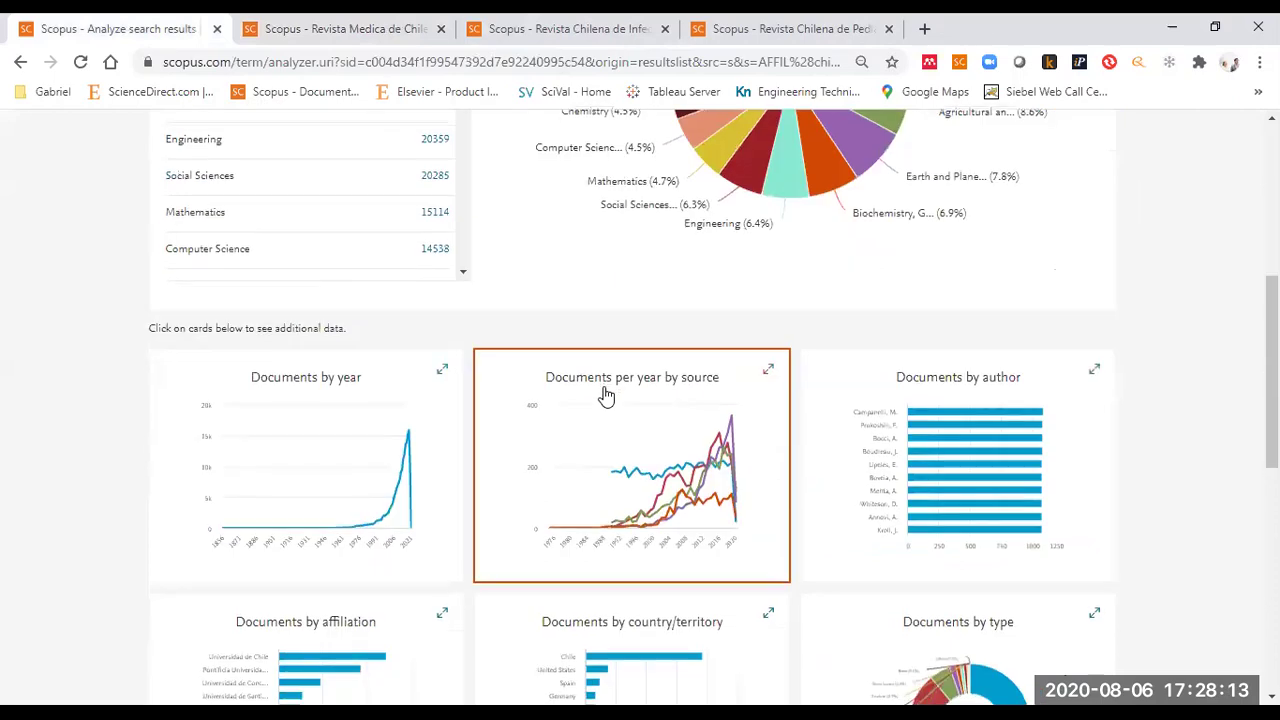
left_click(1025, 400)
right_click(250, 420)
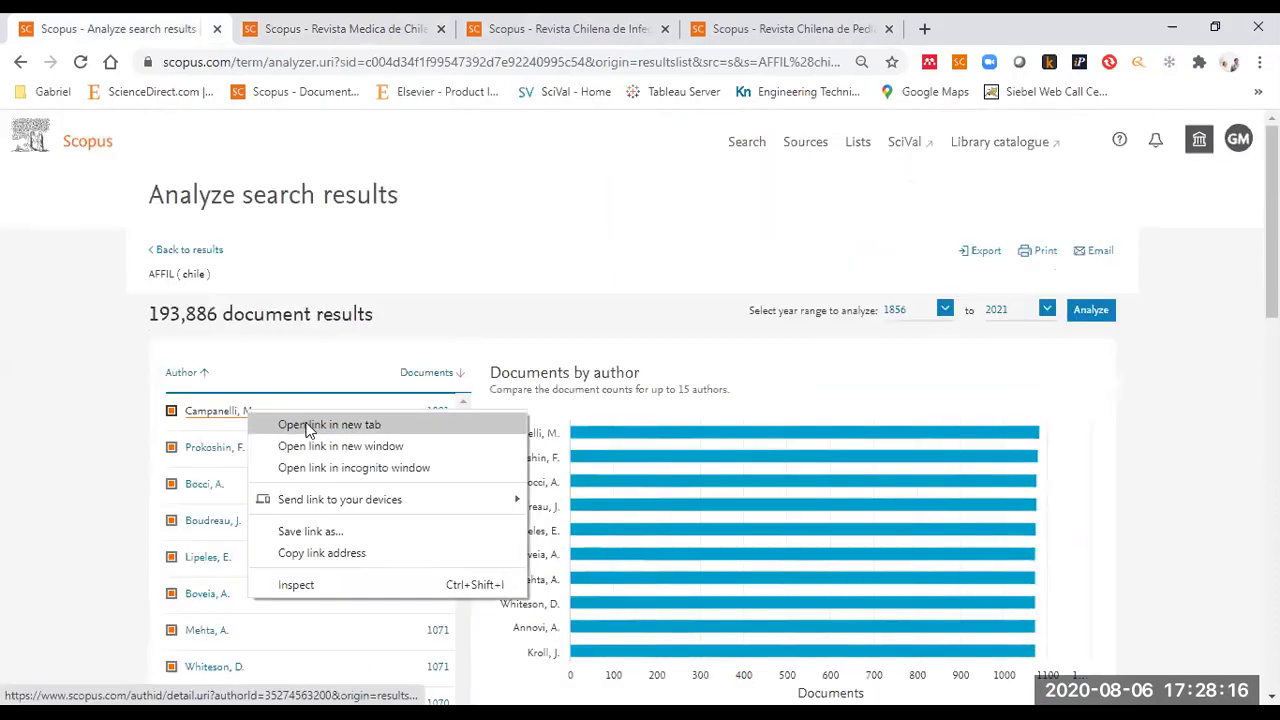
left_click(295, 424)
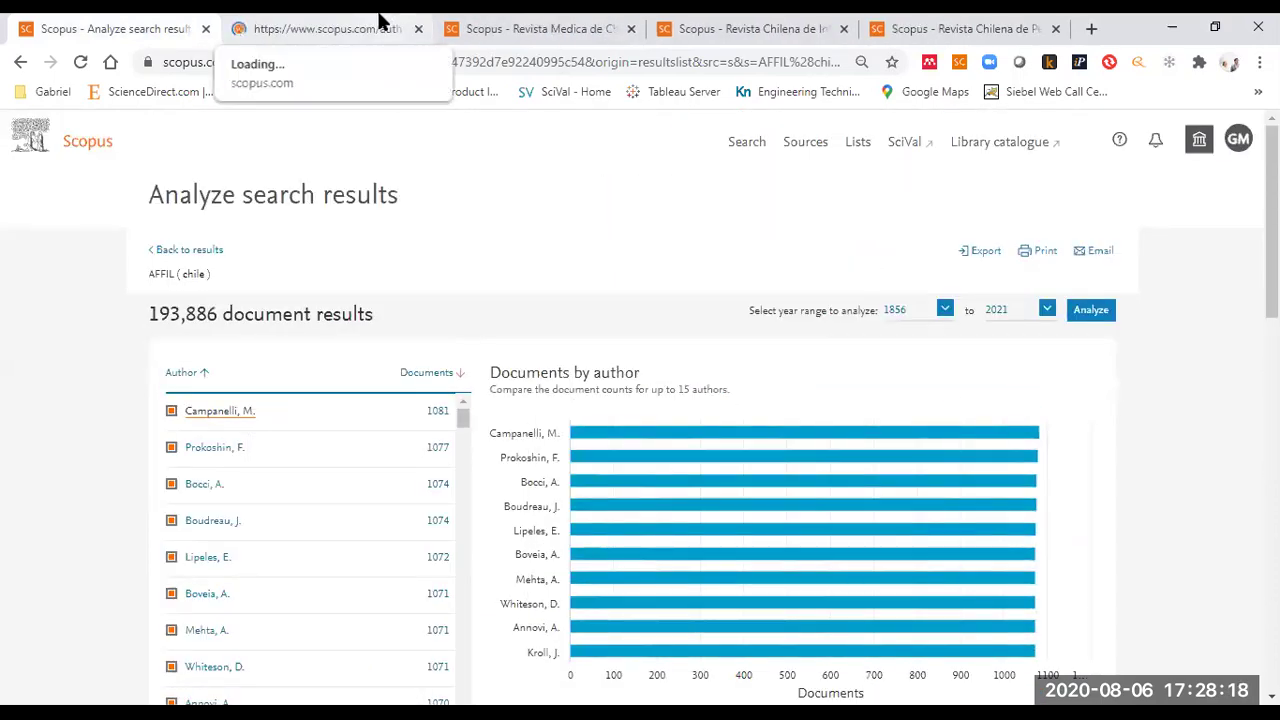
left_click(380, 20)
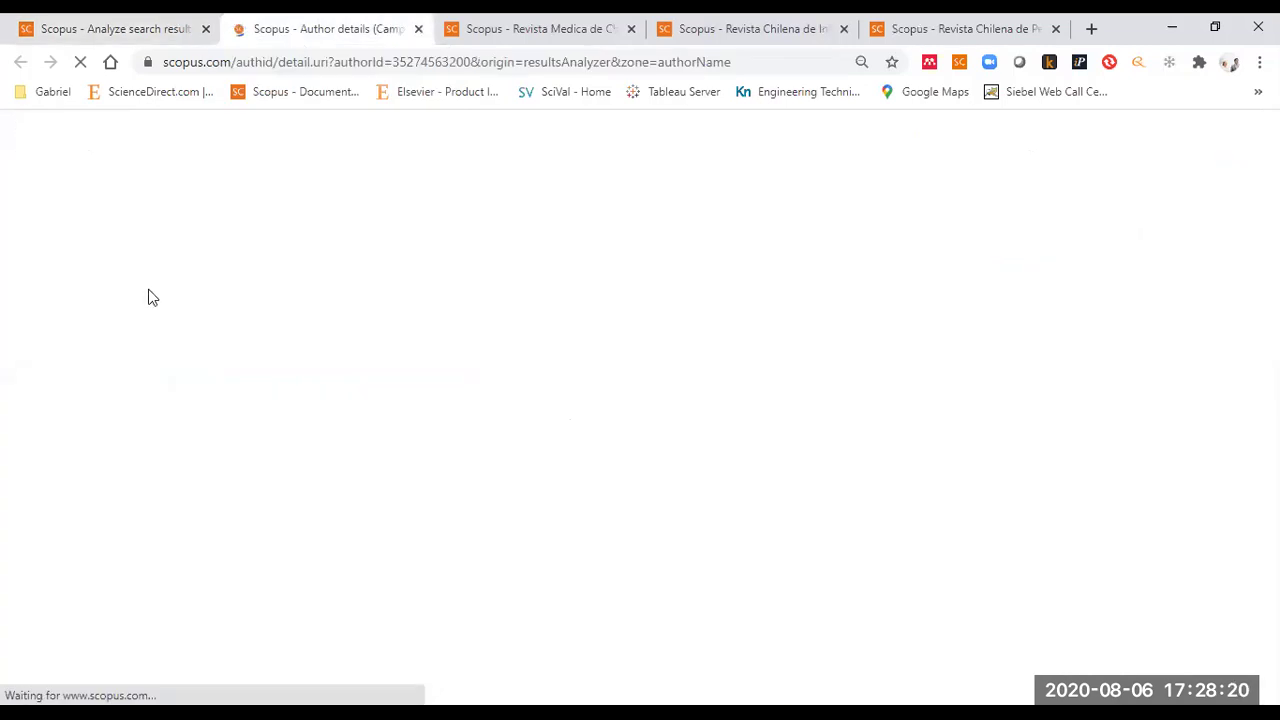
- Look over the author's profile metrics and open the analysis of the author's output
scroll(140, 305, "down", 2)
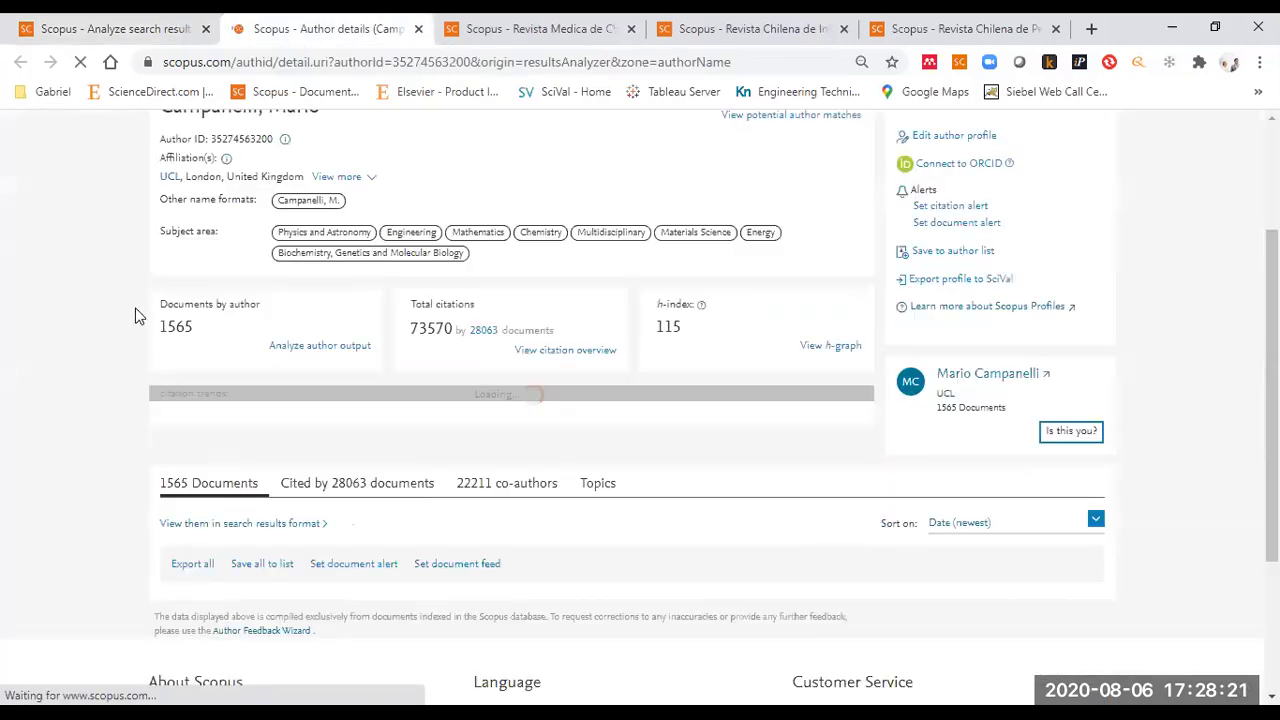
right_click(287, 350)
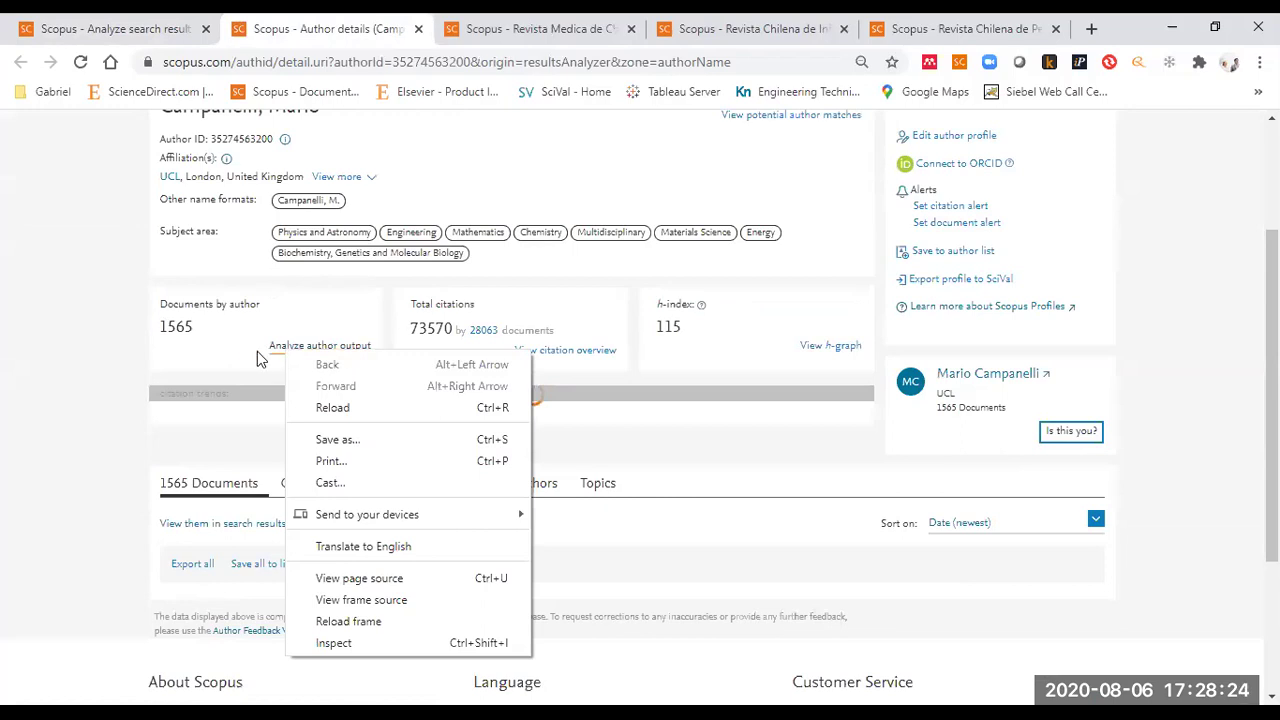
key("Escape")
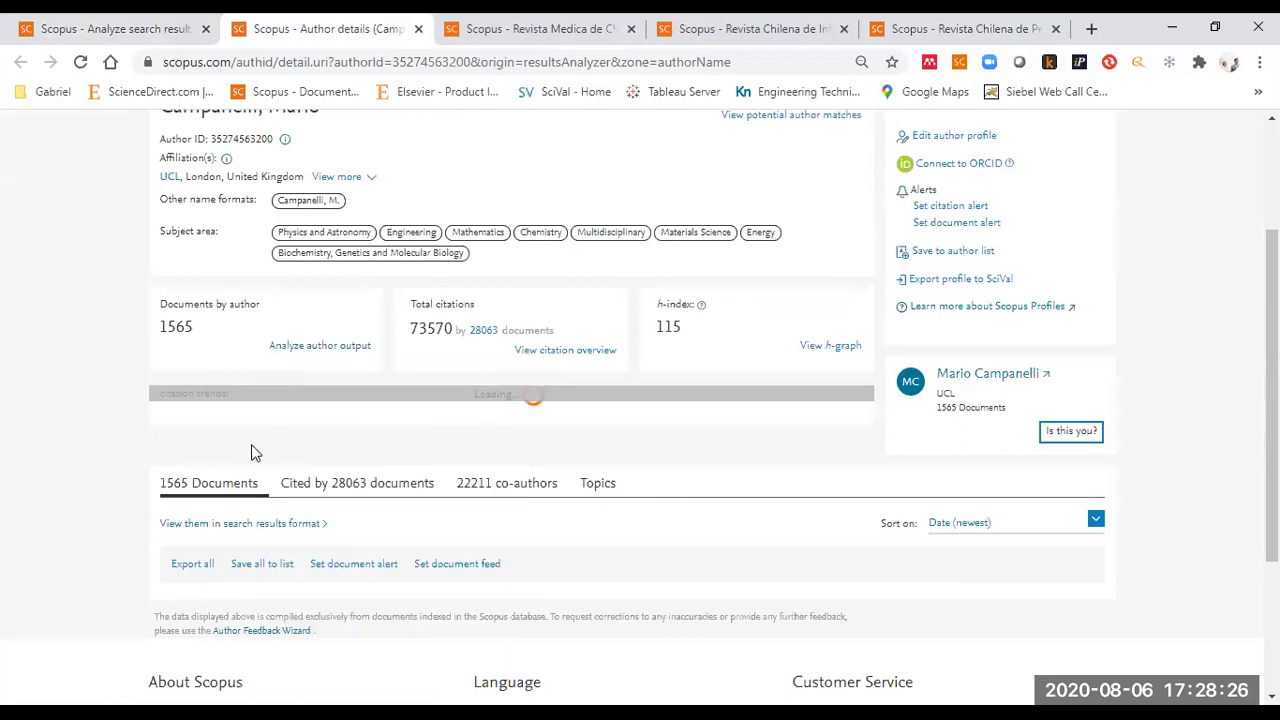
scroll(251, 450, "down", 2)
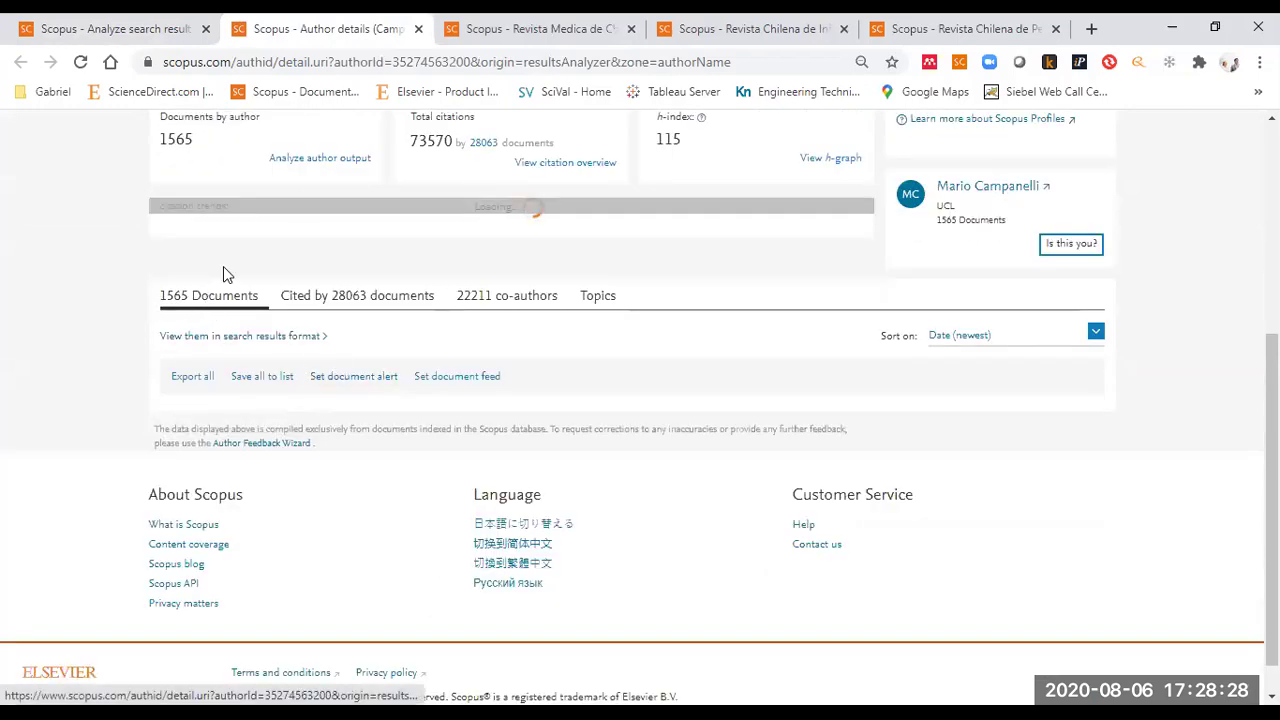
left_click(312, 162)
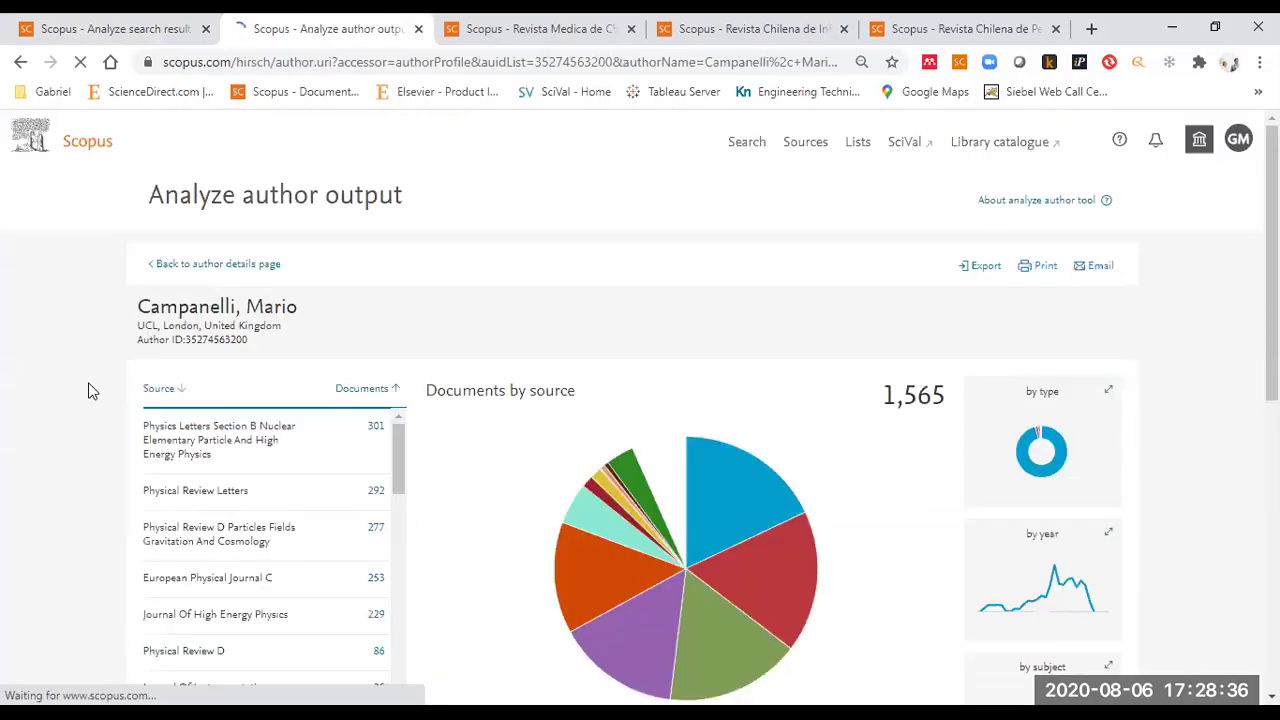
- Examine the author output analysis, including documents by source, type, year and subject, h-index, citations and co-authors
scroll(88, 390, "down", 2)
scroll(88, 390, "down", 3)
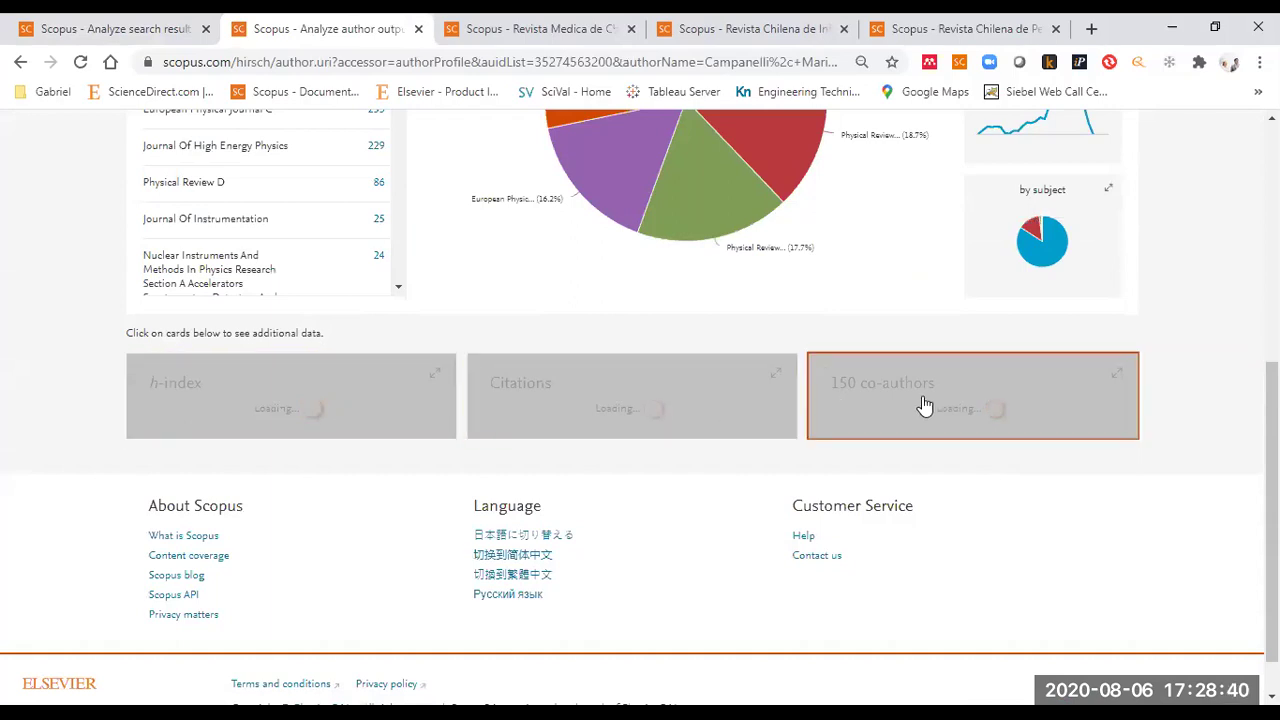
scroll(896, 250, "up", 3)
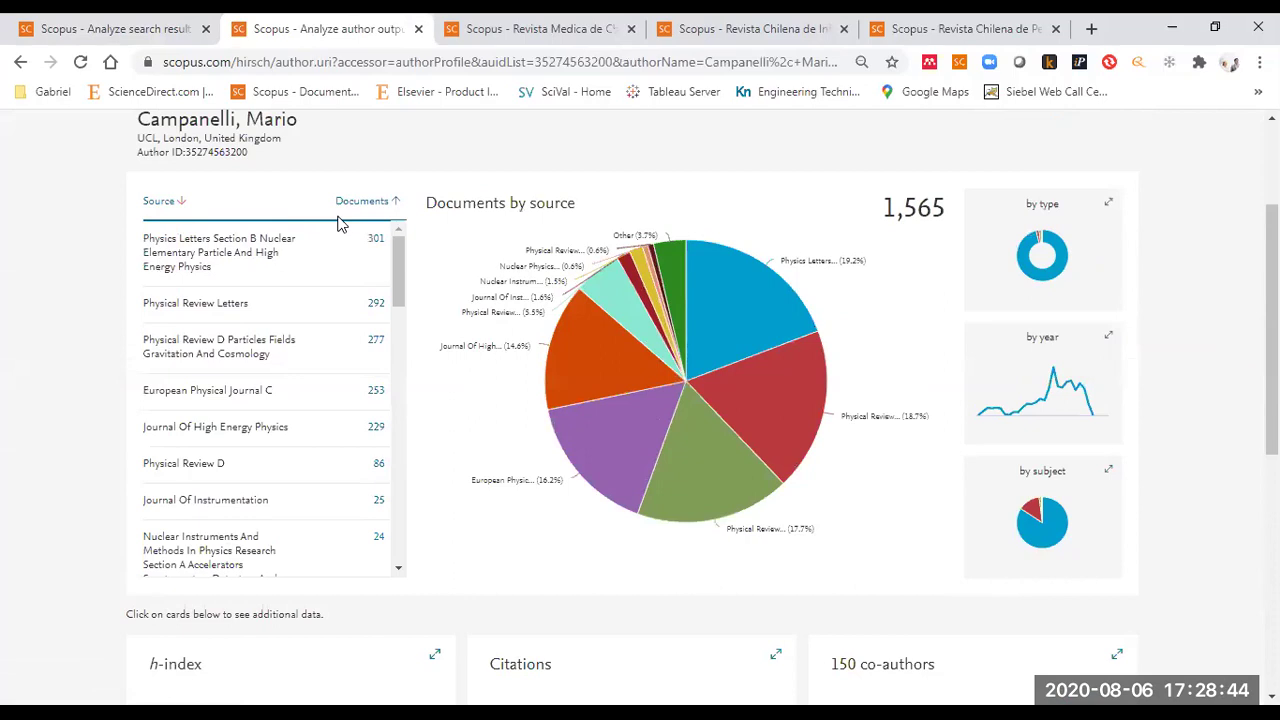
scroll(1160, 222, "down", 3)
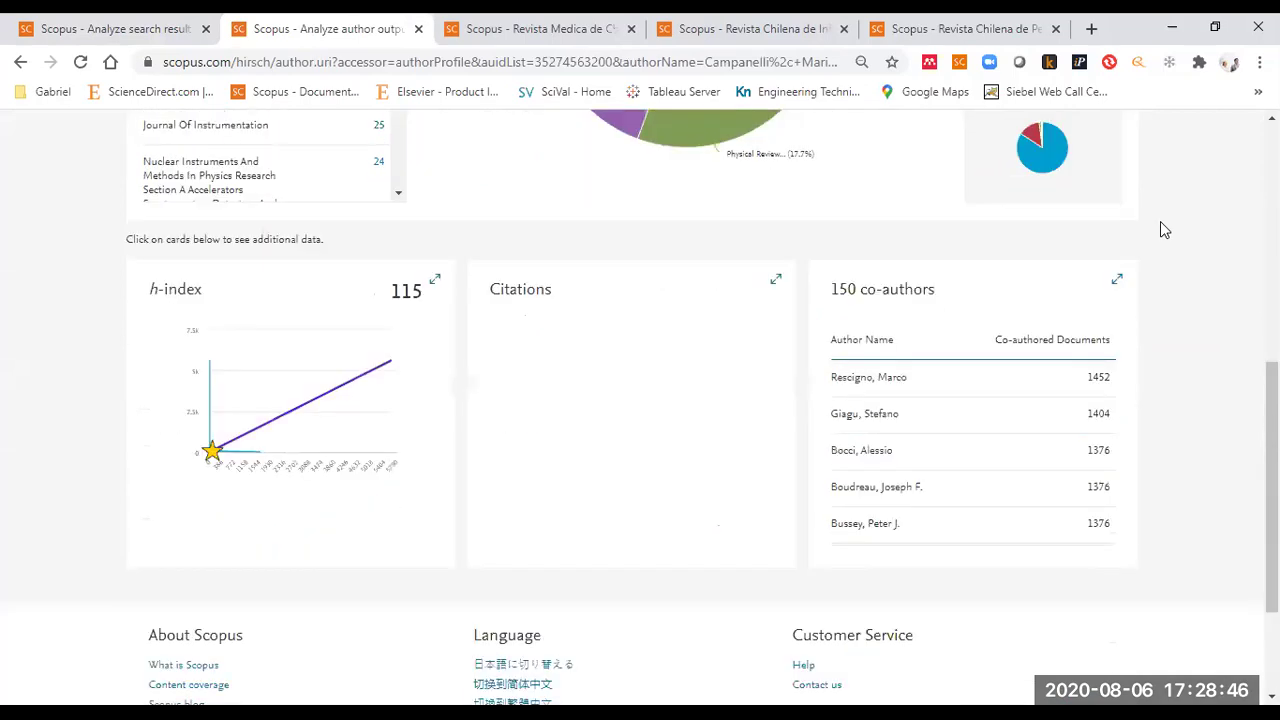
scroll(1140, 237, "down", 2)
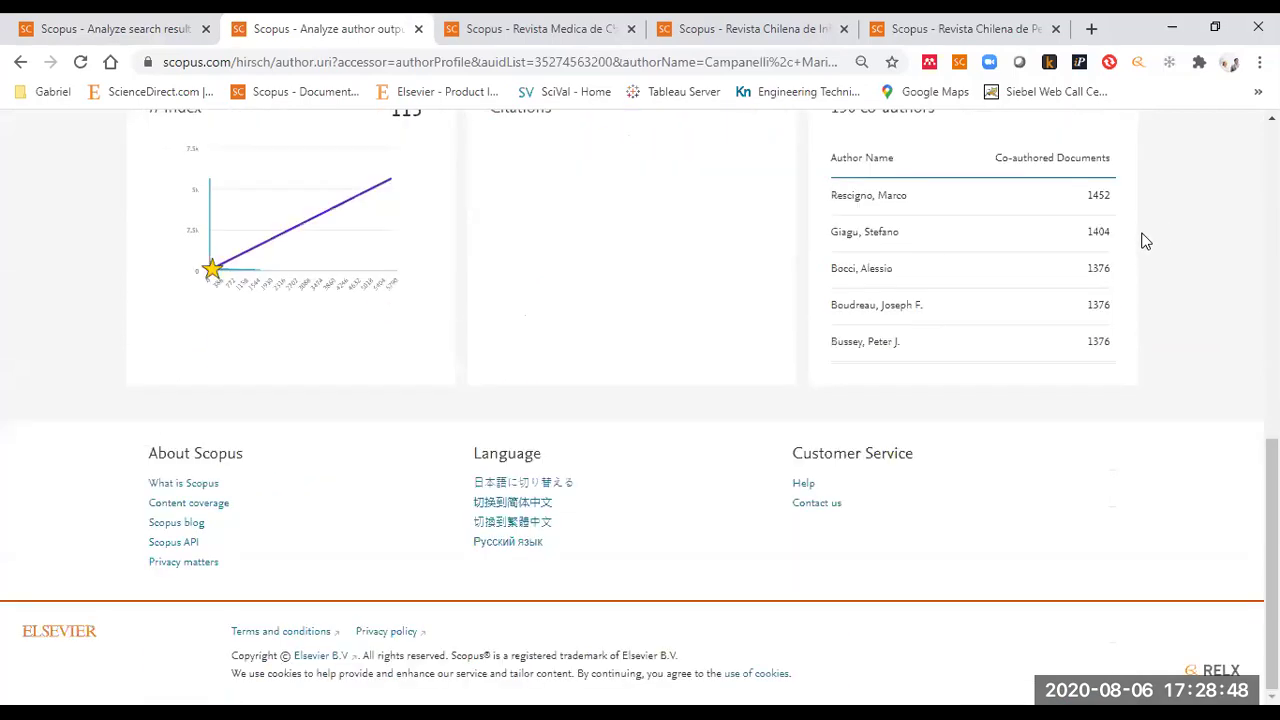
scroll(1145, 241, "up", 4)
scroll(1145, 241, "up", 2)
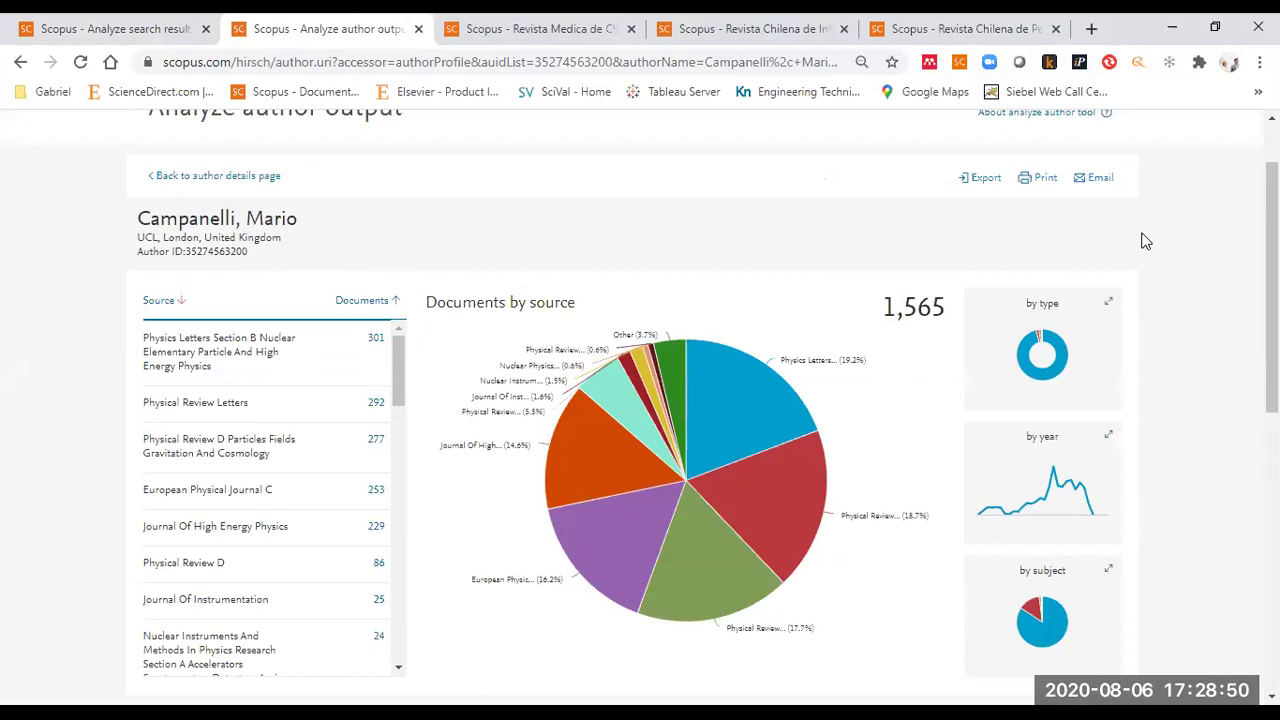
scroll(1145, 241, "down", 4)
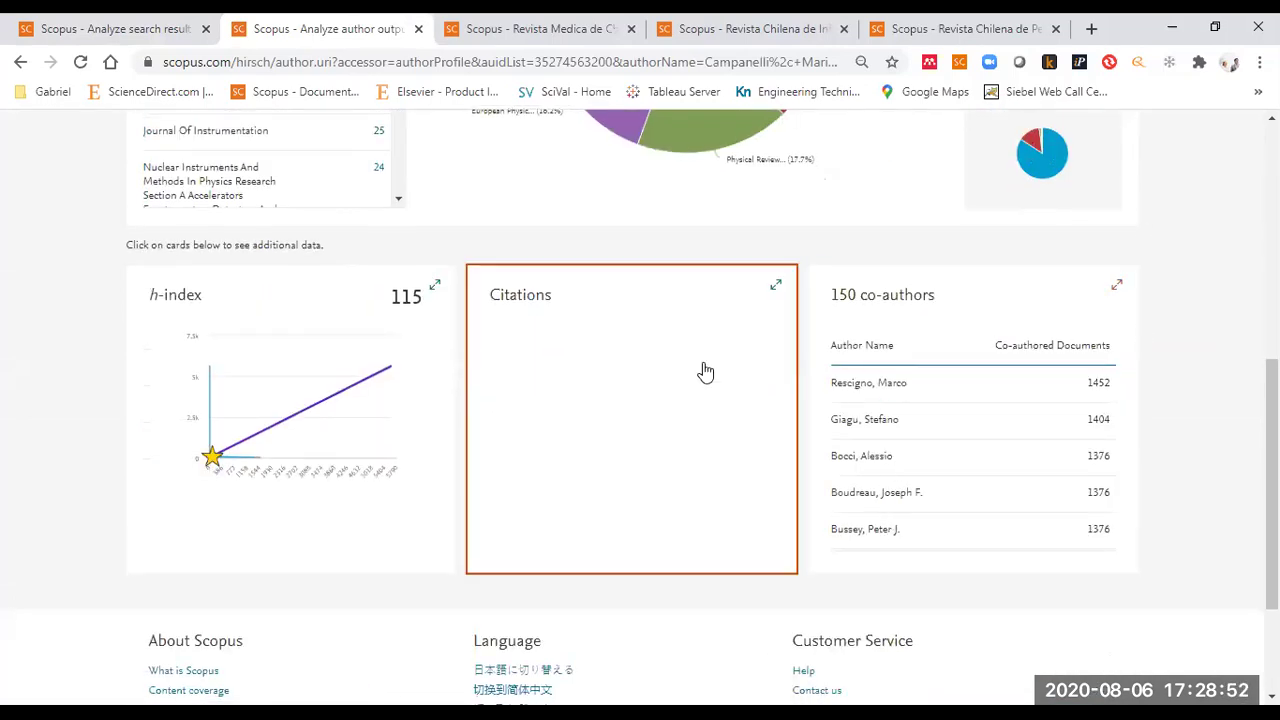
scroll(703, 371, "up", 4)
- Return to the author details page and view the sorting options for the author's documents
left_click(201, 266)
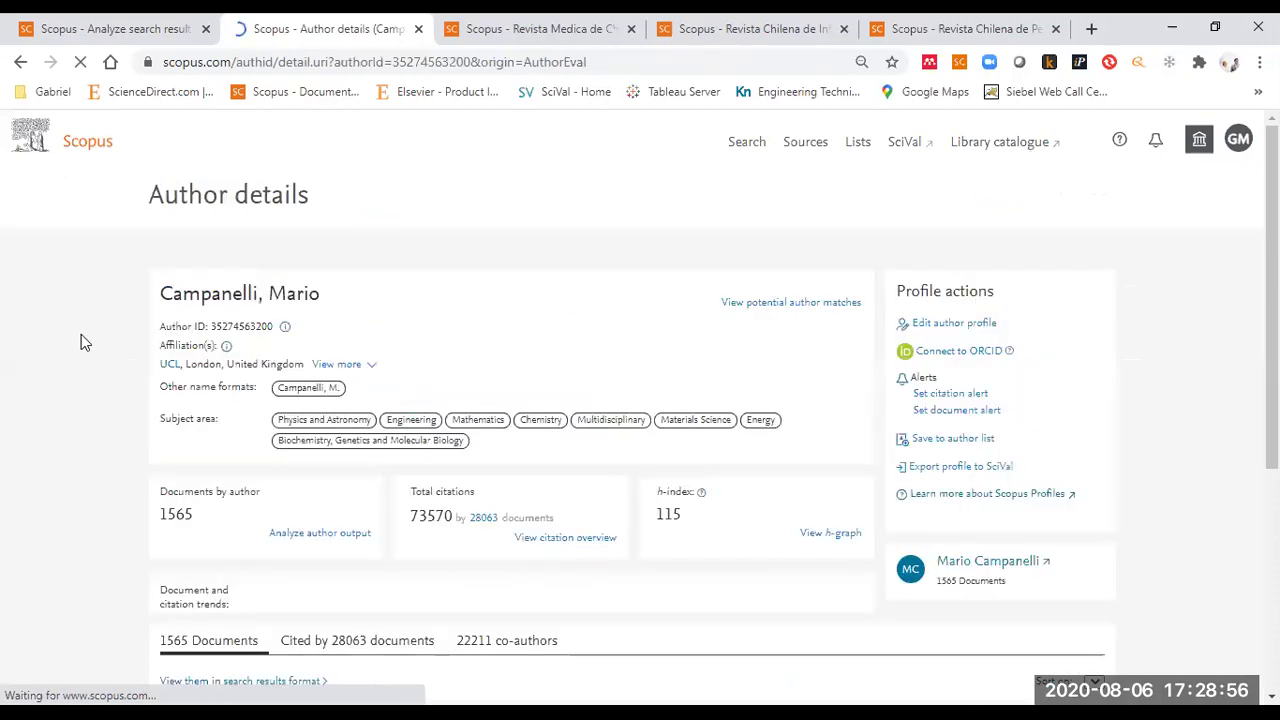
scroll(81, 334, "down", 3)
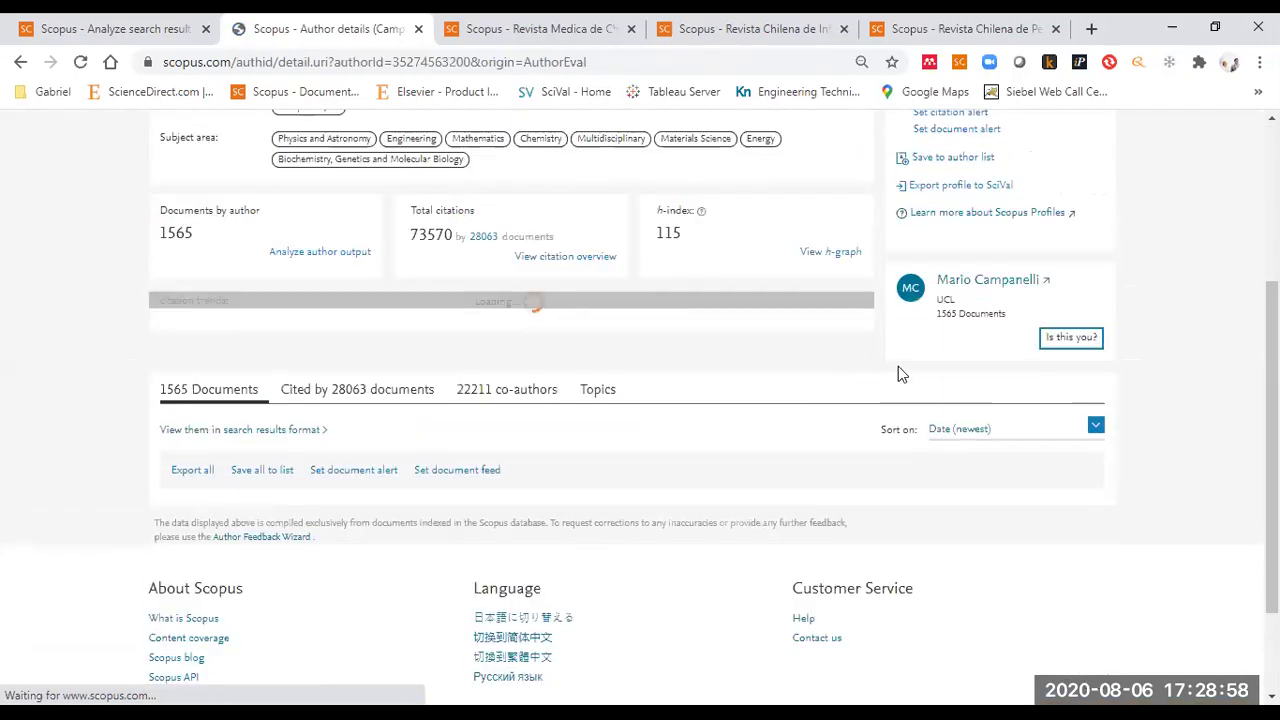
left_click(1094, 428)
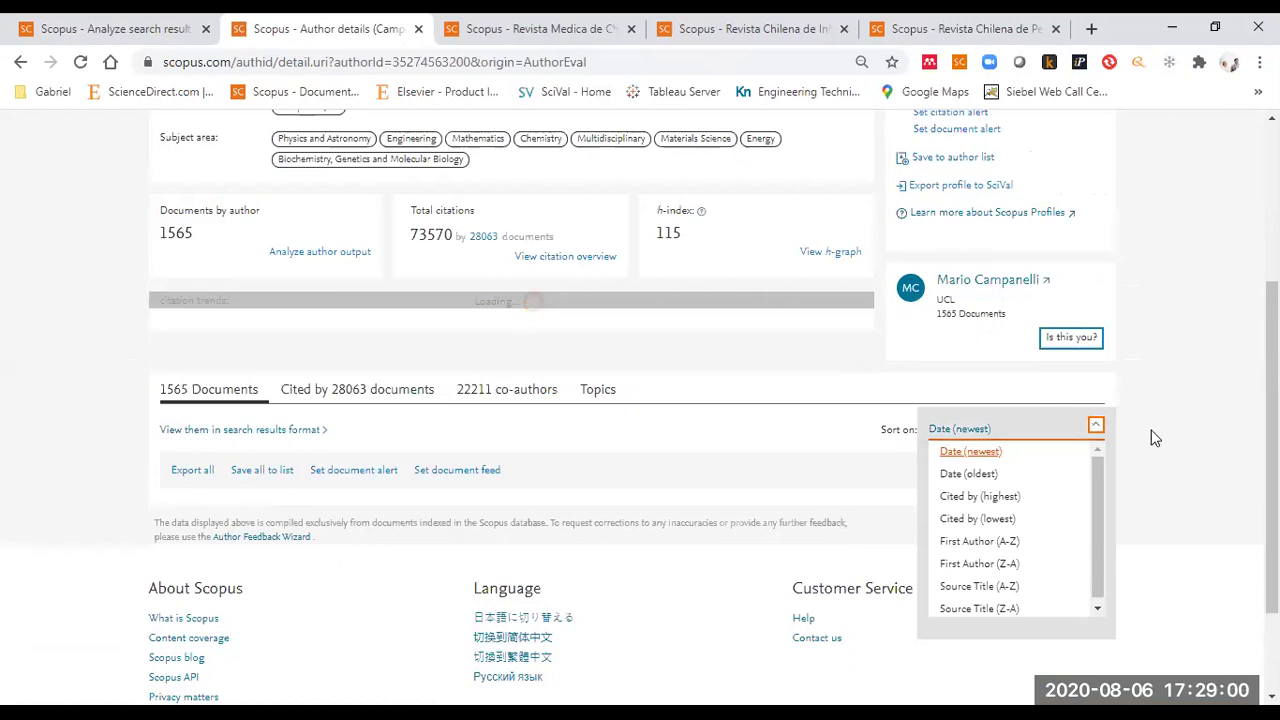
scroll(1151, 437, "down", 1)
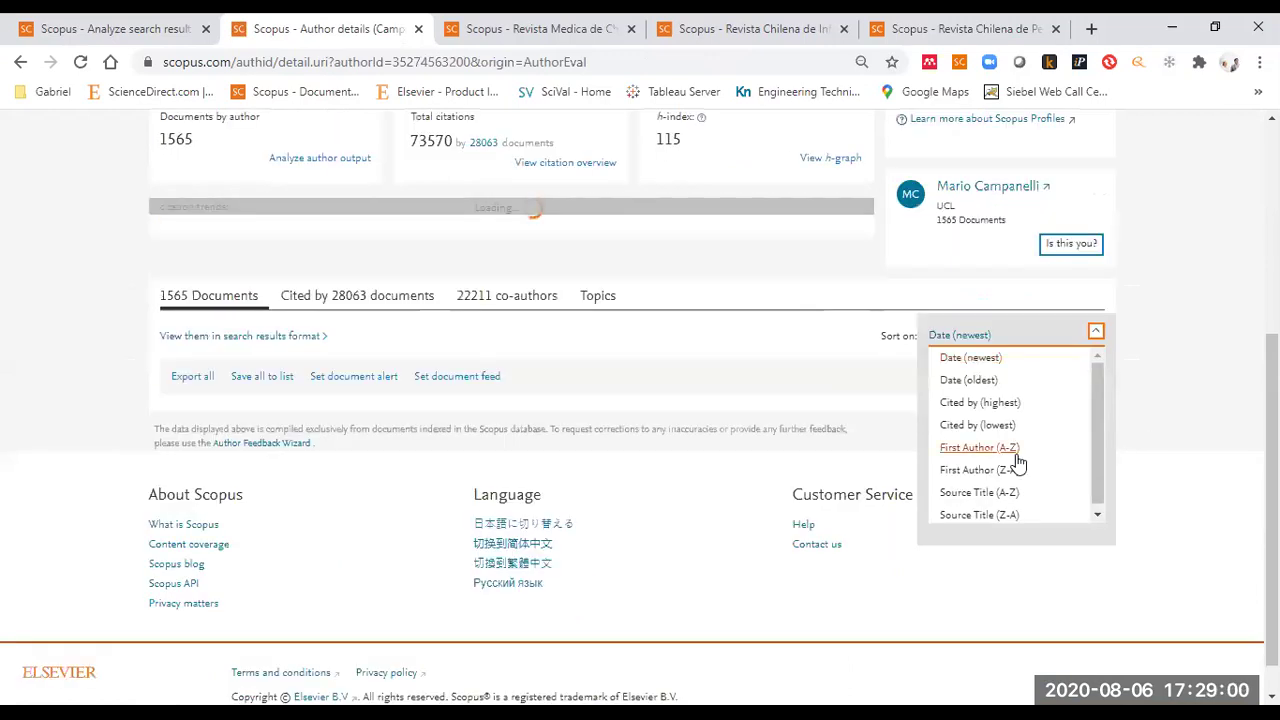
left_click(1157, 412)
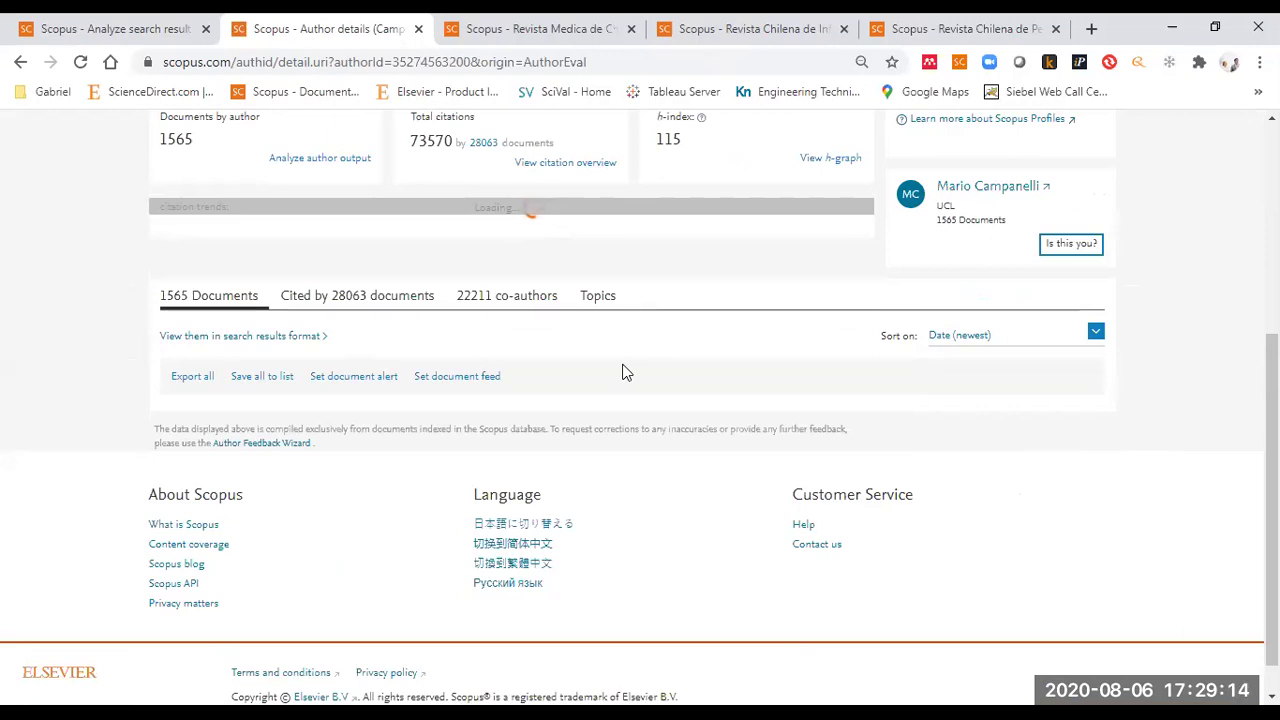
- Close the author profile's browser tab, return to the document search form and clear the search term
left_click(418, 29)
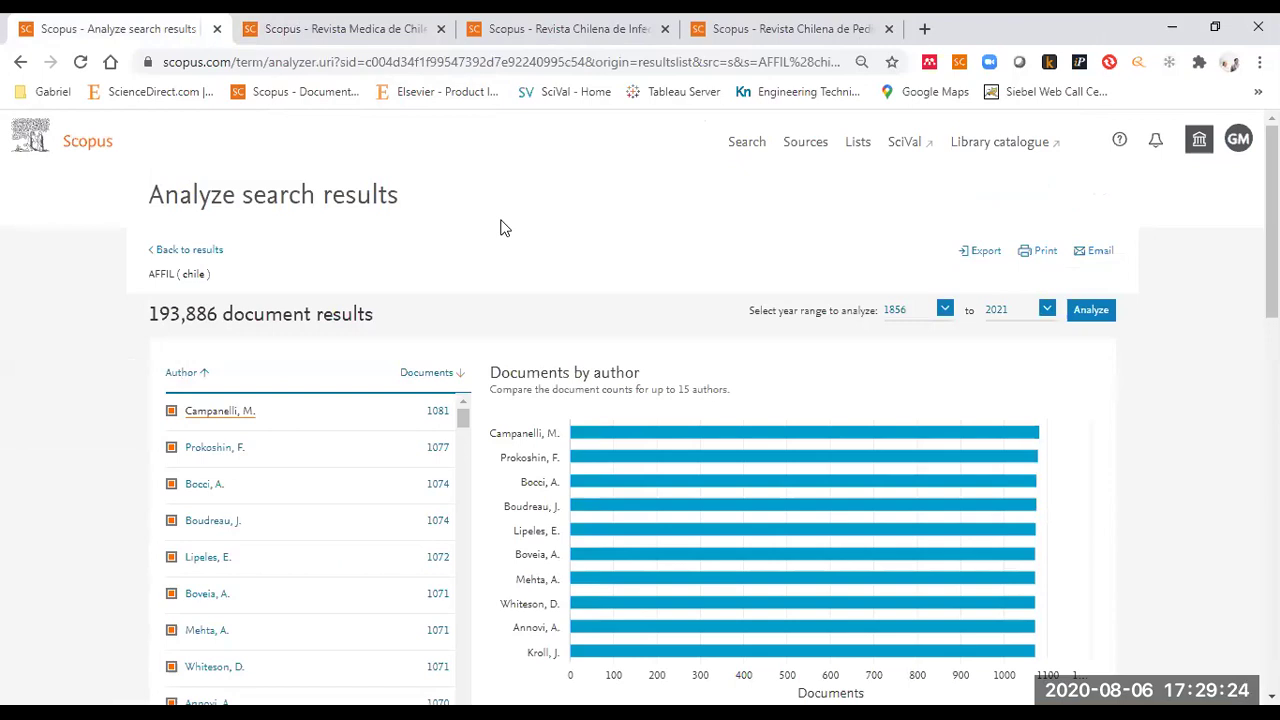
left_click(72, 145)
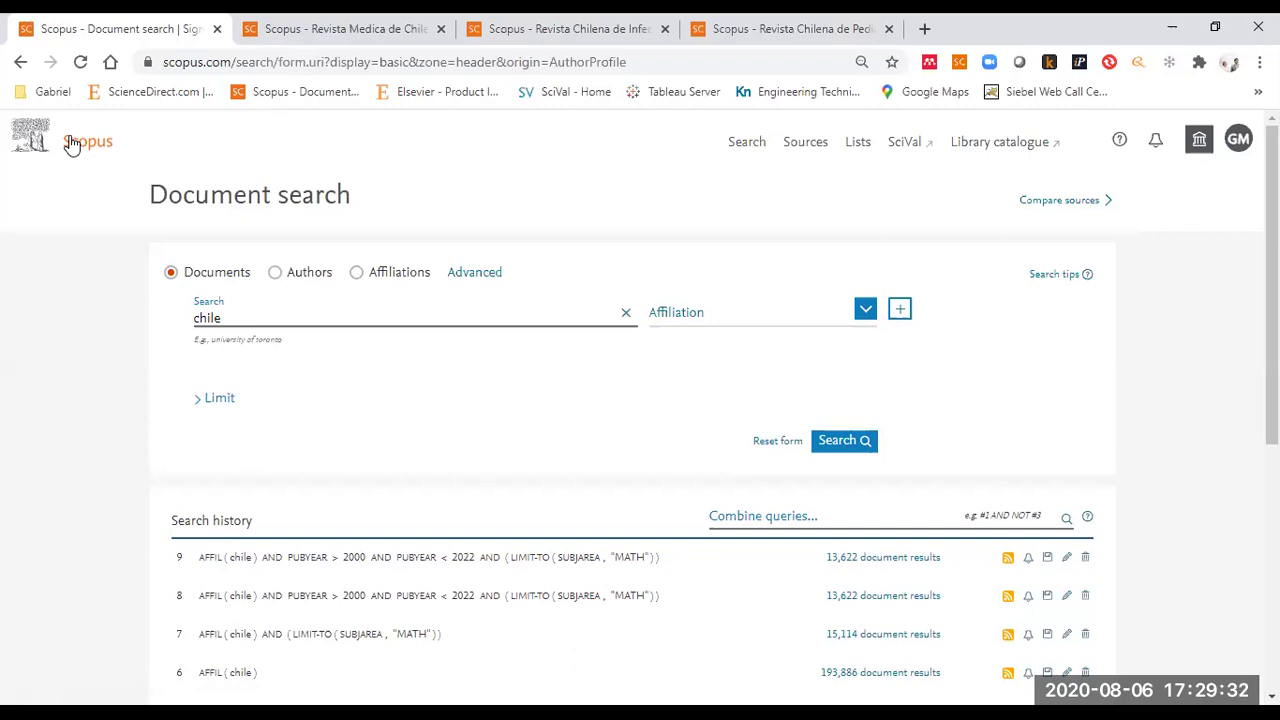
left_click(626, 313)
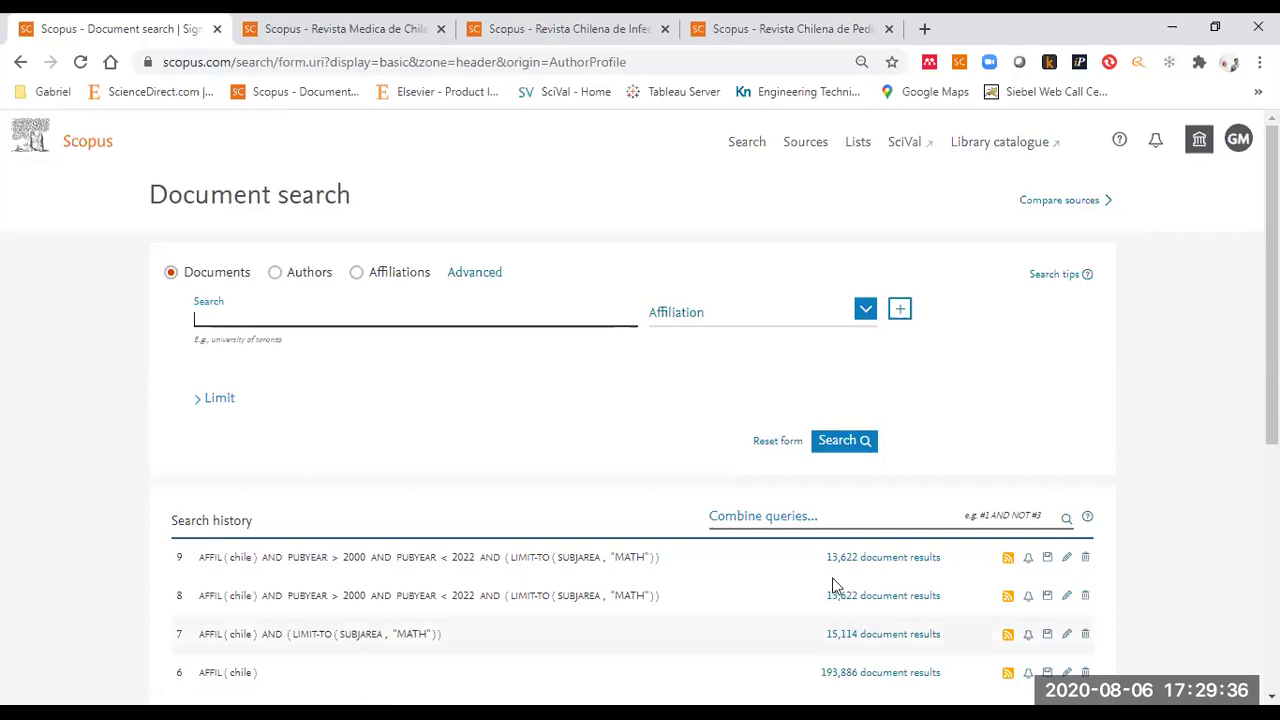